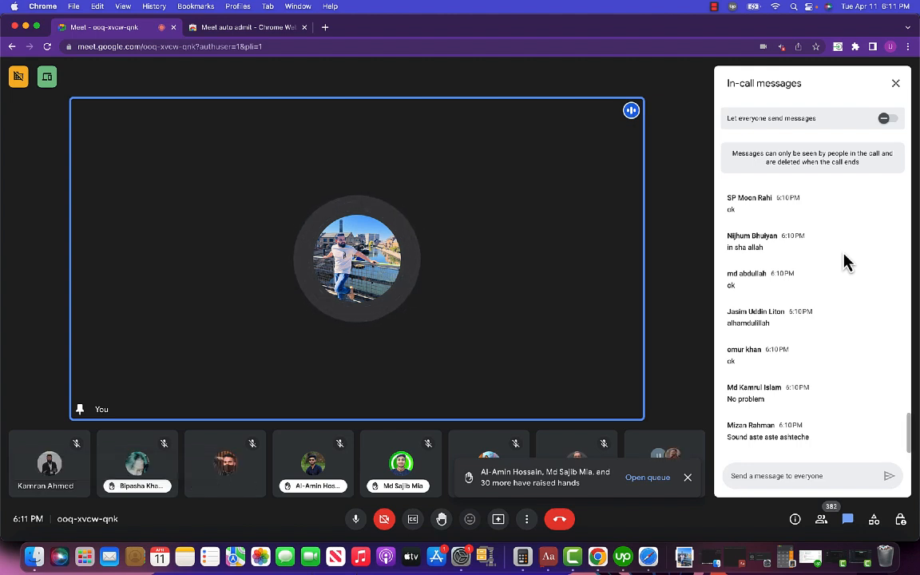
Step: Close the spare Chrome Web Store tab and present the entire screen to the Meet call, hiding the sharing notice
{"action": "left_click", "coordinate": [303, 27]}
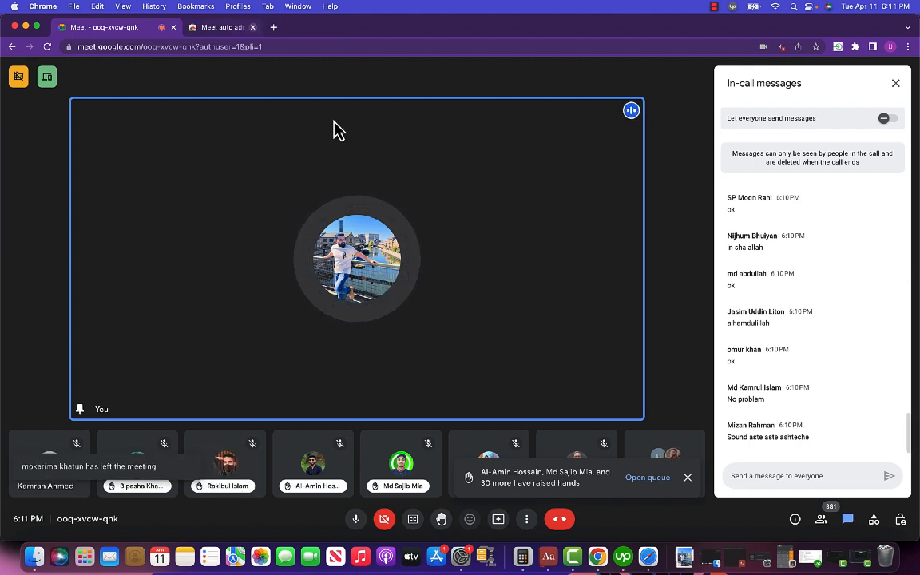
{"action": "left_click", "coordinate": [497, 519]}
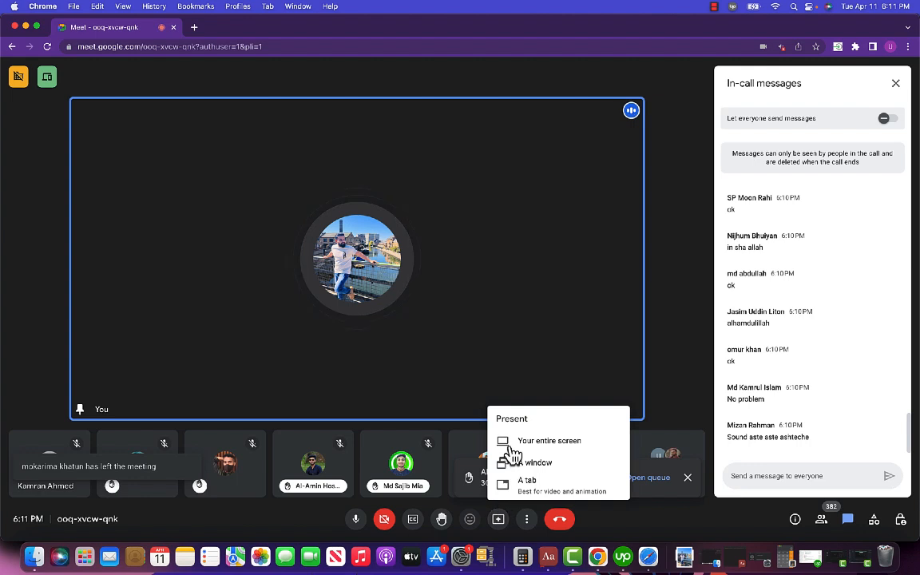
{"action": "left_click", "coordinate": [511, 454]}
{"action": "left_click", "coordinate": [460, 224]}
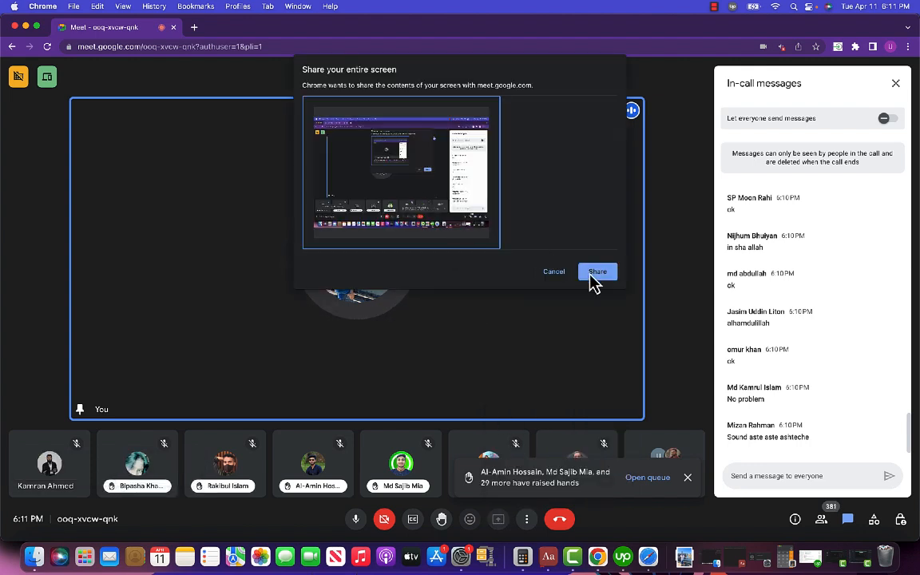
{"action": "left_click", "coordinate": [592, 274]}
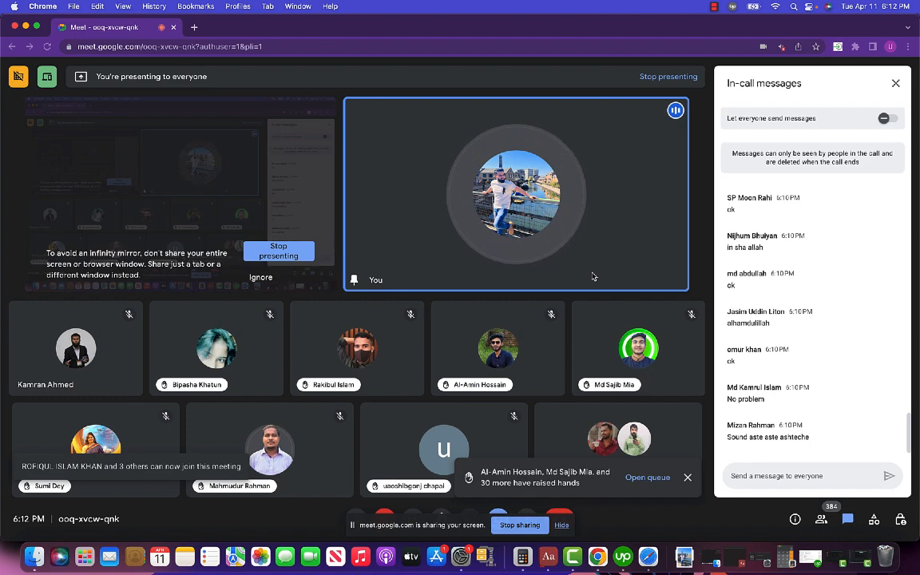
{"action": "left_click", "coordinate": [562, 525]}
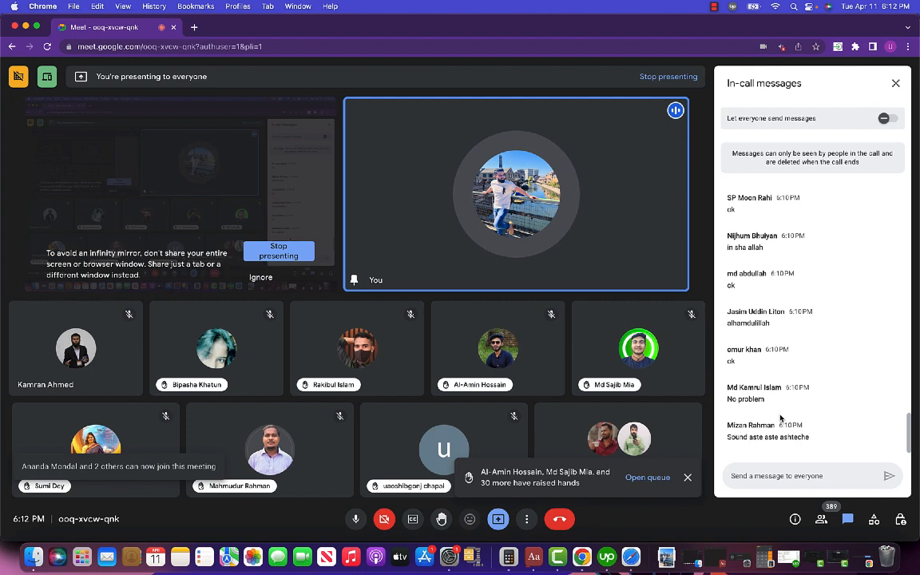
Step: Let everyone send in-call messages to collect replies, and turn that permission off again
{"action": "left_click", "coordinate": [874, 122]}
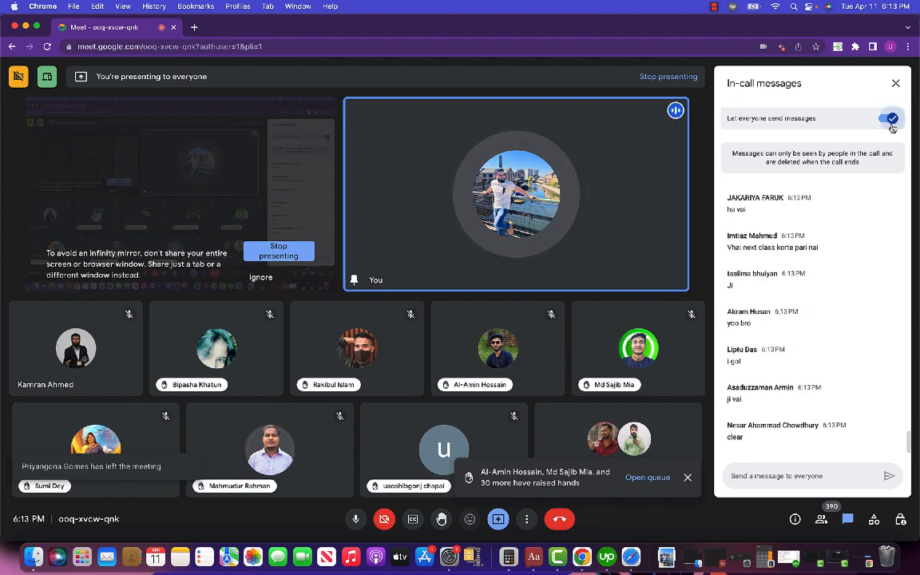
{"action": "left_click", "coordinate": [890, 119]}
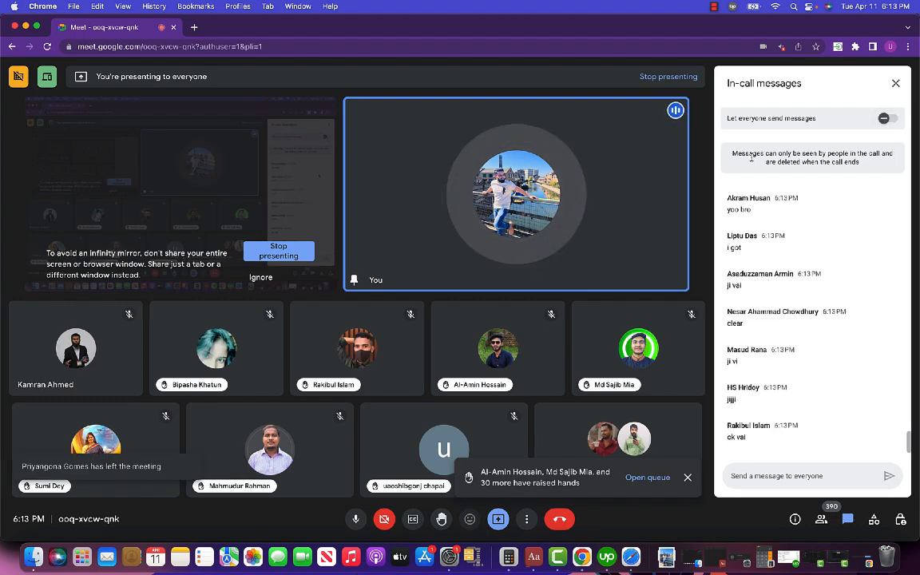
Step: Create a blank Google Docs document in a new tab and enlarge the browser zoom to 125%
{"action": "left_click", "coordinate": [194, 27]}
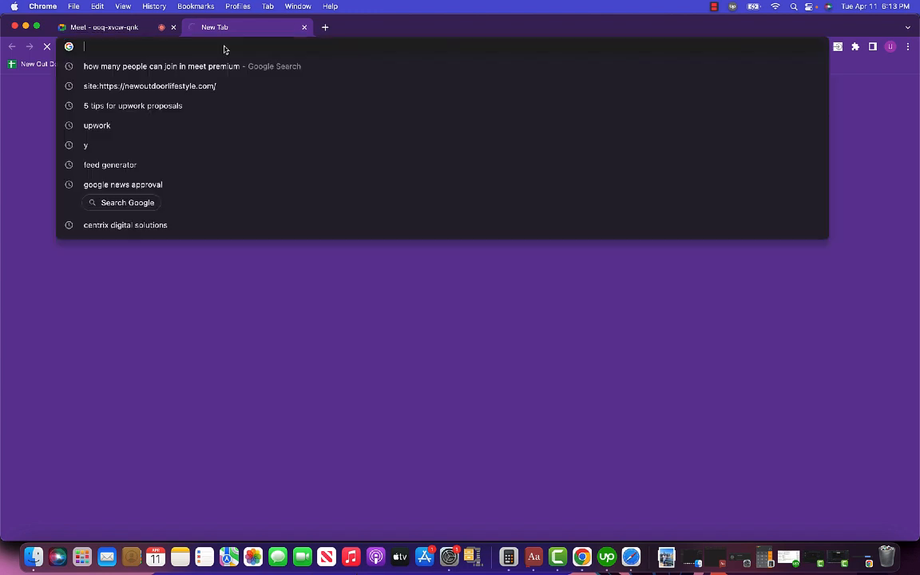
{"action": "type", "text": "docs"}
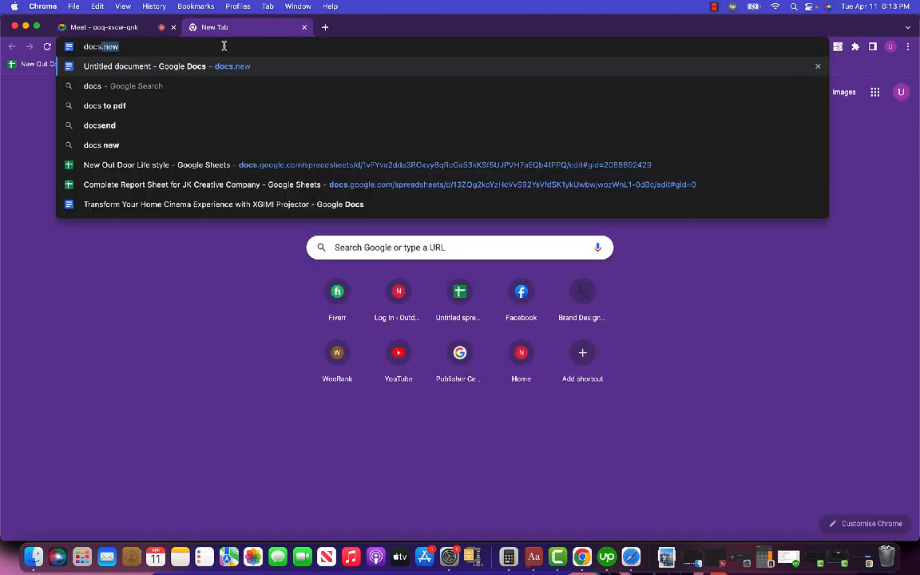
{"action": "key", "text": "Return"}
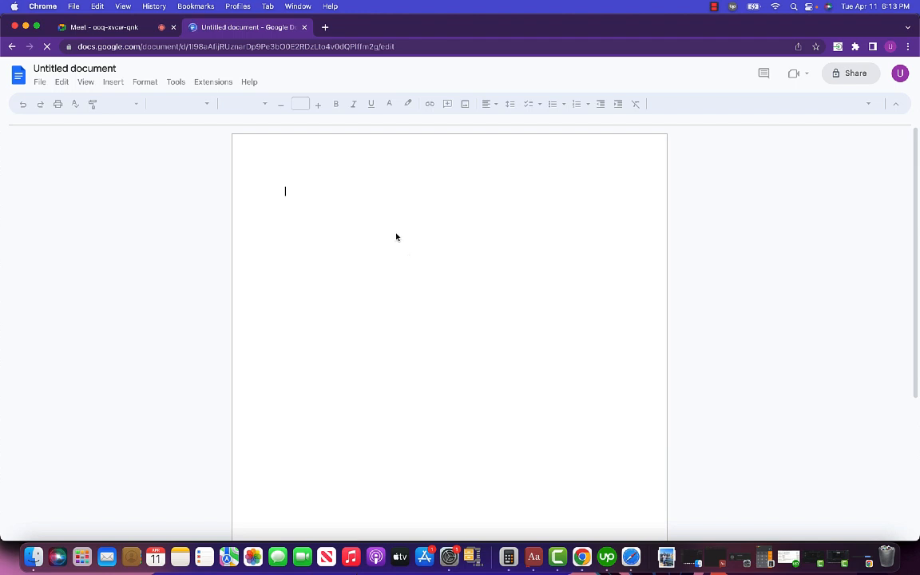
{"action": "key", "text": "super+equal"}
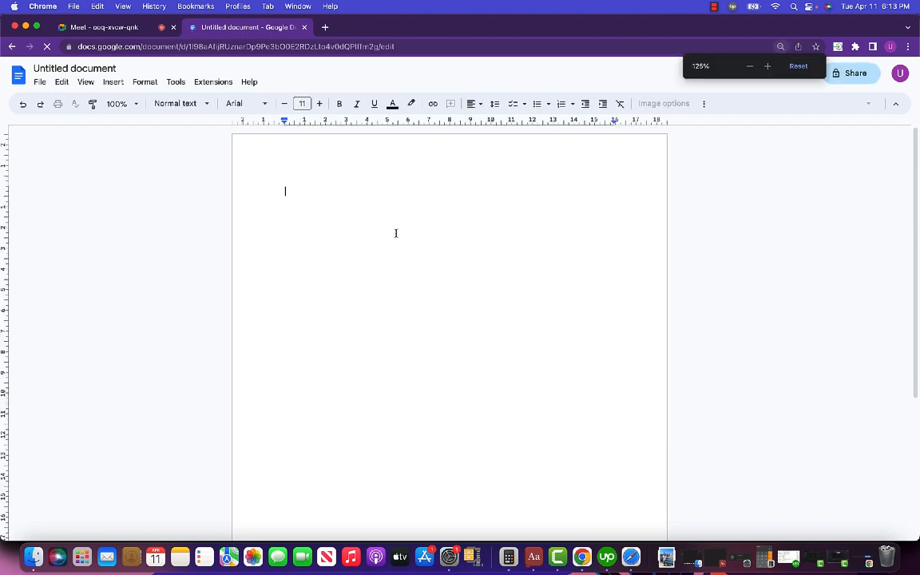
Step: Write the heading line "Keyword Basics:" with an indented line "Targeted Keywords" beneath it
{"action": "left_click", "coordinate": [325, 221]}
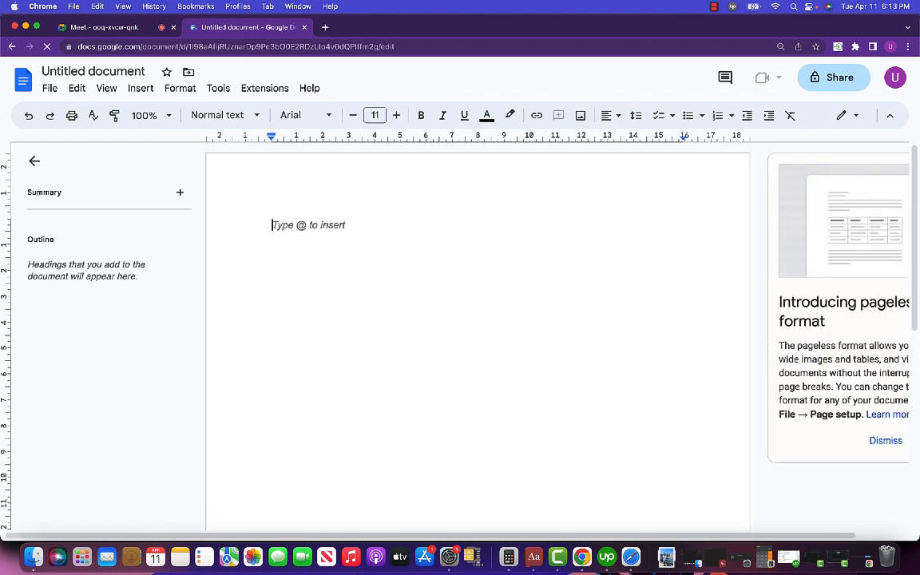
{"action": "type", "text": "Keyword Basics:"}
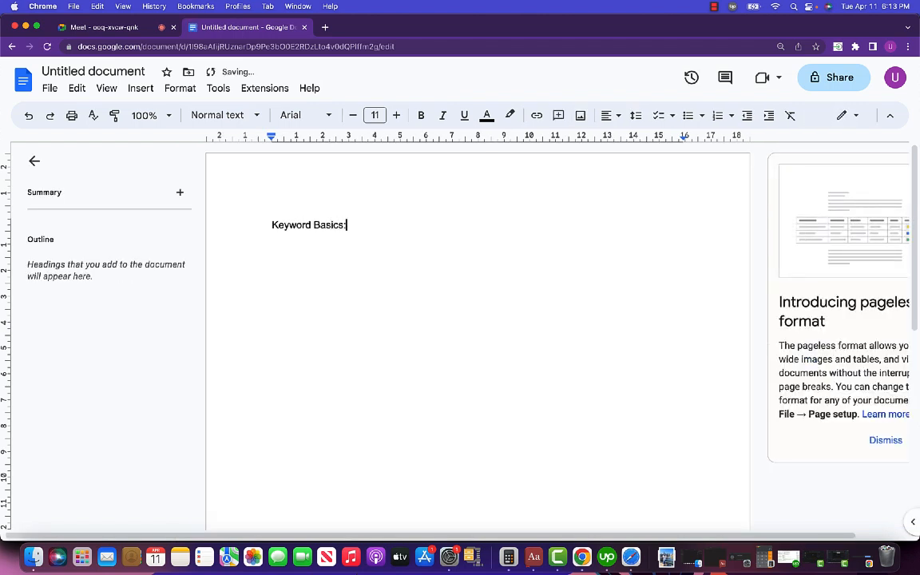
{"action": "key", "text": "Return"}
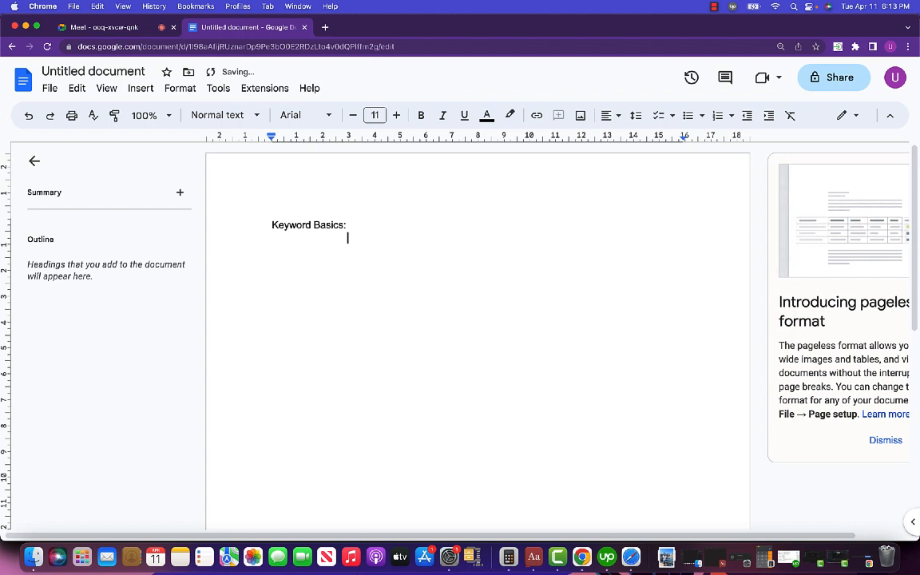
{"action": "type", "text": "Targeted Key"}
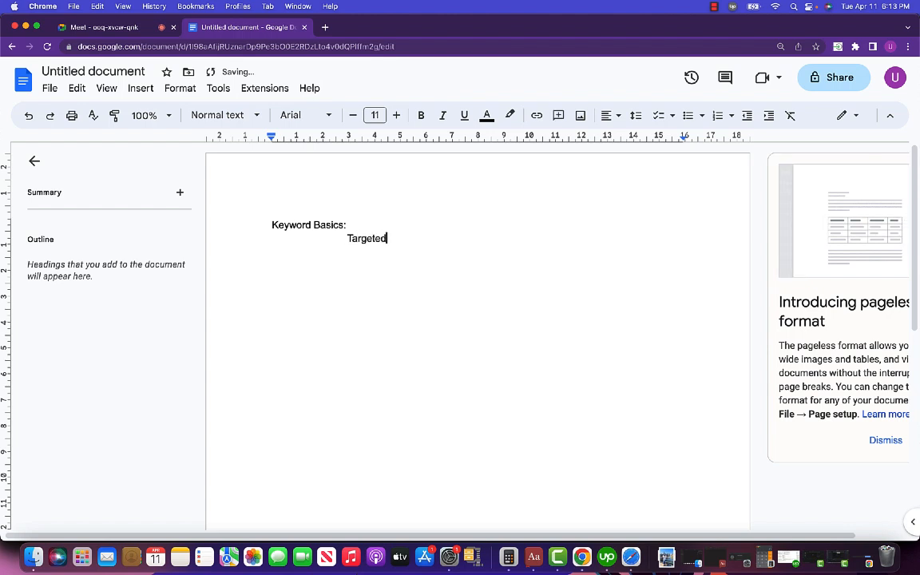
{"action": "type", "text": "words"}
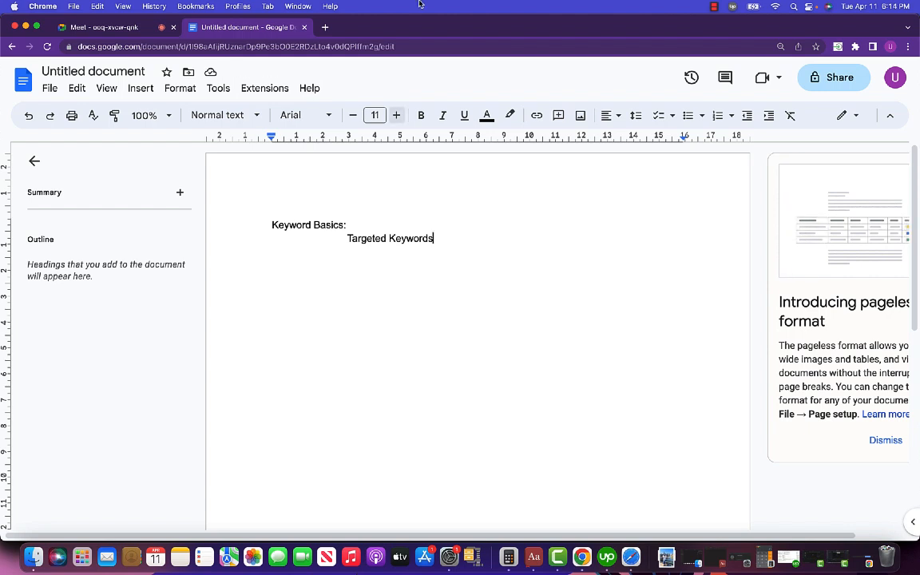
Step: Open pupring.com in a new tab and look over its home page to see what the site sells
{"action": "left_click", "coordinate": [325, 28]}
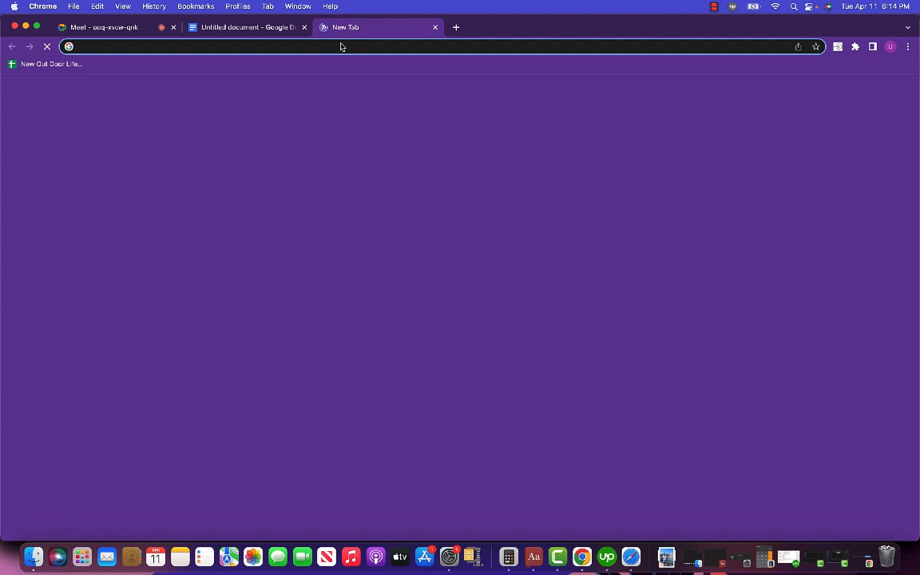
{"action": "left_click", "coordinate": [340, 46]}
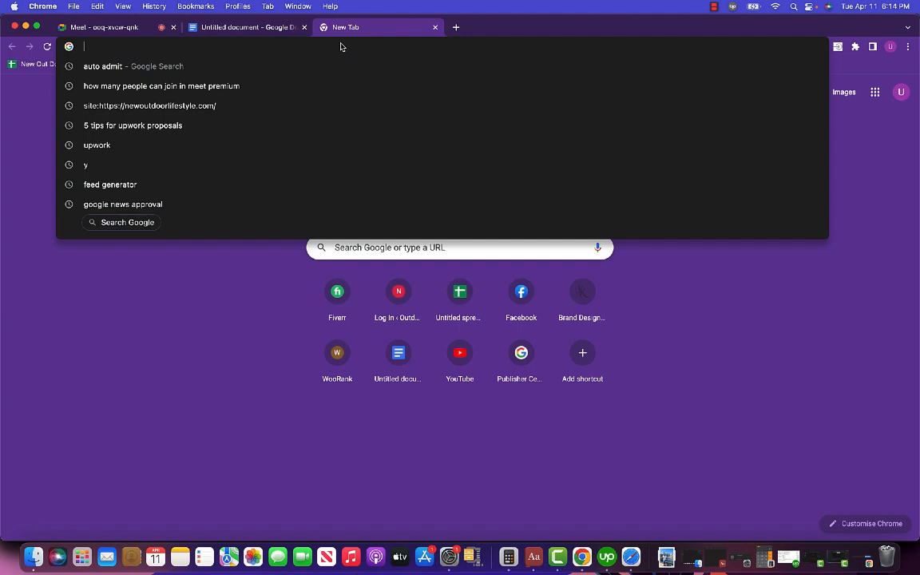
{"action": "type", "text": "pupri"}
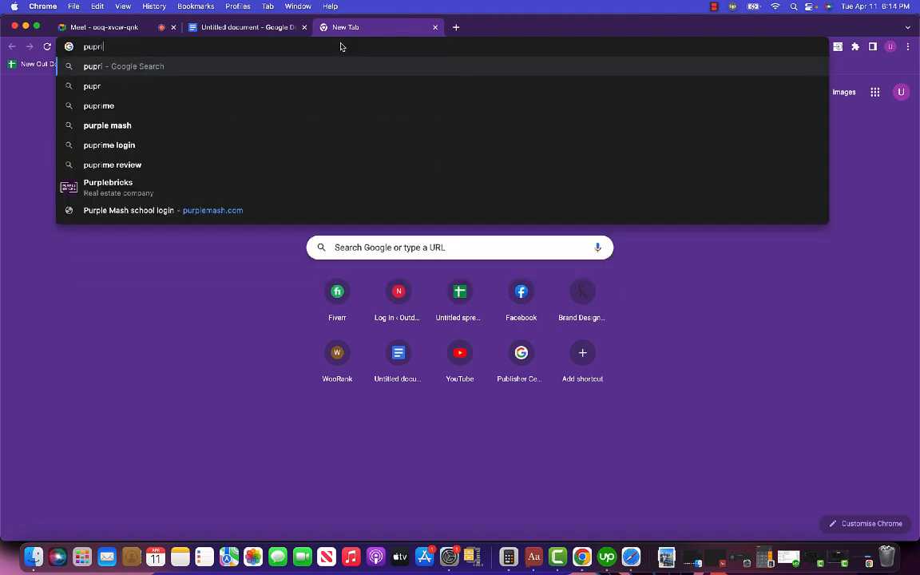
{"action": "type", "text": "ng.com"}
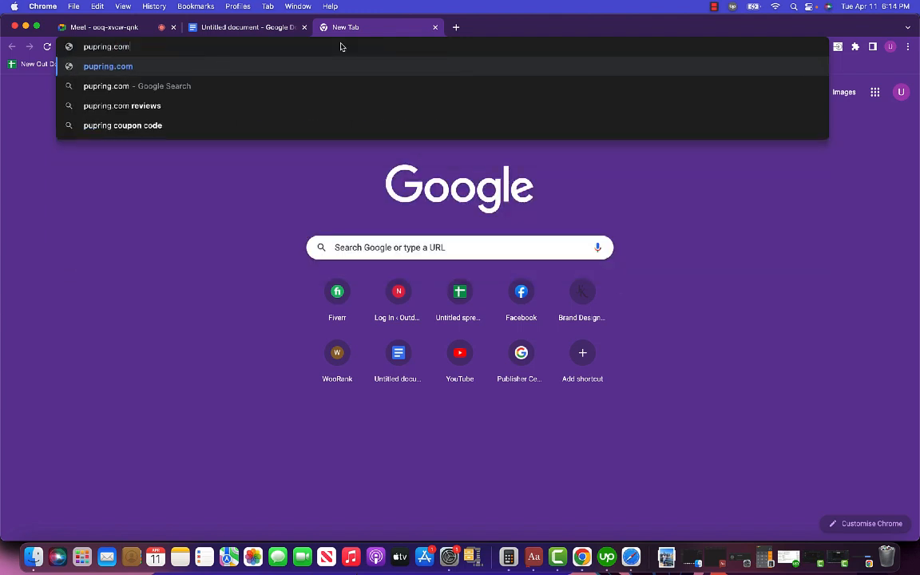
{"action": "key", "text": "Return"}
{"action": "scroll", "coordinate": [475, 281], "scroll_direction": "down", "scroll_amount": 5}
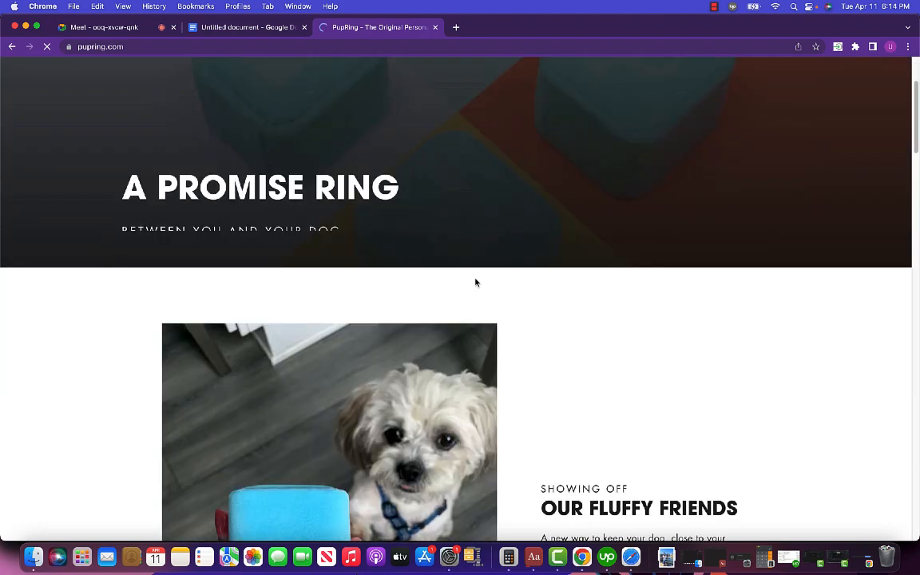
{"action": "scroll", "coordinate": [476, 281], "scroll_direction": "up", "scroll_amount": 5}
{"action": "scroll", "coordinate": [476, 281], "scroll_direction": "down", "scroll_amount": 5}
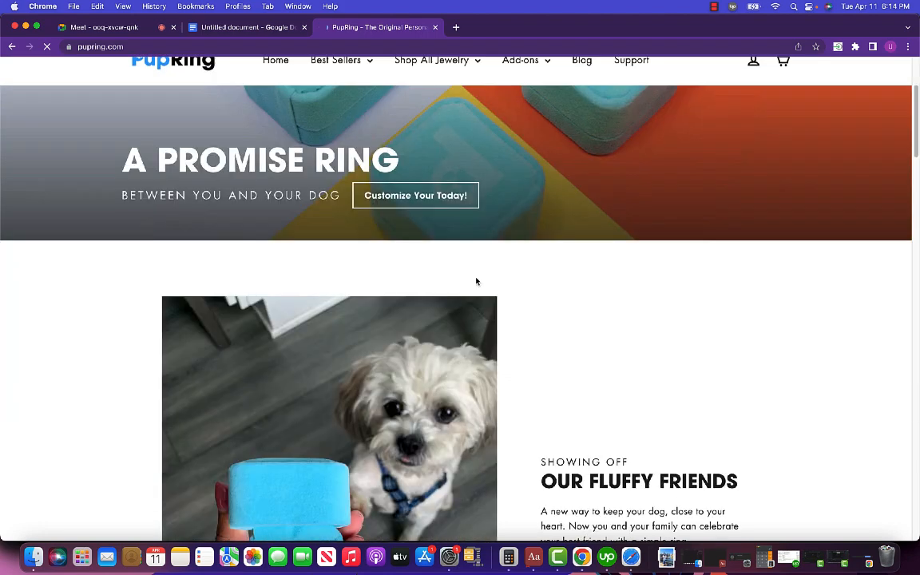
{"action": "scroll", "coordinate": [476, 281], "scroll_direction": "up", "scroll_amount": 5}
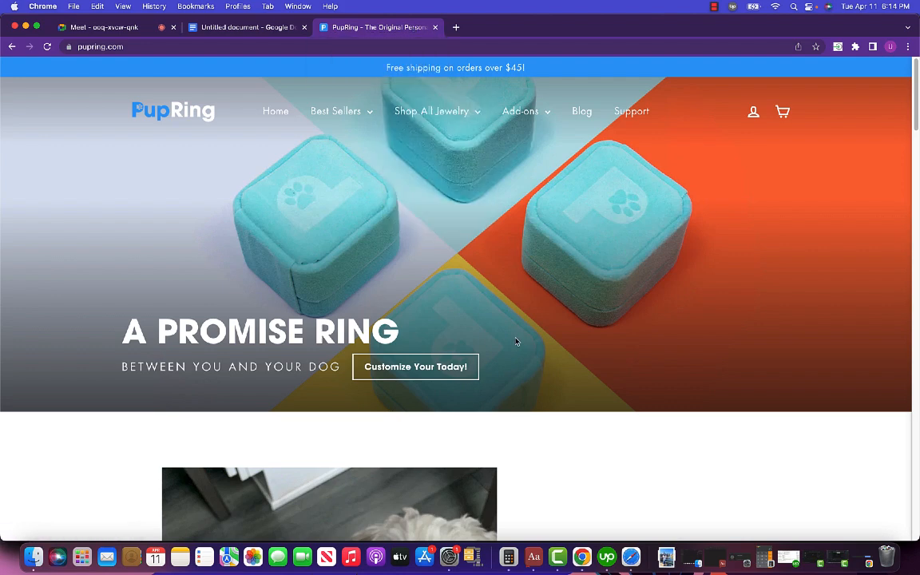
Step: Return to the Meet call, let everyone send messages to gather their answers, and disable messaging again
{"action": "left_click", "coordinate": [121, 24]}
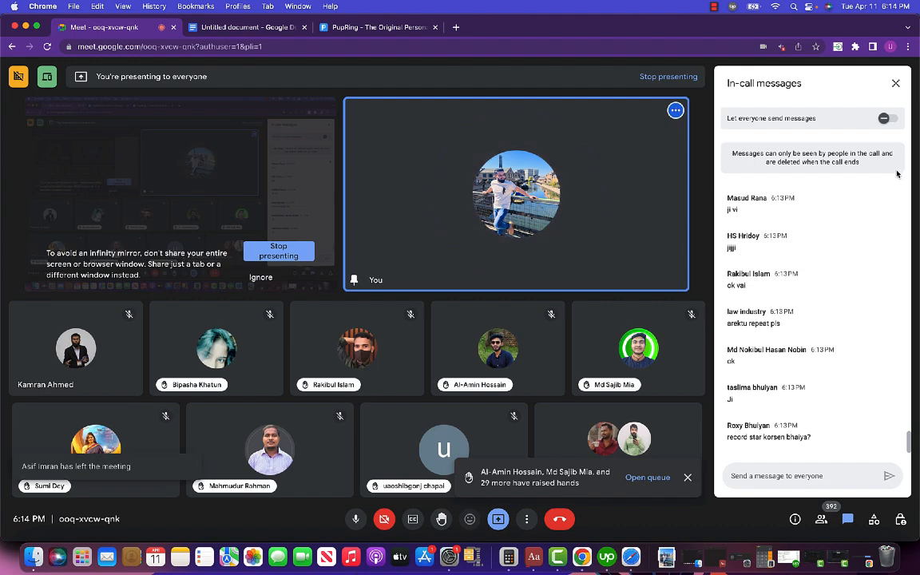
{"action": "left_click", "coordinate": [885, 118]}
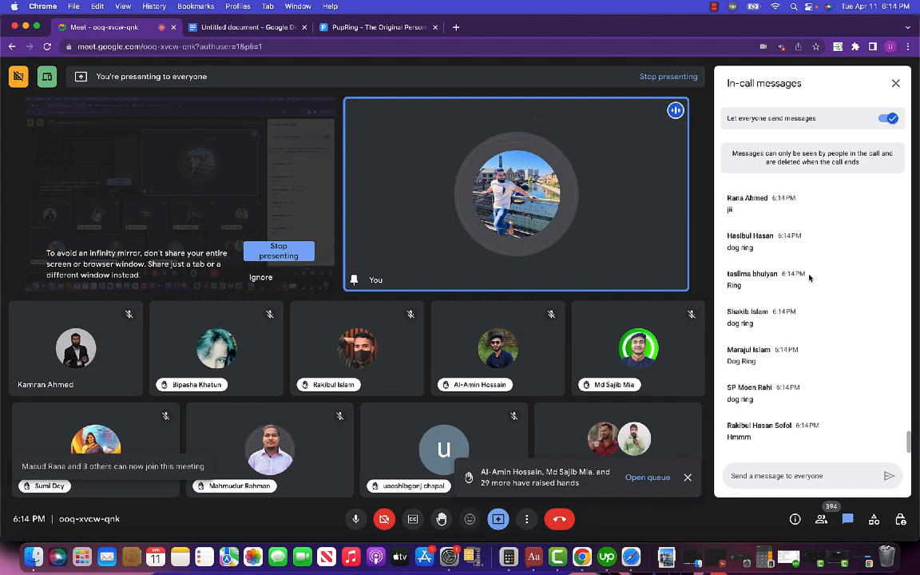
{"action": "left_click", "coordinate": [887, 118]}
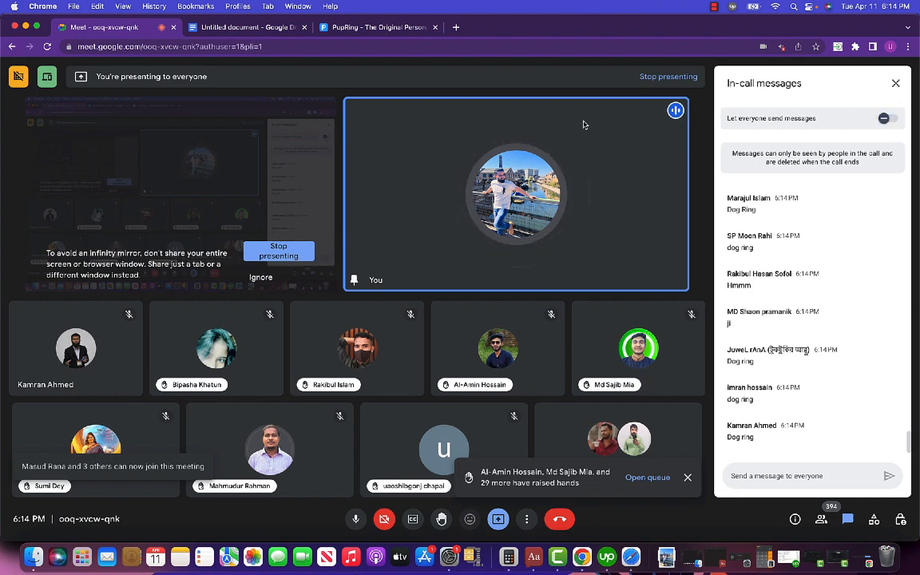
Step: In the Google Docs document, append "( 99%)" to "Targeted Keywords" and add an indented line "Targeted Locations" below it
{"action": "left_click", "coordinate": [220, 31]}
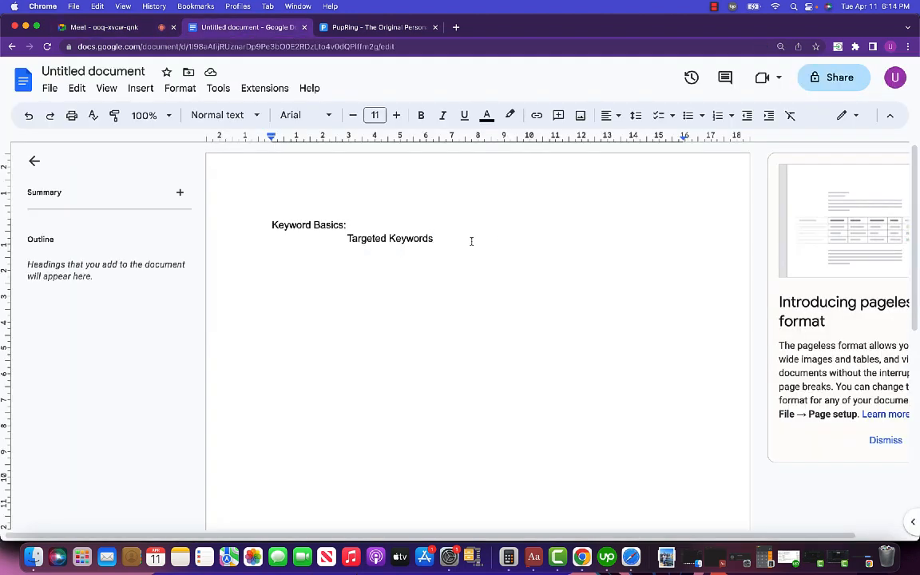
{"action": "type", "text": "( 99"}
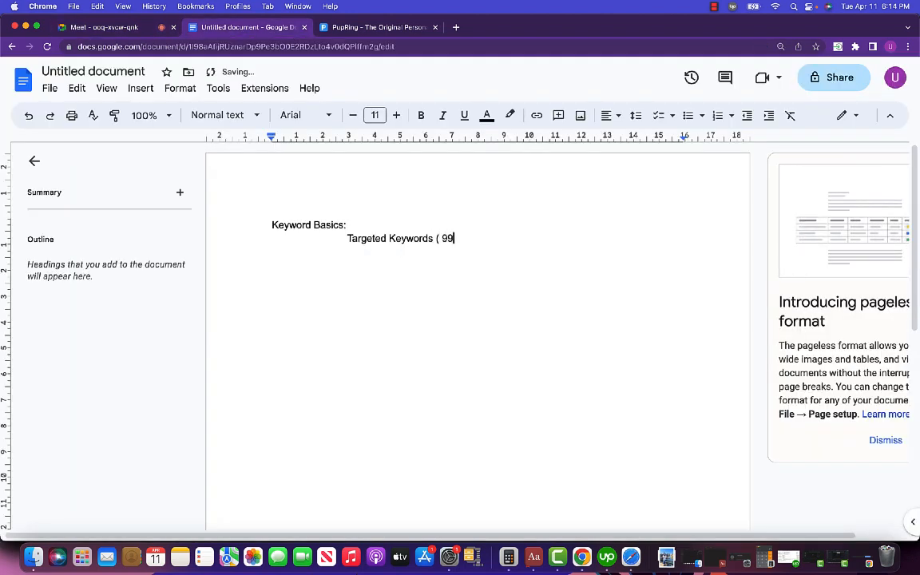
{"action": "type", "text": "%) "}
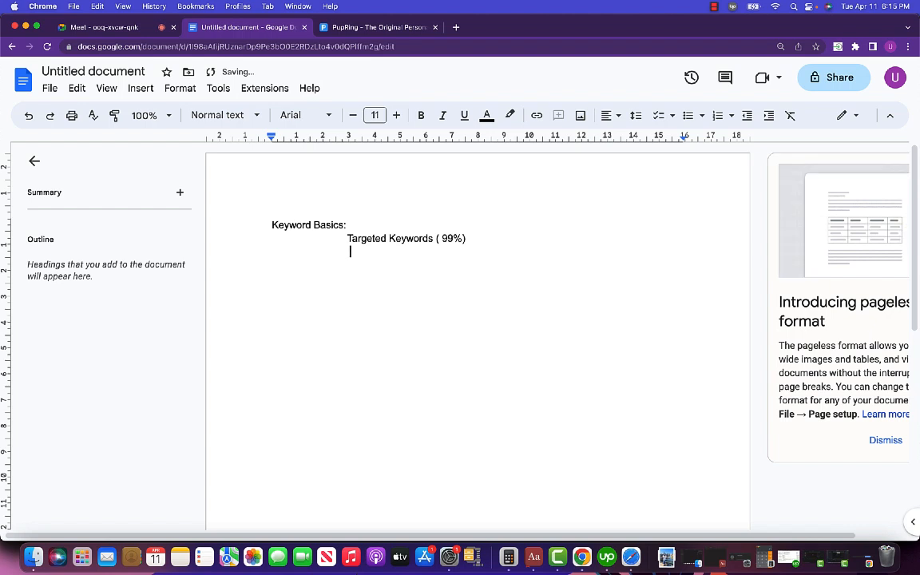
{"action": "type", "text": "       Targete"}
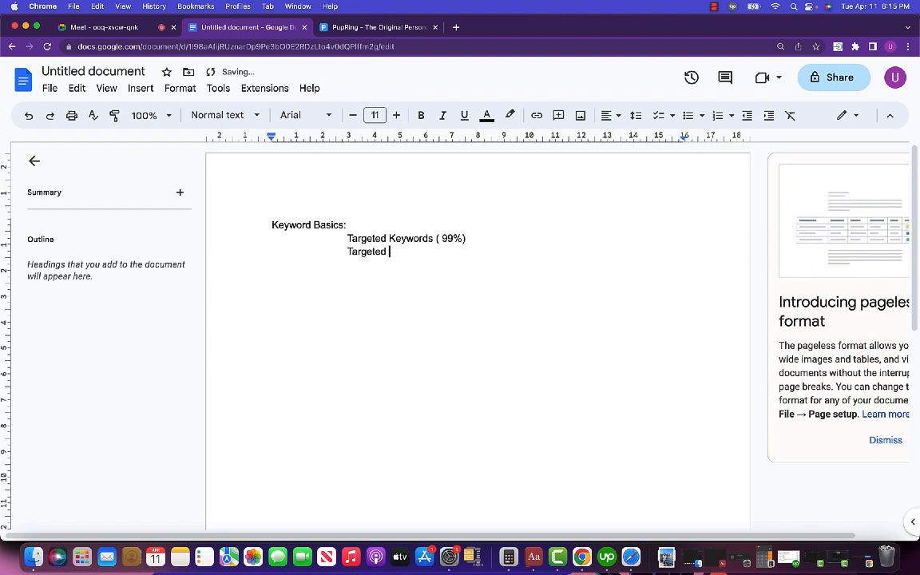
{"action": "type", "text": "d Locations"}
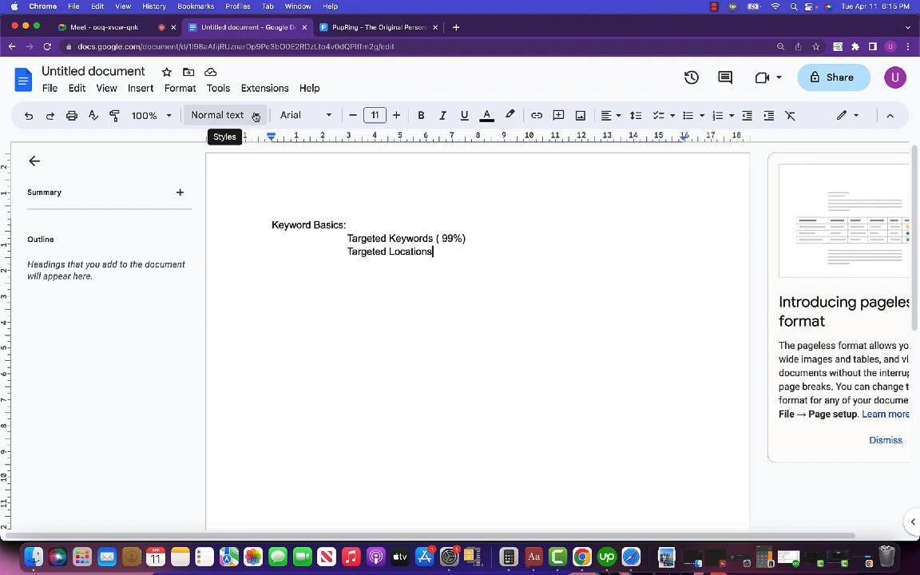
Step: Go back to the Meet call to read the participants' replies and stop letting everyone send messages
{"action": "left_click", "coordinate": [122, 28]}
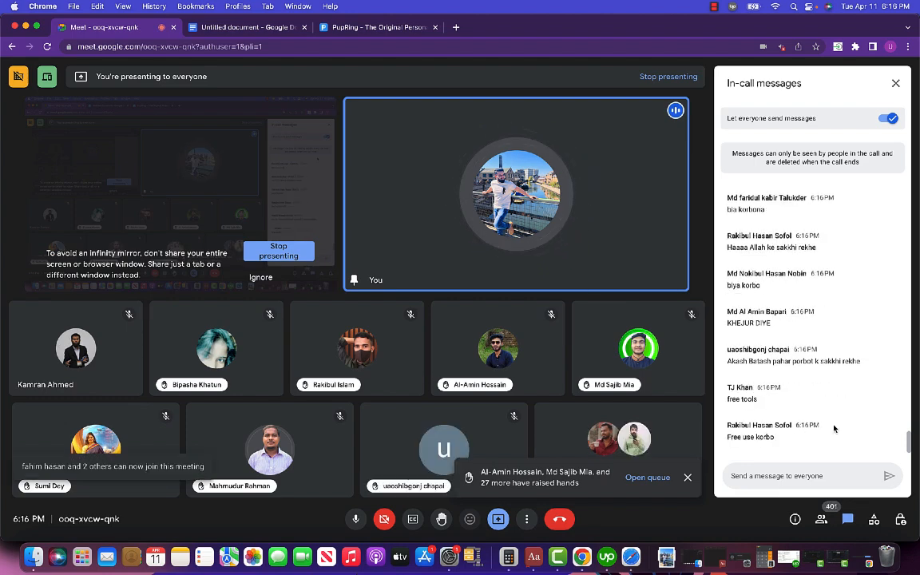
{"action": "left_click", "coordinate": [887, 120]}
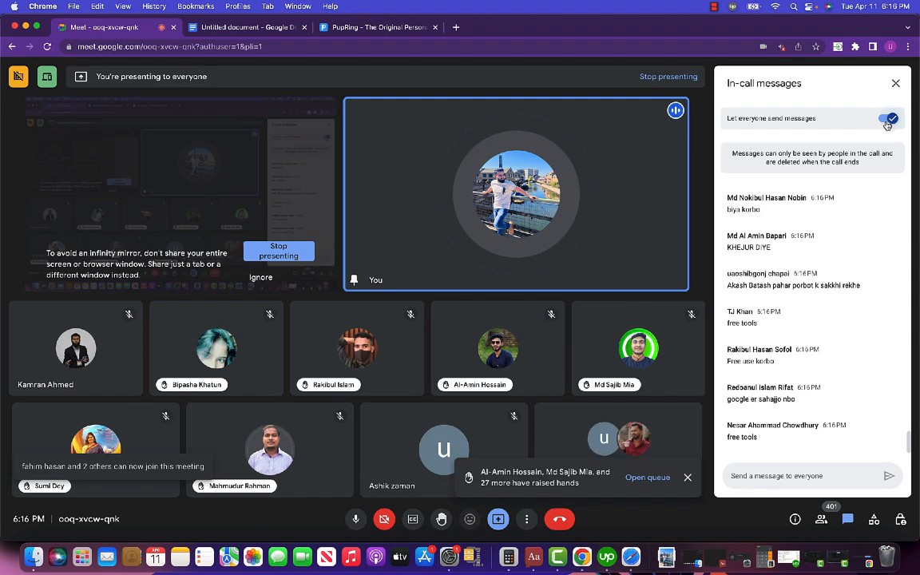
Step: In the Google Docs document, add the indented line "Client Requirements" under "Targeted Locations" and start a new line
{"action": "left_click", "coordinate": [231, 29]}
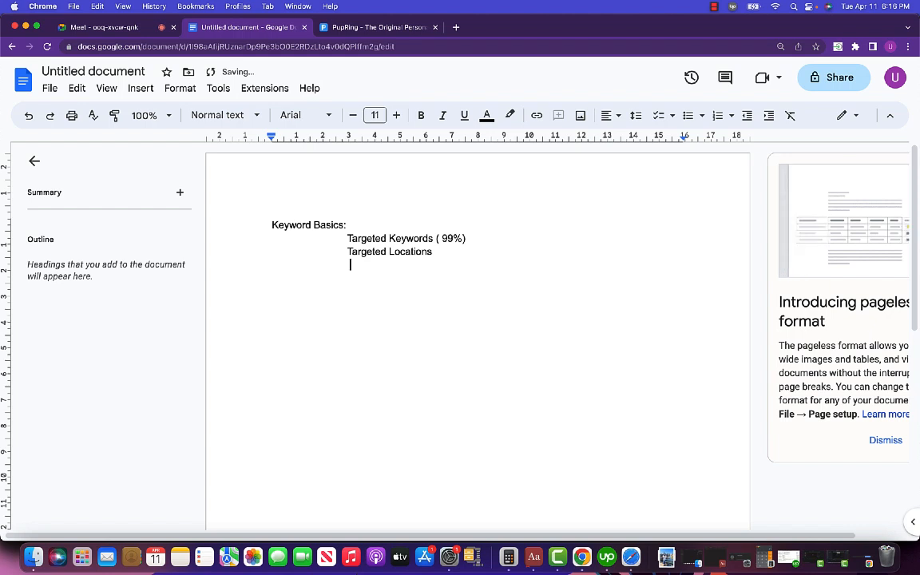
{"action": "type", "text": "Client Req"}
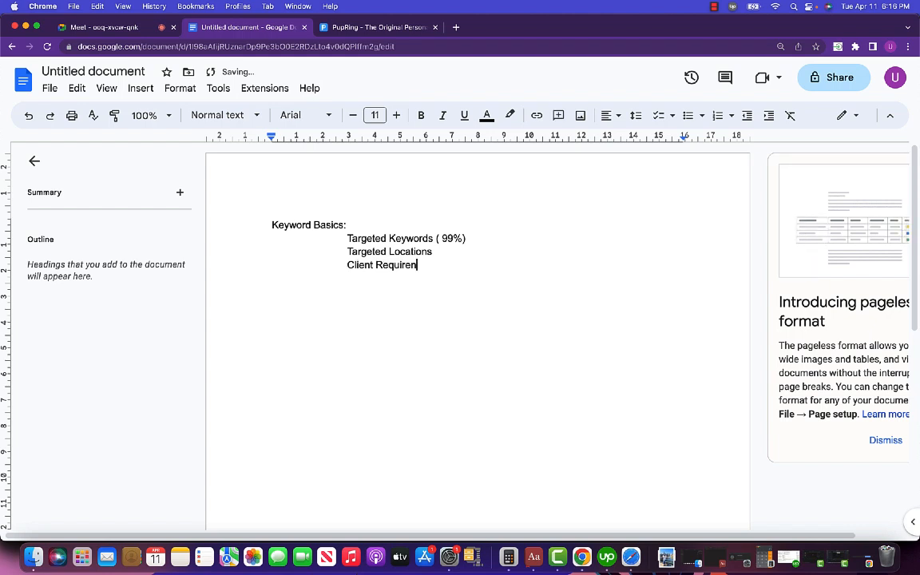
{"action": "type", "text": "uirements"}
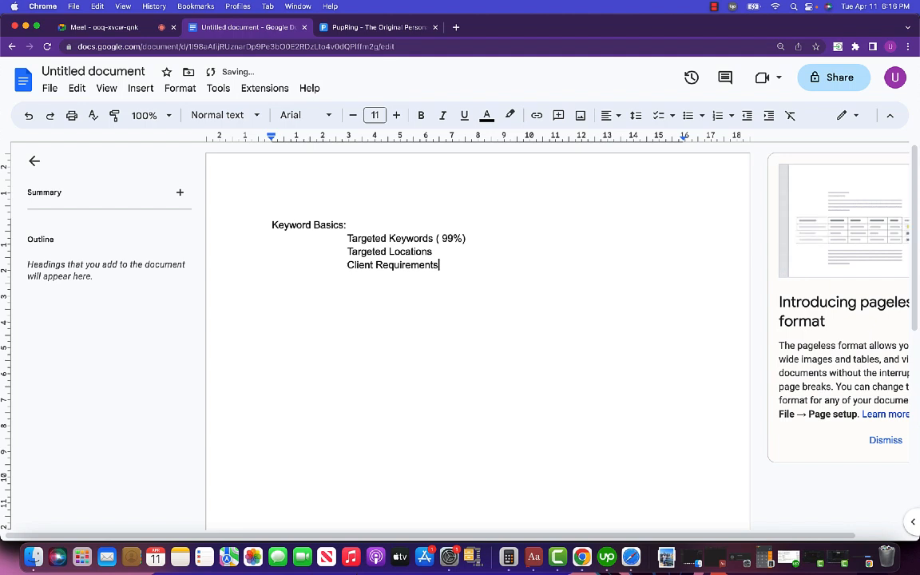
{"action": "key", "text": "Return"}
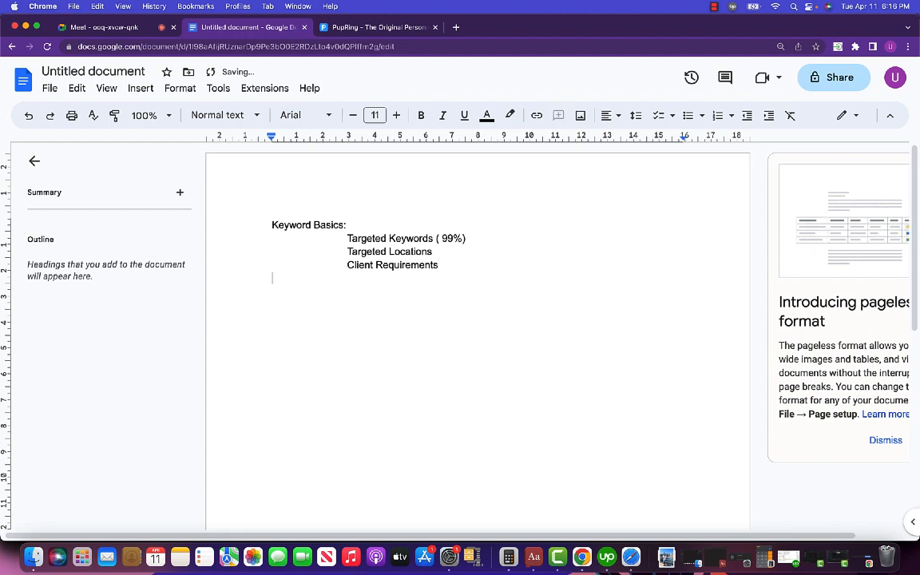
Step: Switch to the Meet call, read the replies, stop everyone from sending messages, and return to the notes document
{"action": "left_click", "coordinate": [99, 25]}
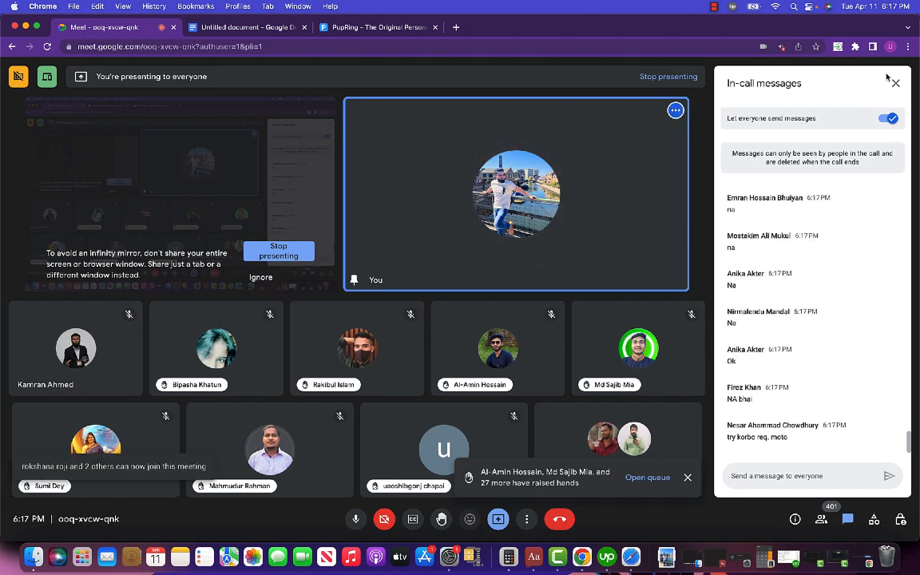
{"action": "left_click", "coordinate": [889, 119]}
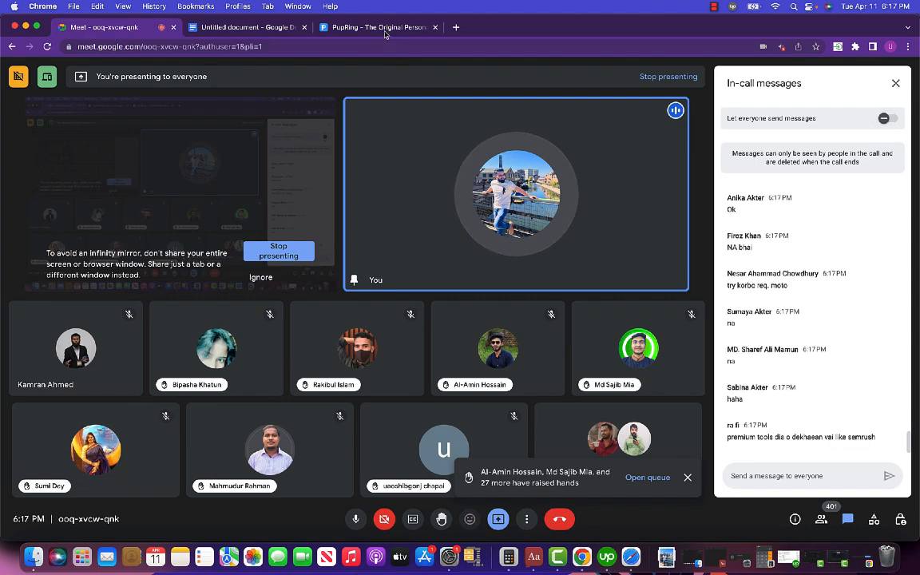
{"action": "left_click", "coordinate": [248, 27]}
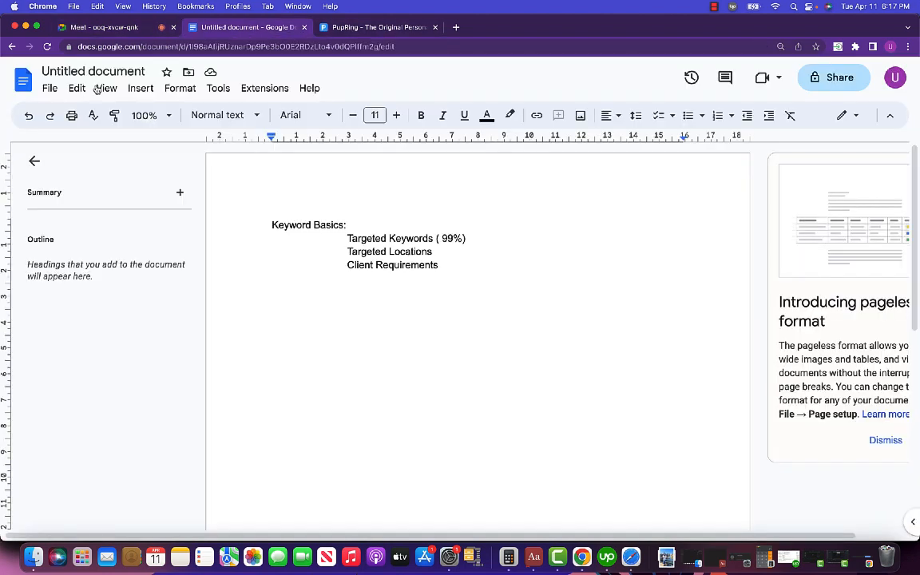
Step: Go back to the Meet call, let everyone send messages for another round of answers, and disable messaging again
{"action": "left_click", "coordinate": [104, 28]}
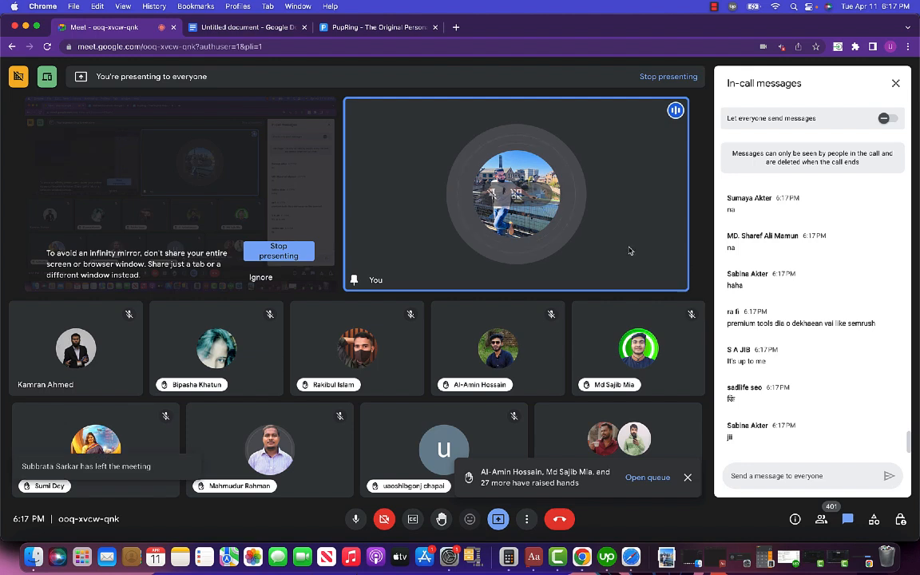
{"action": "left_click", "coordinate": [883, 119]}
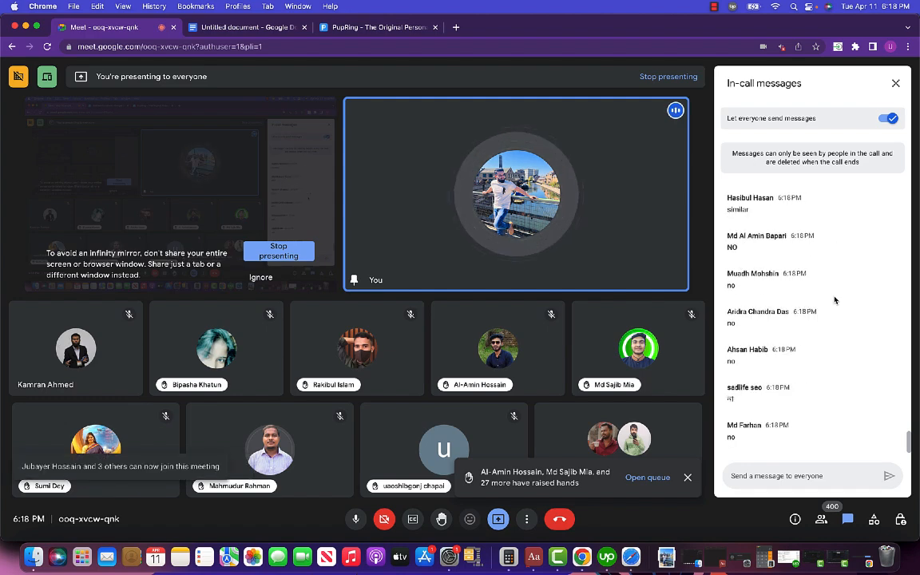
{"action": "left_click", "coordinate": [886, 118]}
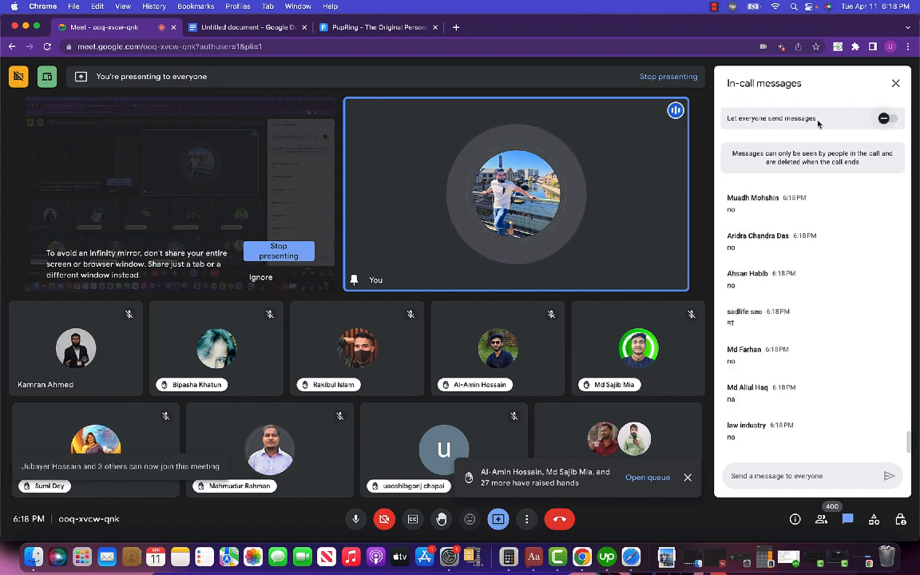
Step: Look over the pupring.com home page from its product sections to the footer, and check the Meet call messages
{"action": "left_click", "coordinate": [393, 29]}
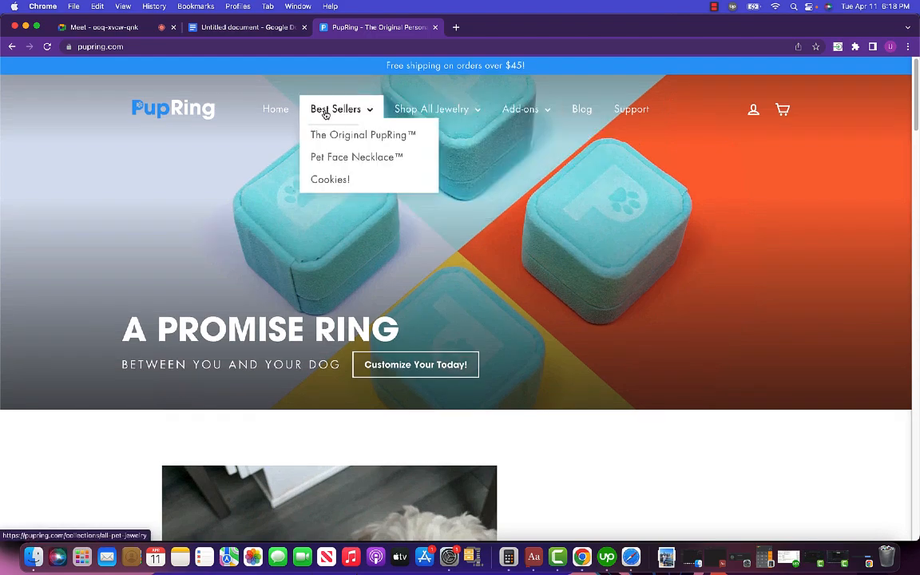
{"action": "scroll", "coordinate": [370, 312], "scroll_direction": "down", "scroll_amount": 15}
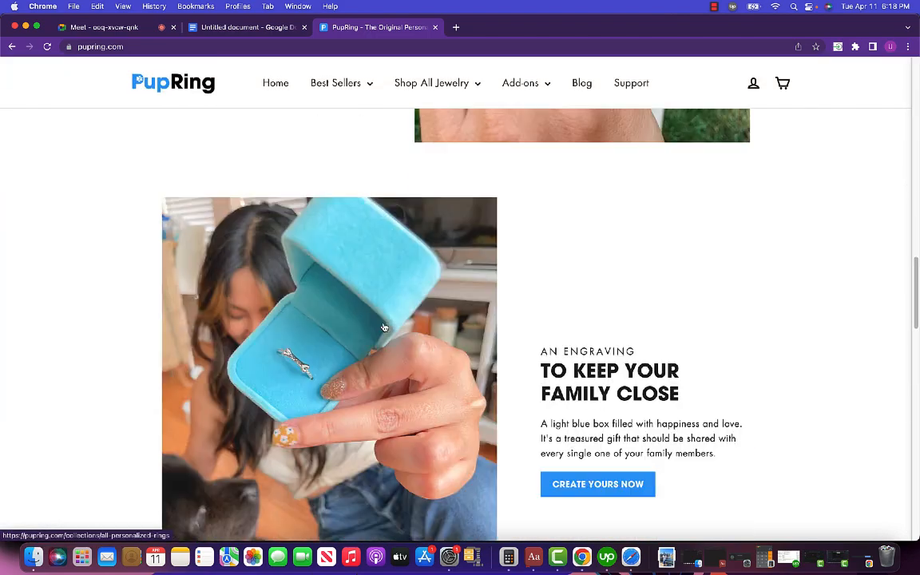
{"action": "scroll", "coordinate": [385, 327], "scroll_direction": "down", "scroll_amount": 15}
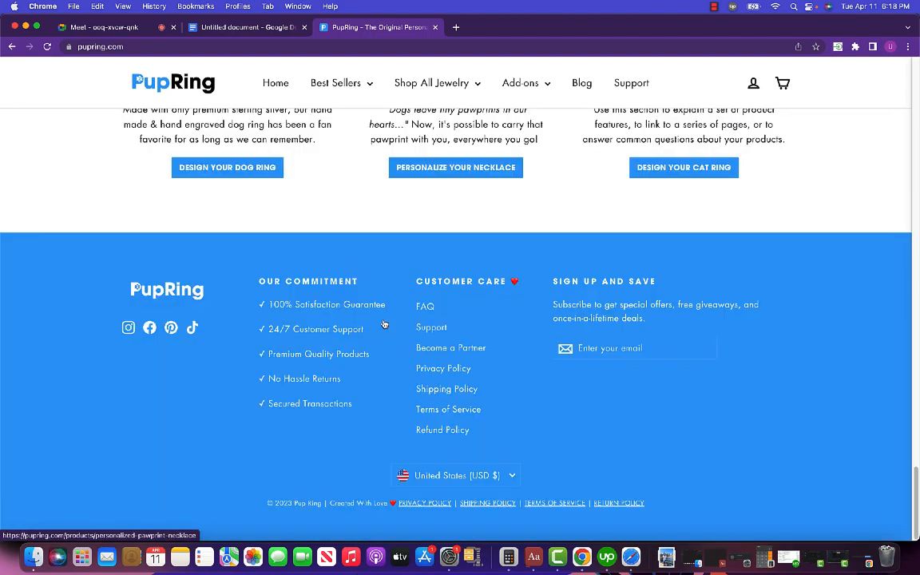
{"action": "scroll", "coordinate": [383, 322], "scroll_direction": "up", "scroll_amount": 20}
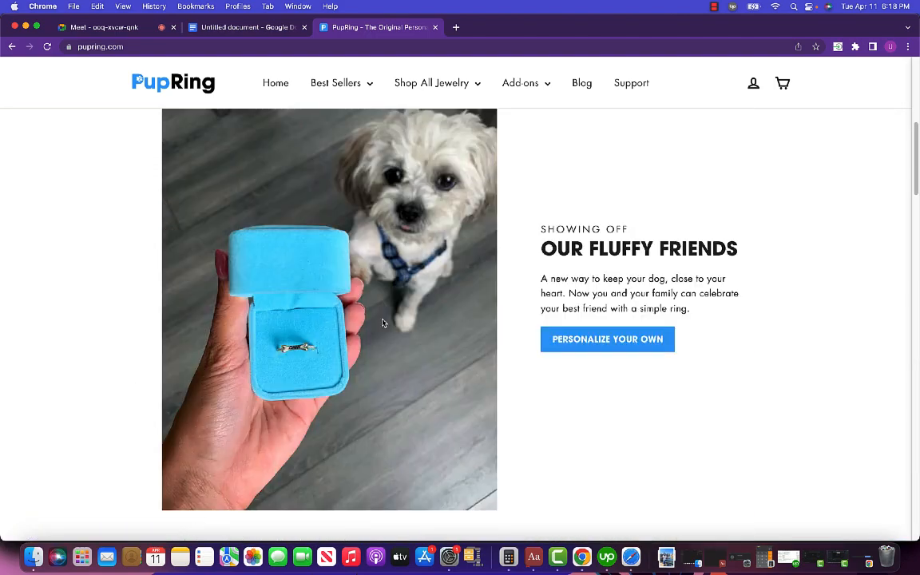
{"action": "scroll", "coordinate": [383, 319], "scroll_direction": "down", "scroll_amount": 10}
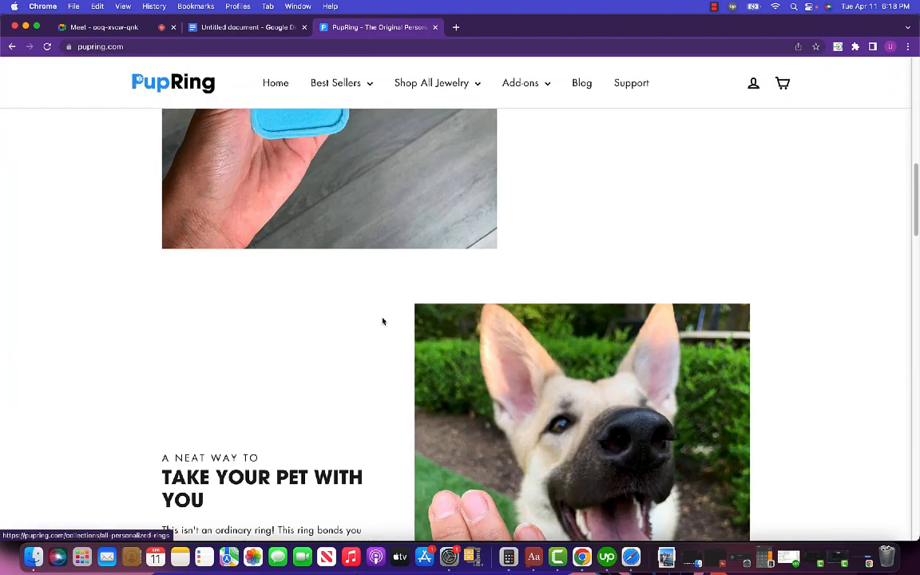
{"action": "scroll", "coordinate": [383, 320], "scroll_direction": "down", "scroll_amount": 6}
{"action": "scroll", "coordinate": [381, 318], "scroll_direction": "up", "scroll_amount": 15}
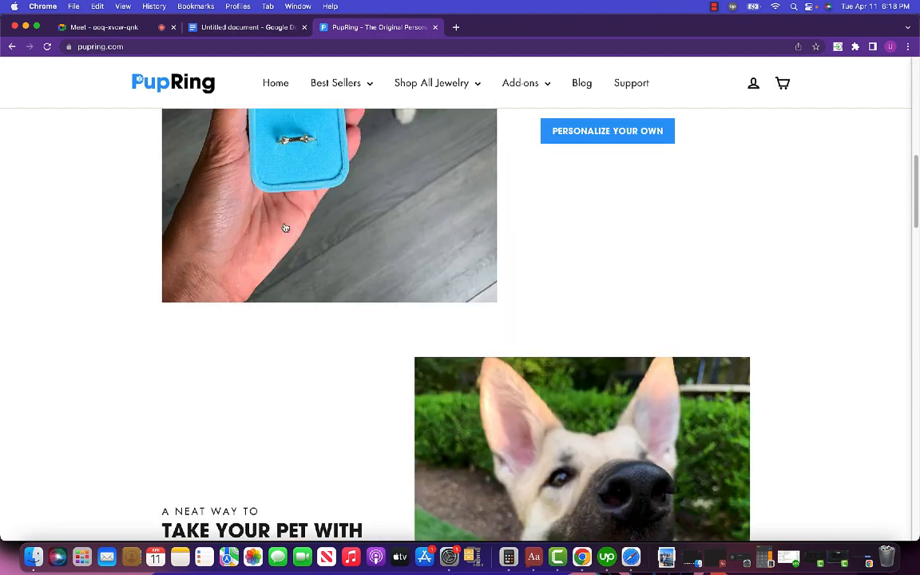
{"action": "left_click", "coordinate": [91, 27]}
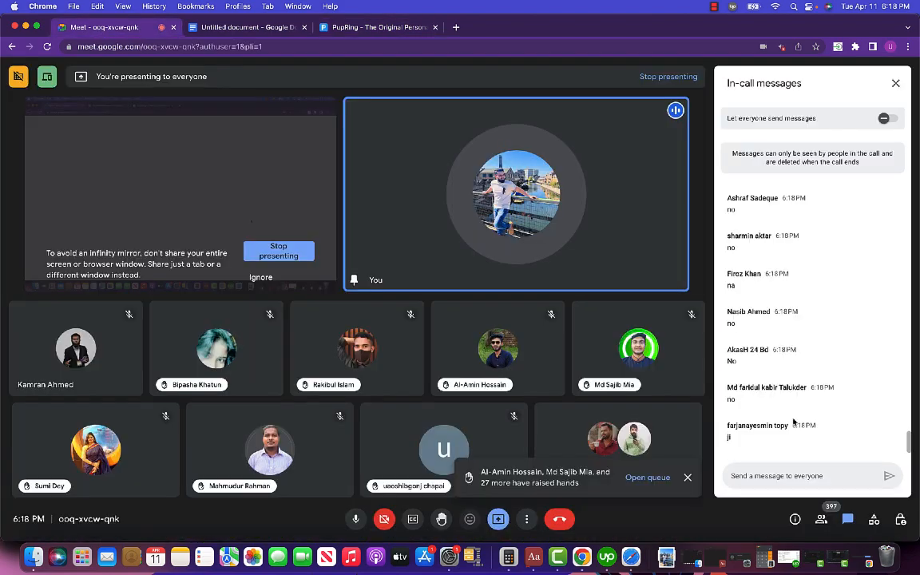
Step: In the Google Docs document, add the heading "Variation of Data:" with the indented line "Long Tail/Short tail" below it
{"action": "left_click", "coordinate": [257, 32]}
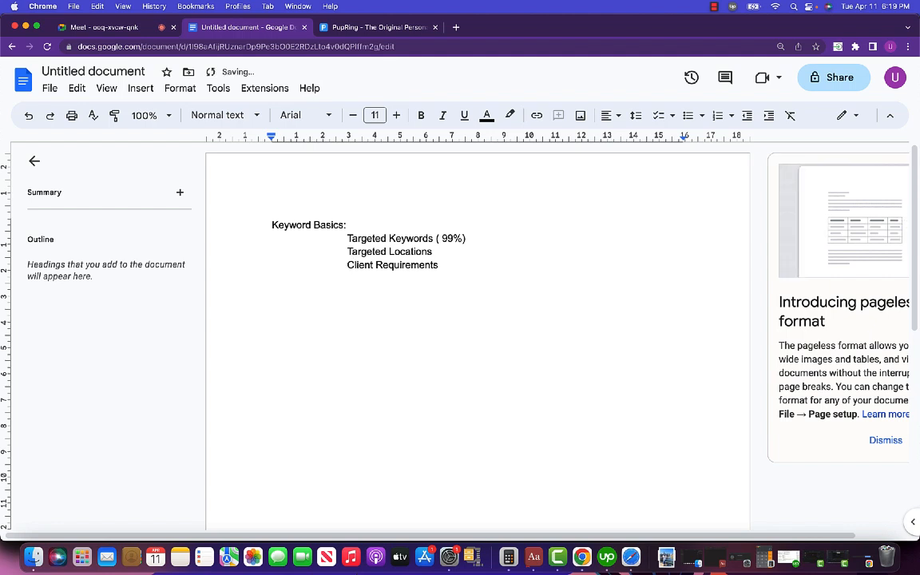
{"action": "type", "text": "varie"}
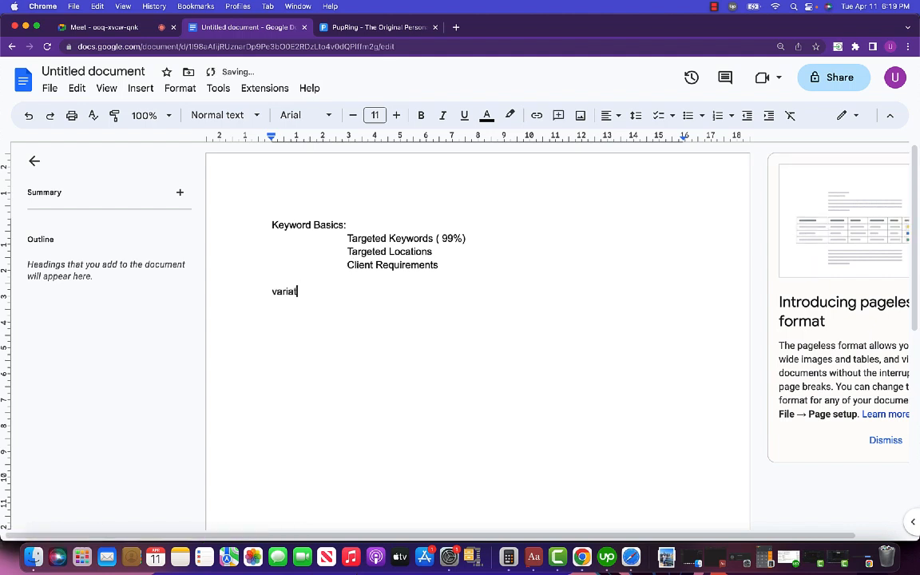
{"action": "type", "text": "tion of Da    "}
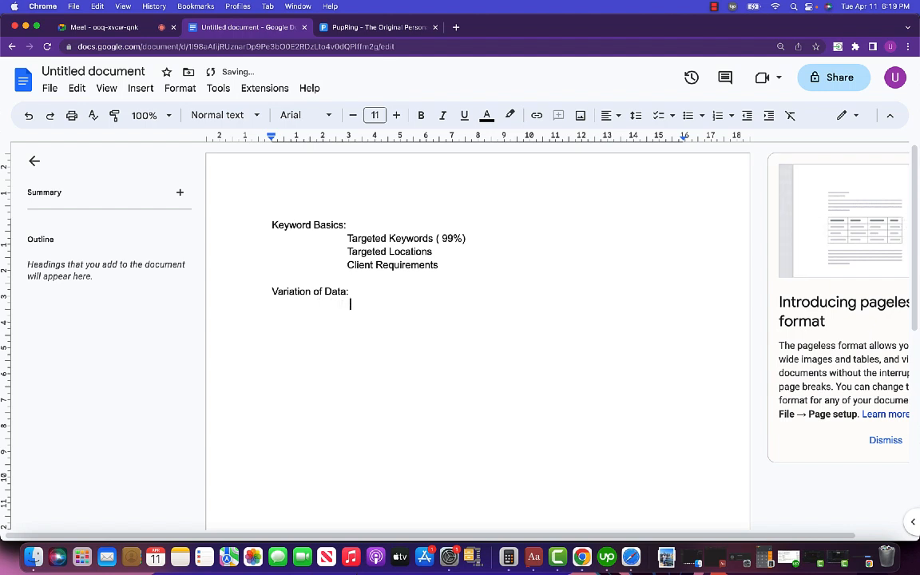
{"action": "type", "text": "                Long"}
{"action": "key", "text": "BackSpace"}
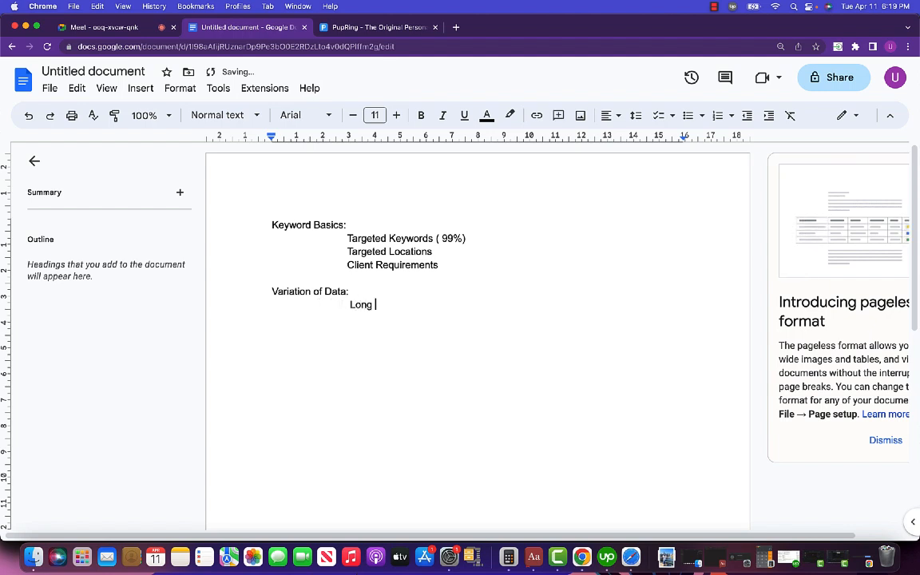
{"action": "type", "text": "g Tail/Short tail?"}
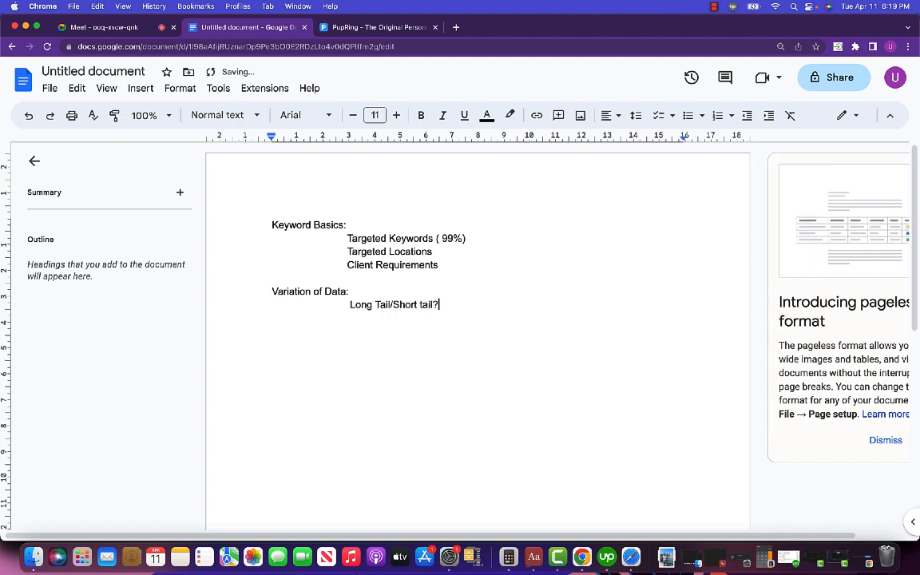
{"action": "key", "text": "BackSpace"}
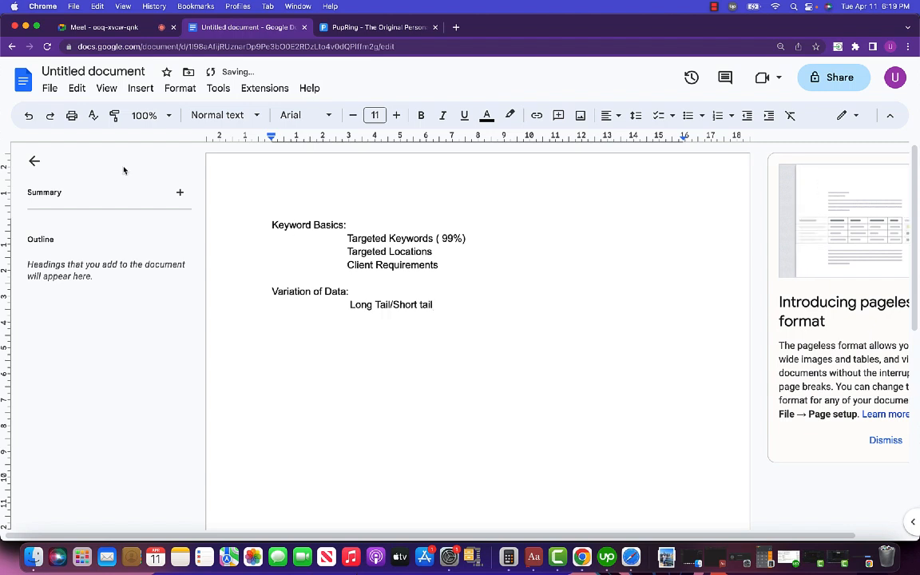
Step: Return to the Meet call, read the participants' answers and turn off messaging for everyone
{"action": "left_click", "coordinate": [104, 28]}
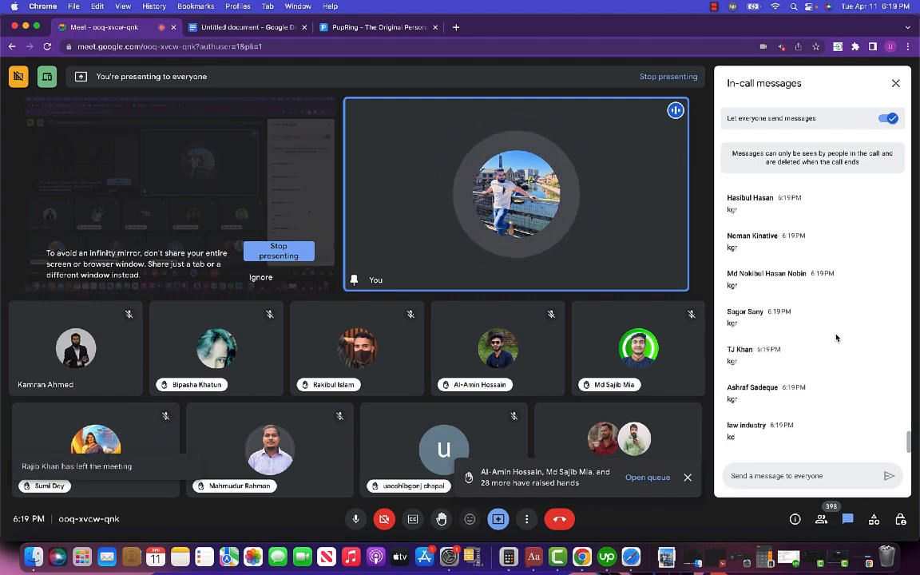
{"action": "left_click", "coordinate": [889, 119]}
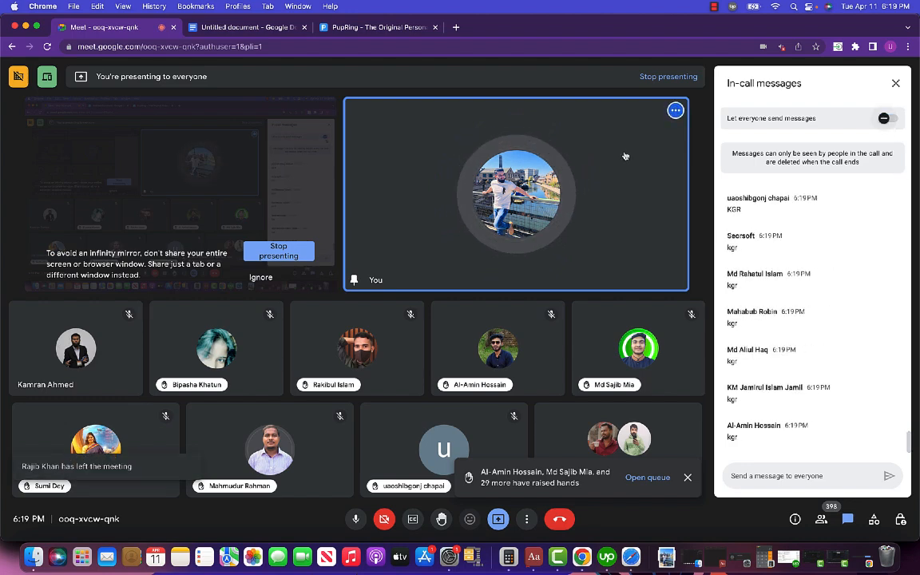
Step: In the Google Docs document, add the indented lines "Keyword Difficulty" and "Monthly Search Volume" under "Long Tail/Short tail"
{"action": "left_click", "coordinate": [263, 31]}
{"action": "key", "text": "Return"}
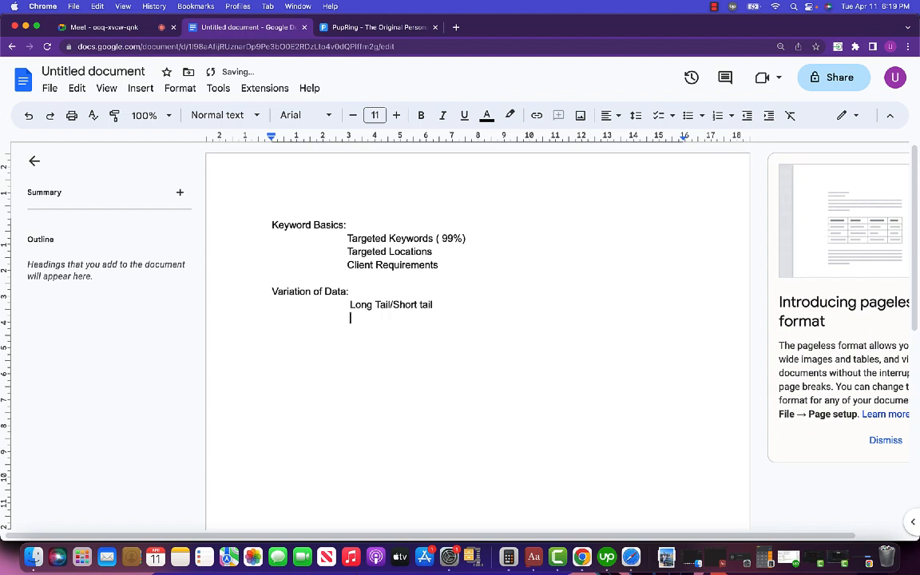
{"action": "type", "text": "Keywo"}
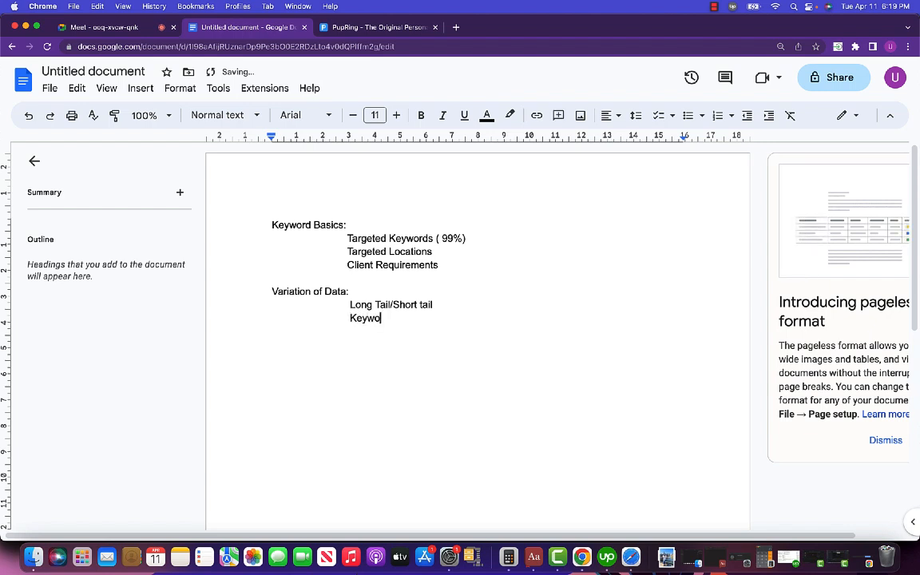
{"action": "type", "text": "rd Difficulty"}
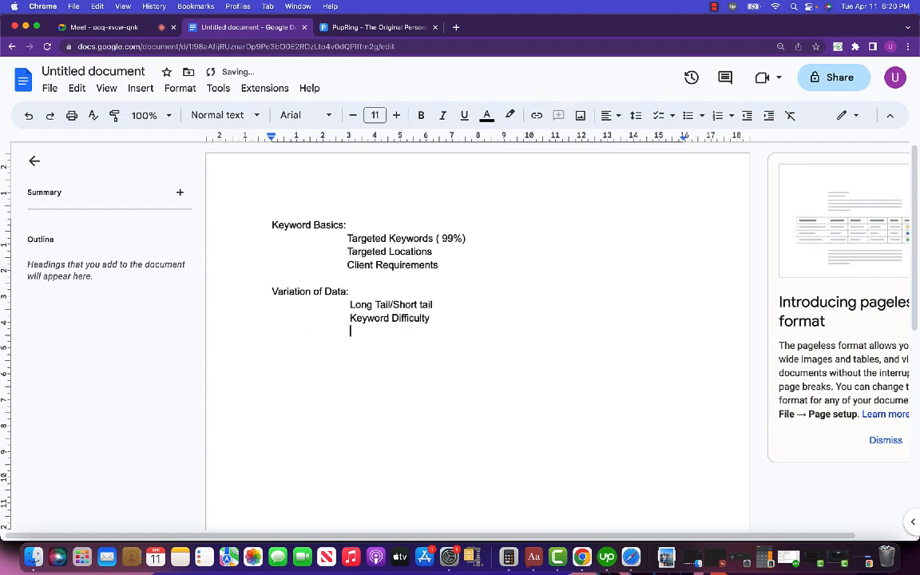
{"action": "type", "text": "                          Monthl"}
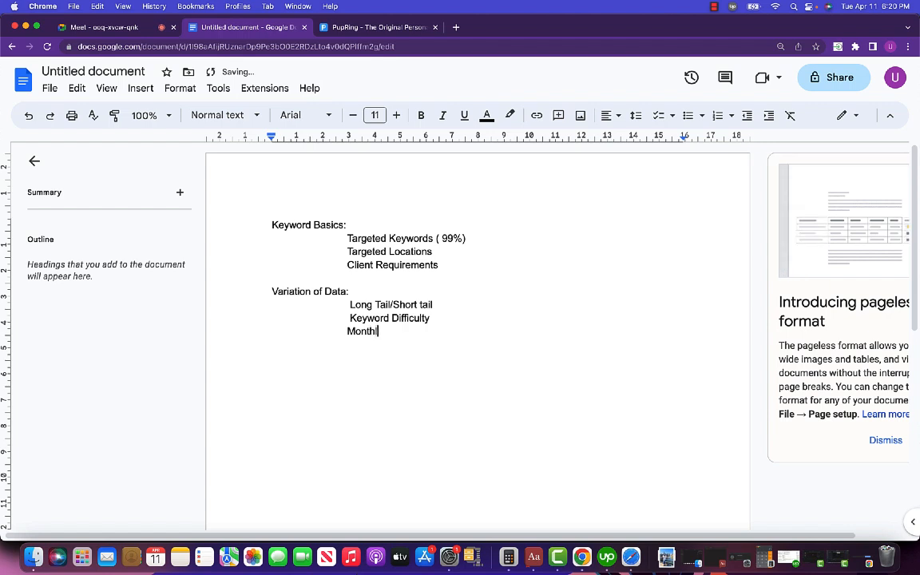
{"action": "type", "text": "y Search Col"}
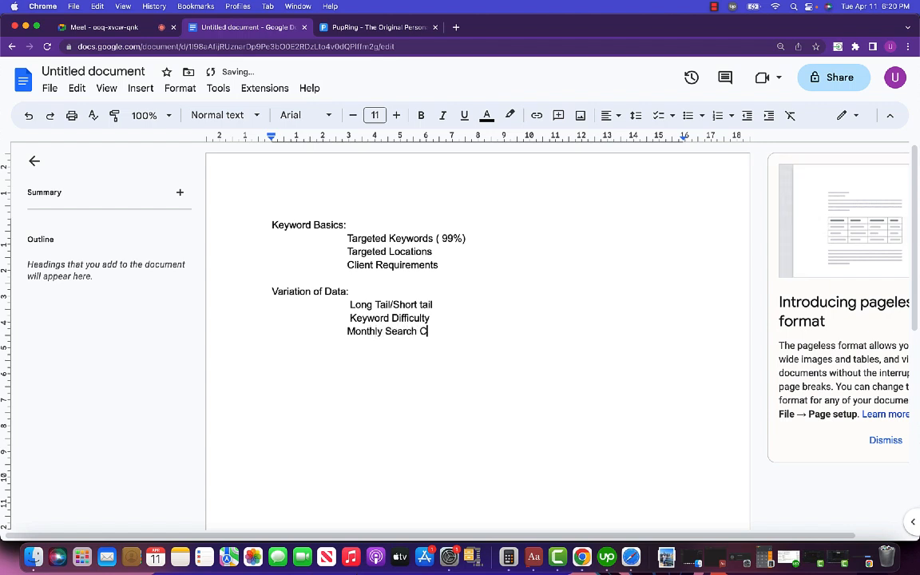
{"action": "key", "text": "BackSpace"}
{"action": "key", "text": "BackSpace"}
{"action": "key", "text": "BackSpace"}
{"action": "key", "text": "BackSpace"}
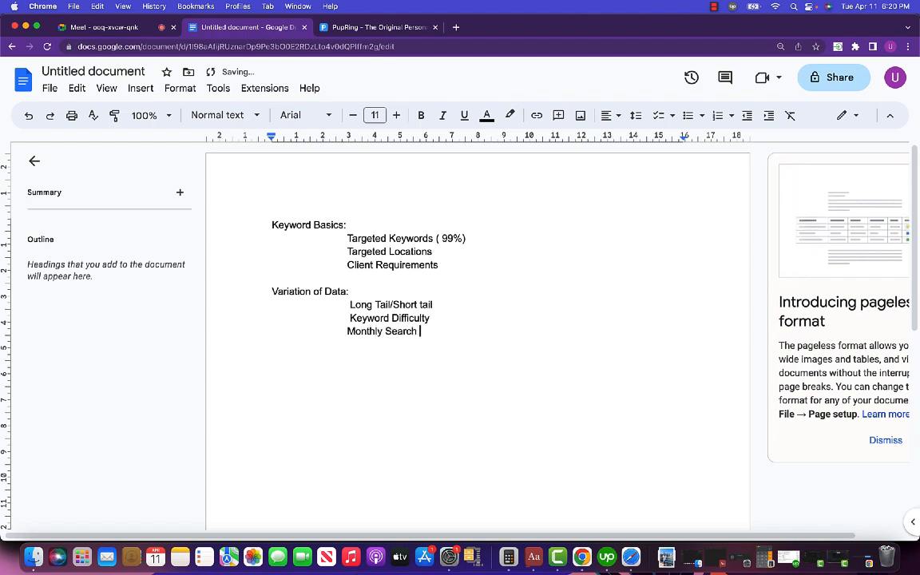
{"action": "type", "text": "C"}
{"action": "key", "text": "BackSpace"}
{"action": "type", "text": "Volume"}
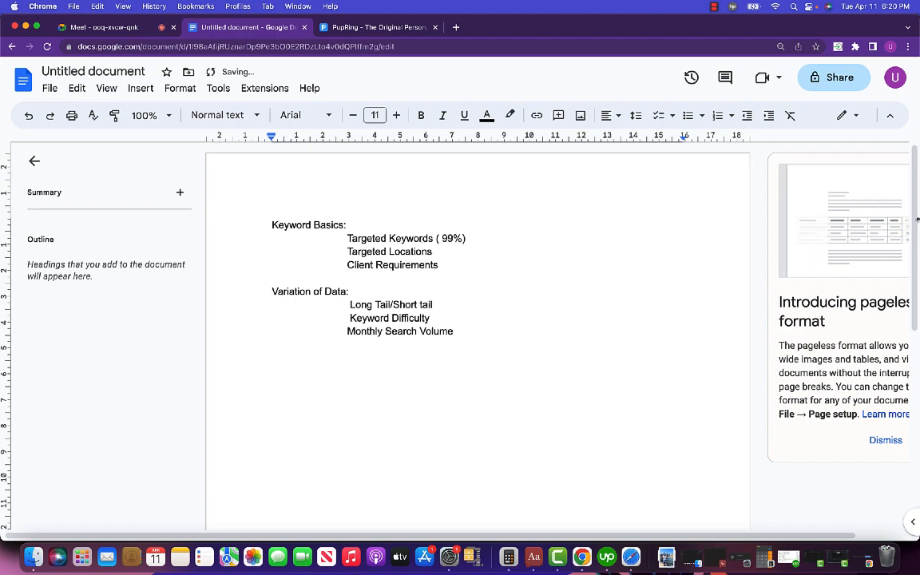
Step: Open the Meet call, let everyone send messages to collect their replies, and stop the messaging once they have answered
{"action": "left_click", "coordinate": [156, 26]}
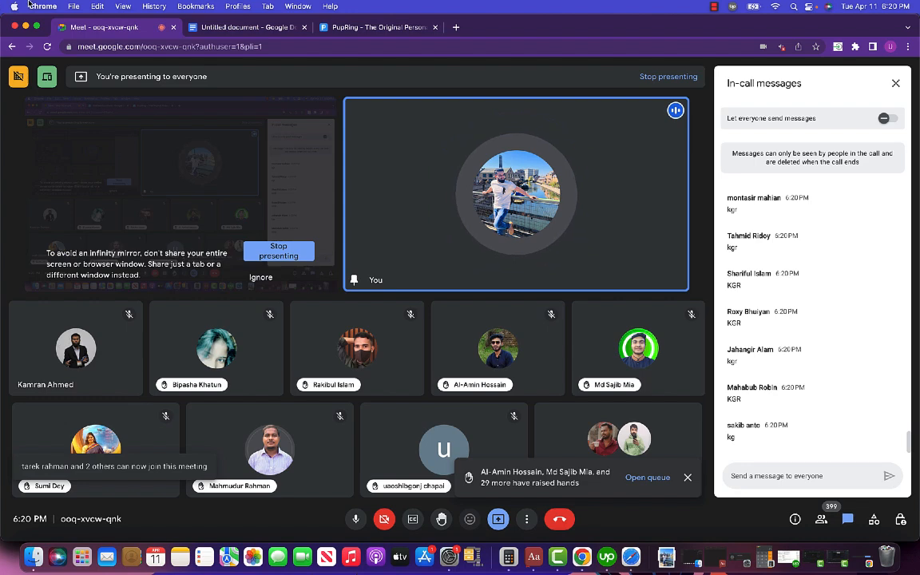
{"action": "left_click", "coordinate": [888, 118]}
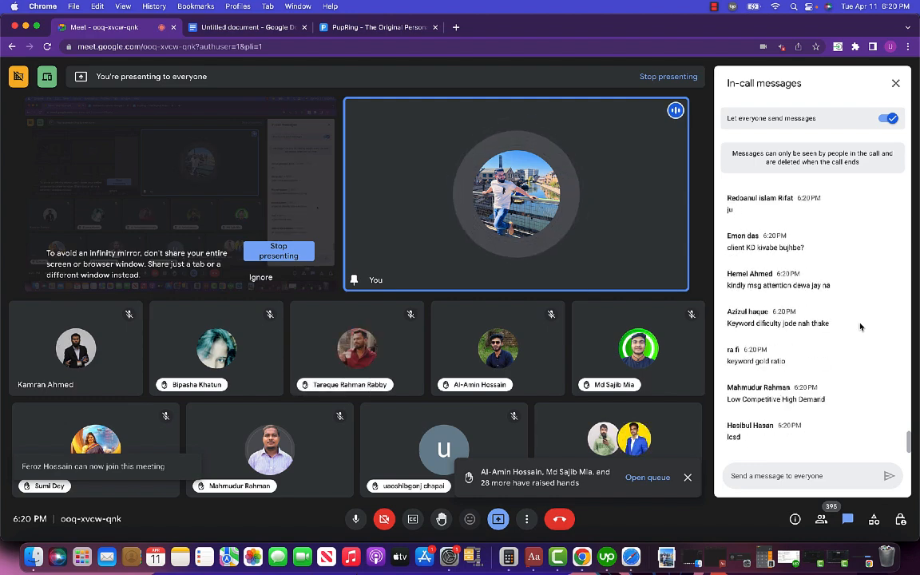
{"action": "left_click", "coordinate": [887, 122]}
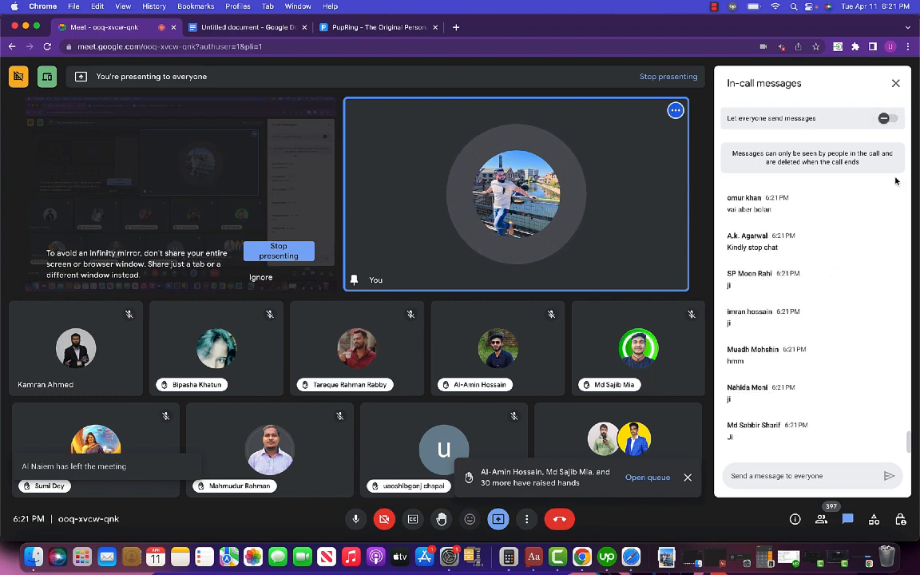
Step: Let everyone send messages in the Meet call for a moment and turn the messaging off again
{"action": "left_click", "coordinate": [889, 118]}
{"action": "left_click", "coordinate": [891, 118]}
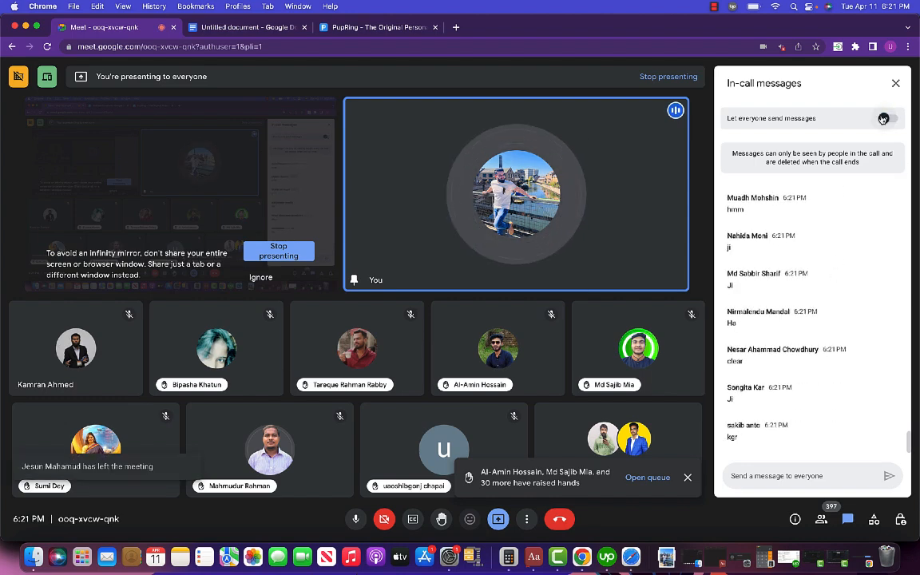
Step: Open YouTube in a new browser tab
{"action": "left_click", "coordinate": [458, 28]}
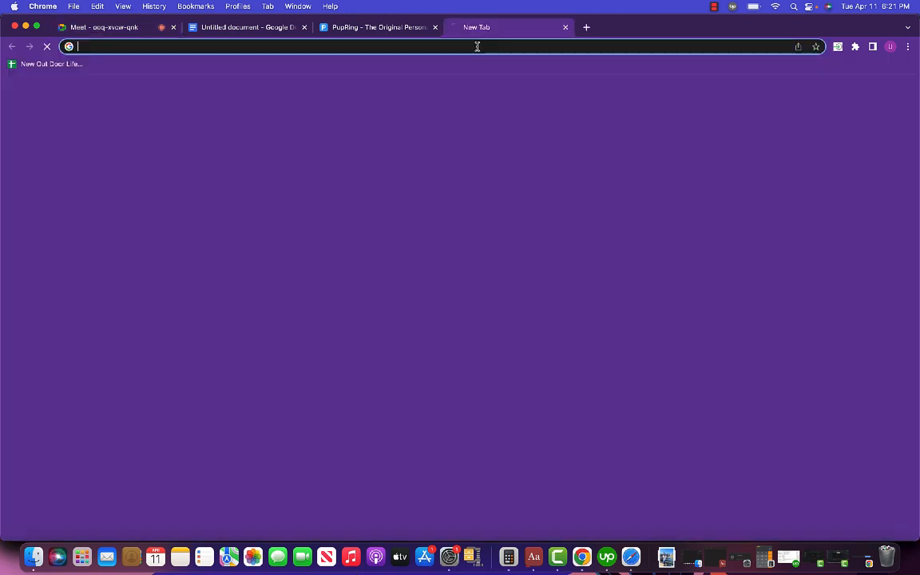
{"action": "type", "text": "y"}
{"action": "key", "text": "Return"}
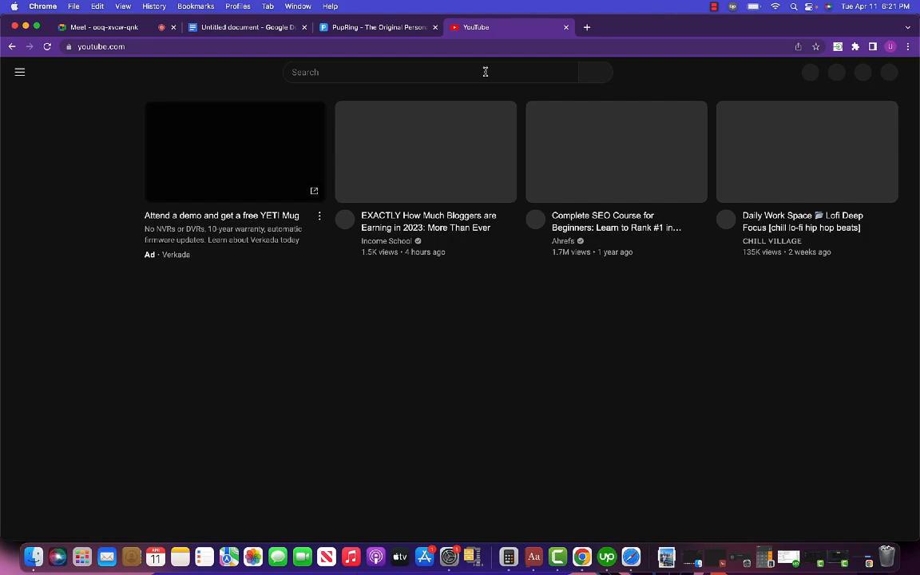
Step: Search YouTube for "search Intent" plus the instructor's name, and open and pause "What is Search Intent and How it Works For Keyword Research"
{"action": "left_click", "coordinate": [485, 72]}
{"action": "type", "text": "s"}
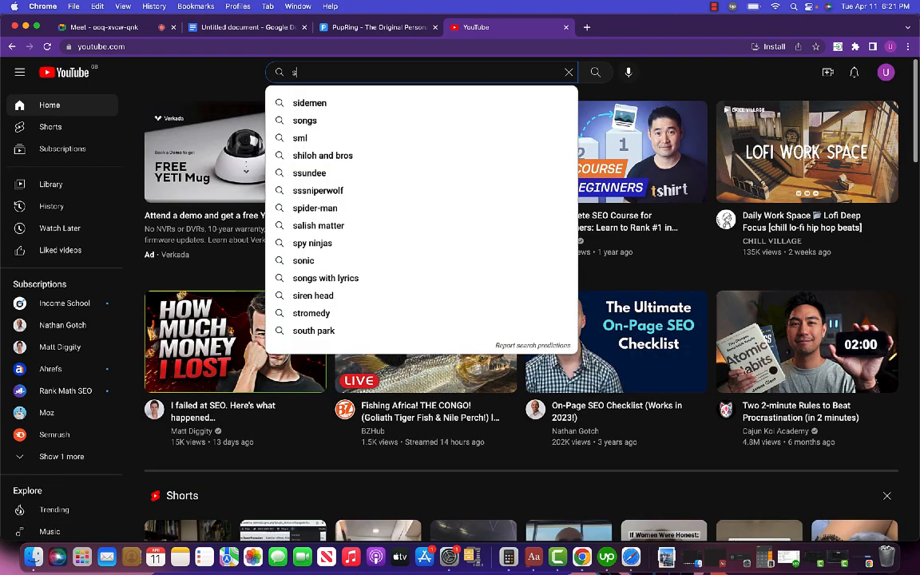
{"action": "type", "text": "earch"}
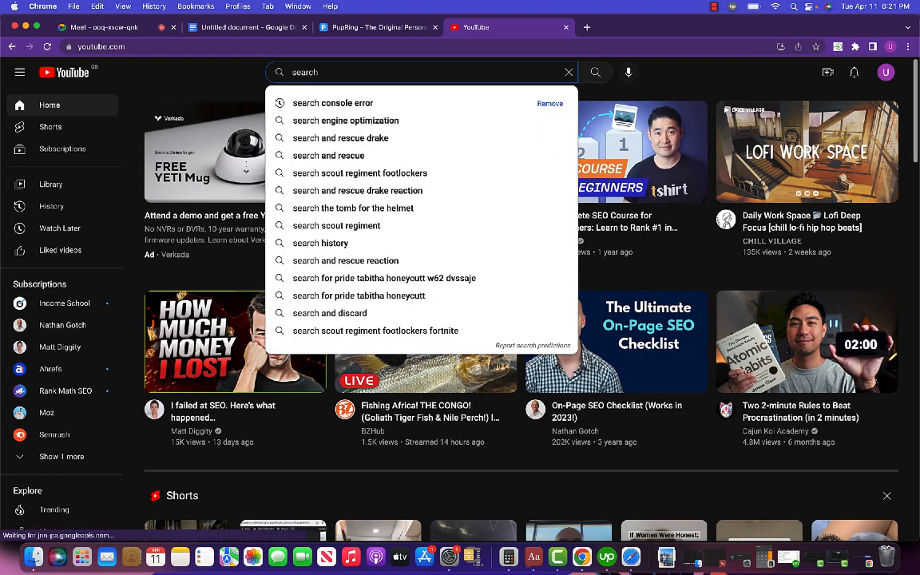
{"action": "type", "text": " Intent Hridoy"}
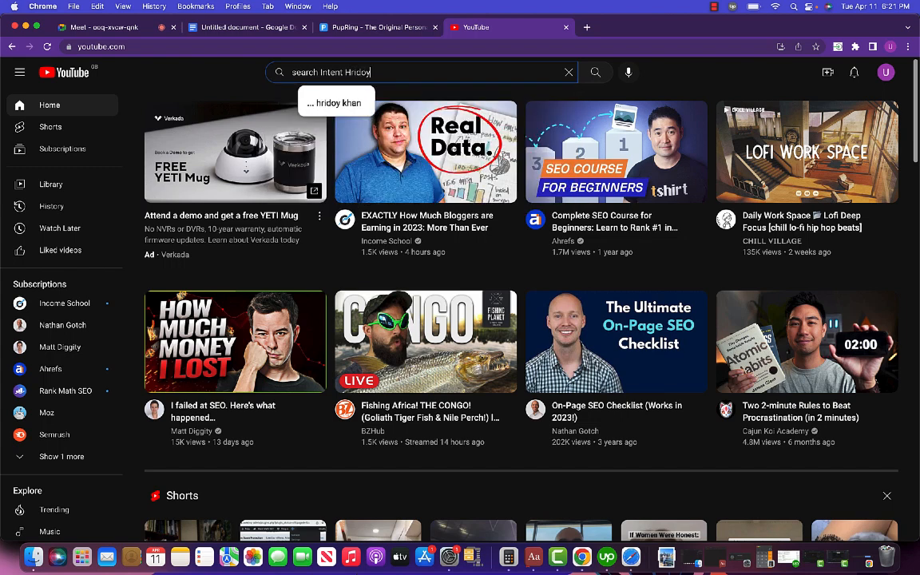
{"action": "key", "text": "Return"}
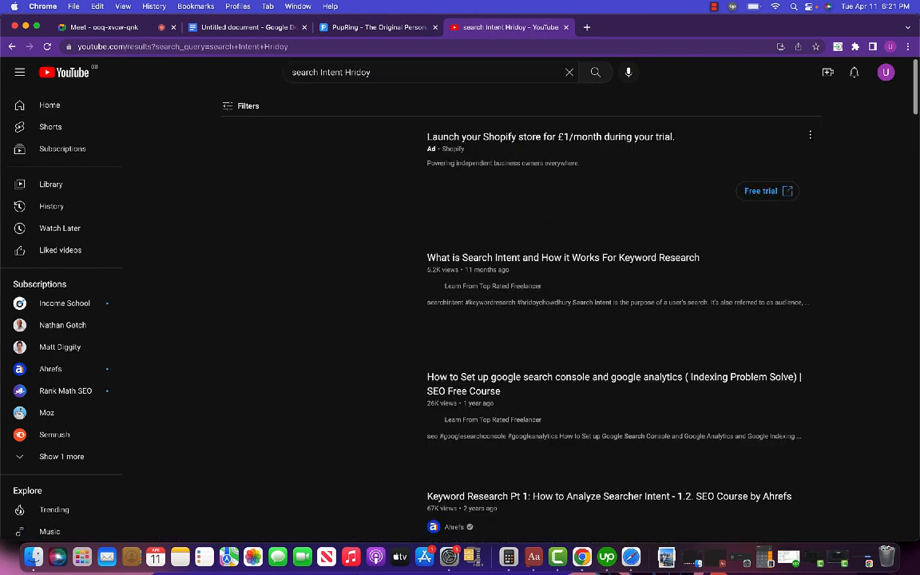
{"action": "left_click", "coordinate": [529, 258]}
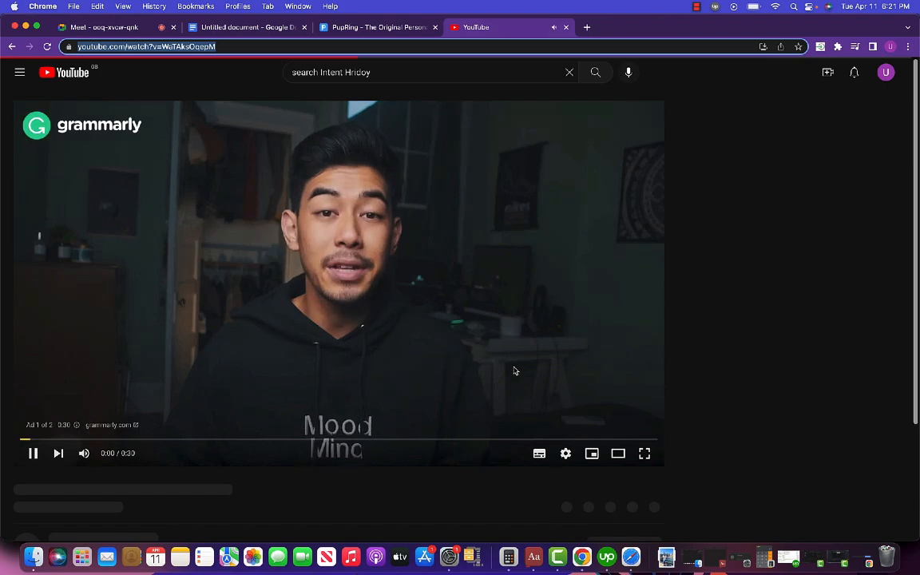
{"action": "left_click", "coordinate": [34, 453]}
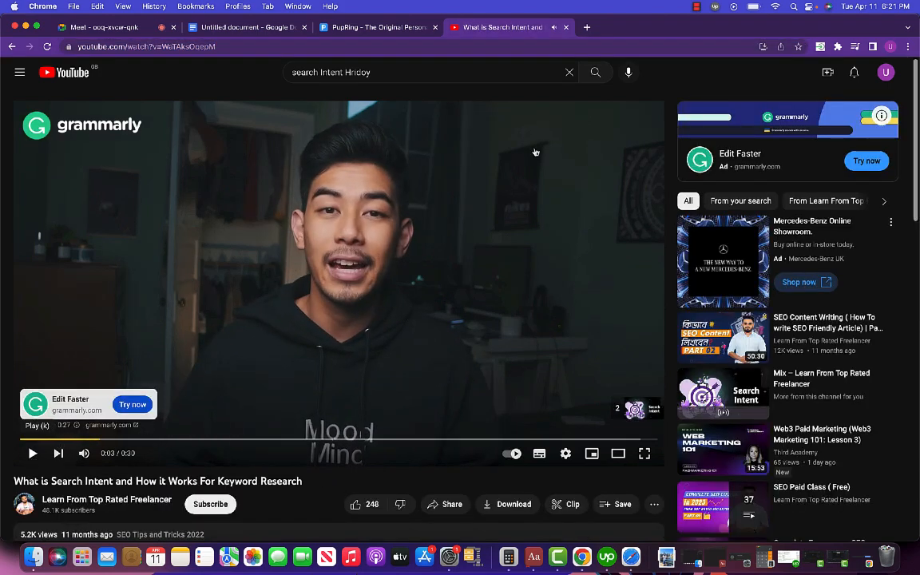
Step: In the Google Docs document, add the indented line "Search Intent" under "Monthly Search Volume" and select its text
{"action": "left_click", "coordinate": [272, 34]}
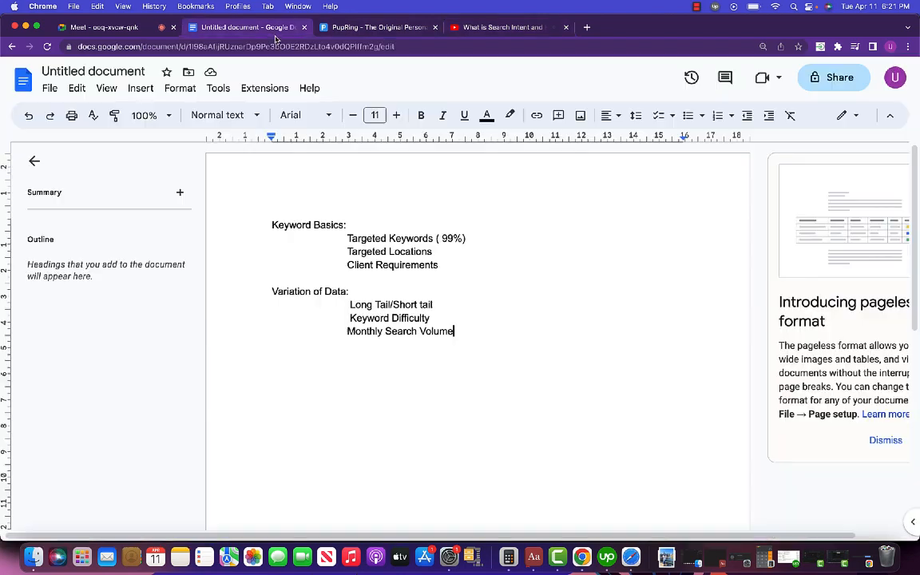
{"action": "left_click", "coordinate": [445, 344]}
{"action": "key", "text": "Return"}
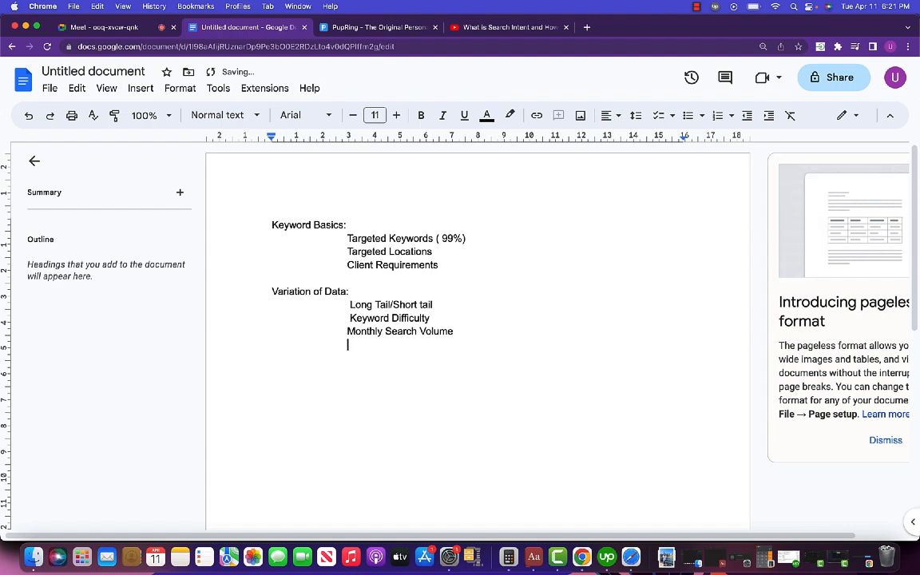
{"action": "type", "text": "Search"}
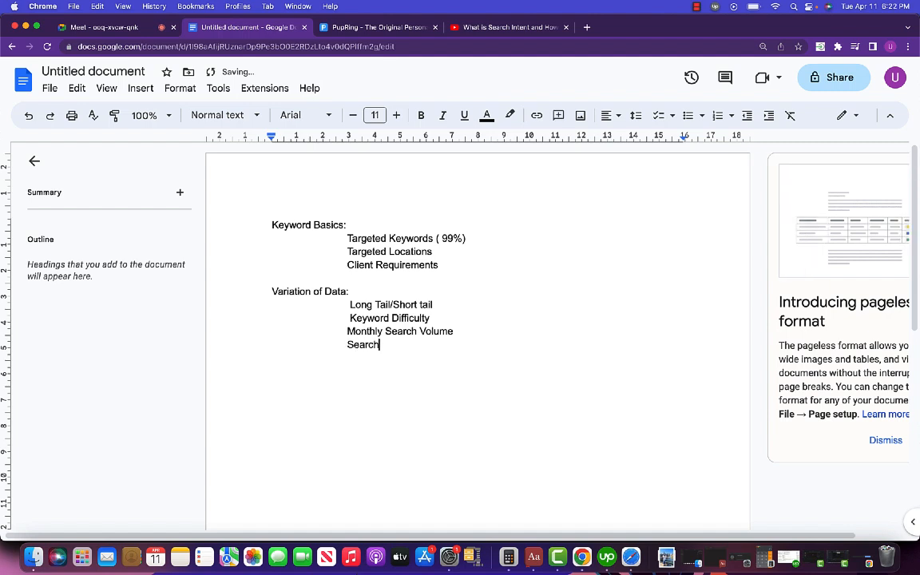
{"action": "type", "text": " Intent"}
{"action": "left_click_drag", "start_coordinate": [347, 345], "coordinate": [408, 345]}
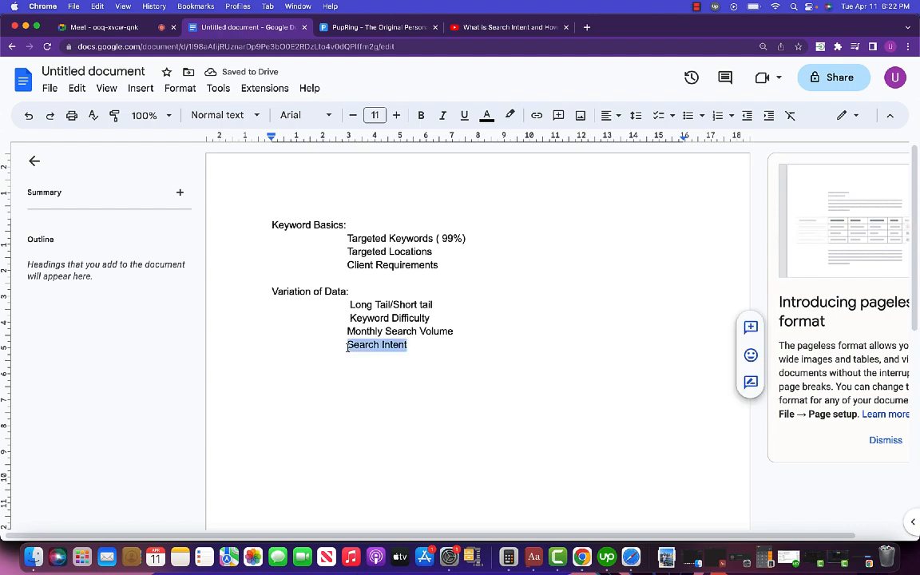
{"action": "type", "text": "KV"}
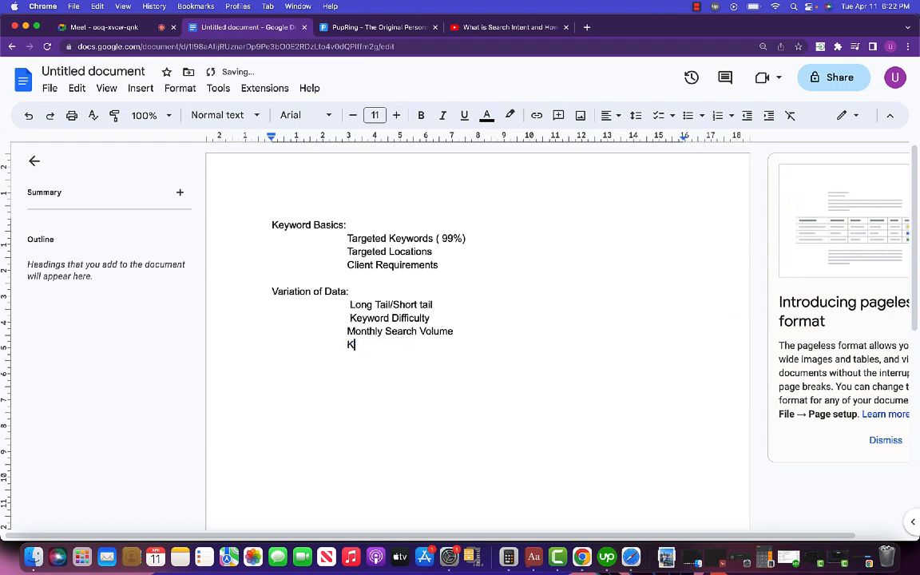
{"action": "key", "text": "BackSpace"}
{"action": "type", "text": "KV"}
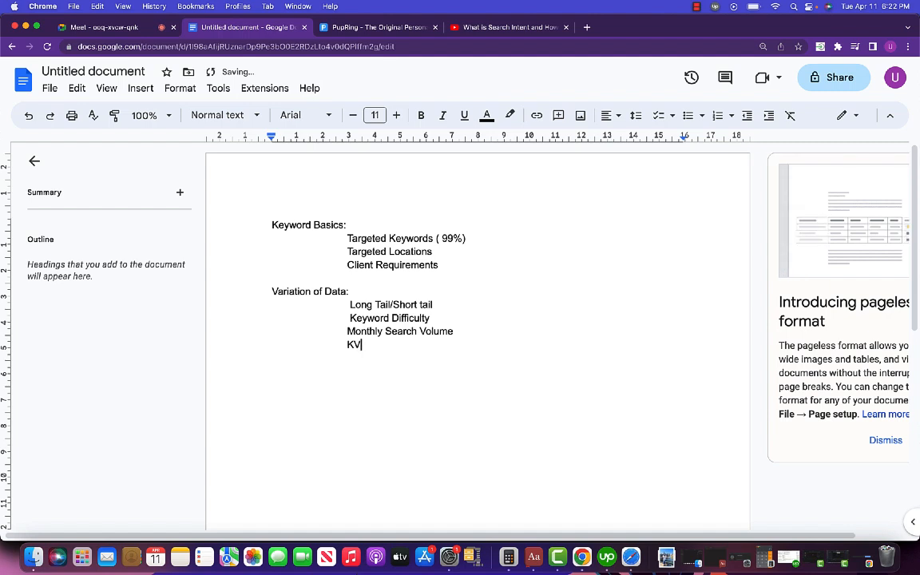
{"action": "key", "text": "super+z"}
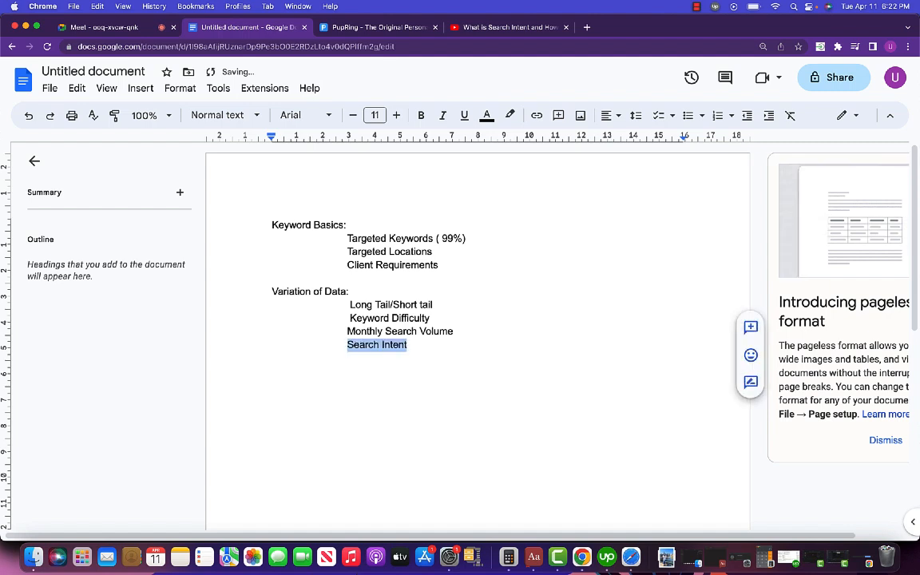
{"action": "key", "text": "super+k"}
{"action": "type", "text": "https://www.youtube.com/watch?v=WaTAksOqepM"}
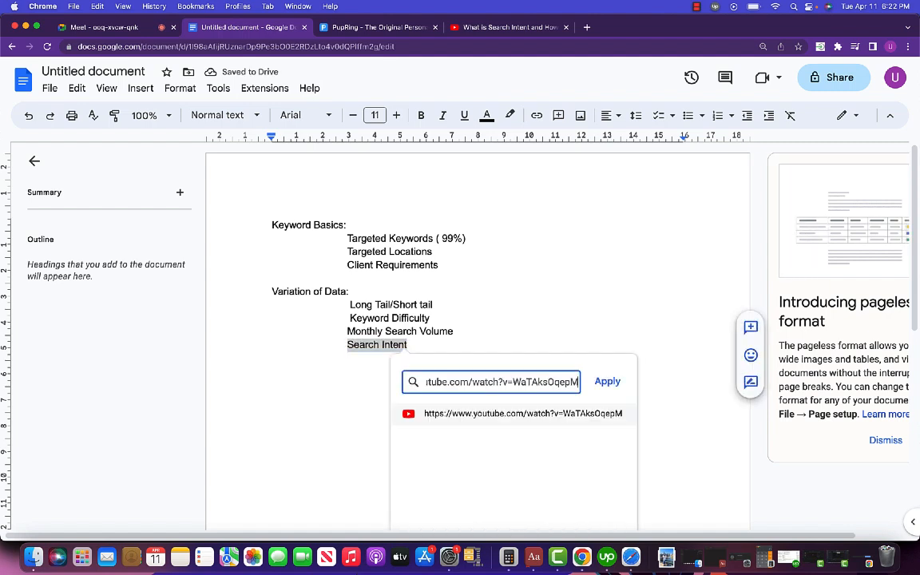
{"action": "key", "text": "Return"}
Step: Add the heading "Method no 01:" below the "Search Intent" line, separated by a blank line
{"action": "key", "text": "Return"}
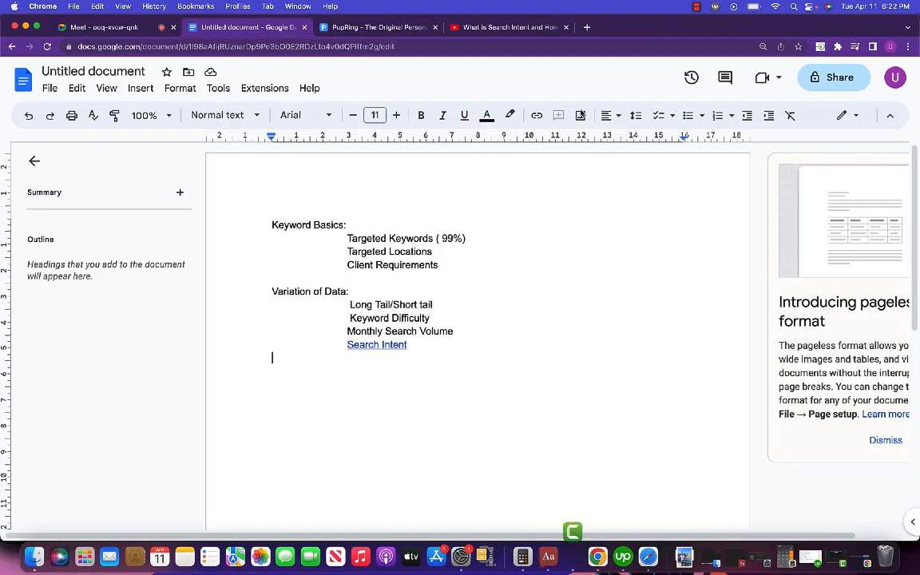
{"action": "type", "text": "Met"}
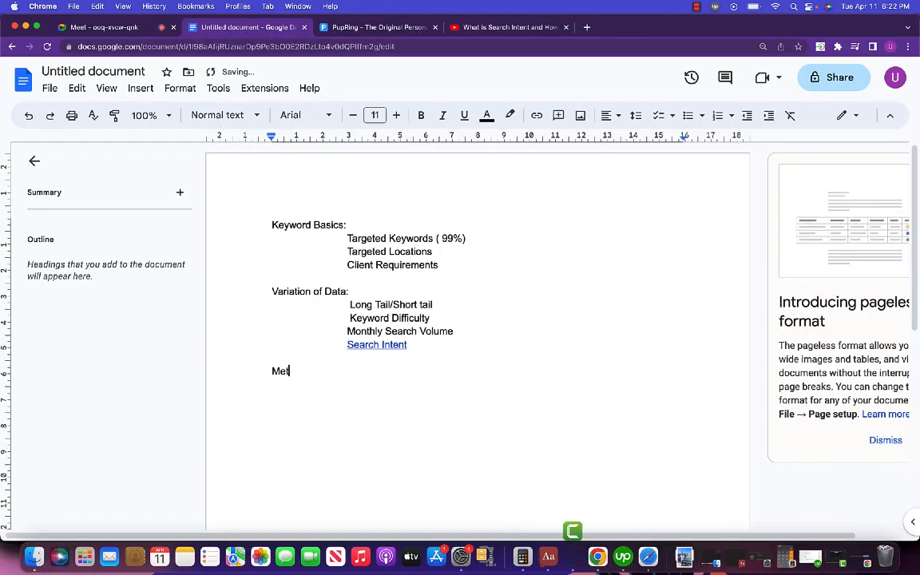
{"action": "type", "text": "hod no "}
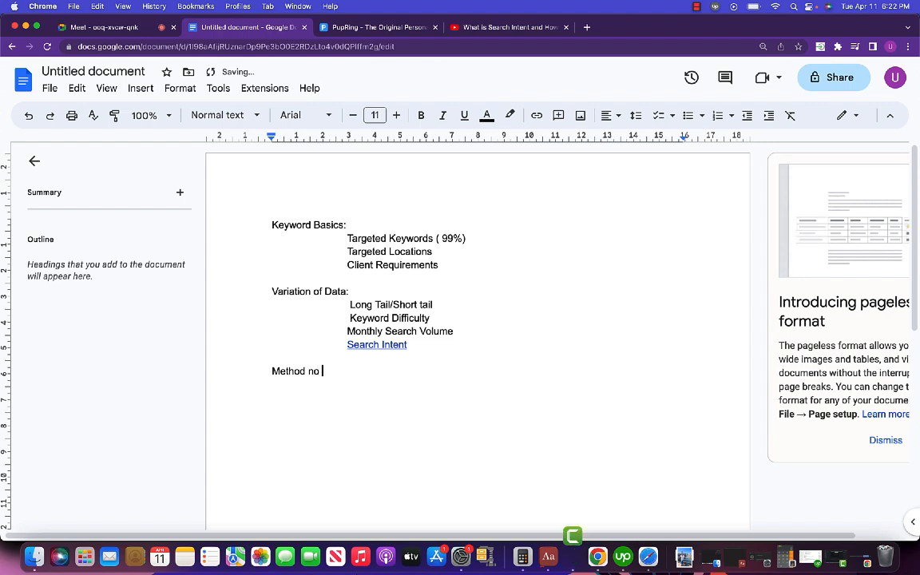
{"action": "type", "text": "01:"}
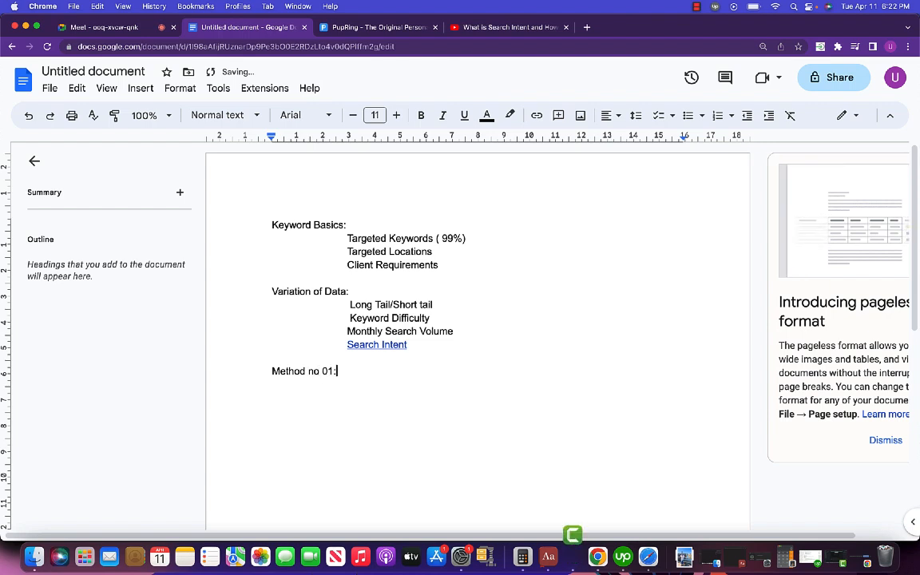
{"action": "key", "text": "Return"}
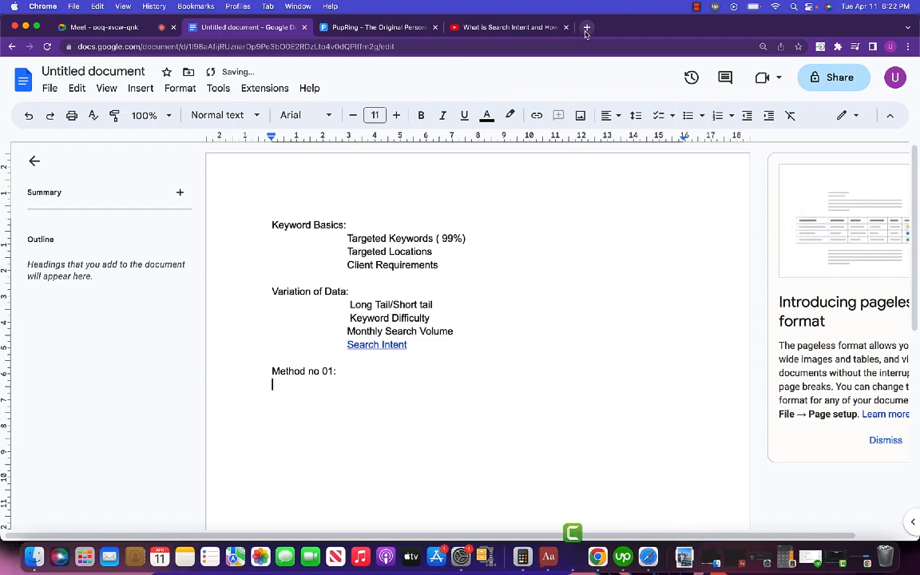
Step: Return to the Meet call, let everyone send messages, read their replies and stop the messaging
{"action": "left_click", "coordinate": [128, 28]}
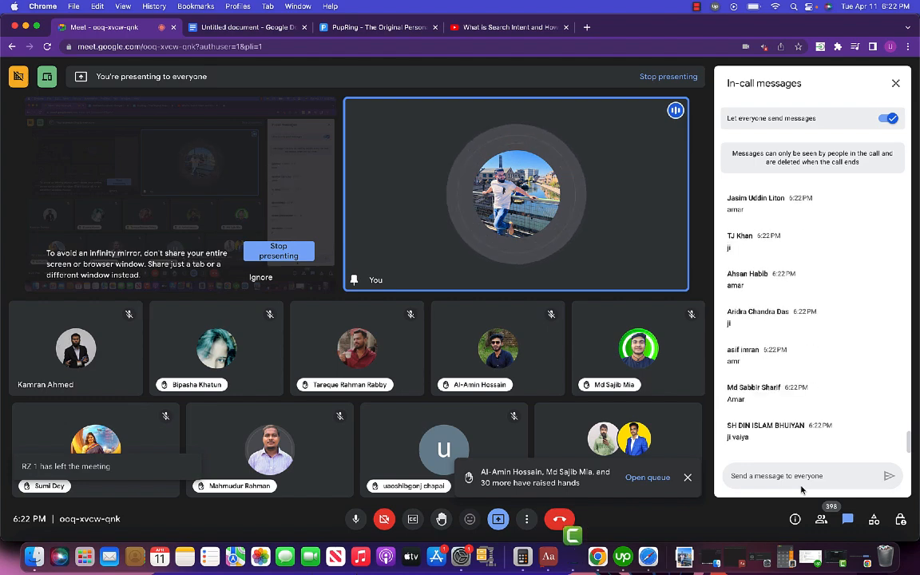
{"action": "left_click", "coordinate": [886, 119]}
Step: In the Google Docs document, add the line "Google Auto Suggested" under "Method no 01:"
{"action": "left_click", "coordinate": [218, 27]}
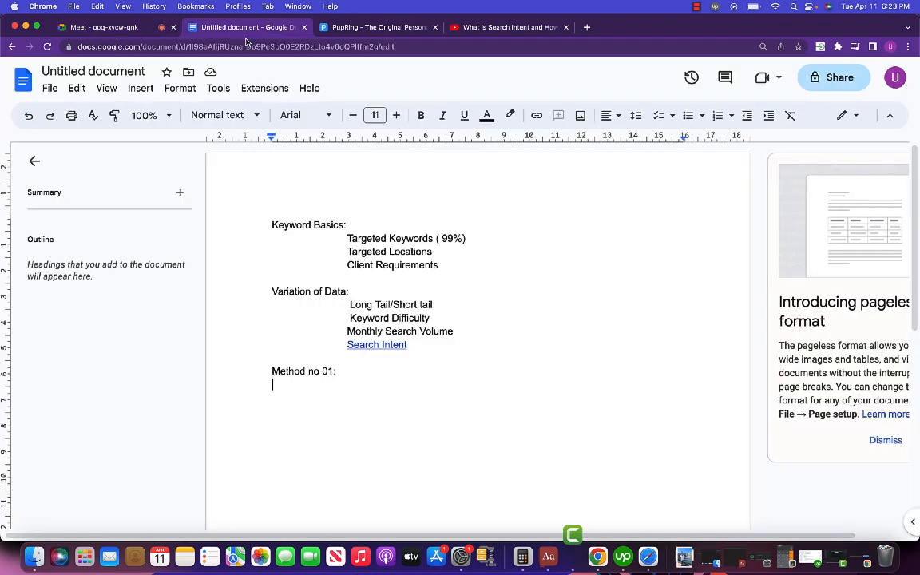
{"action": "left_click", "coordinate": [407, 379]}
{"action": "key", "text": "Return"}
{"action": "type", "text": "Go"}
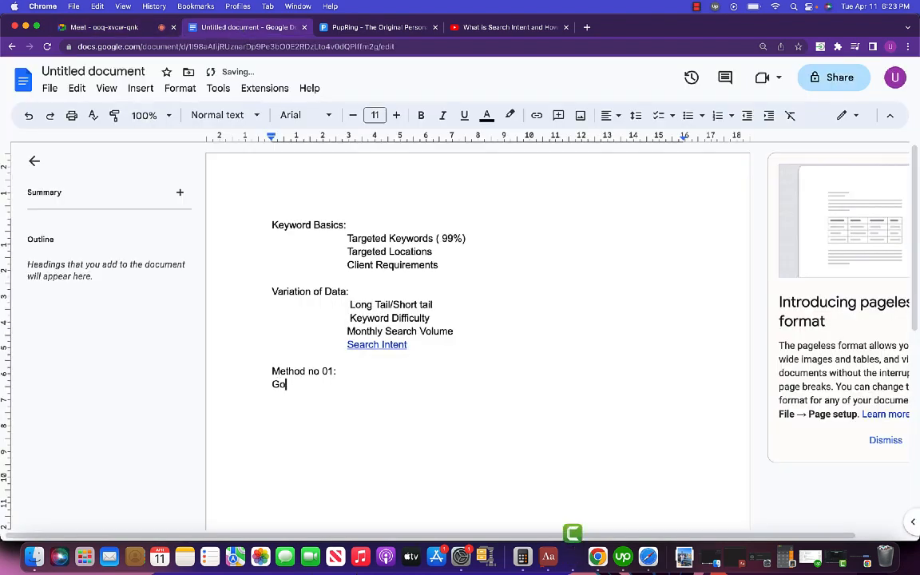
{"action": "type", "text": "ogle Audt"}
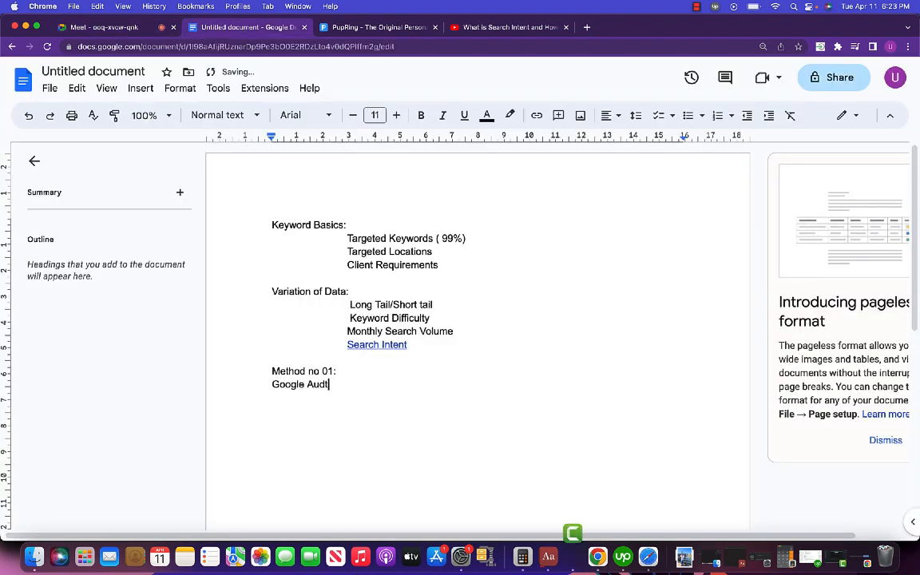
{"action": "key", "text": "BackSpace"}
{"action": "key", "text": "BackSpace"}
{"action": "type", "text": "to Sugge"}
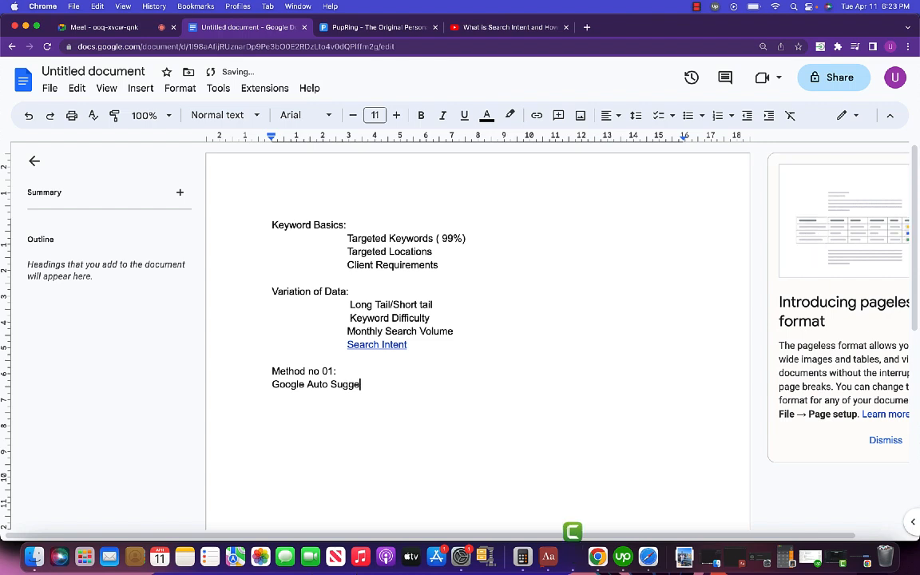
{"action": "type", "text": "sted"}
{"action": "key", "text": "Return"}
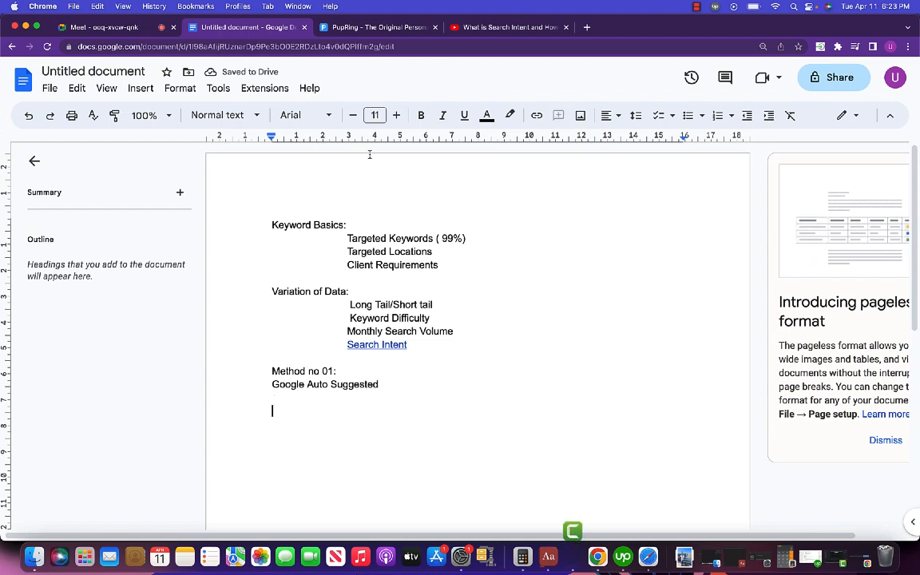
Step: Check the PupRing site for an example keyword and add the line "Dog ring" below "Google Auto Suggested" in the Google Docs document
{"action": "left_click", "coordinate": [370, 31]}
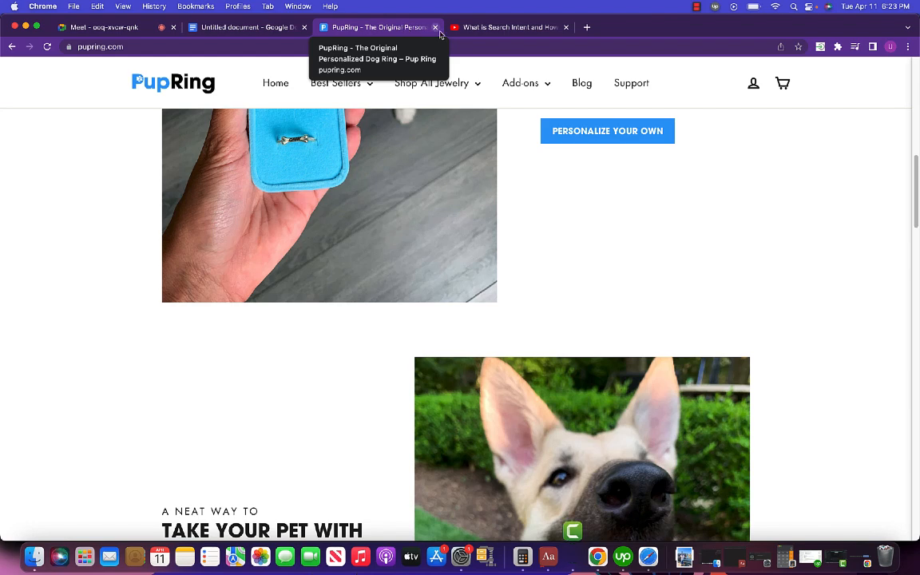
{"action": "left_click", "coordinate": [248, 27]}
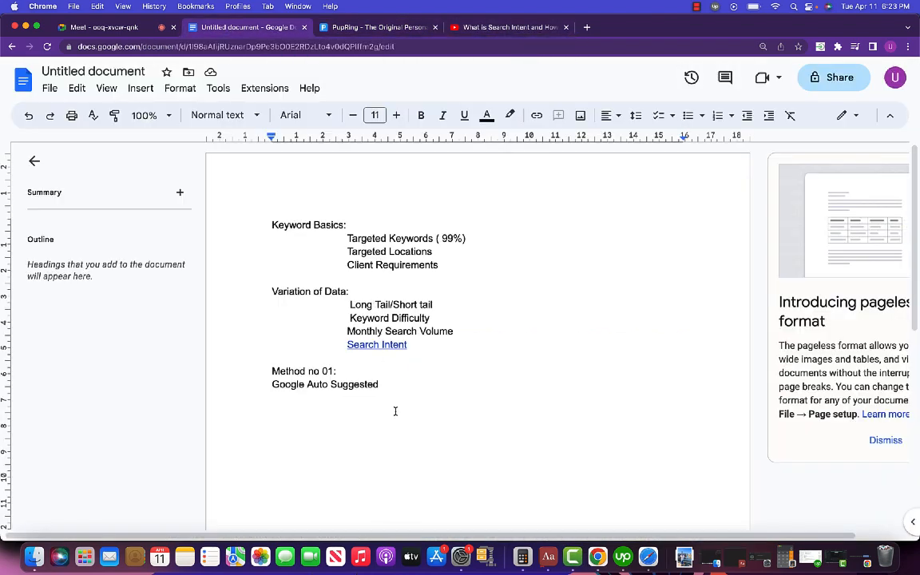
{"action": "type", "text": "Dog r"}
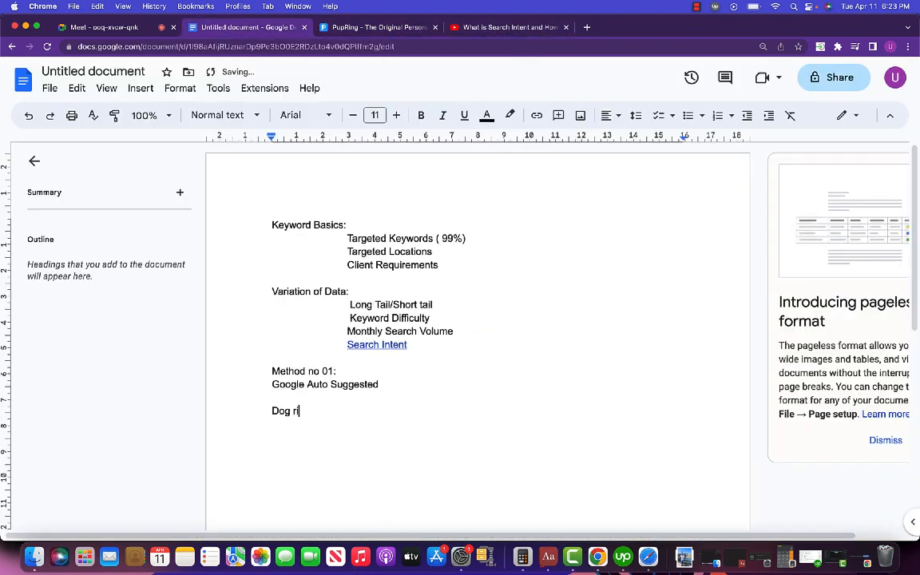
{"action": "type", "text": "ing"}
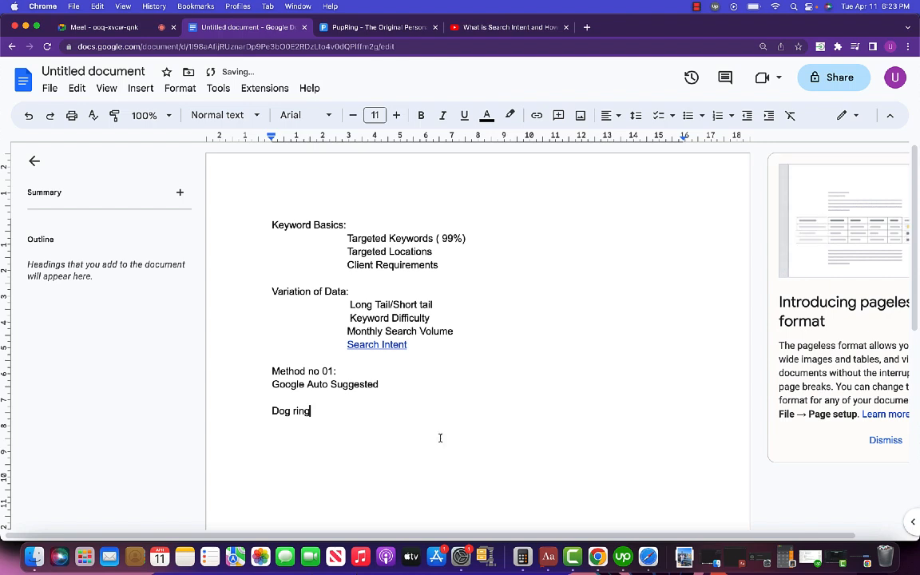
Step: In a new browser tab, enter "Dog Ring" in the Google search to examine its automatic suggestions
{"action": "left_click", "coordinate": [586, 27]}
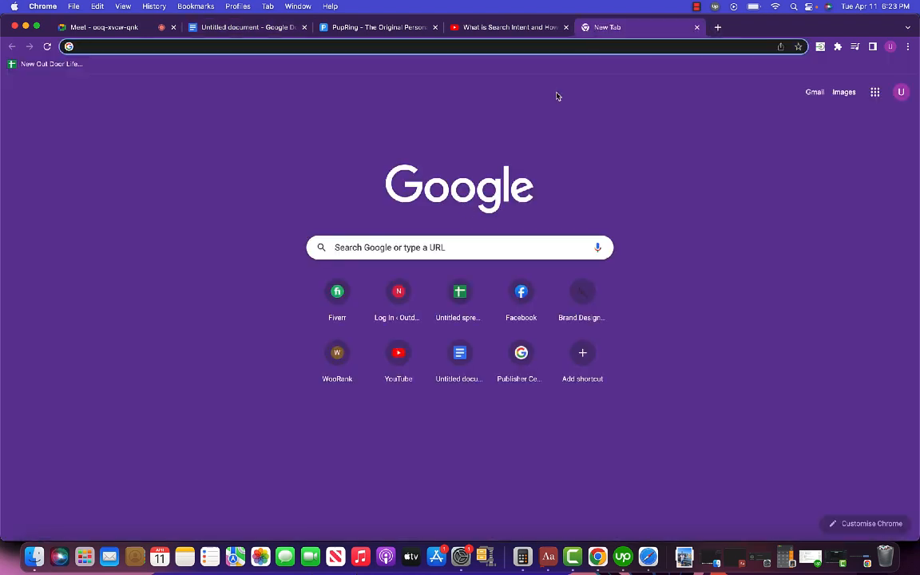
{"action": "left_click", "coordinate": [453, 251]}
{"action": "type", "text": "D"}
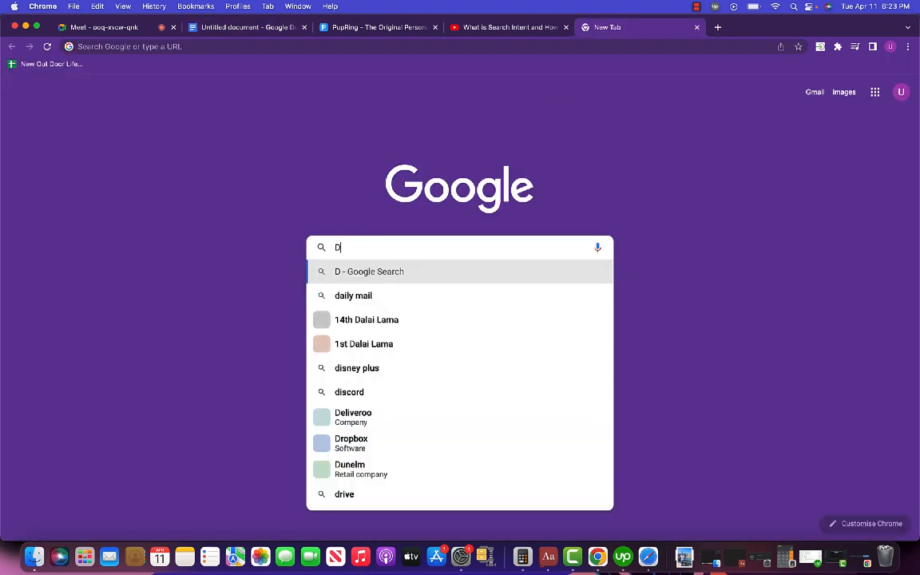
{"action": "type", "text": "og Ring"}
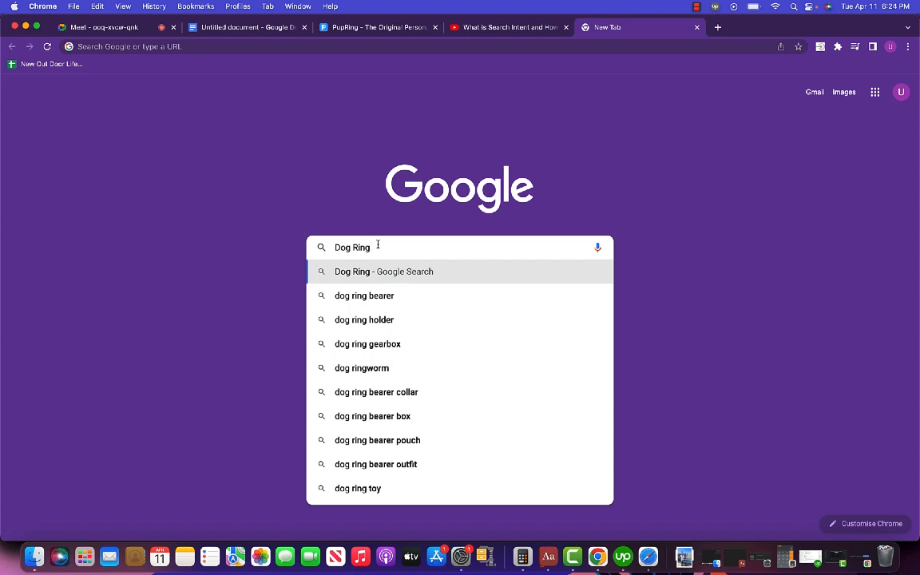
Step: Append the letters a to g one at a time to "Dog Ring" in the Google search and examine the suggestions for each
{"action": "type", "text": "a"}
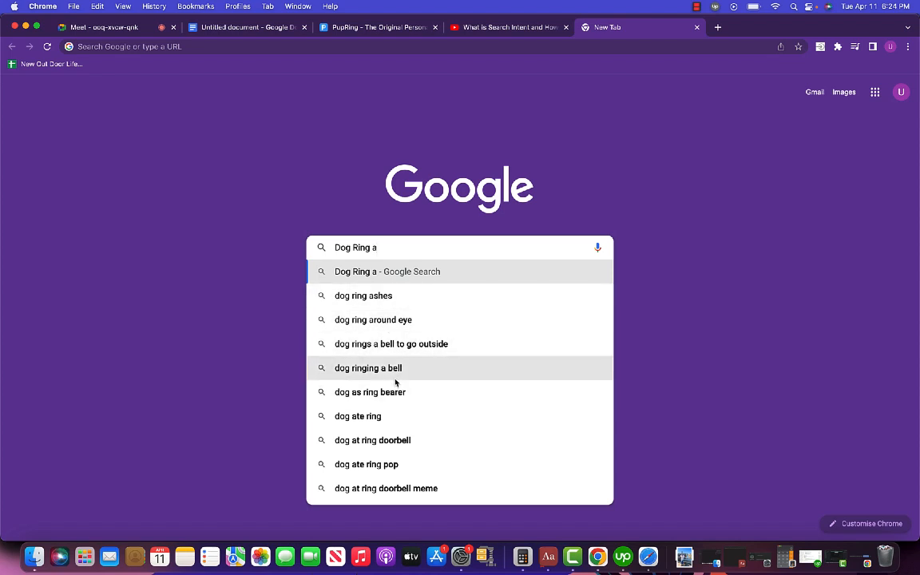
{"action": "key", "text": "BackSpace"}
{"action": "type", "text": "b"}
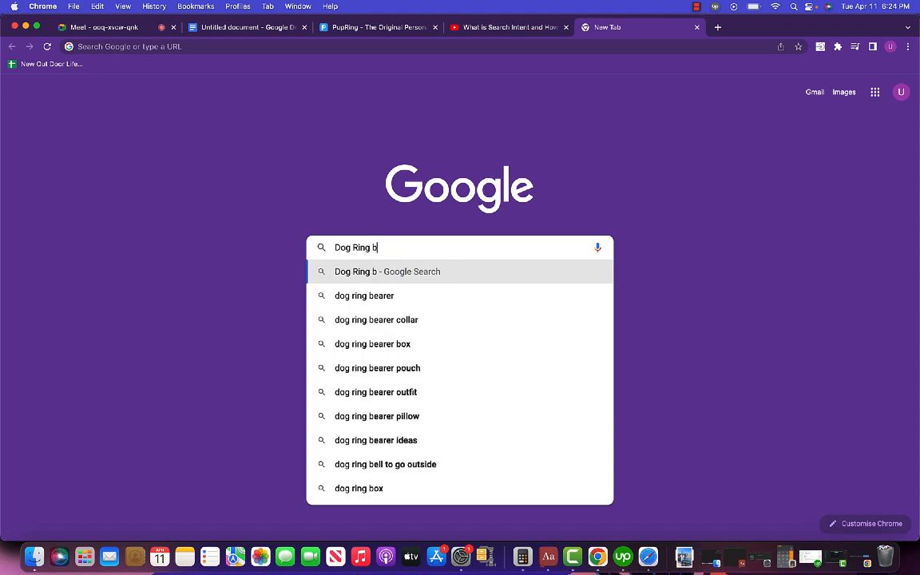
{"action": "key", "text": "BackSpace"}
{"action": "type", "text": "v"}
{"action": "key", "text": "BackSpace"}
{"action": "type", "text": "c"}
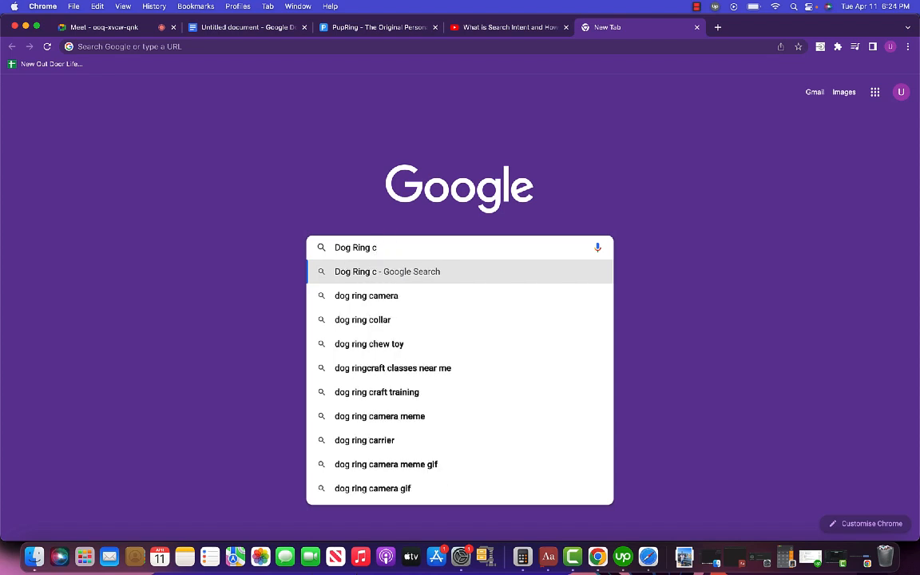
{"action": "key", "text": "BackSpace"}
{"action": "type", "text": "d"}
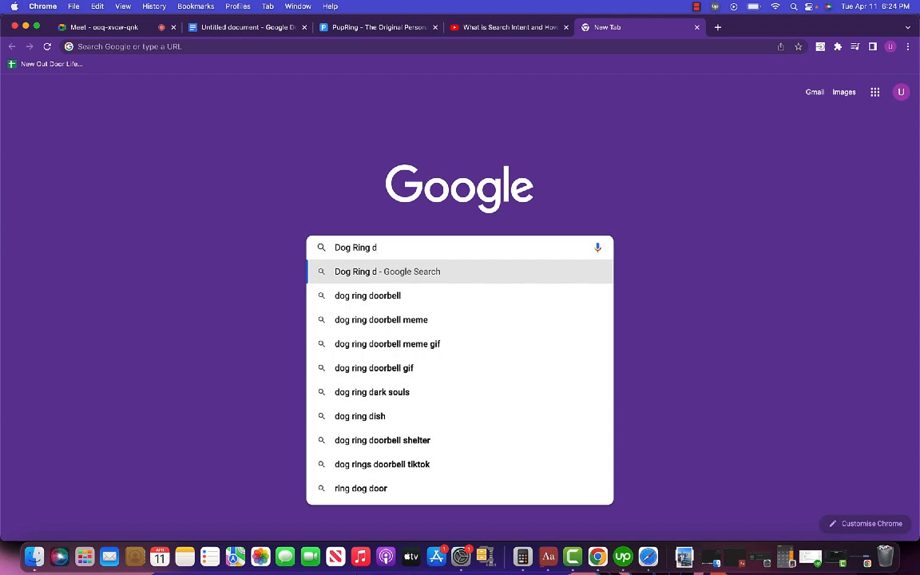
{"action": "key", "text": "BackSpace"}
{"action": "type", "text": "ef"}
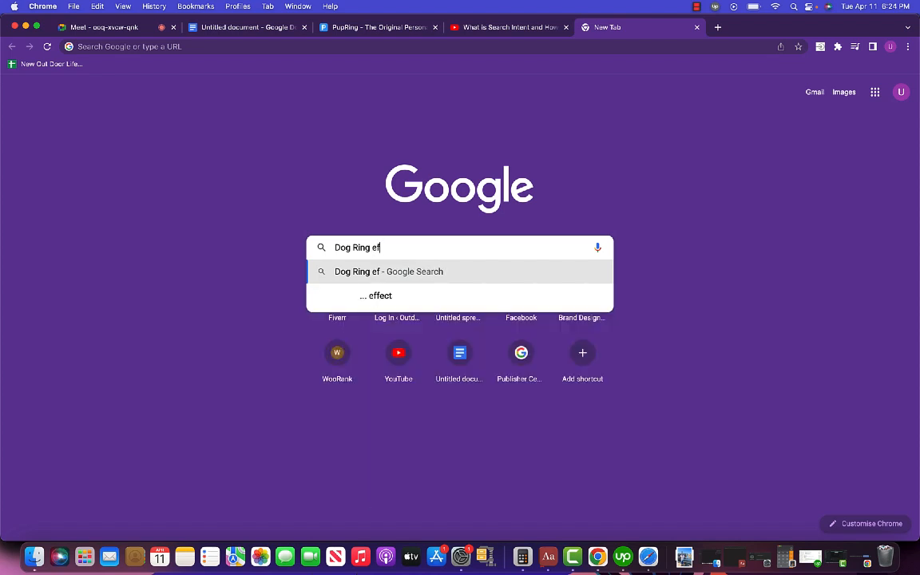
{"action": "key", "text": "BackSpace"}
{"action": "key", "text": "BackSpace"}
{"action": "type", "text": "f"}
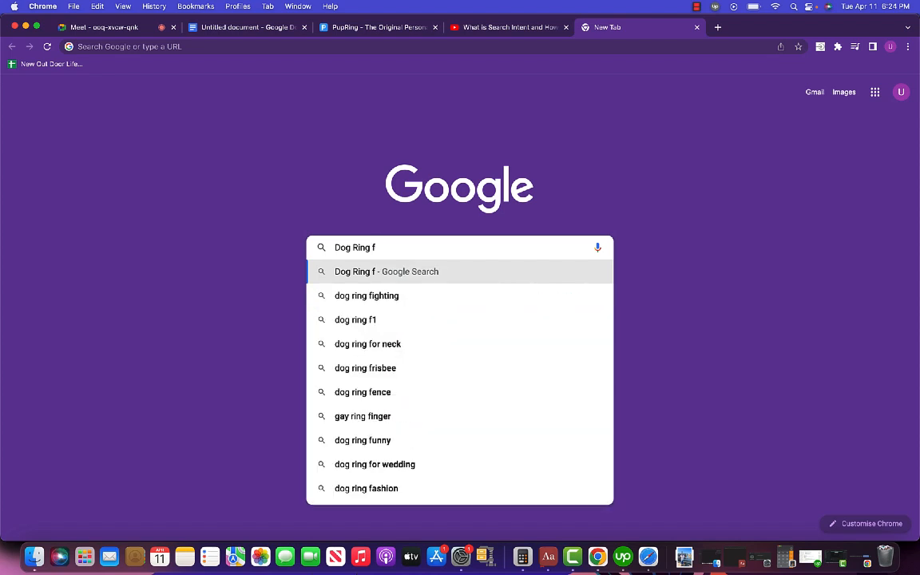
{"action": "key", "text": "BackSpace"}
{"action": "type", "text": "g"}
{"action": "key", "text": "BackSpace"}
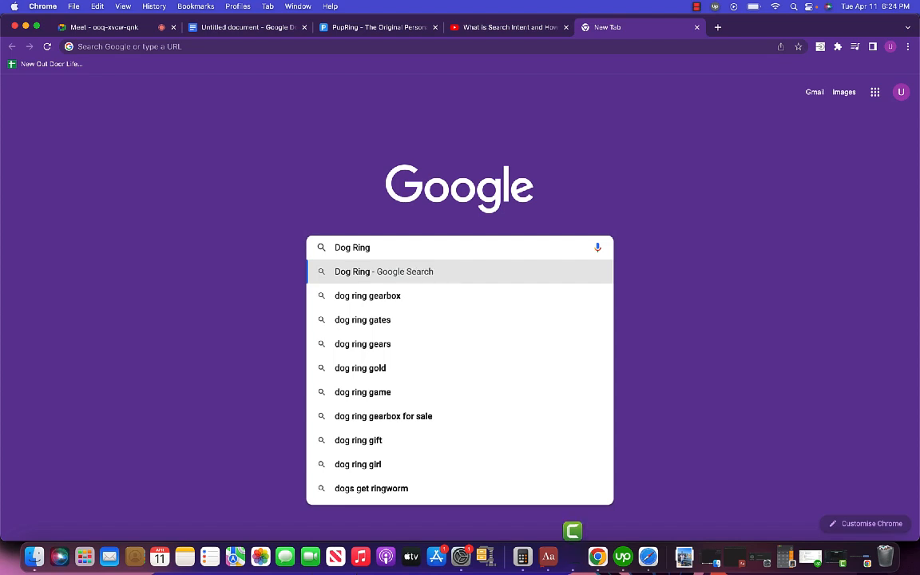
Step: Switch to the Meet call, allow everyone to send messages, read the participants' answers, and turn messaging off again
{"action": "left_click", "coordinate": [119, 25]}
{"action": "left_click", "coordinate": [887, 119]}
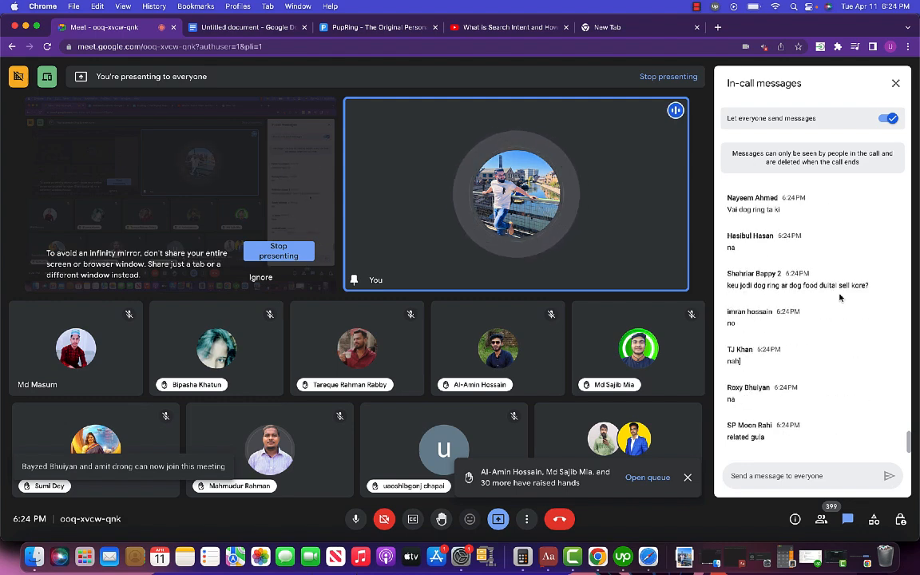
{"action": "left_click", "coordinate": [888, 119]}
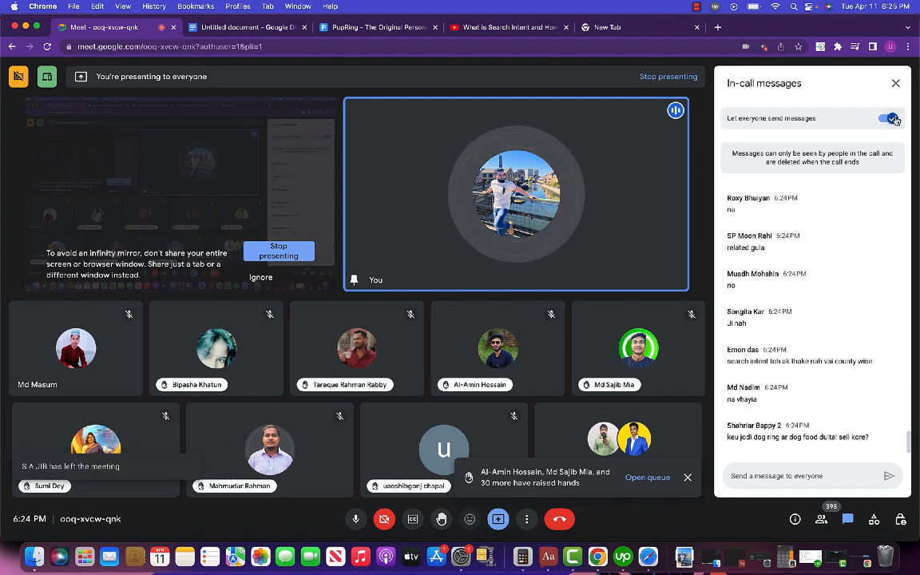
Step: In the Google Docs document, add the line "People Also Ask" directly below "Google Auto Suggested"
{"action": "left_click", "coordinate": [636, 28]}
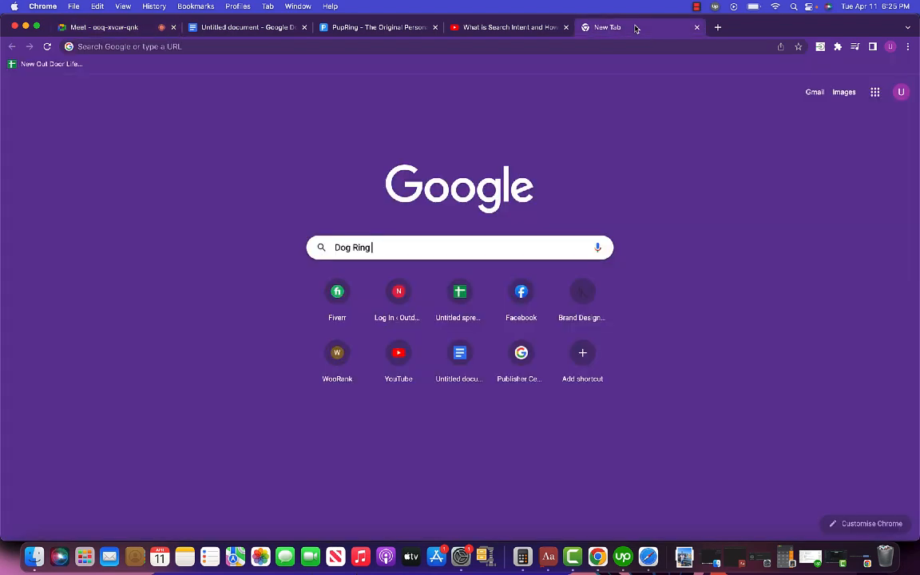
{"action": "left_click", "coordinate": [300, 30]}
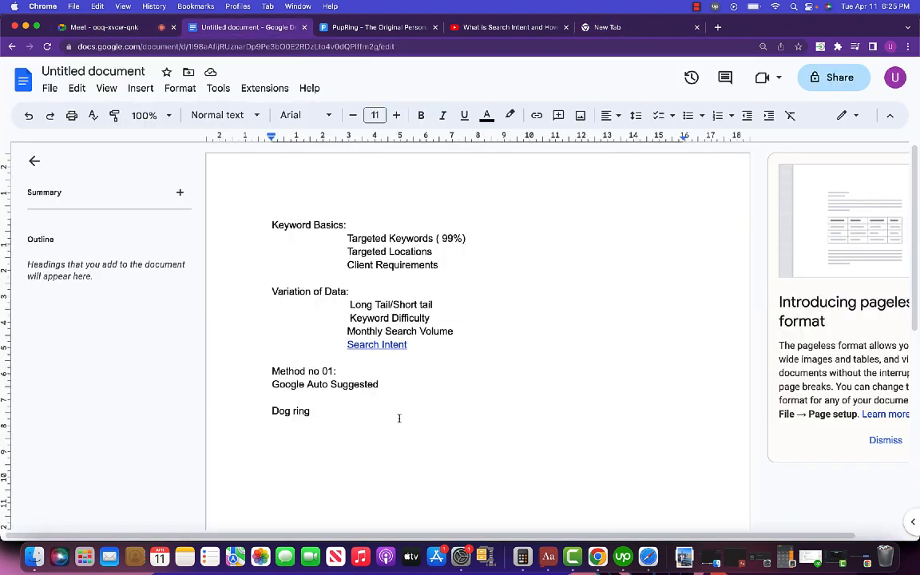
{"action": "left_click", "coordinate": [384, 381]}
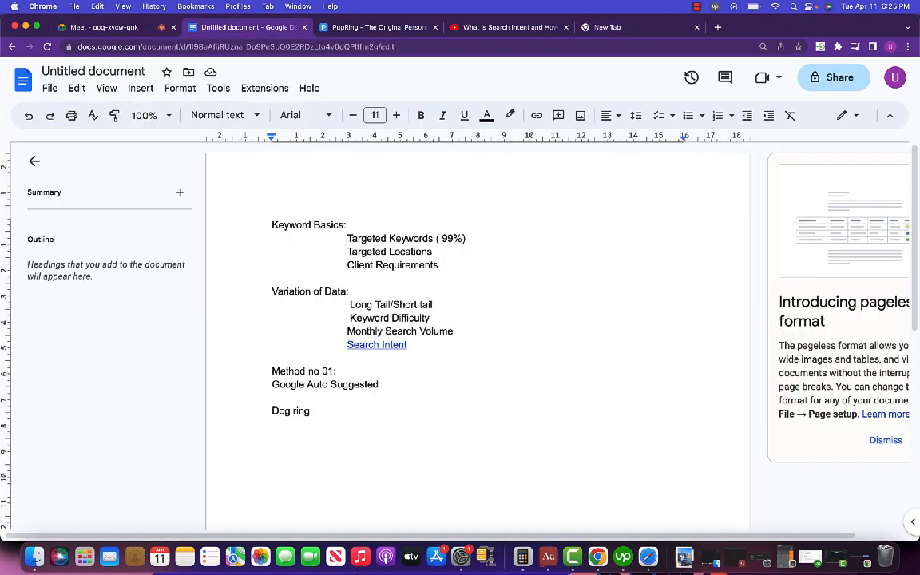
{"action": "key", "text": "Return"}
{"action": "type", "text": "Peop"}
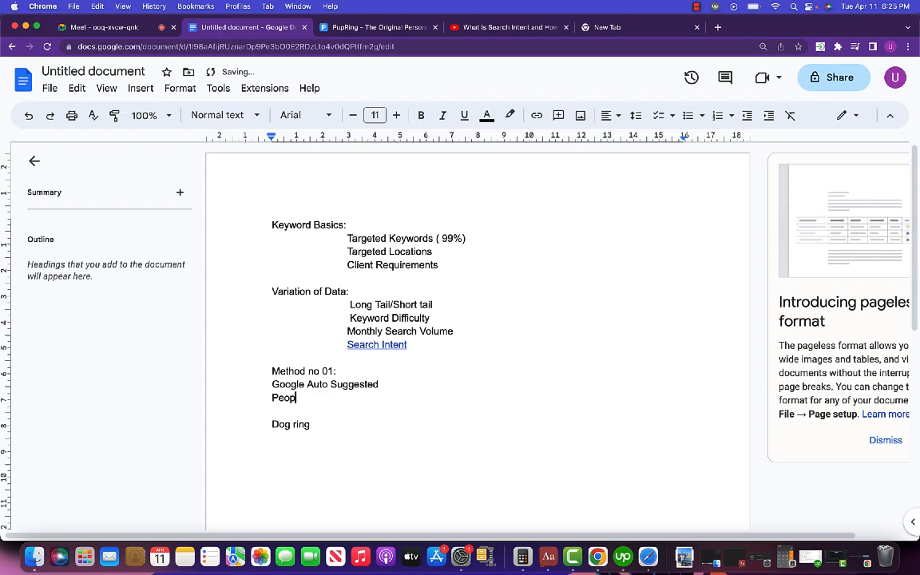
{"action": "type", "text": "le Also Ask"}
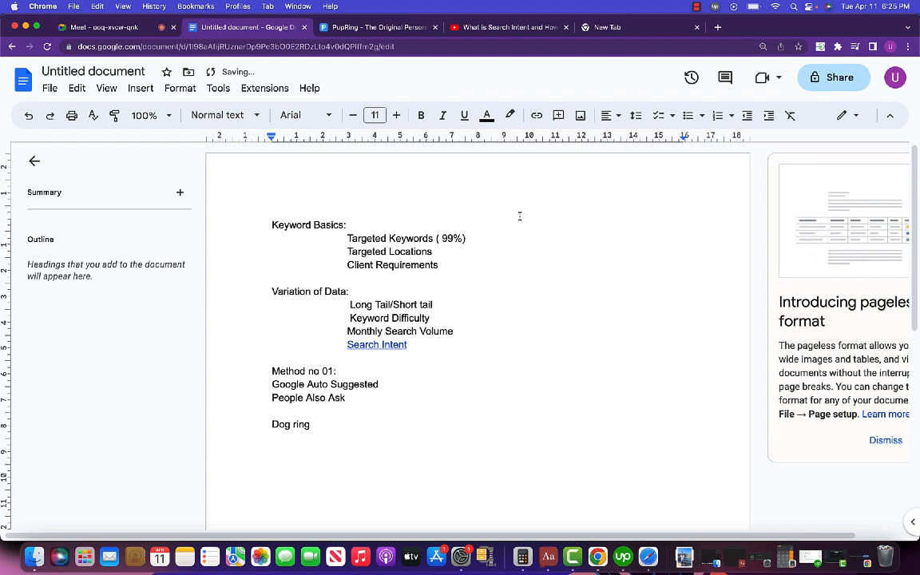
Step: Run the "Dog Ring" Google search and expand the question "Can you put a ring on a dog?" under People also ask
{"action": "left_click", "coordinate": [607, 29]}
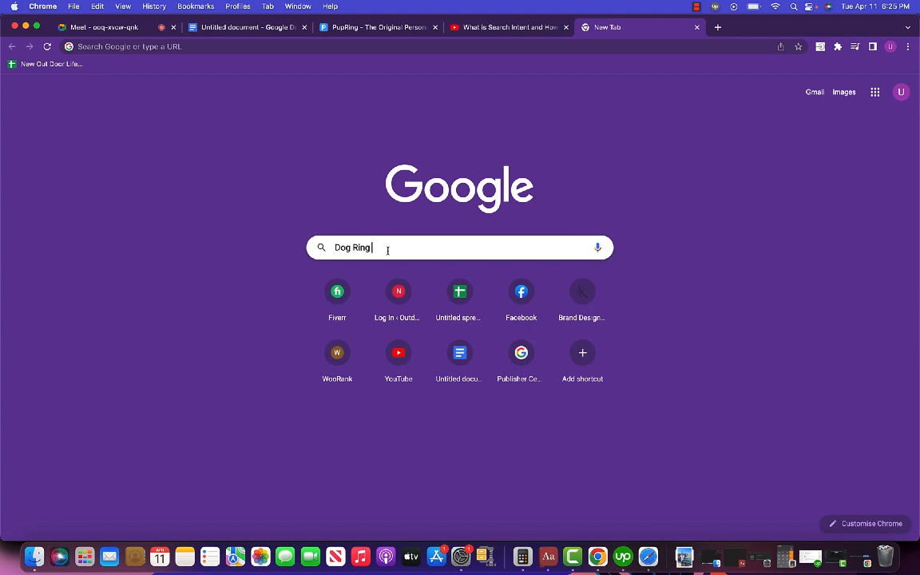
{"action": "key", "text": "Return"}
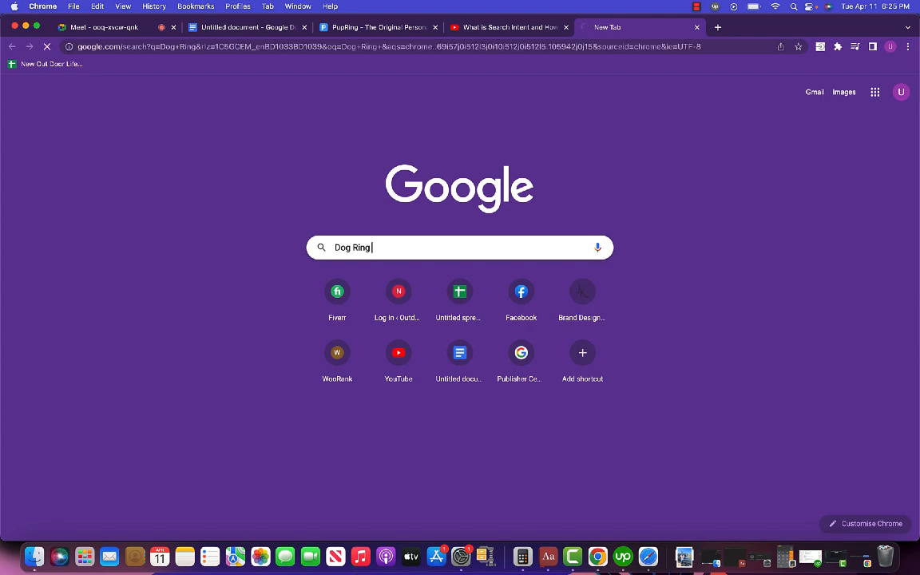
{"action": "scroll", "coordinate": [461, 331], "scroll_direction": "down", "scroll_amount": 5}
{"action": "scroll", "coordinate": [460, 331], "scroll_direction": "down", "scroll_amount": 5}
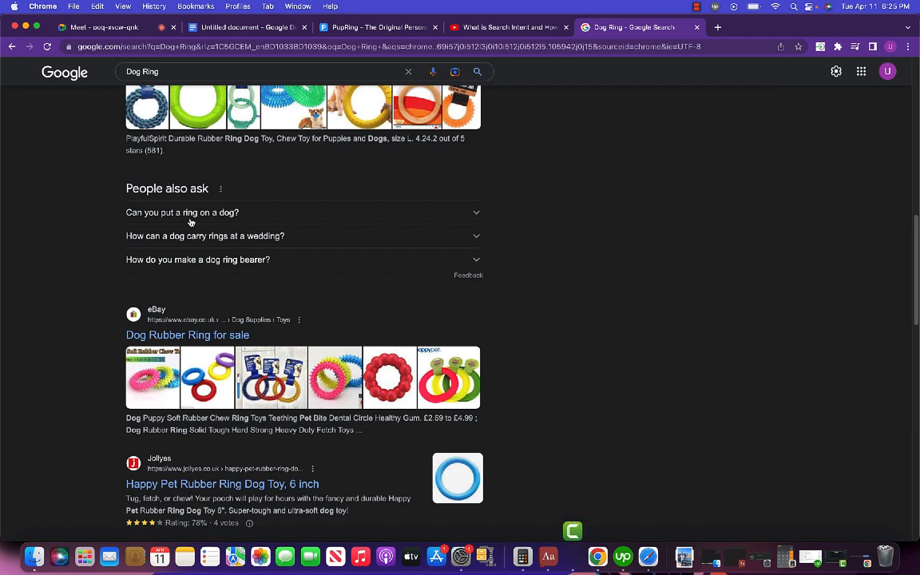
{"action": "left_click", "coordinate": [192, 219]}
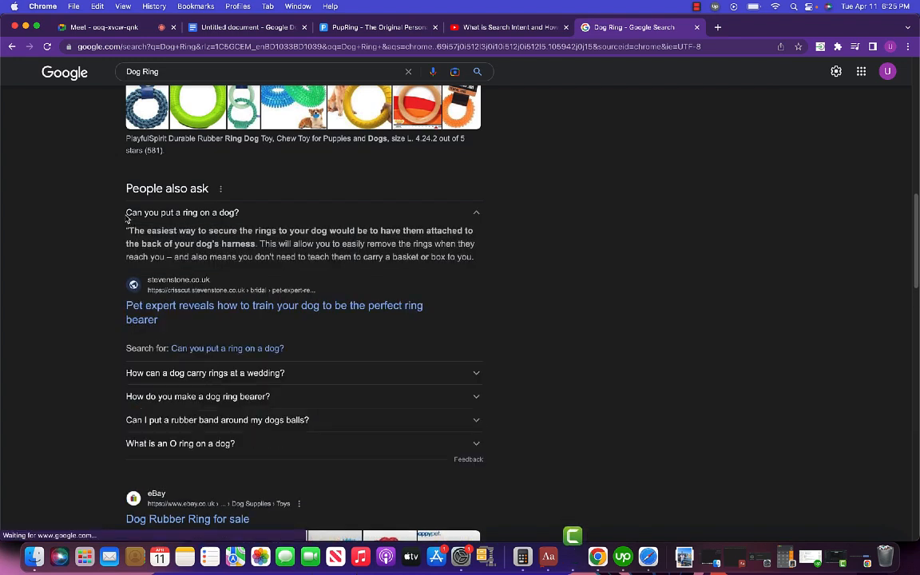
Step: Copy the question "Can you put a ring on a dog?" into the Google Docs document on a new line below "Dog ring"
{"action": "left_click_drag", "start_coordinate": [123, 211], "coordinate": [237, 219]}
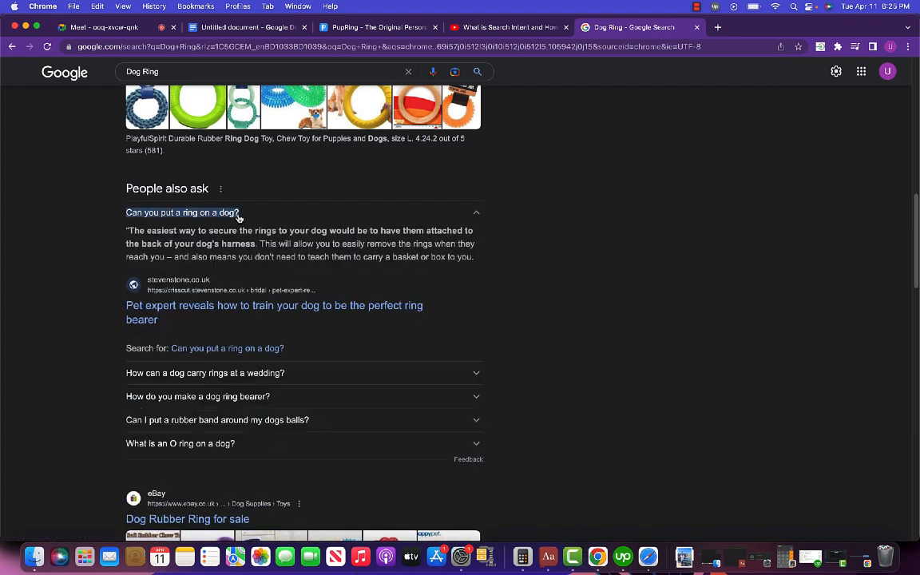
{"action": "key", "text": "super+c"}
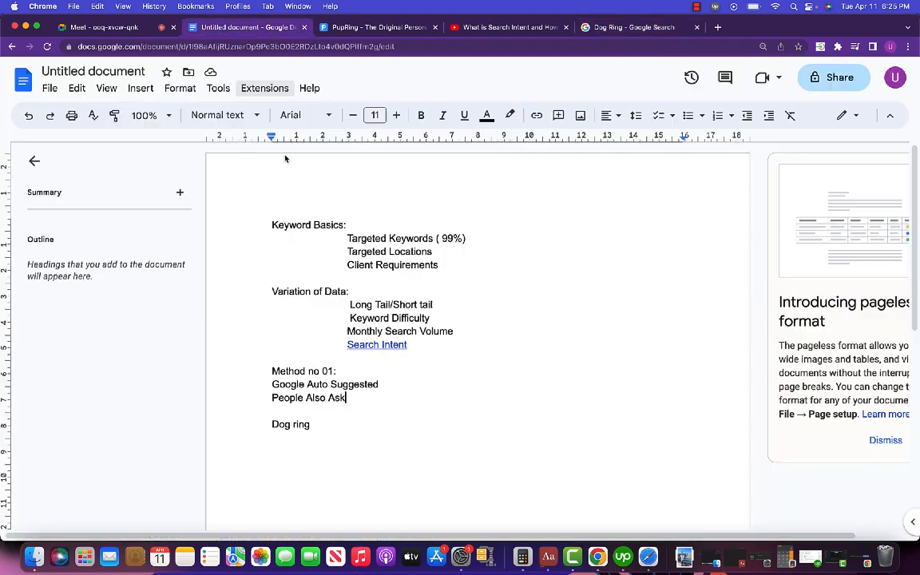
{"action": "left_click", "coordinate": [228, 27]}
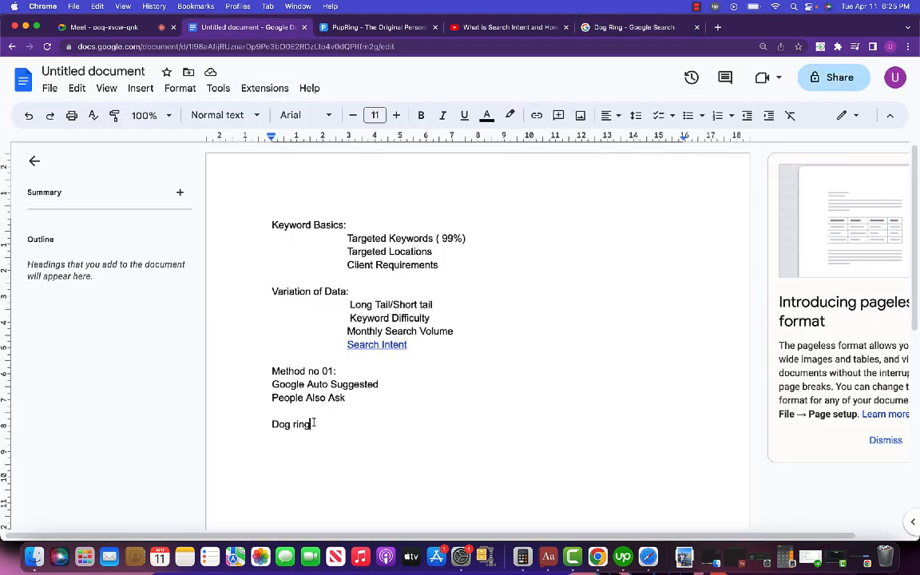
{"action": "key", "text": "Return"}
{"action": "key", "text": "super+v"}
{"action": "key", "text": "Return"}
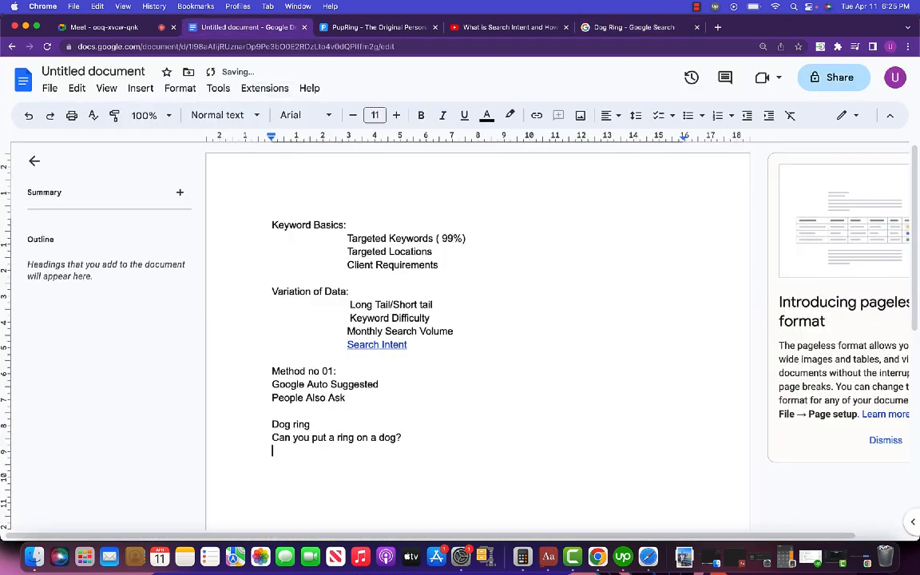
Step: Expand the People also ask question "How can a dog carry rings at a wedding?" and copy it to the end of the Google Docs list
{"action": "left_click", "coordinate": [619, 28]}
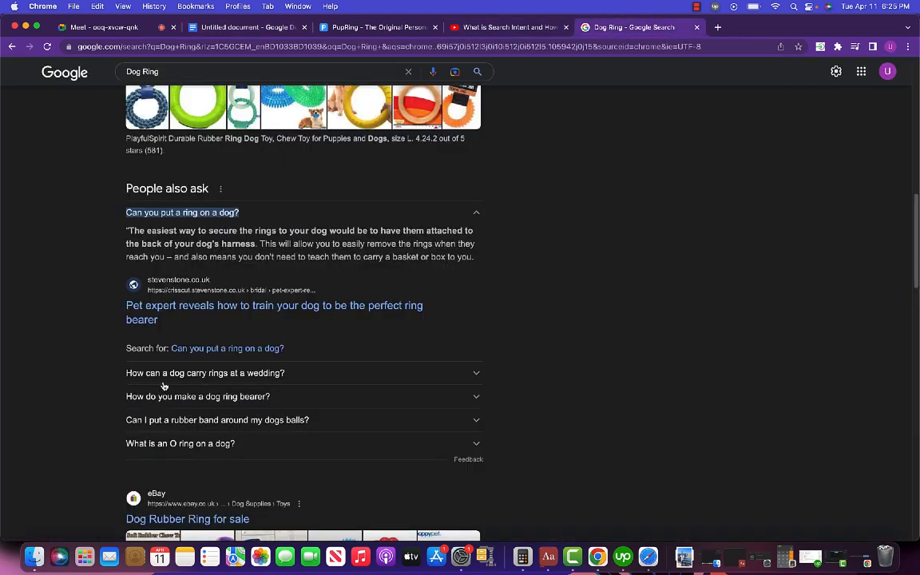
{"action": "scroll", "coordinate": [164, 387], "scroll_direction": "down", "scroll_amount": 1}
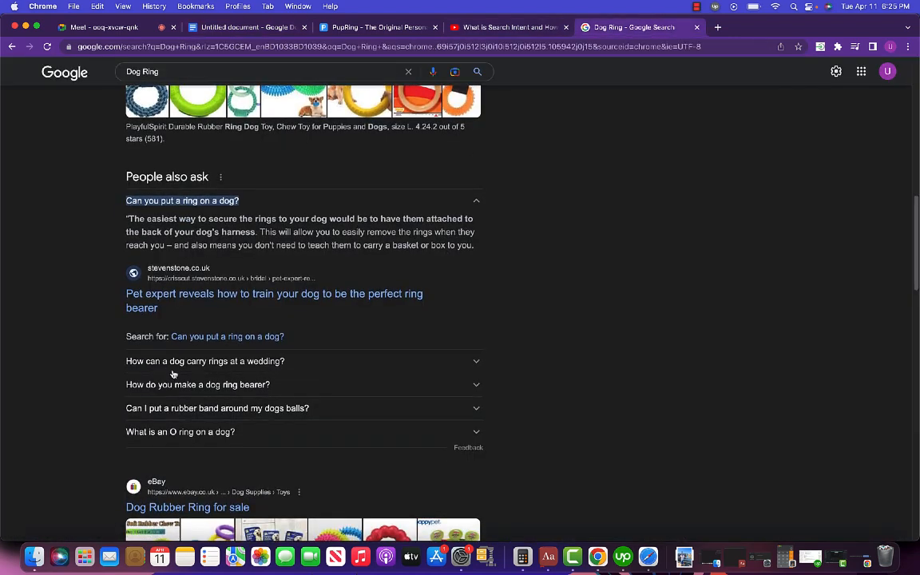
{"action": "left_click", "coordinate": [168, 364]}
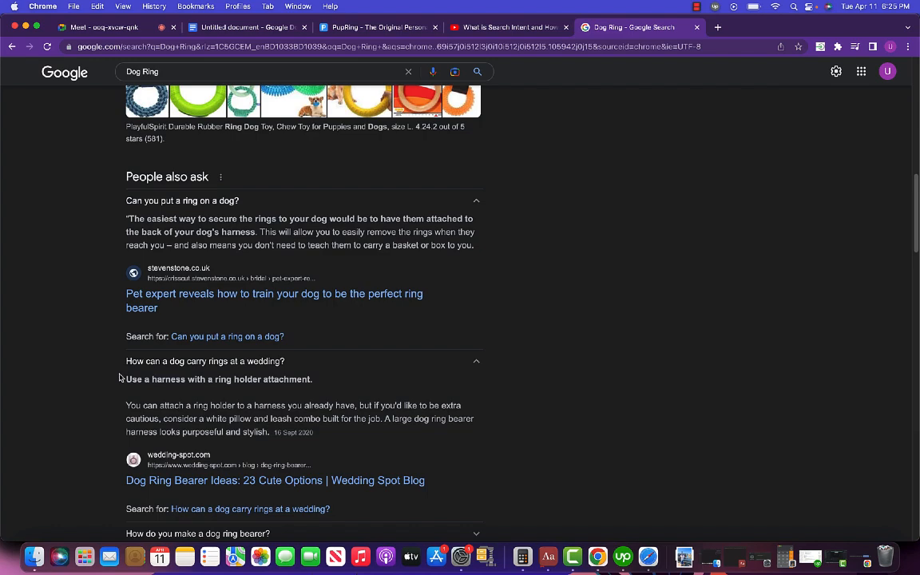
{"action": "left_click_drag", "start_coordinate": [285, 361], "coordinate": [126, 365]}
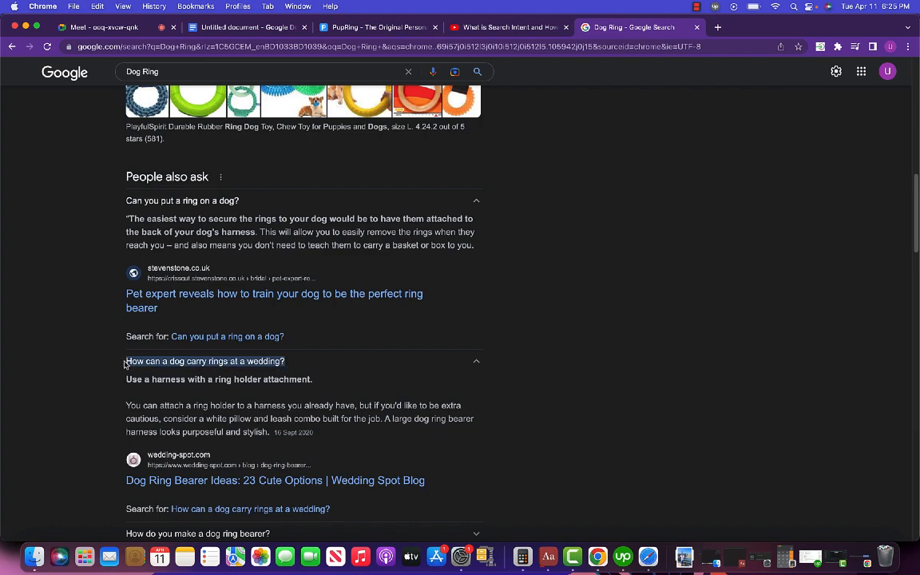
{"action": "left_click", "coordinate": [270, 32]}
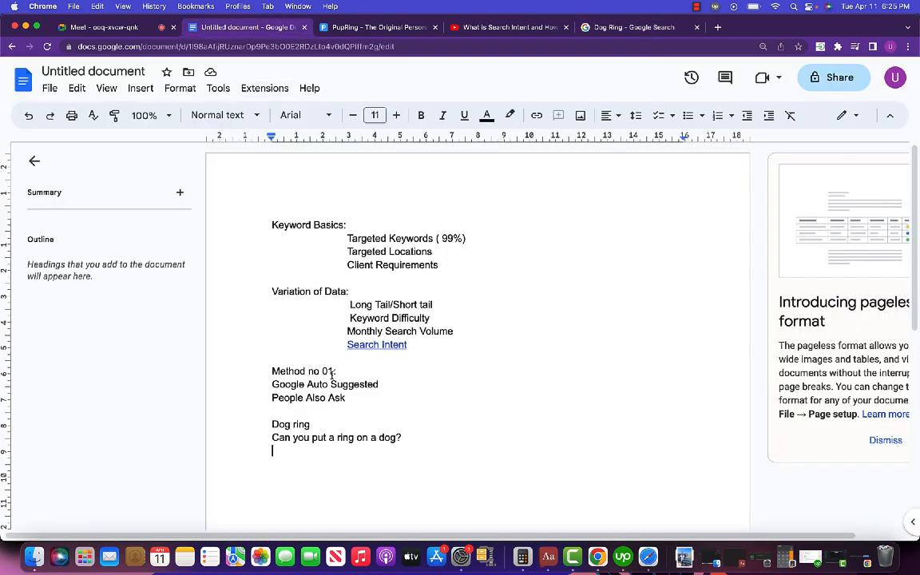
{"action": "key", "text": "super+v"}
{"action": "key", "text": "Return"}
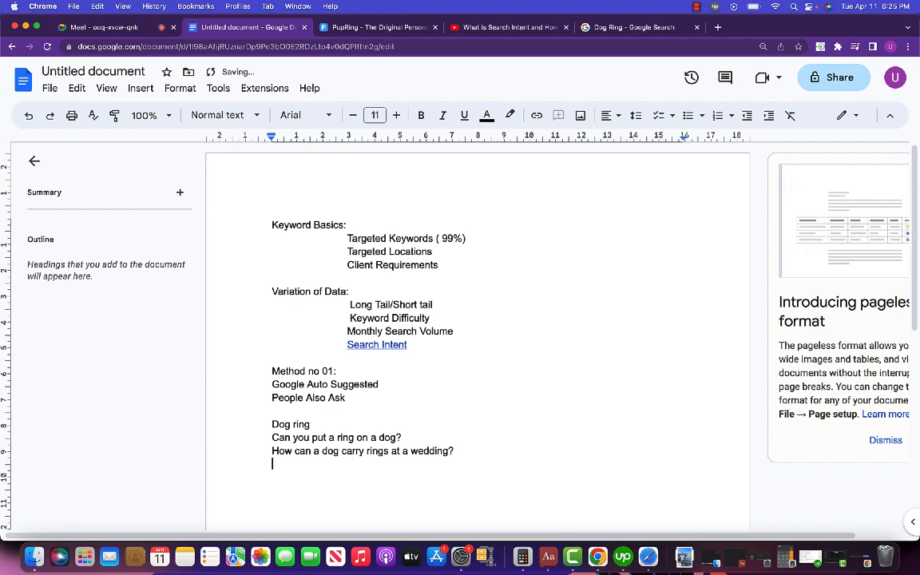
Step: Back in the Dog Ring results, open the related searches "dog ring gold" and "dog ring sound" in new tabs
{"action": "left_click", "coordinate": [607, 29]}
{"action": "scroll", "coordinate": [256, 303], "scroll_direction": "down", "scroll_amount": 5}
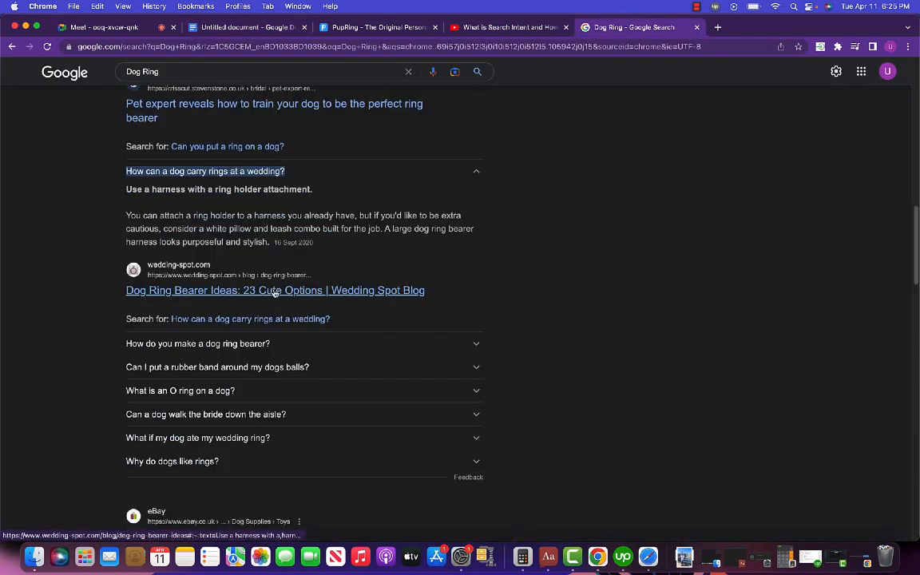
{"action": "scroll", "coordinate": [256, 252], "scroll_direction": "down", "scroll_amount": 2}
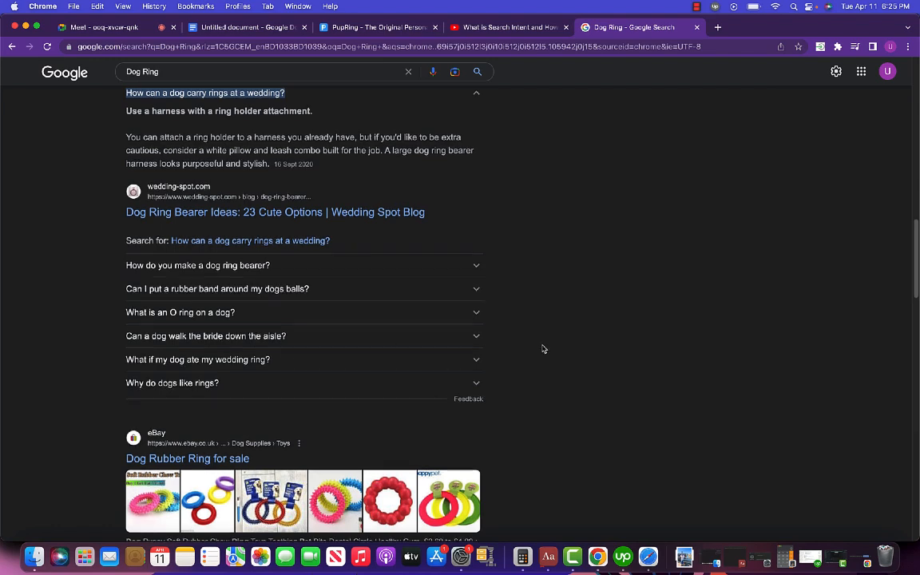
{"action": "scroll", "coordinate": [542, 348], "scroll_direction": "down", "scroll_amount": 15}
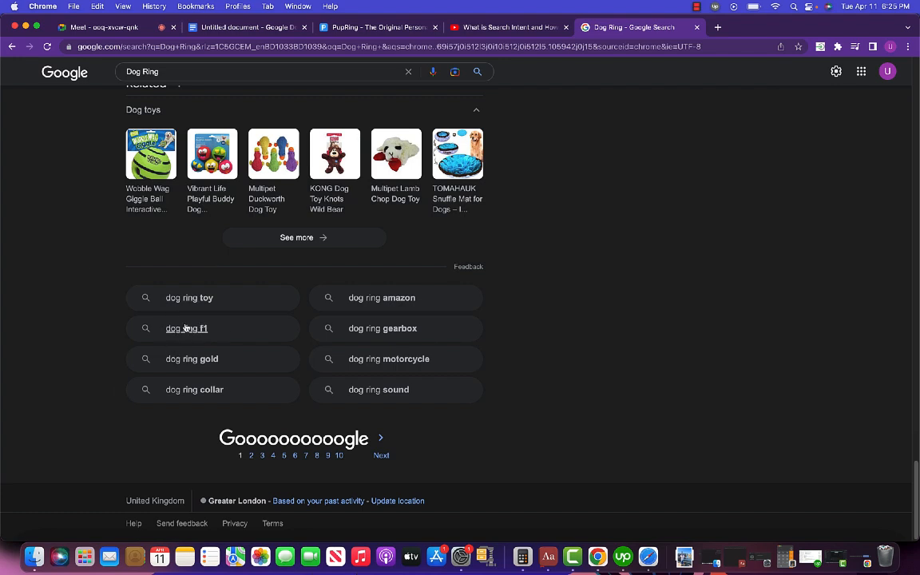
{"action": "right_click", "coordinate": [192, 365]}
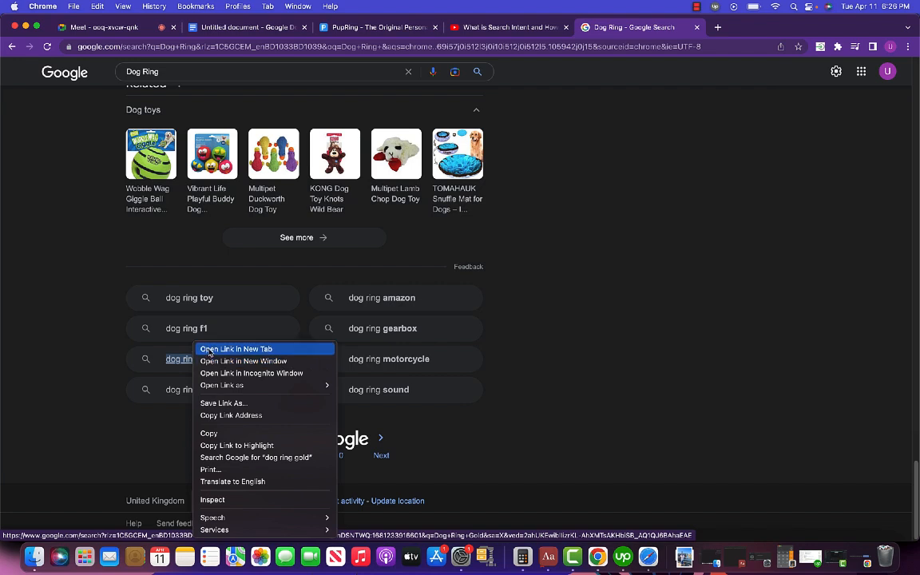
{"action": "left_click", "coordinate": [526, 432]}
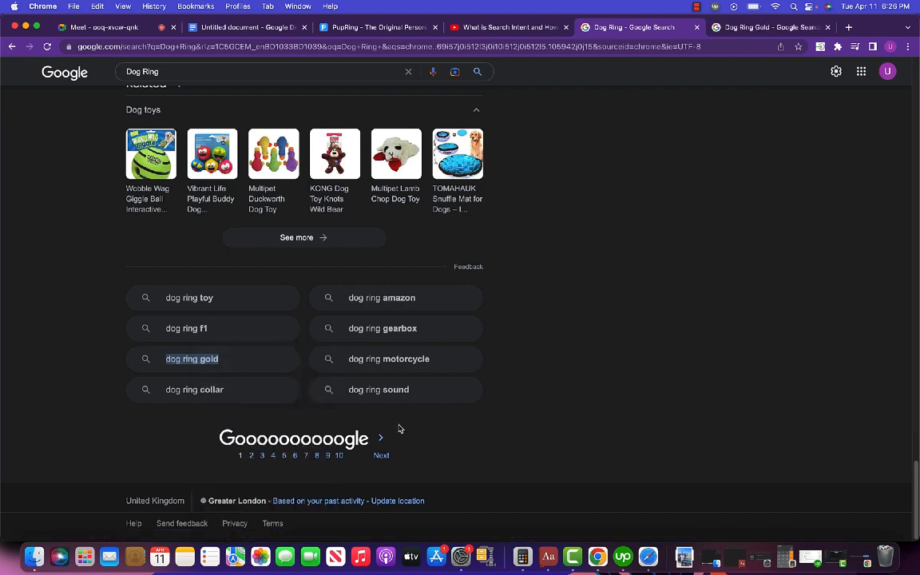
{"action": "right_click", "coordinate": [372, 401]}
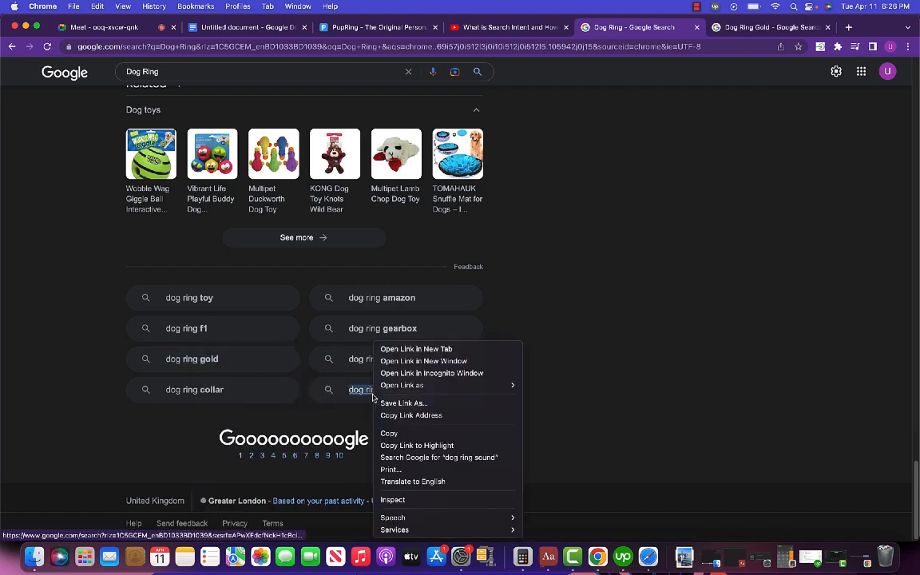
{"action": "left_click", "coordinate": [411, 351]}
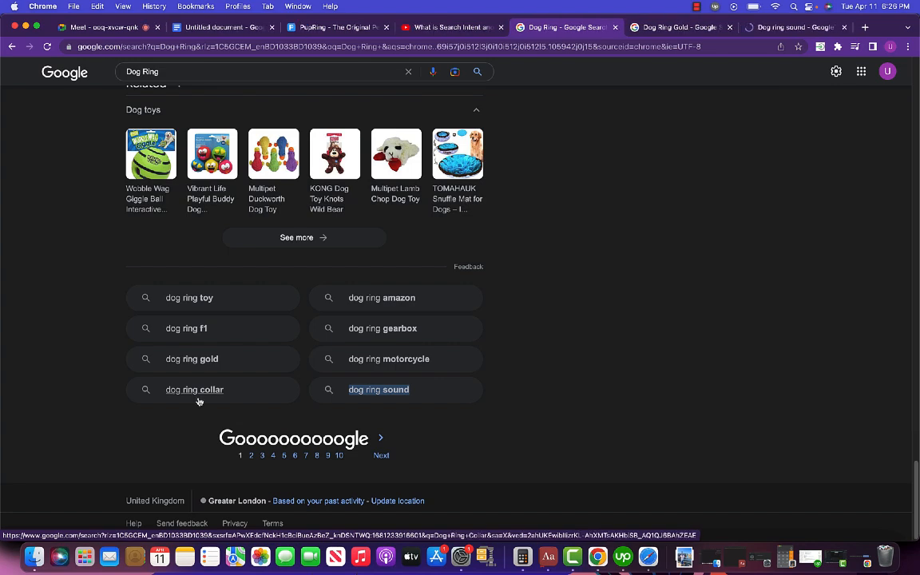
Step: Open the related search "dog ring collar" in a new tab and copy the query "Dog Ring Gold" to the end of the Google Docs list
{"action": "right_click", "coordinate": [205, 396]}
{"action": "left_click", "coordinate": [217, 401]}
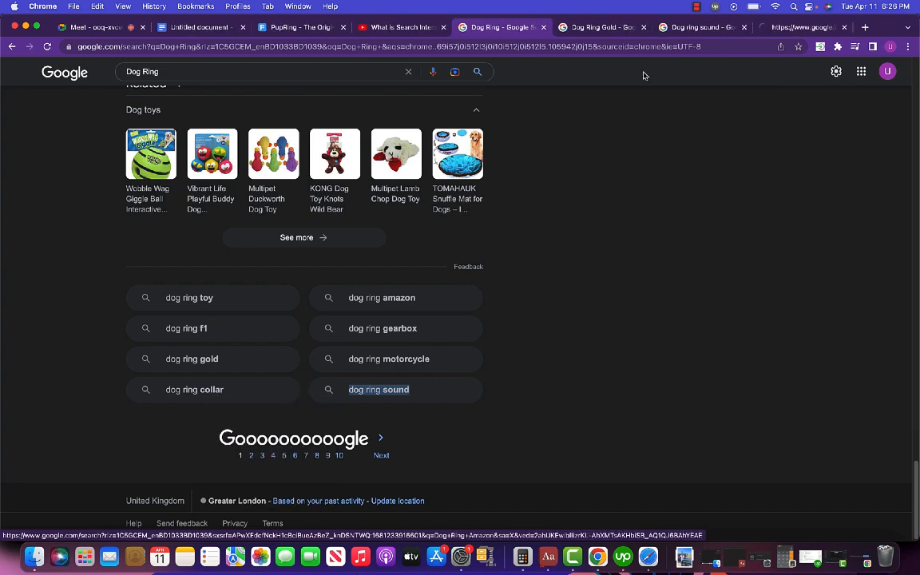
{"action": "left_click", "coordinate": [587, 28]}
{"action": "left_click", "coordinate": [257, 85]}
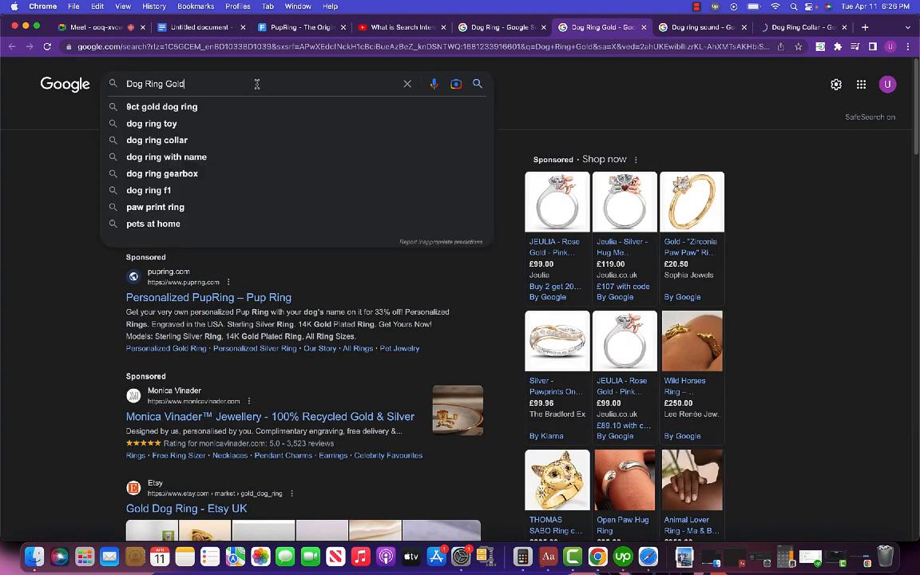
{"action": "key", "text": "super+a"}
{"action": "key", "text": "super+c"}
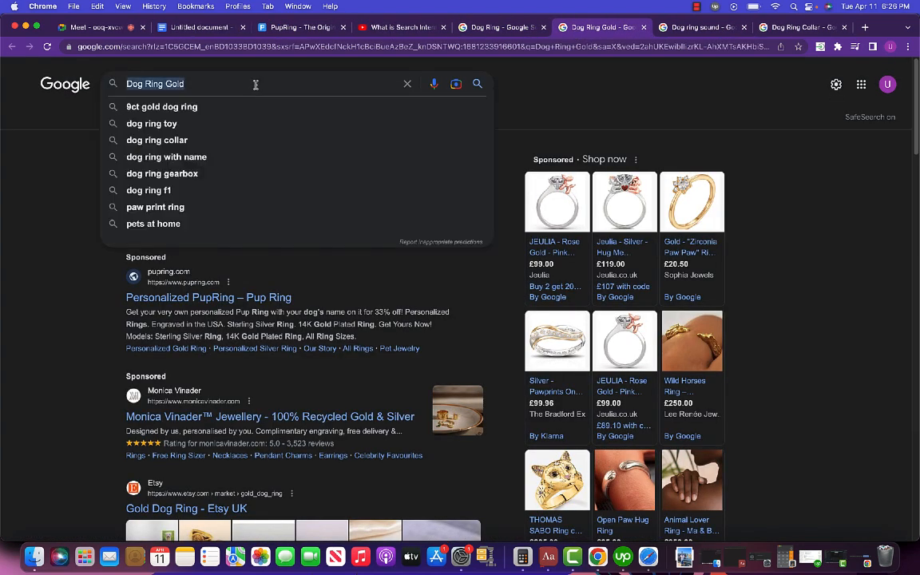
{"action": "left_click", "coordinate": [212, 37]}
{"action": "key", "text": "super+v"}
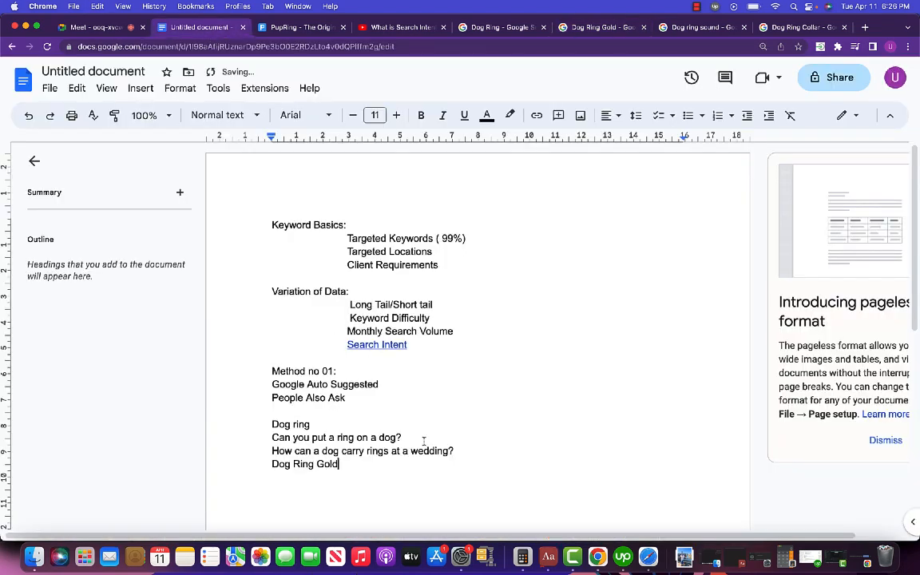
{"action": "key", "text": "Return"}
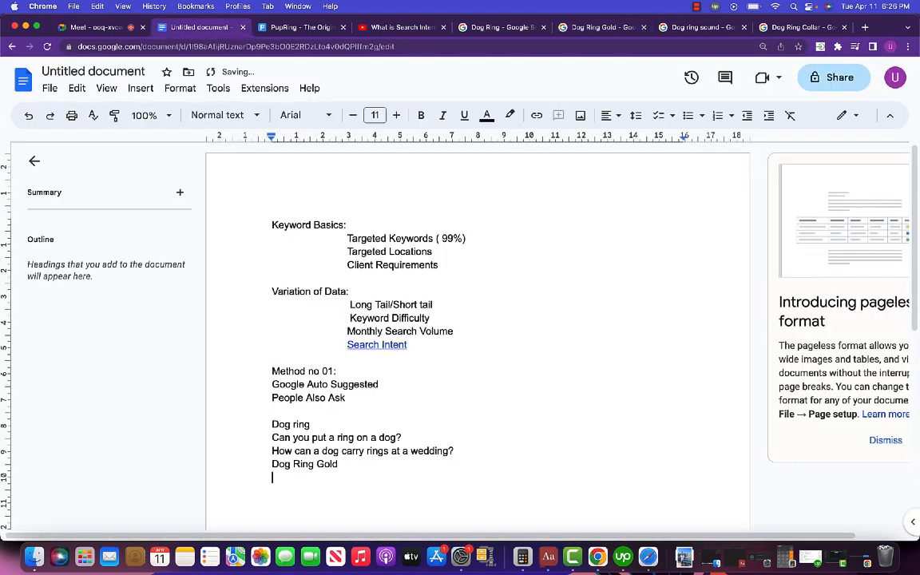
Step: Copy the query "Dog ring sound" from its Google results page onto the line below "Dog Ring Gold" in the Google Docs list
{"action": "left_click", "coordinate": [700, 28]}
{"action": "left_click", "coordinate": [286, 79]}
{"action": "key", "text": "super+a"}
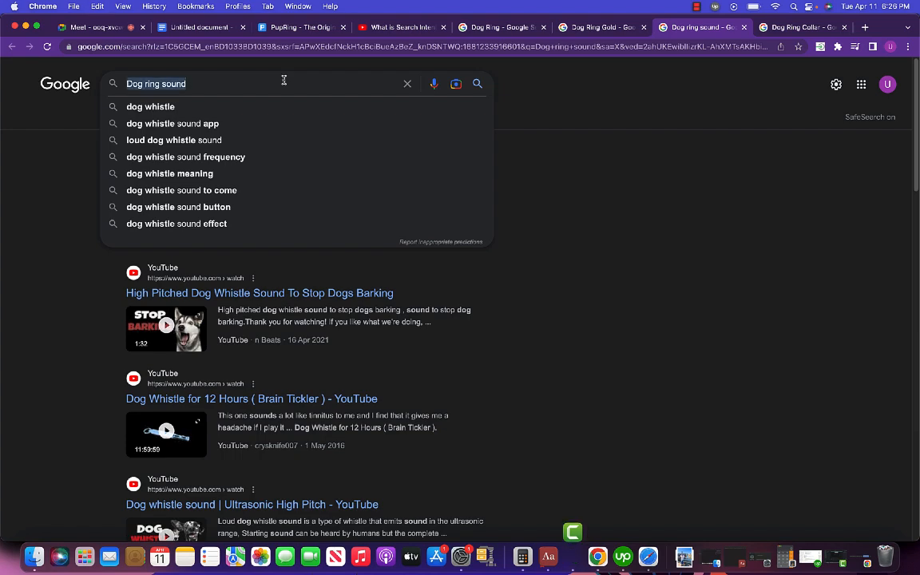
{"action": "key", "text": "super+c"}
{"action": "left_click", "coordinate": [195, 30]}
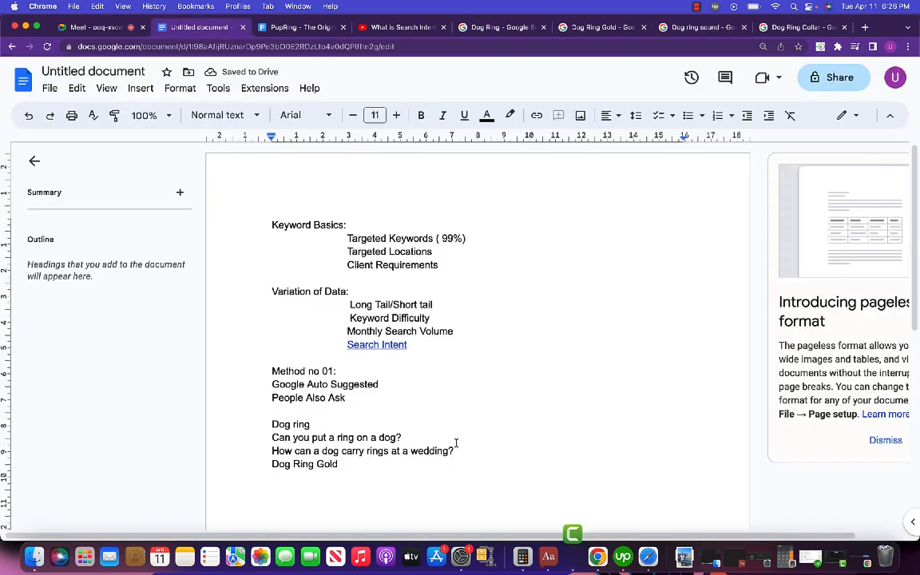
{"action": "key", "text": "super+v"}
{"action": "key", "text": "Return"}
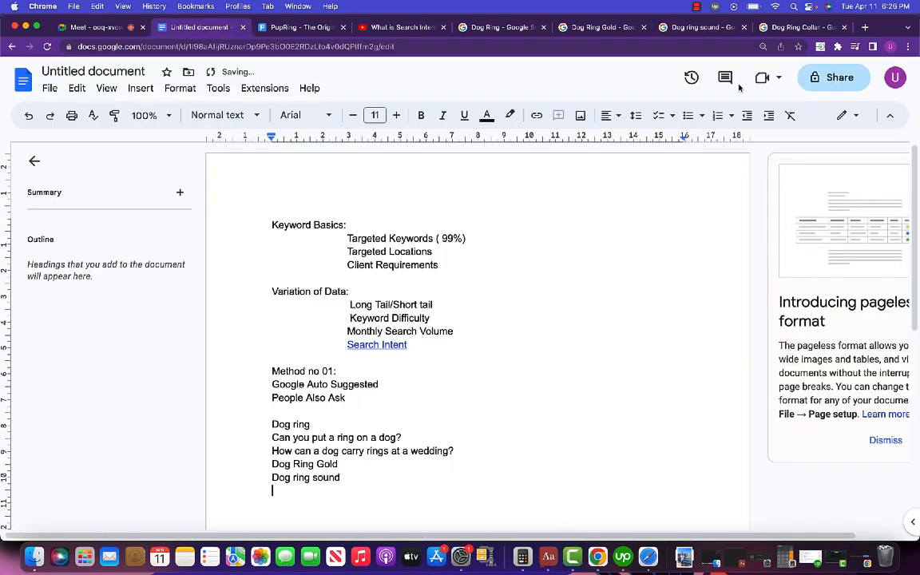
Step: Copy the query "Dog Ring Collar" from its Google results page onto the line below "Dog ring sound" in the Google Docs list
{"action": "left_click", "coordinate": [795, 26]}
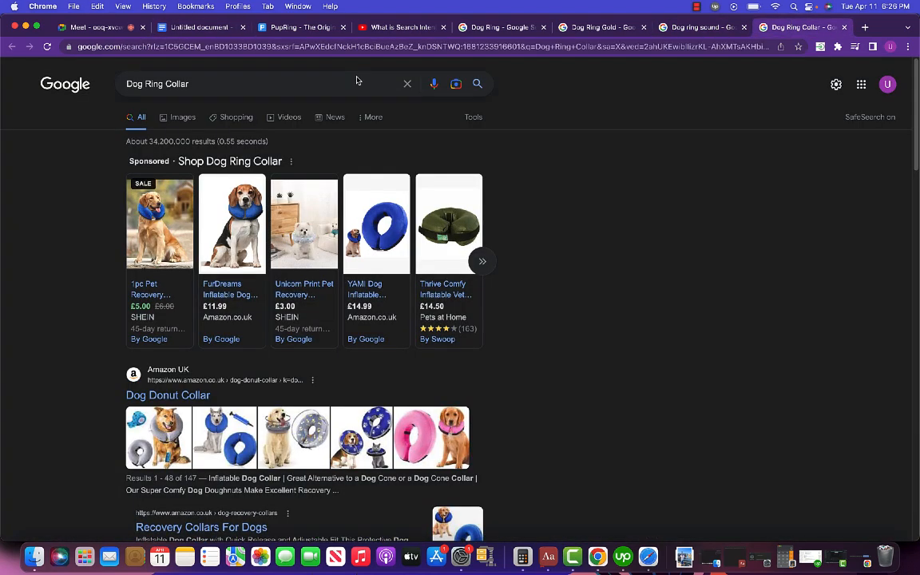
{"action": "left_click", "coordinate": [243, 89]}
{"action": "key", "text": "super+a"}
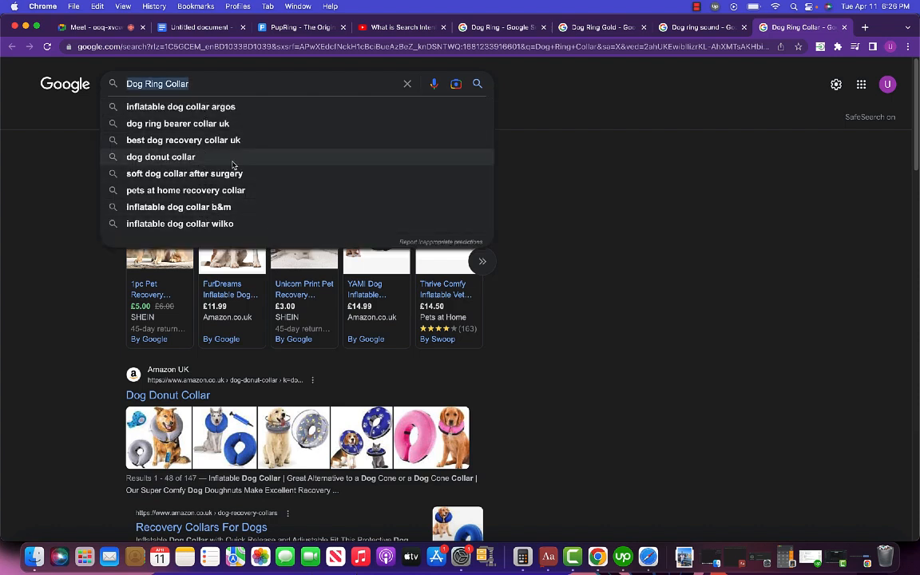
{"action": "left_click", "coordinate": [214, 30]}
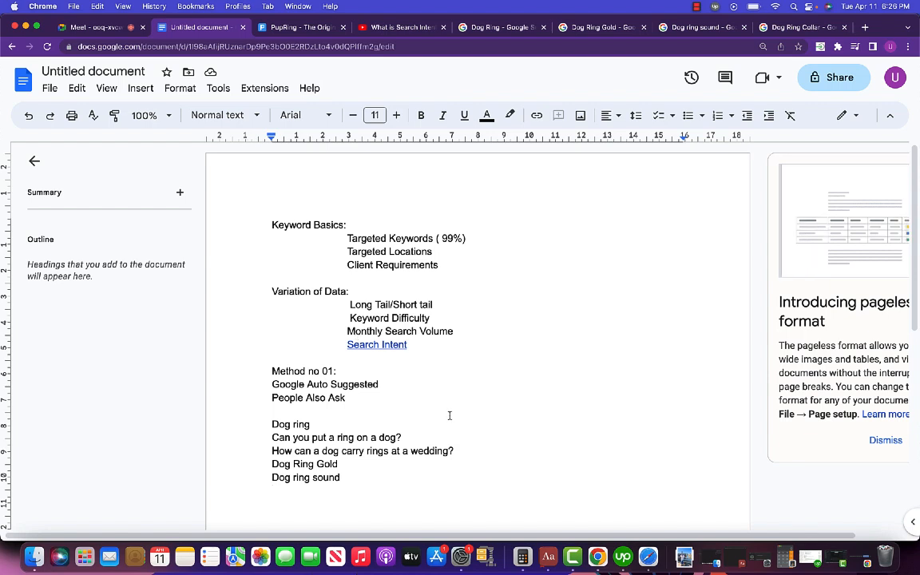
{"action": "key", "text": "super+v"}
{"action": "key", "text": "Return"}
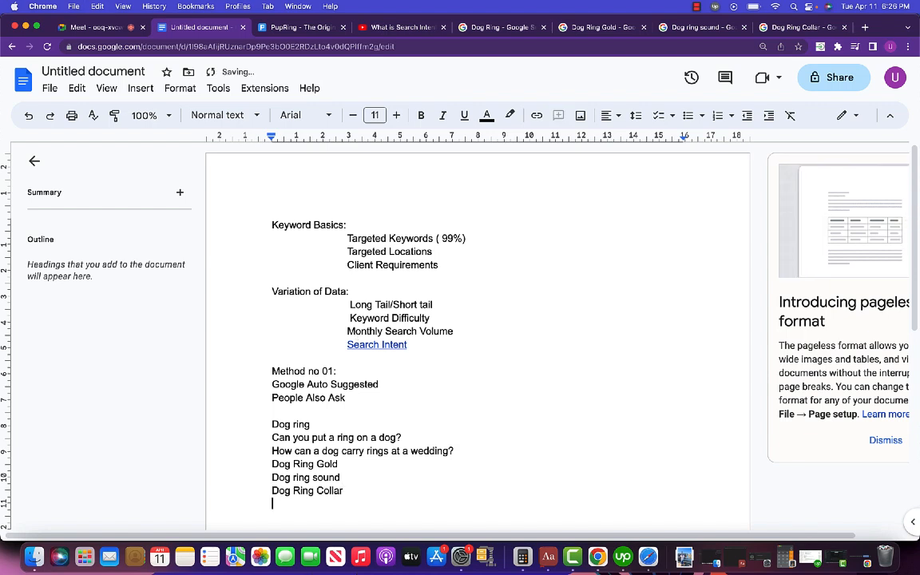
{"action": "scroll", "coordinate": [448, 399], "scroll_direction": "down", "scroll_amount": 2}
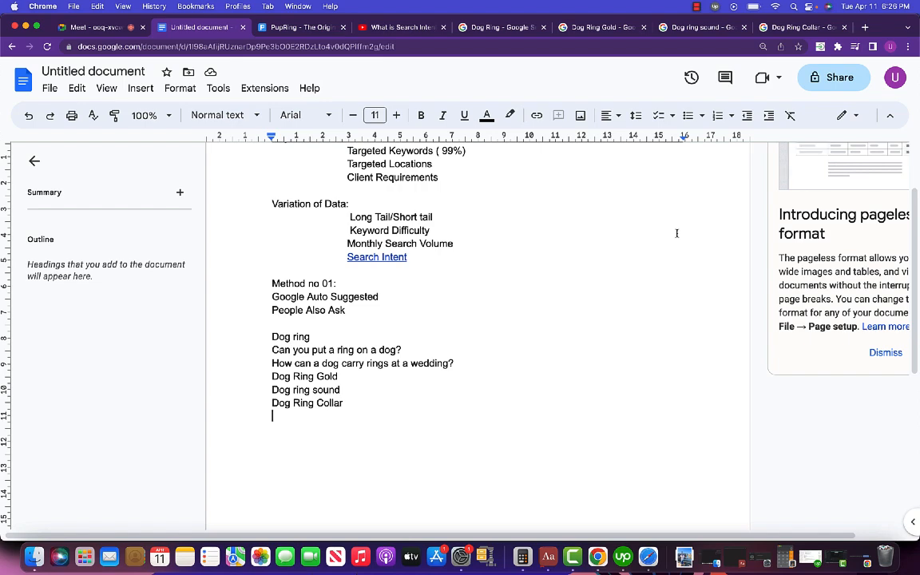
Step: Search Google for "answer the public" in a new tab and open the AnswerThePublic website from the results
{"action": "left_click", "coordinate": [866, 28]}
{"action": "left_click", "coordinate": [445, 53]}
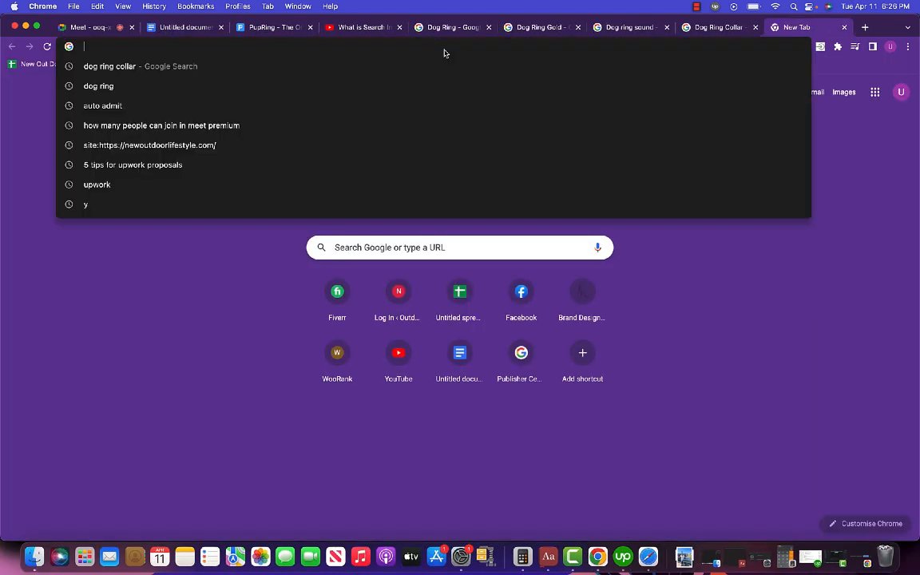
{"action": "type", "text": "answ"}
{"action": "type", "text": "er t"}
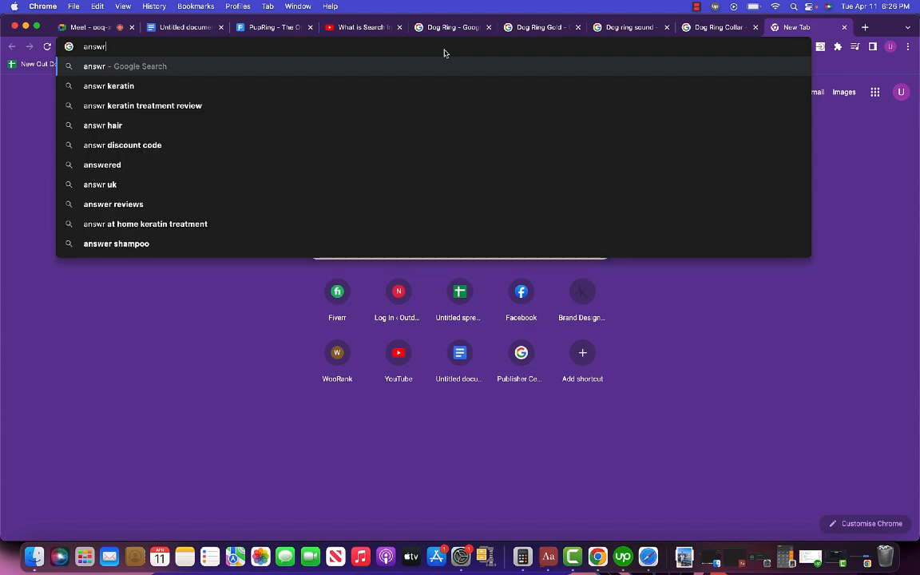
{"action": "type", "text": "he"}
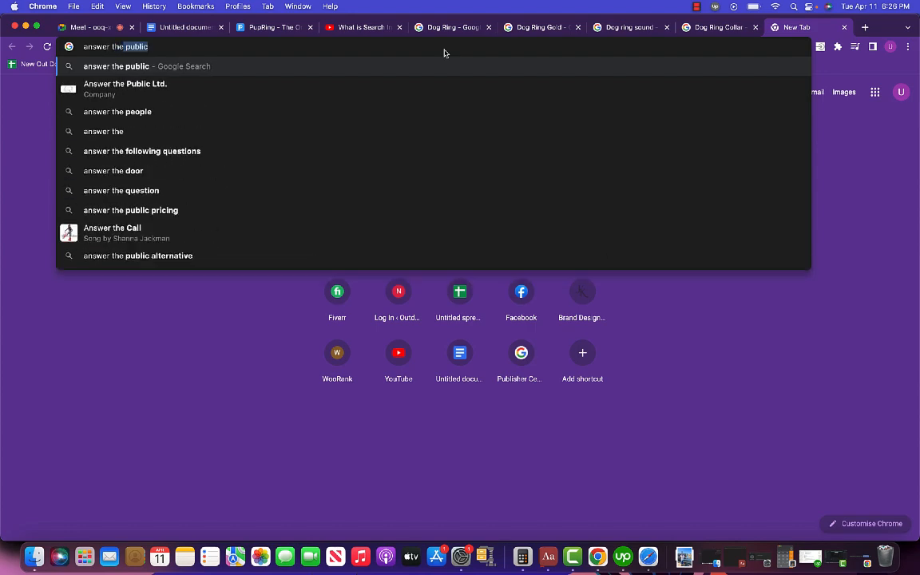
{"action": "key", "text": "Return"}
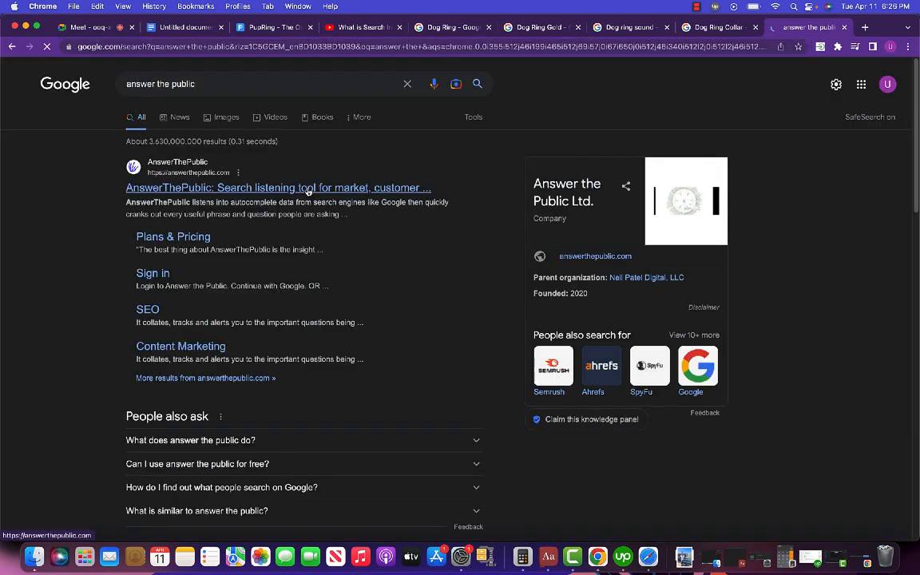
{"action": "left_click", "coordinate": [308, 189]}
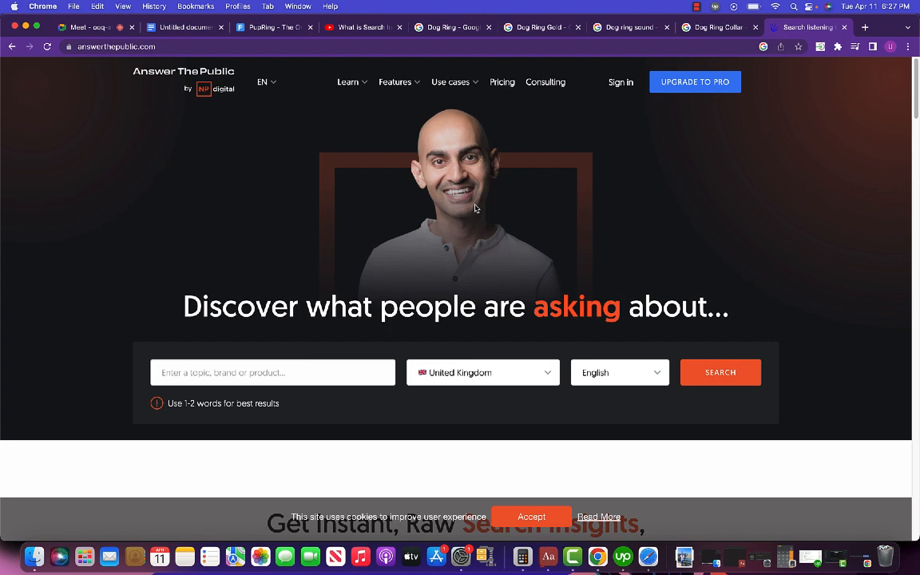
Step: Run an AnswerThePublic search for "dog ring" with the country set to United States and the language English
{"action": "scroll", "coordinate": [476, 208], "scroll_direction": "down", "scroll_amount": 2}
{"action": "left_click", "coordinate": [193, 317]}
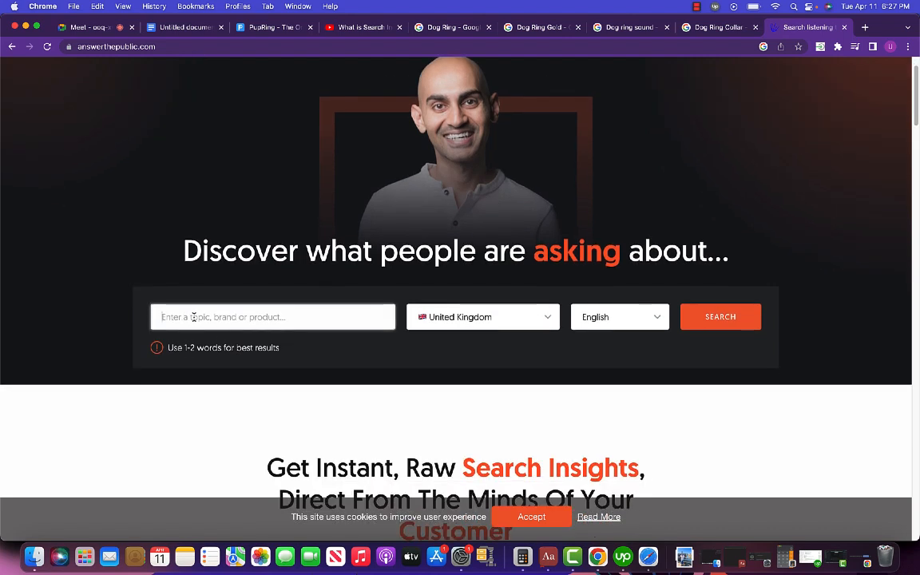
{"action": "type", "text": "dog ring"}
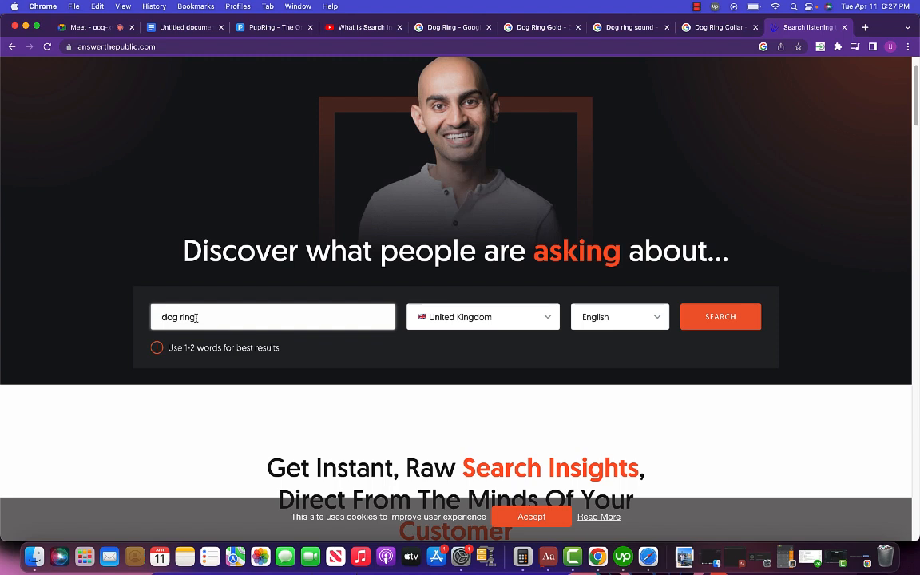
{"action": "left_click", "coordinate": [445, 320]}
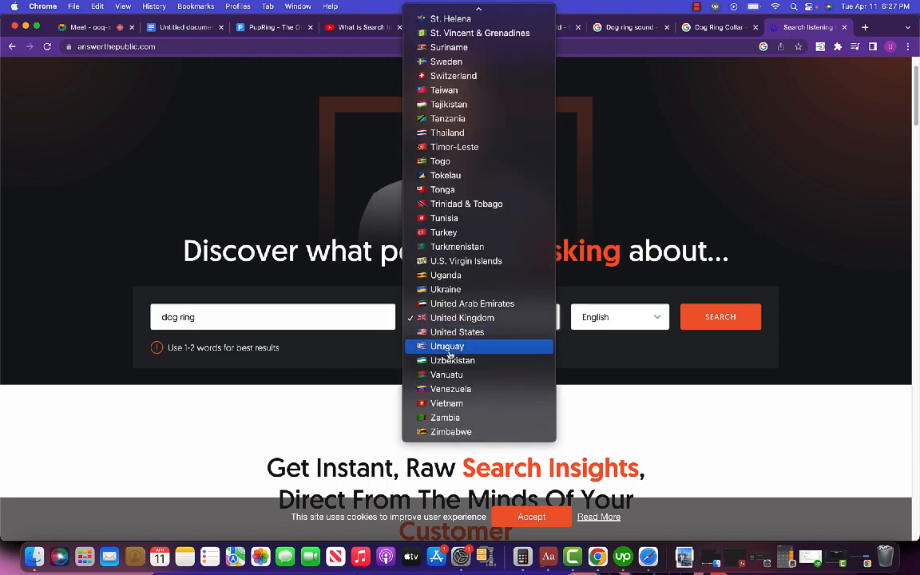
{"action": "left_click", "coordinate": [457, 332]}
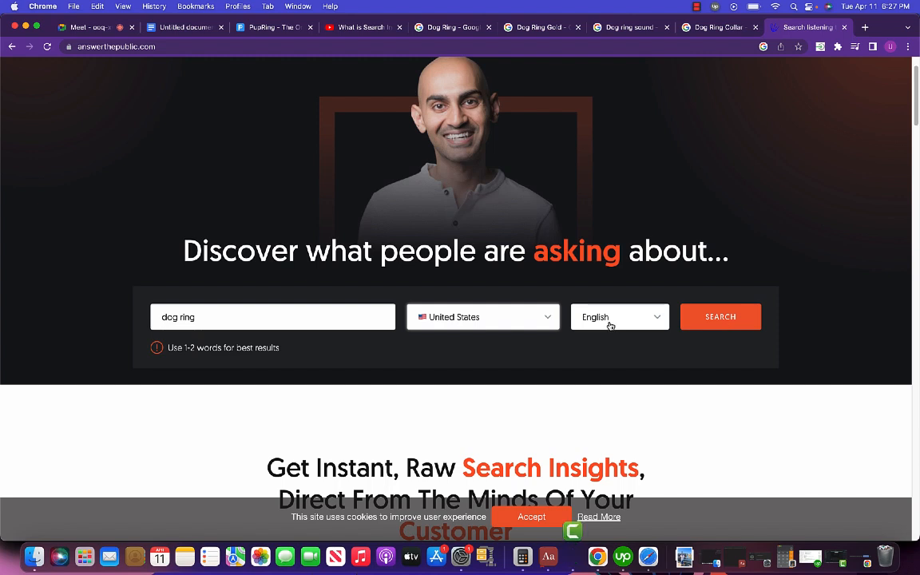
{"action": "left_click", "coordinate": [712, 328]}
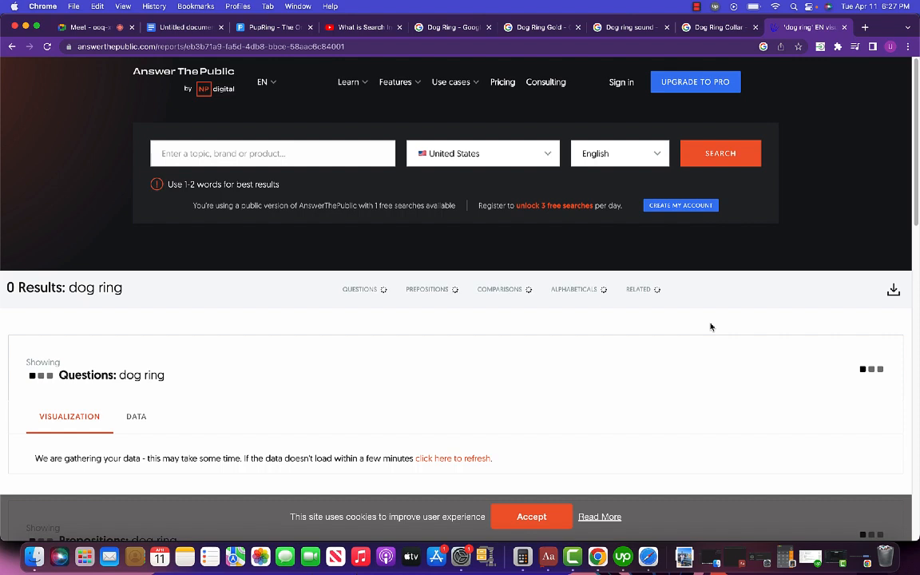
Step: Examine the search volume, cost per click and Questions wheel in the "dog ring" report, accepting the cookie notice along the way
{"action": "scroll", "coordinate": [723, 366], "scroll_direction": "down", "scroll_amount": 5}
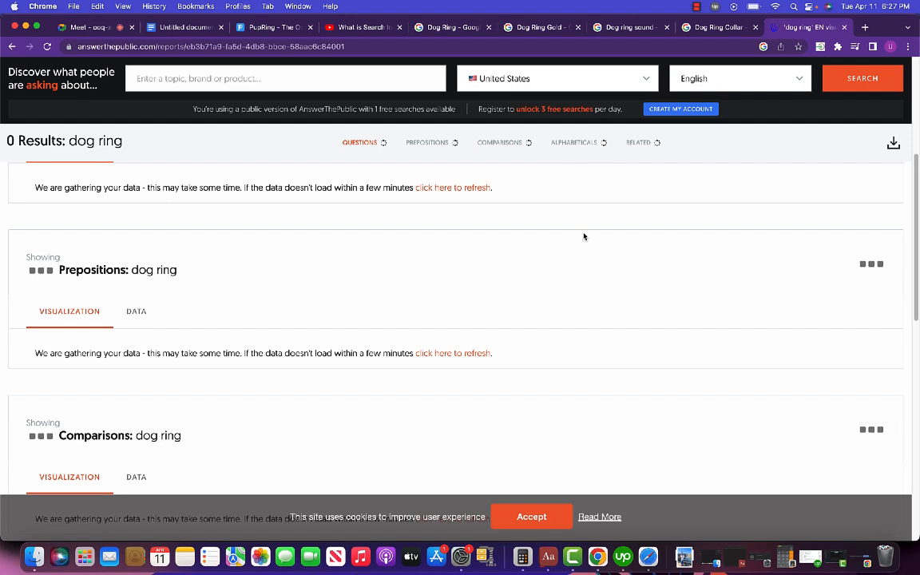
{"action": "scroll", "coordinate": [584, 236], "scroll_direction": "down", "scroll_amount": 2}
{"action": "scroll", "coordinate": [583, 238], "scroll_direction": "up", "scroll_amount": 5}
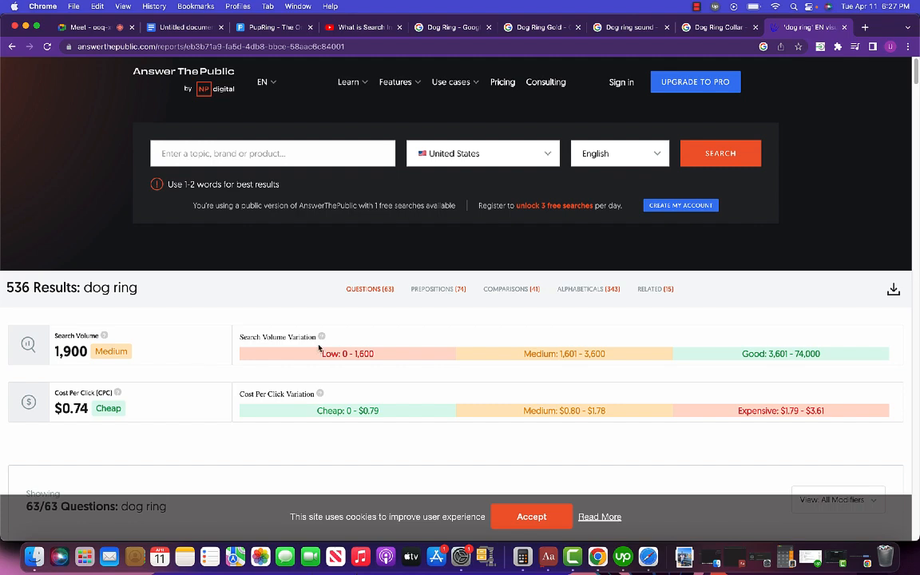
{"action": "scroll", "coordinate": [467, 366], "scroll_direction": "down", "scroll_amount": 5}
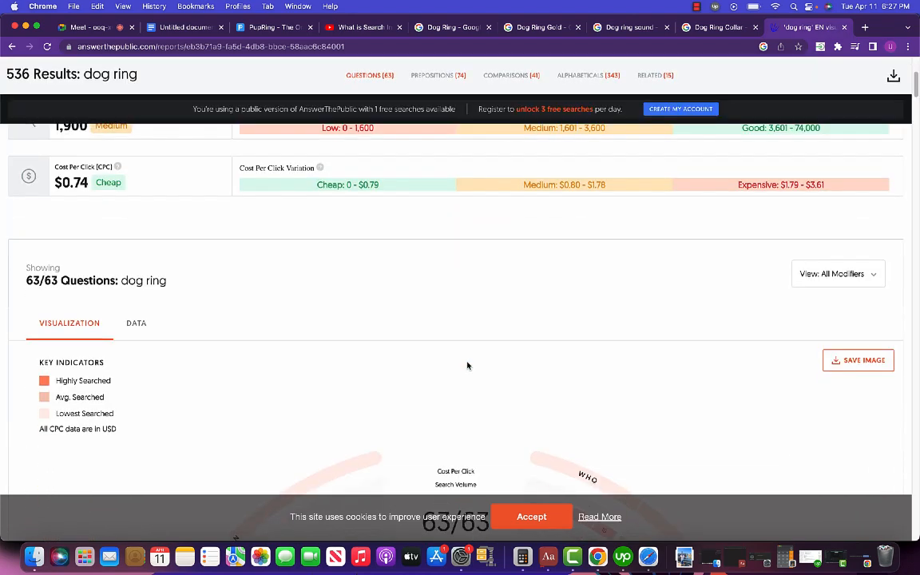
{"action": "scroll", "coordinate": [467, 365], "scroll_direction": "down", "scroll_amount": 4}
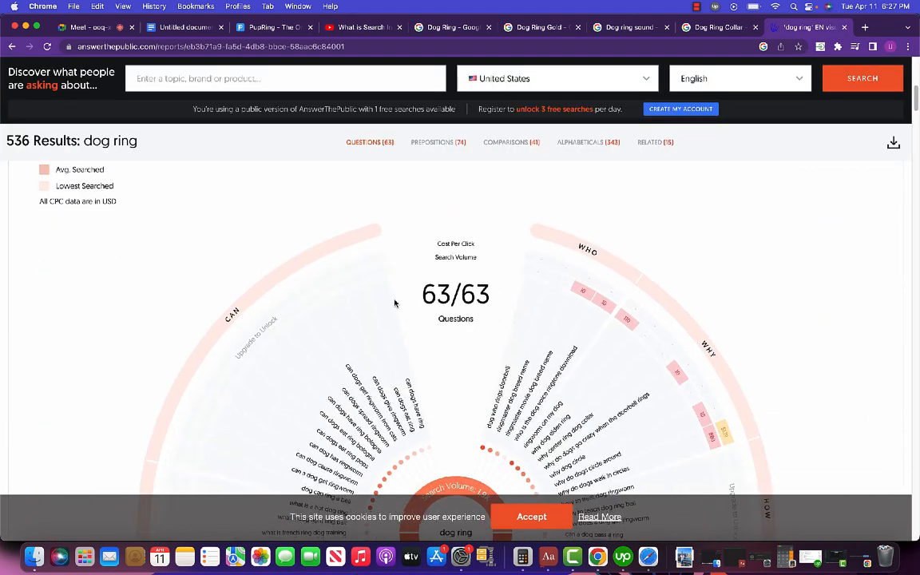
{"action": "scroll", "coordinate": [479, 399], "scroll_direction": "up", "scroll_amount": 6}
{"action": "scroll", "coordinate": [527, 363], "scroll_direction": "down", "scroll_amount": 5}
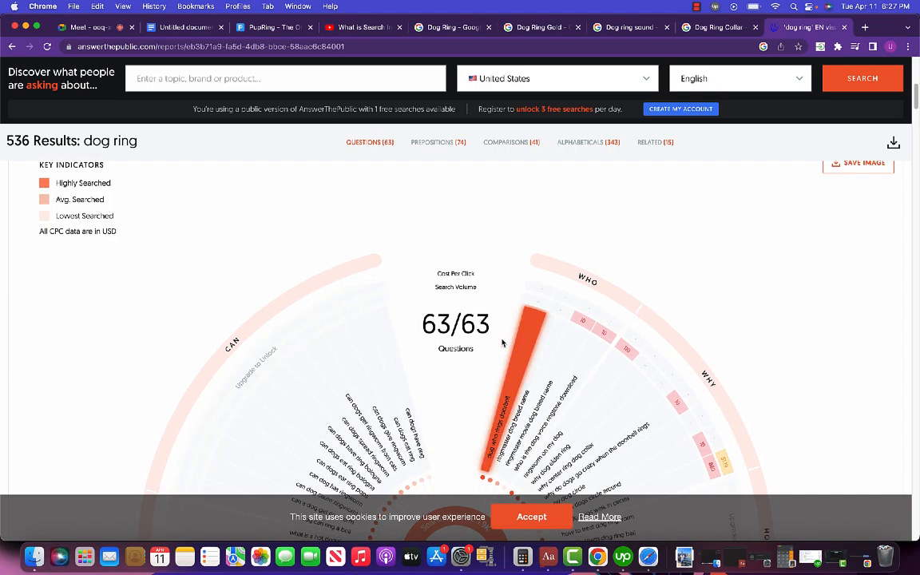
{"action": "scroll", "coordinate": [282, 360], "scroll_direction": "down", "scroll_amount": 10}
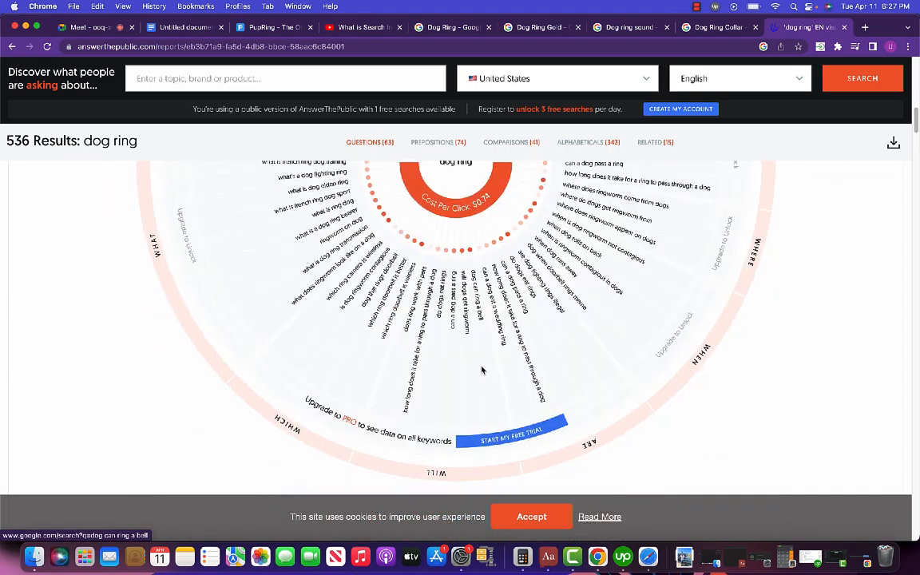
{"action": "left_click", "coordinate": [525, 515]}
{"action": "scroll", "coordinate": [449, 400], "scroll_direction": "up", "scroll_amount": 8}
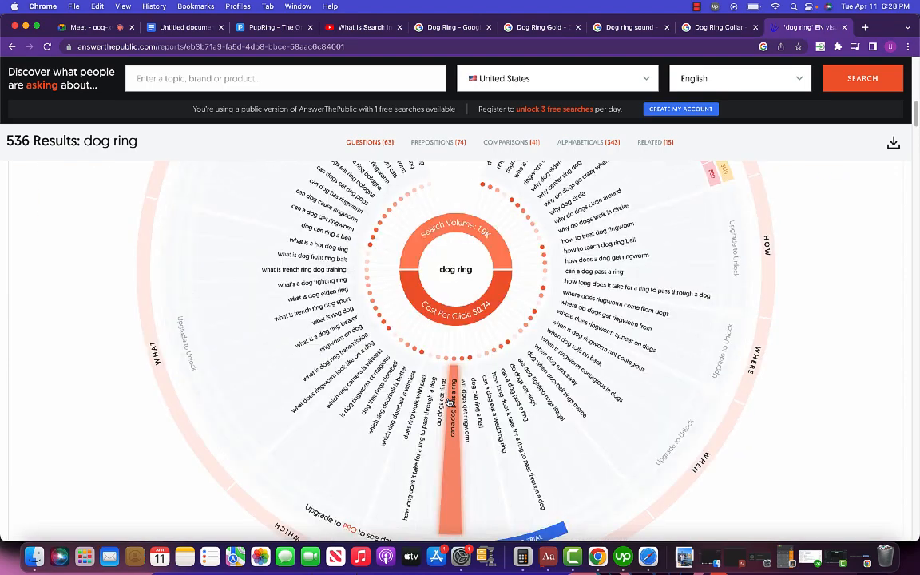
{"action": "scroll", "coordinate": [449, 400], "scroll_direction": "up", "scroll_amount": 3}
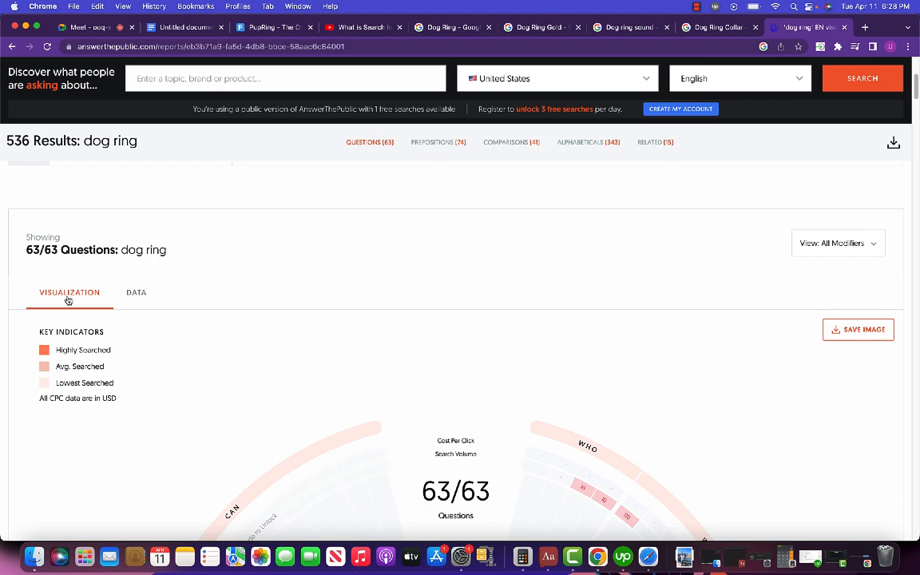
Step: Show the "dog ring" questions as data and review the keyword groups from "are" and "can" through "which", "who" and "why"
{"action": "left_click", "coordinate": [138, 294]}
{"action": "scroll", "coordinate": [312, 319], "scroll_direction": "down", "scroll_amount": 6}
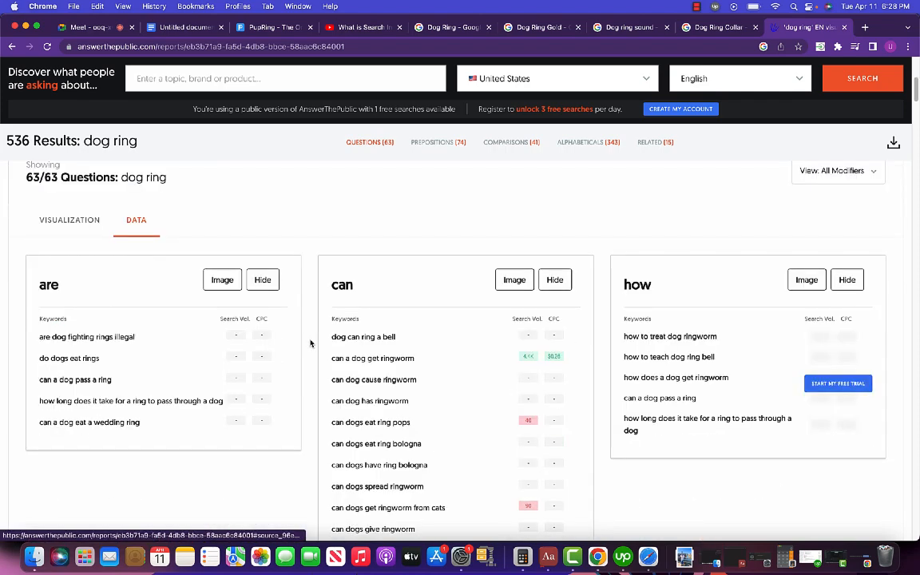
{"action": "scroll", "coordinate": [312, 319], "scroll_direction": "up", "scroll_amount": 2}
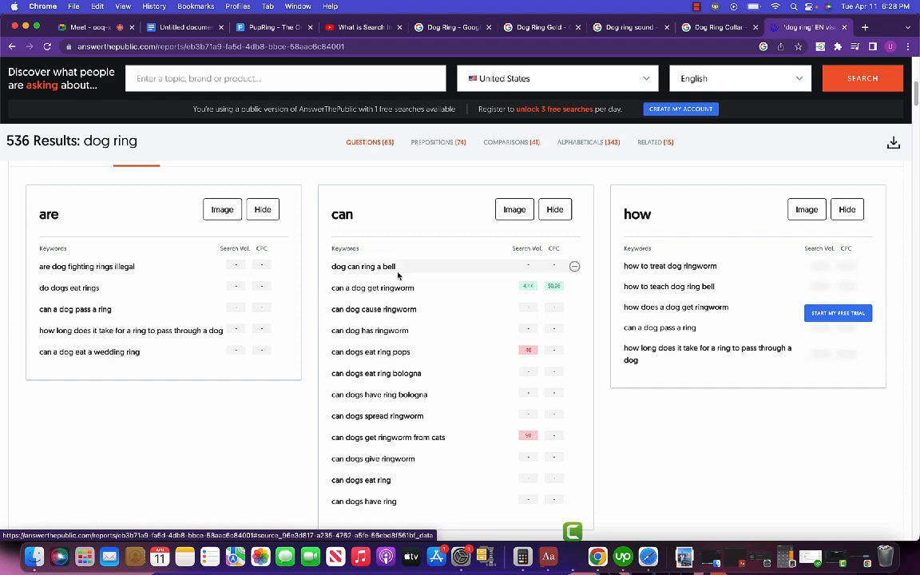
{"action": "scroll", "coordinate": [319, 345], "scroll_direction": "down", "scroll_amount": 5}
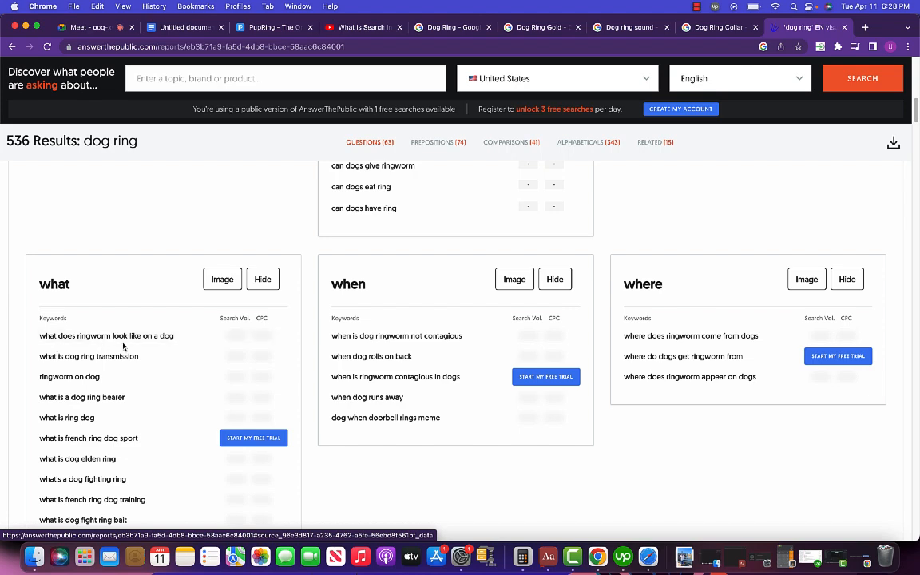
{"action": "scroll", "coordinate": [462, 366], "scroll_direction": "down", "scroll_amount": 6}
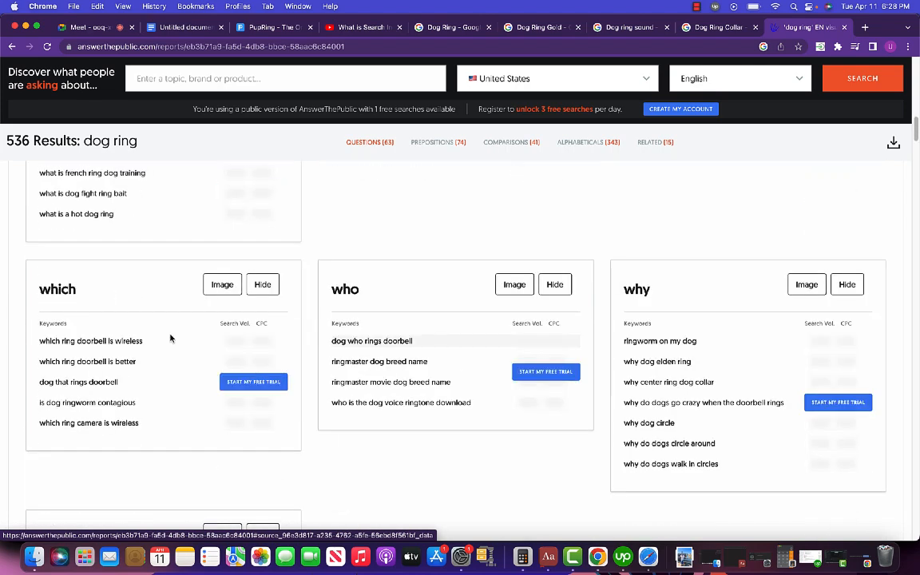
Step: Show the "dog ring" prepositions as data and review the keywords in the "can", "for" and "is" groups
{"action": "scroll", "coordinate": [565, 334], "scroll_direction": "down", "scroll_amount": 7}
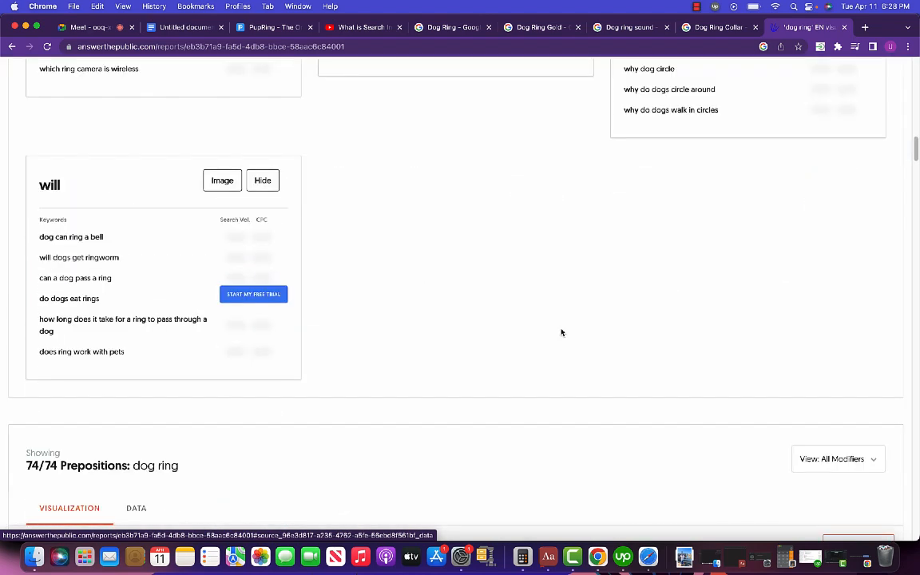
{"action": "scroll", "coordinate": [196, 288], "scroll_direction": "down", "scroll_amount": 3}
{"action": "left_click", "coordinate": [138, 356]}
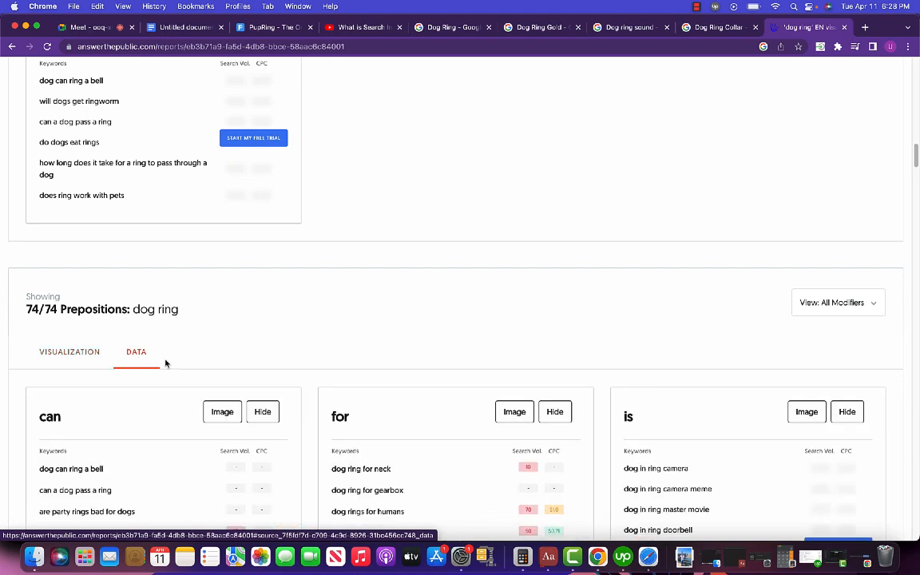
{"action": "scroll", "coordinate": [117, 326], "scroll_direction": "down", "scroll_amount": 3}
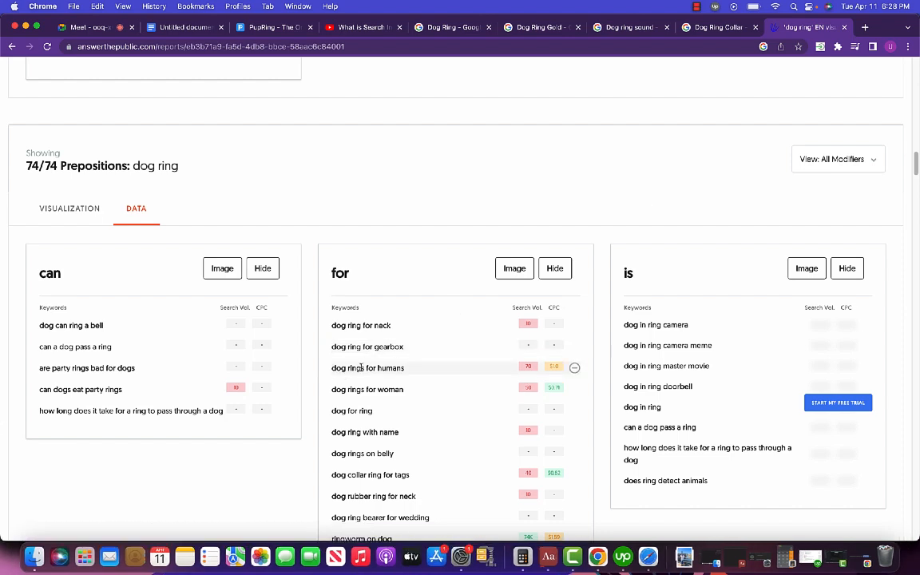
{"action": "scroll", "coordinate": [406, 375], "scroll_direction": "down", "scroll_amount": 1}
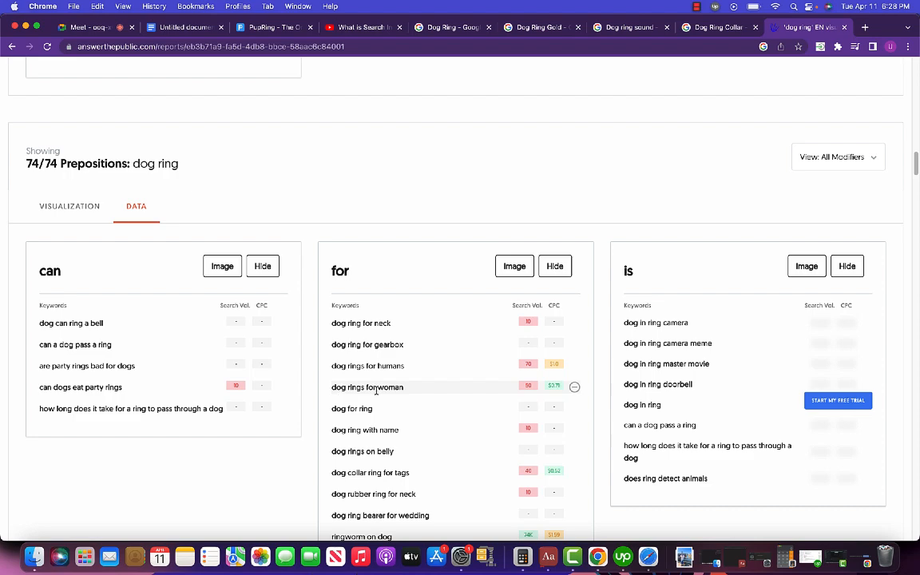
{"action": "scroll", "coordinate": [390, 387], "scroll_direction": "down", "scroll_amount": 2}
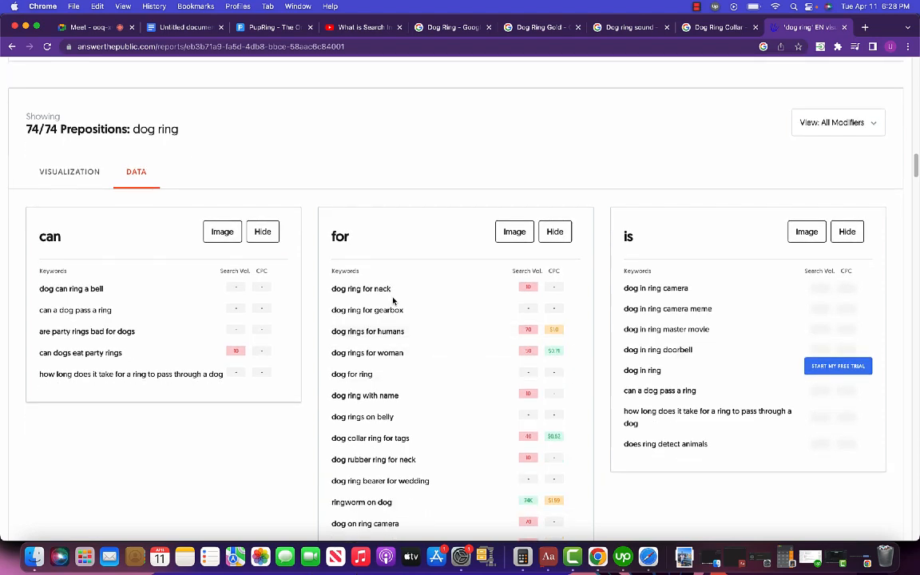
Step: Let everyone send messages in the Google Meet call and show the ring photos on the PupRing website
{"action": "left_click", "coordinate": [88, 27]}
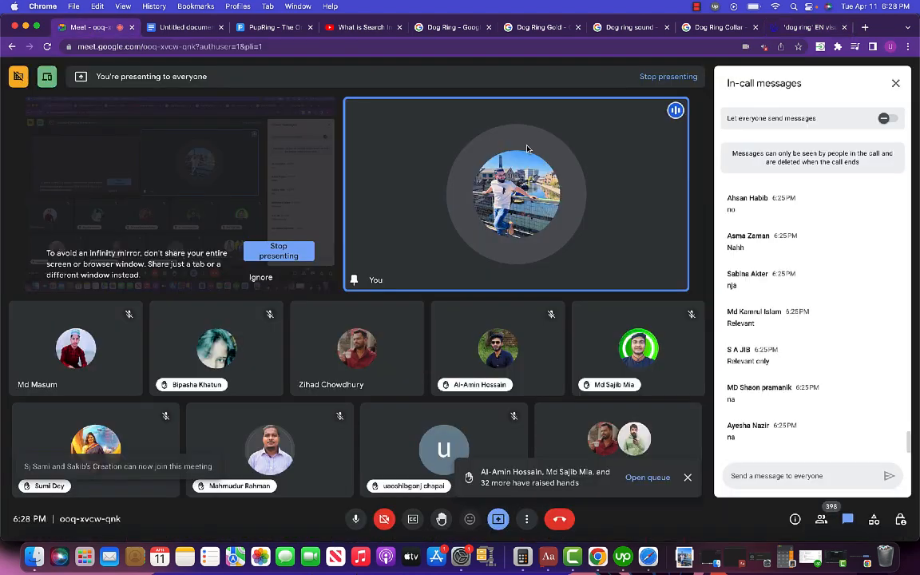
{"action": "left_click", "coordinate": [886, 119]}
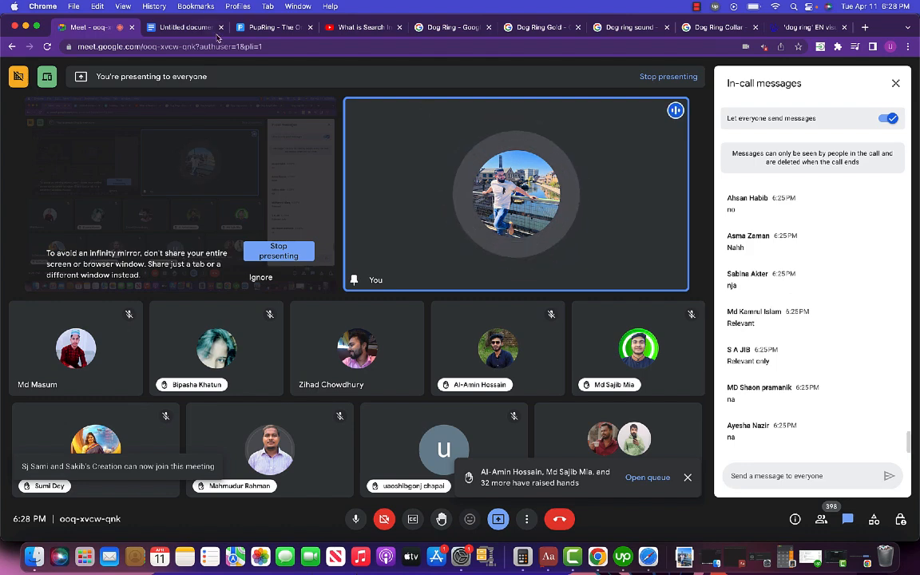
{"action": "left_click", "coordinate": [268, 27]}
{"action": "scroll", "coordinate": [498, 383], "scroll_direction": "down", "scroll_amount": 5}
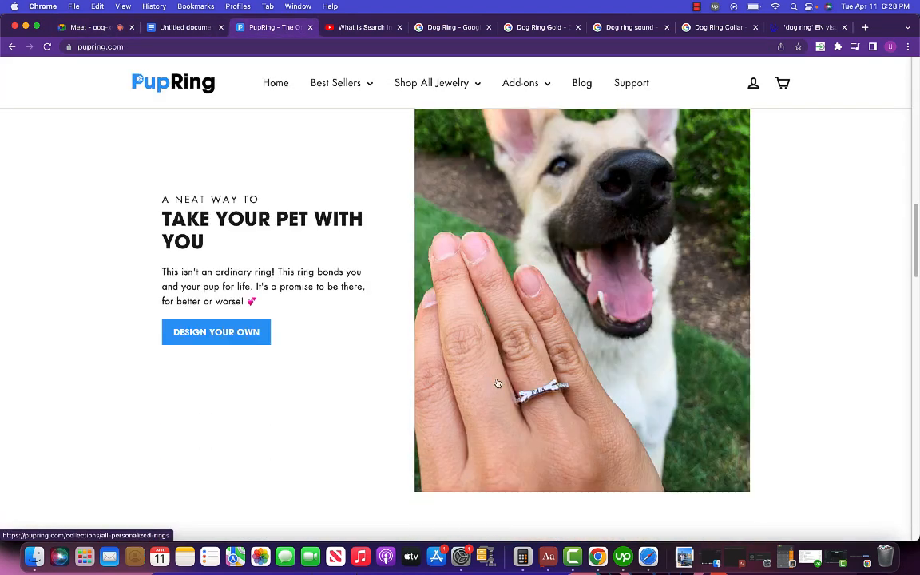
{"action": "scroll", "coordinate": [502, 383], "scroll_direction": "down", "scroll_amount": 1}
{"action": "scroll", "coordinate": [501, 382], "scroll_direction": "up", "scroll_amount": 3}
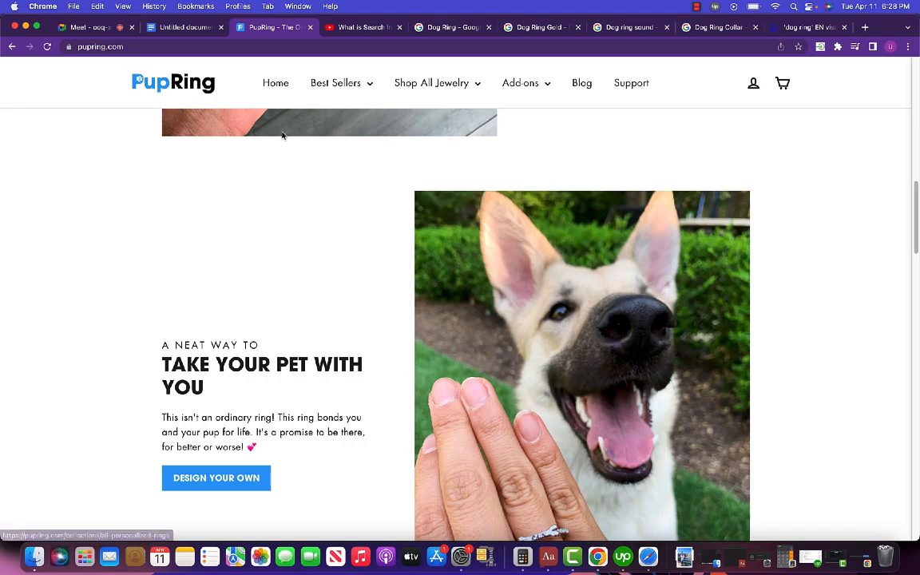
Step: Turn off everyone's messages in the Google Meet call and return to the "for" preposition keywords in the AnswerThePublic report
{"action": "left_click", "coordinate": [85, 27]}
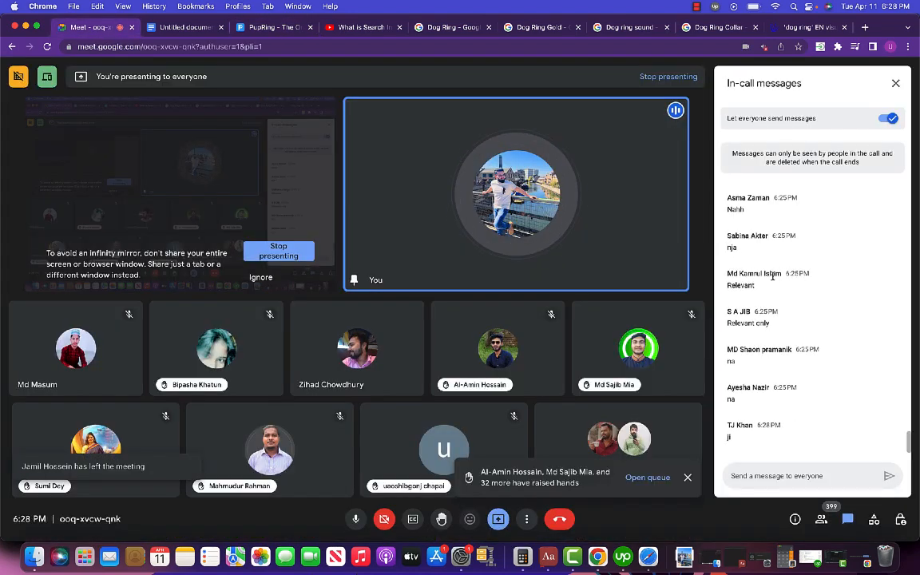
{"action": "left_click", "coordinate": [887, 120]}
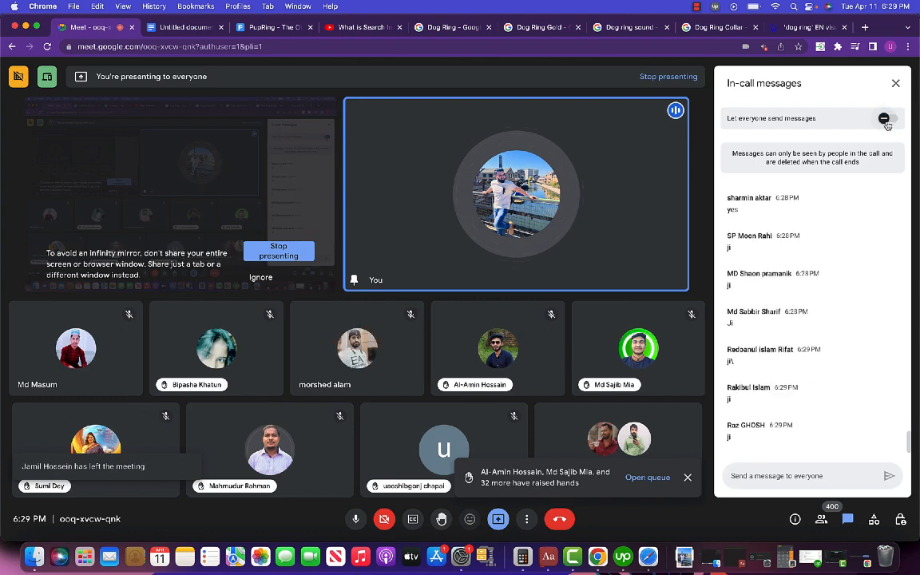
{"action": "left_click", "coordinate": [807, 27]}
{"action": "scroll", "coordinate": [659, 323], "scroll_direction": "down", "scroll_amount": 2}
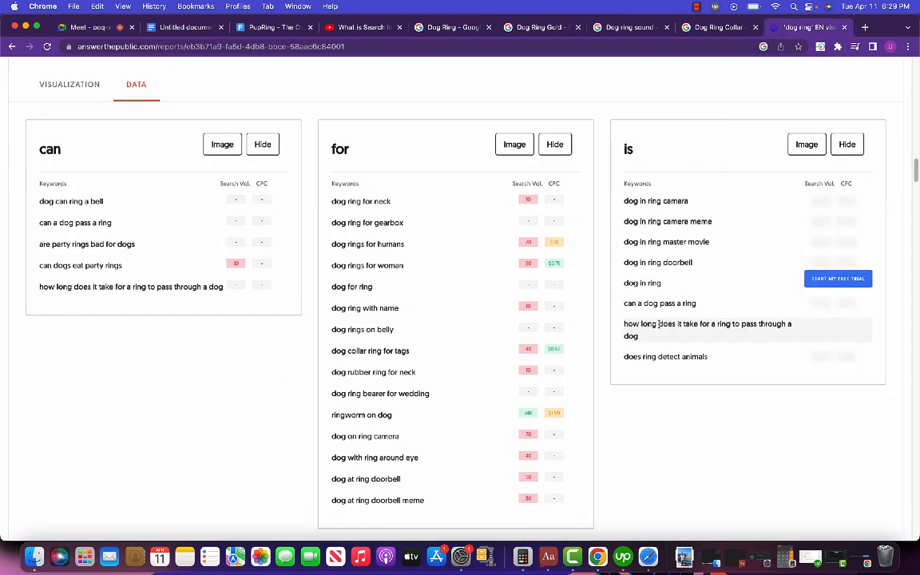
{"action": "scroll", "coordinate": [109, 179], "scroll_direction": "up", "scroll_amount": 1}
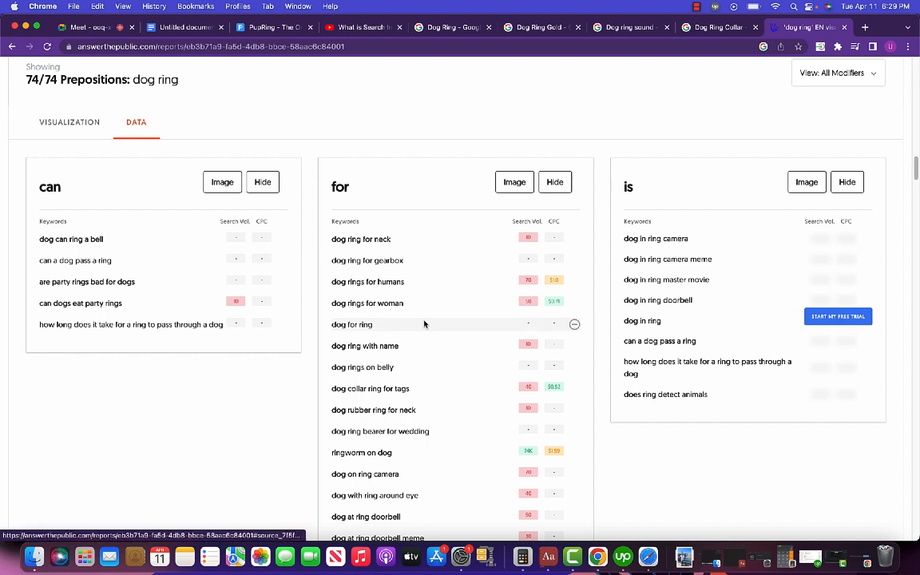
{"action": "scroll", "coordinate": [426, 323], "scroll_direction": "down", "scroll_amount": 1}
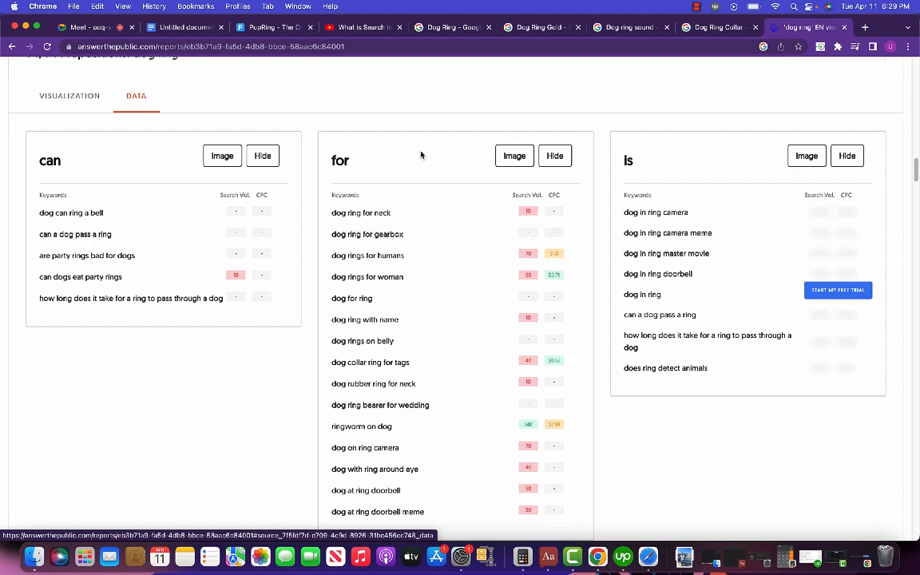
Step: Create a blank Google Sheets spreadsheet in a new tab using the address sheets.new
{"action": "key", "text": "super+t"}
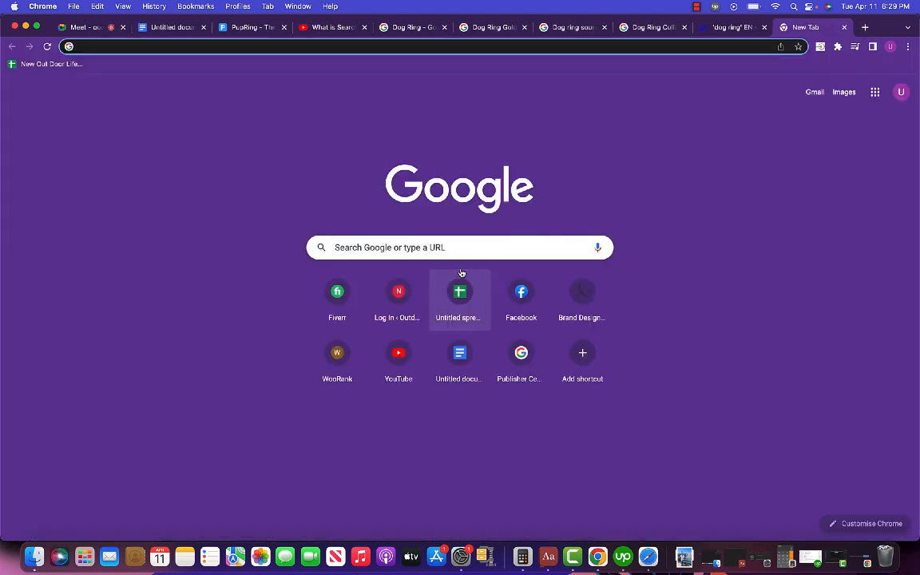
{"action": "left_click", "coordinate": [452, 242]}
{"action": "type", "text": "sheets"}
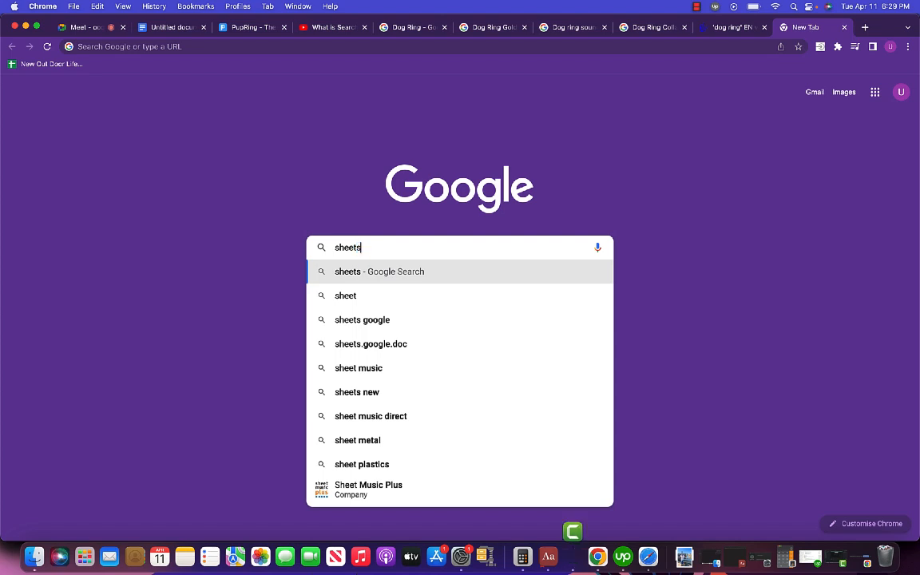
{"action": "type", "text": ".new"}
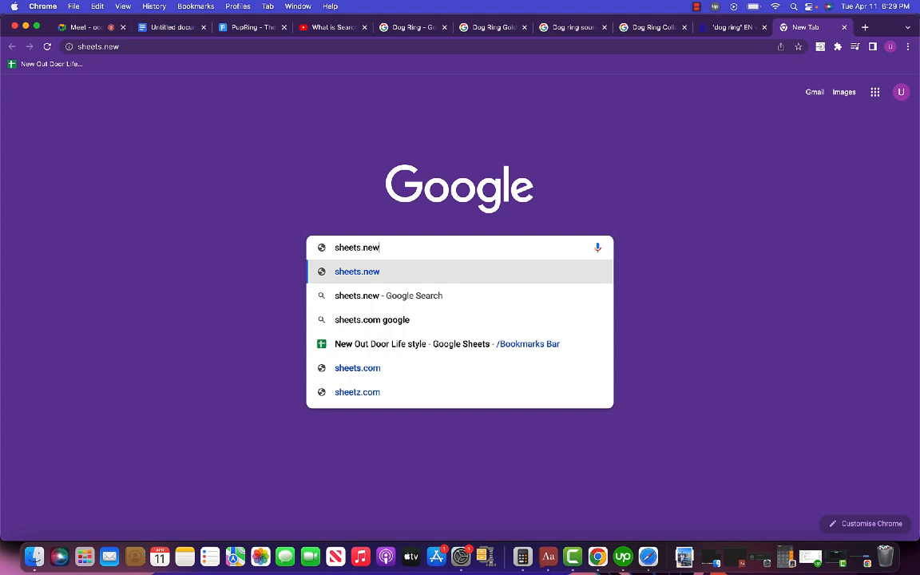
{"action": "key", "text": "Escape"}
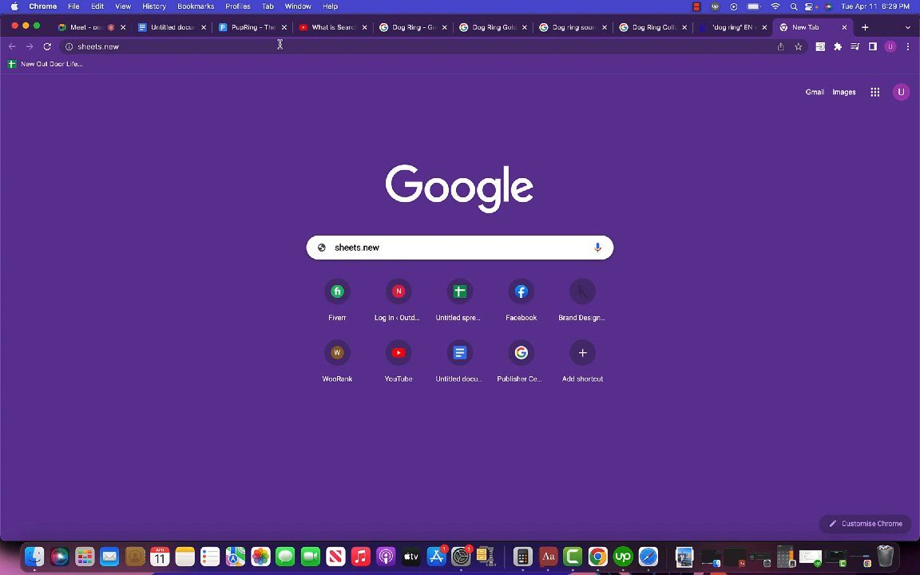
{"action": "key", "text": "Return"}
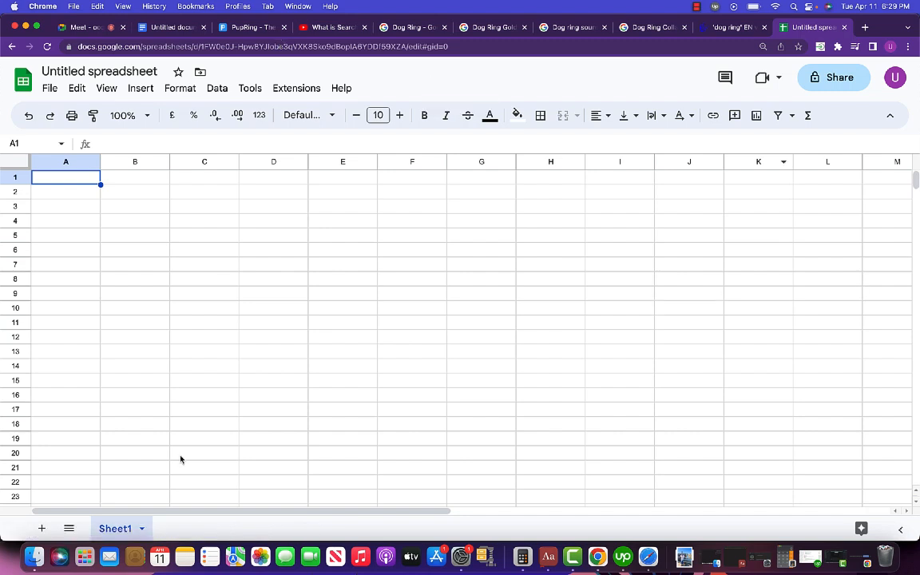
Step: Rename Sheet1 as "Draft of Keywords", correcting the spelling of the last word
{"action": "left_click", "coordinate": [141, 528]}
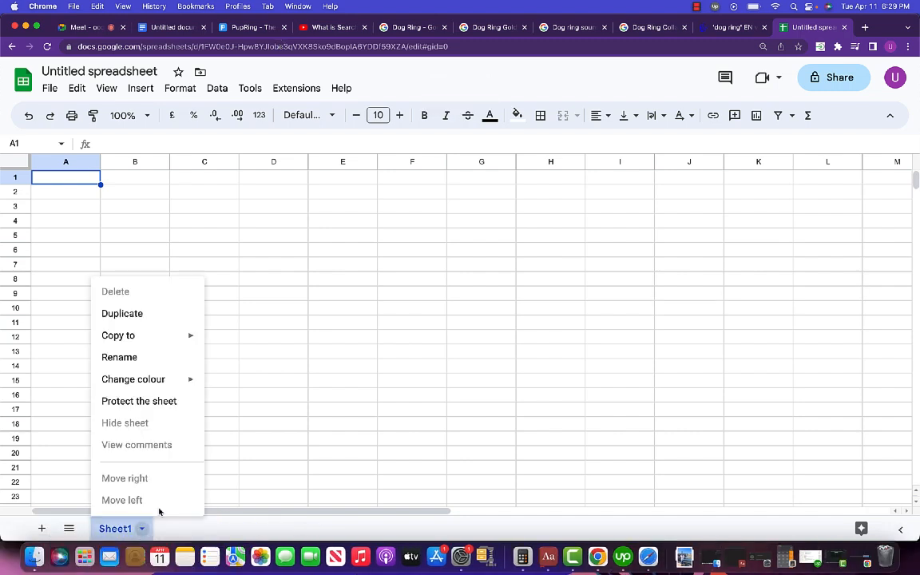
{"action": "left_click", "coordinate": [119, 357]}
{"action": "type", "text": "Dra"}
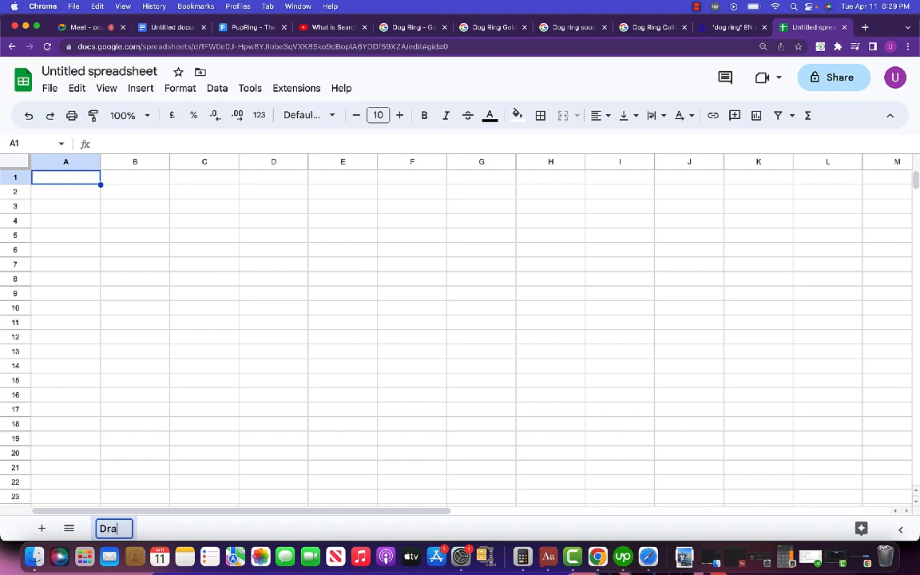
{"action": "type", "text": "ft of Keyw"}
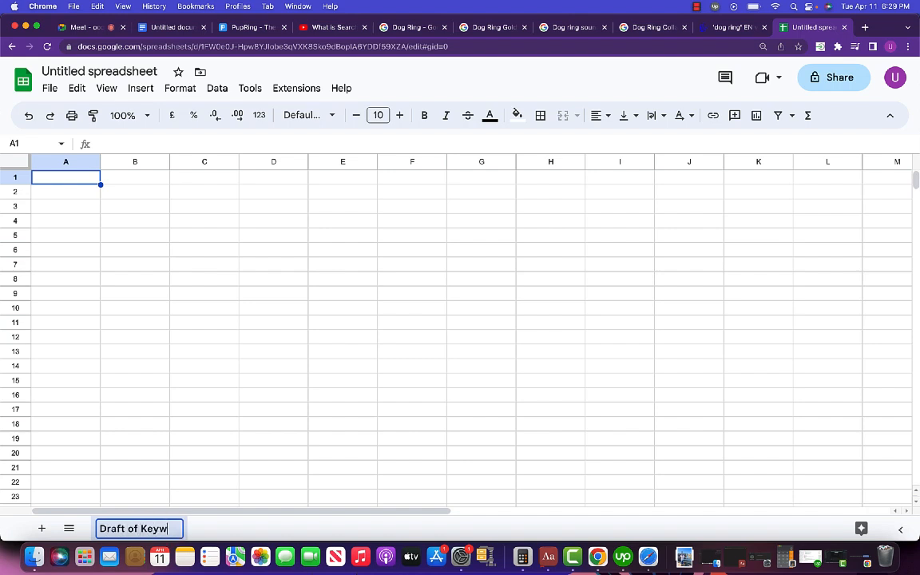
{"action": "type", "text": "orsd"}
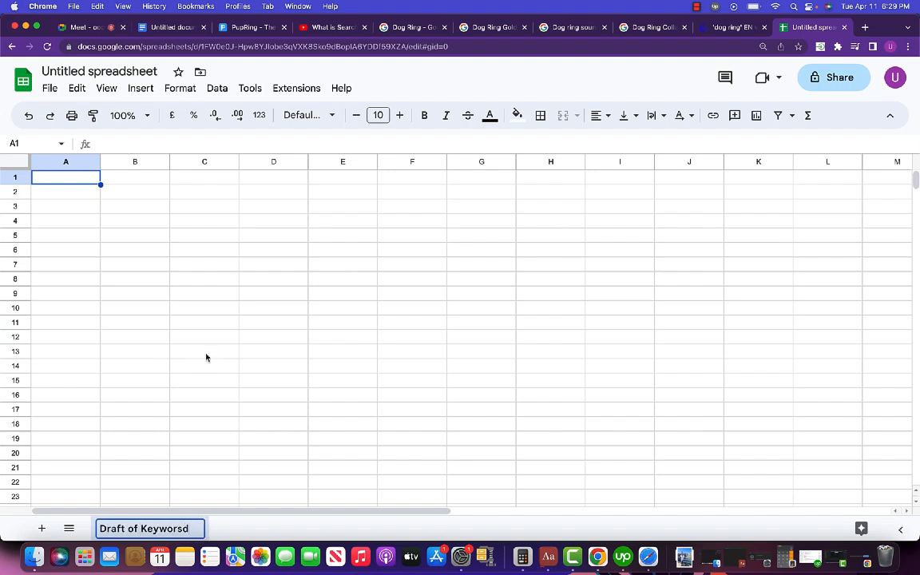
{"action": "key", "text": "Return"}
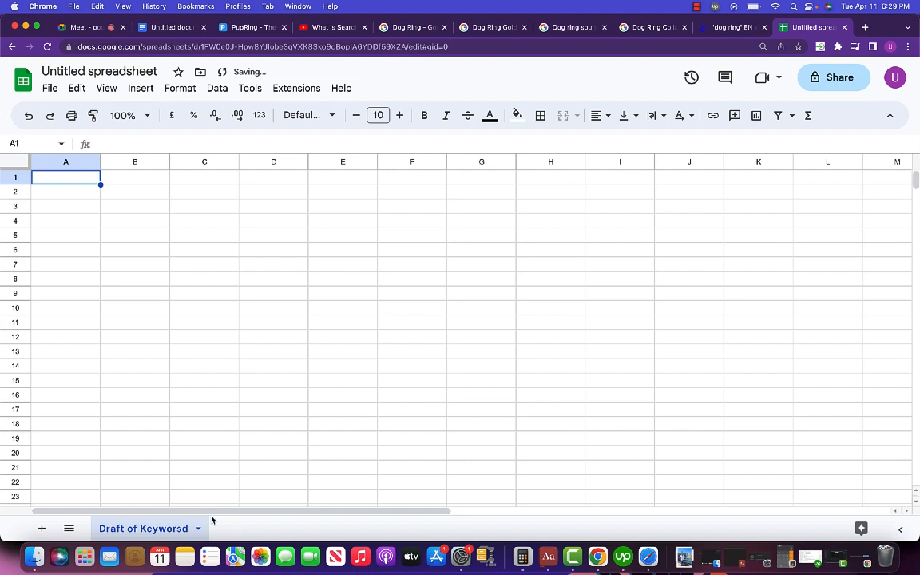
{"action": "left_click", "coordinate": [199, 529]}
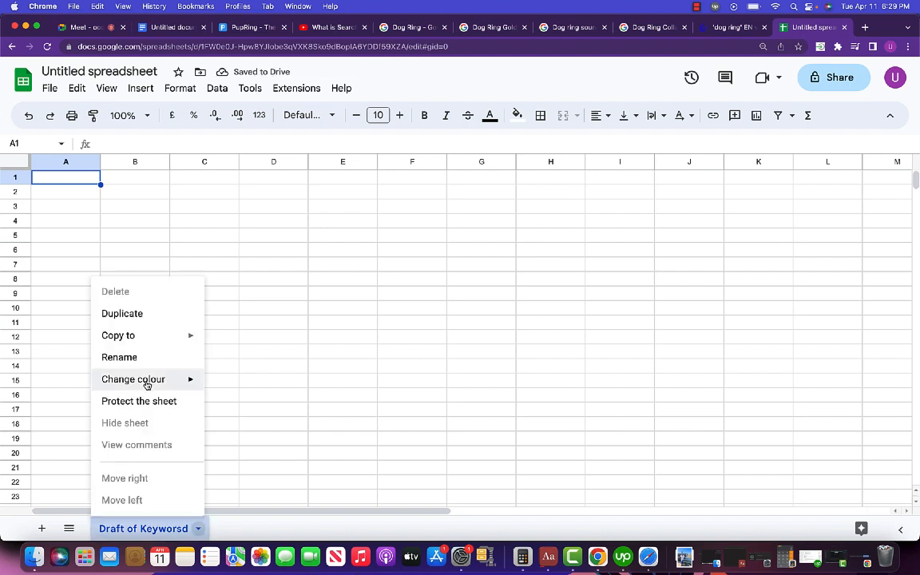
{"action": "left_click", "coordinate": [124, 357]}
{"action": "left_click", "coordinate": [189, 528]}
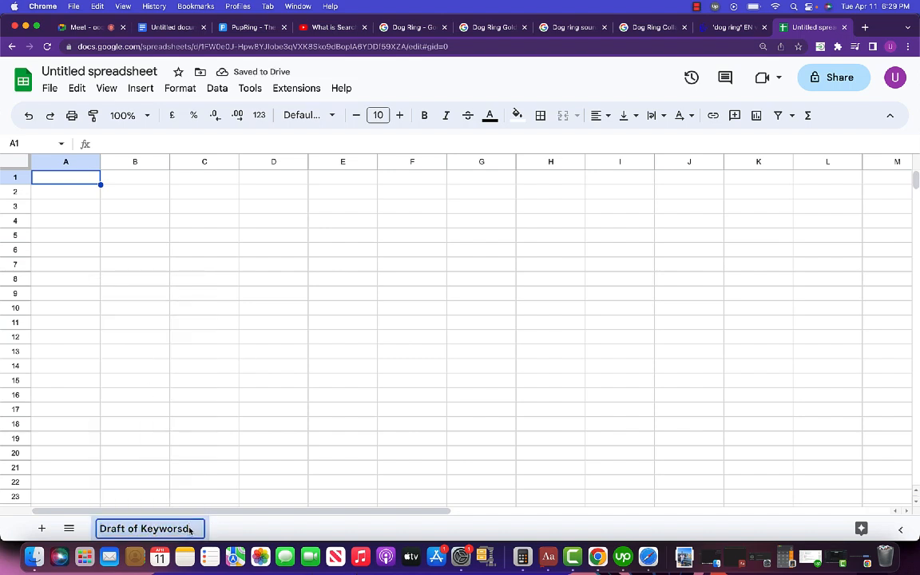
{"action": "key", "text": "BackSpace"}
{"action": "key", "text": "BackSpace"}
{"action": "type", "text": "ds"}
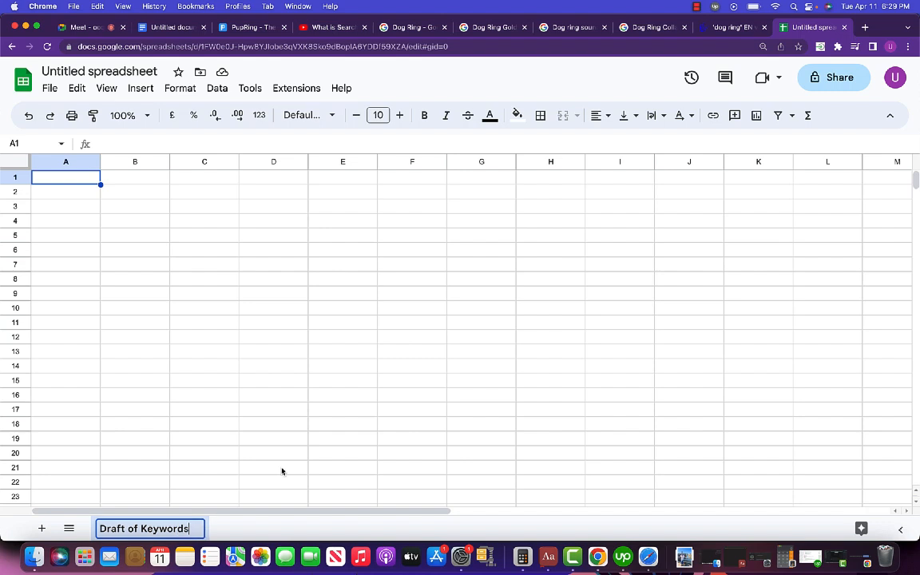
{"action": "left_click", "coordinate": [293, 460]}
Step: Copy the keyword list from "Dog ring" to "Dog Ring Collar" in the Google Docs document into the spreadsheet starting at cell B5
{"action": "left_click", "coordinate": [156, 27]}
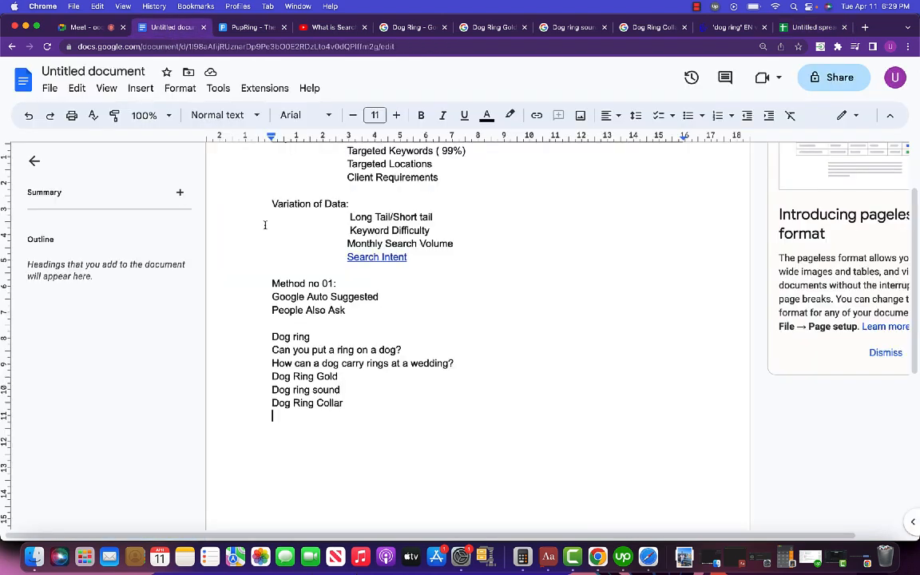
{"action": "left_click_drag", "start_coordinate": [271, 336], "coordinate": [362, 410]}
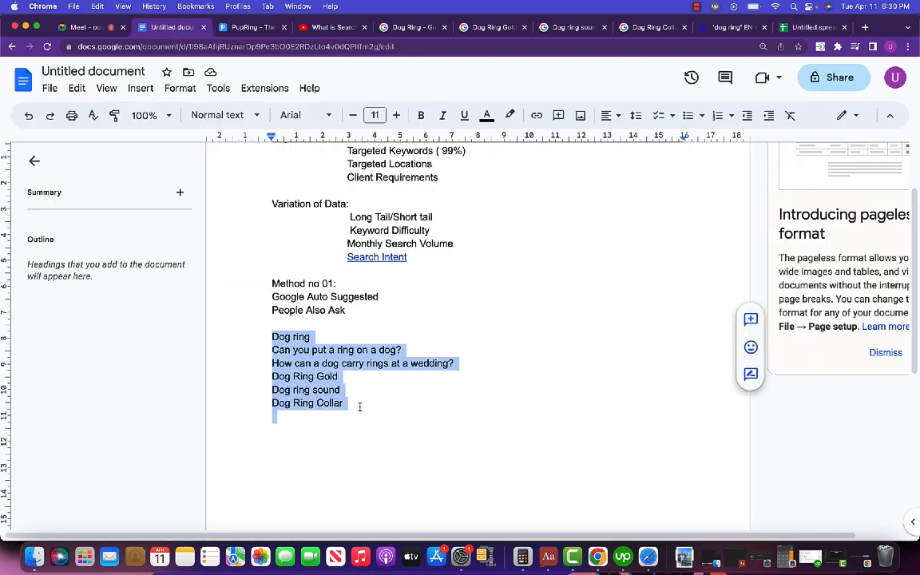
{"action": "key", "text": "super+c"}
{"action": "left_click", "coordinate": [814, 28]}
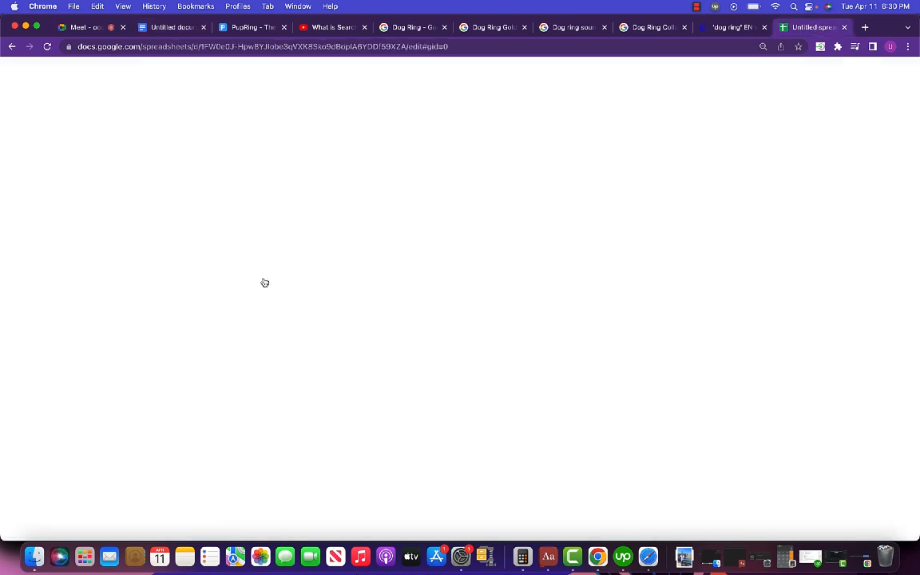
{"action": "left_click", "coordinate": [150, 236]}
{"action": "key", "text": "super+v"}
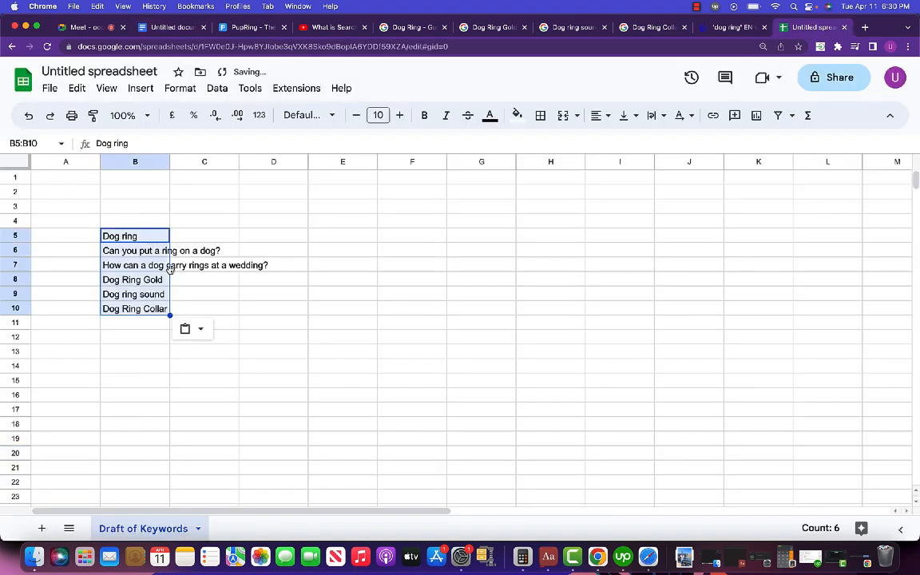
{"action": "left_click", "coordinate": [461, 310]}
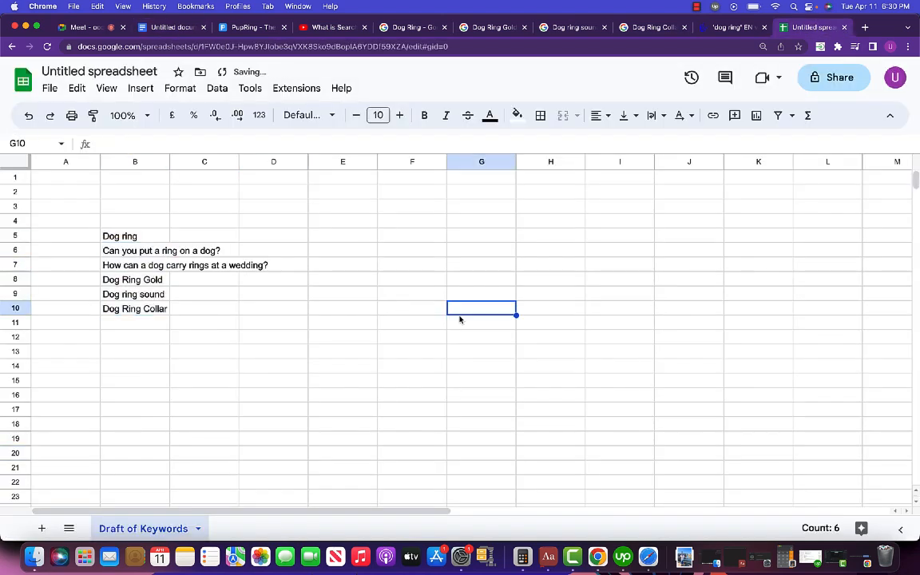
Step: Try to copy the whole "for" keyword list from AnswerThePublic into the spreadsheet starting at B11, and undo the paste
{"action": "left_click", "coordinate": [730, 28]}
{"action": "left_click_drag", "start_coordinate": [333, 212], "coordinate": [429, 387]}
{"action": "scroll", "coordinate": [437, 425], "scroll_direction": "down", "scroll_amount": 3}
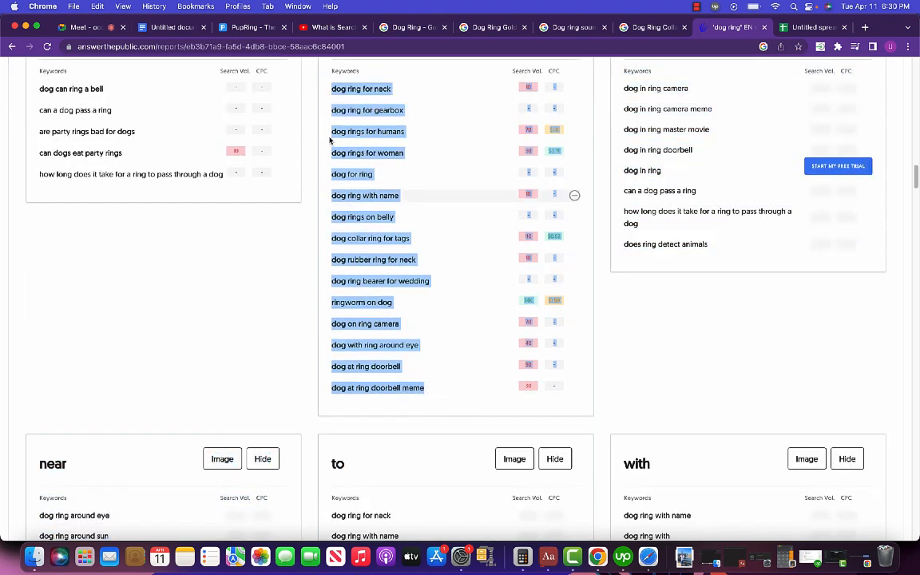
{"action": "key", "text": "ctrl+Tab"}
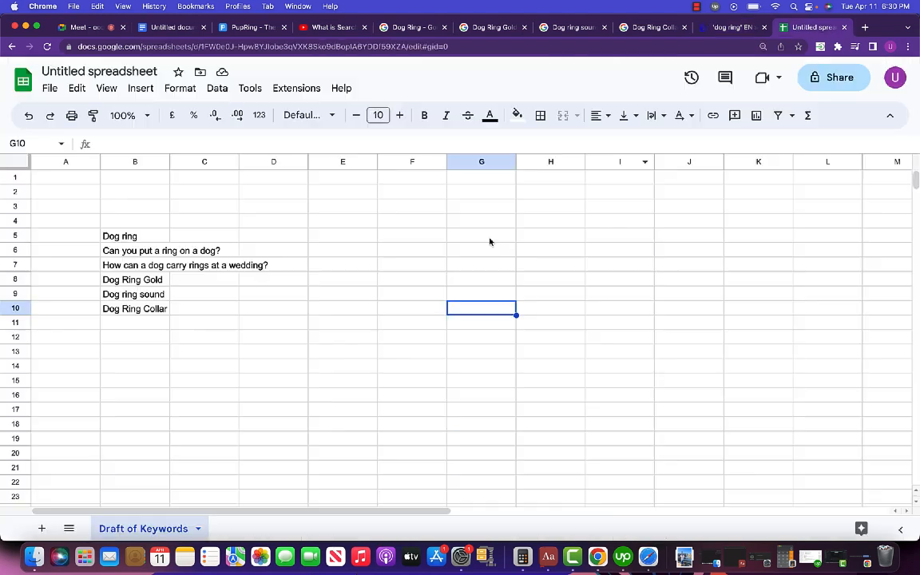
{"action": "left_click", "coordinate": [146, 326]}
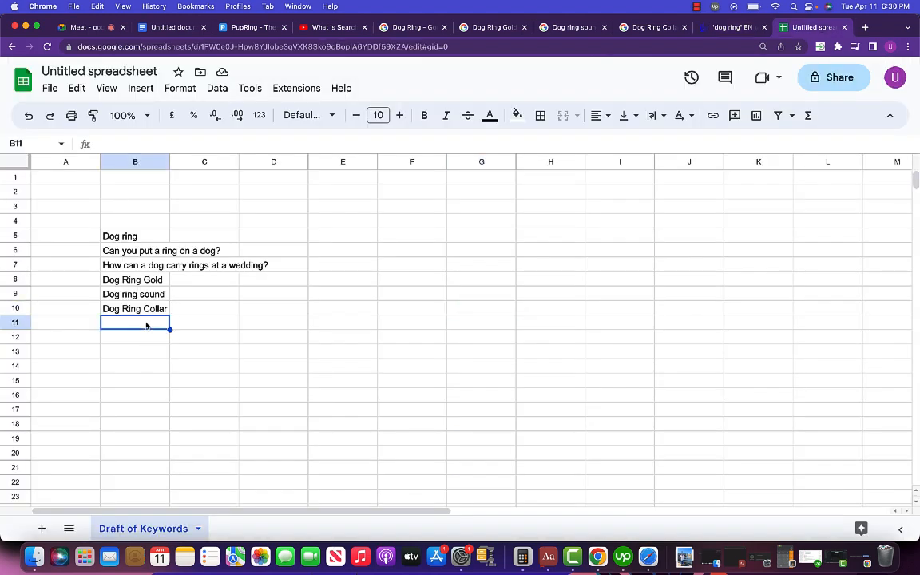
{"action": "key", "text": "super+v"}
{"action": "key", "text": "super+z"}
{"action": "key", "text": "super+v"}
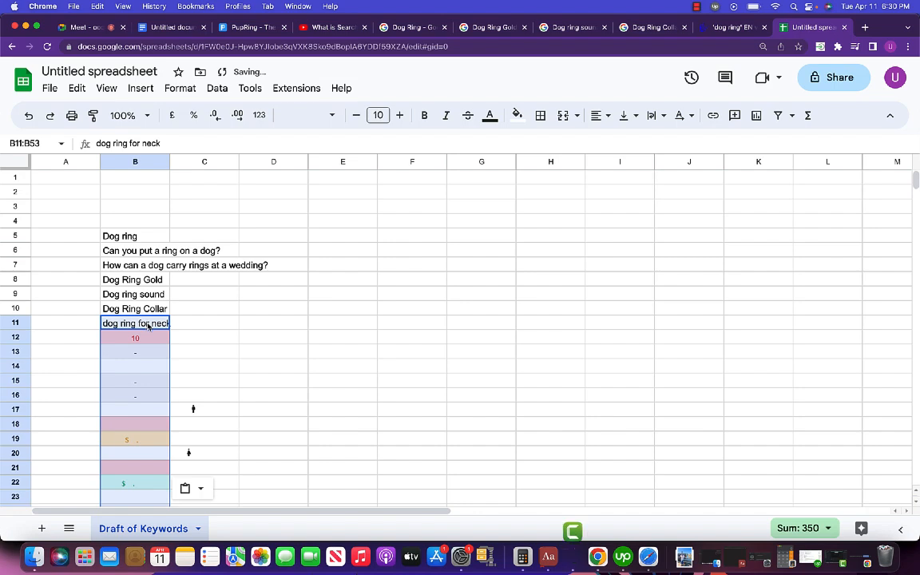
{"action": "key", "text": "super+c"}
{"action": "key", "text": "super+z"}
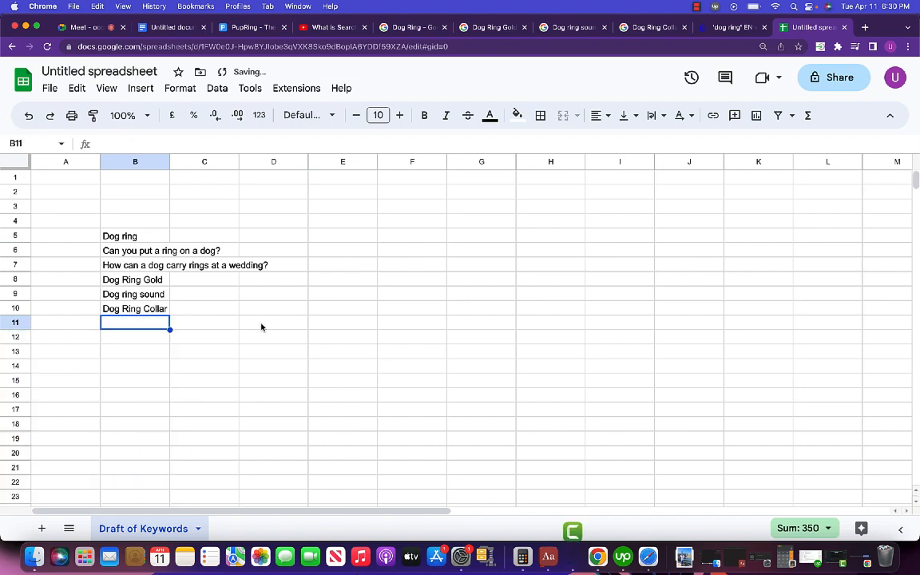
Step: Switch to the Google Meet call, let everyone send messages for their replies, and turn messaging off again
{"action": "key", "text": "super+1"}
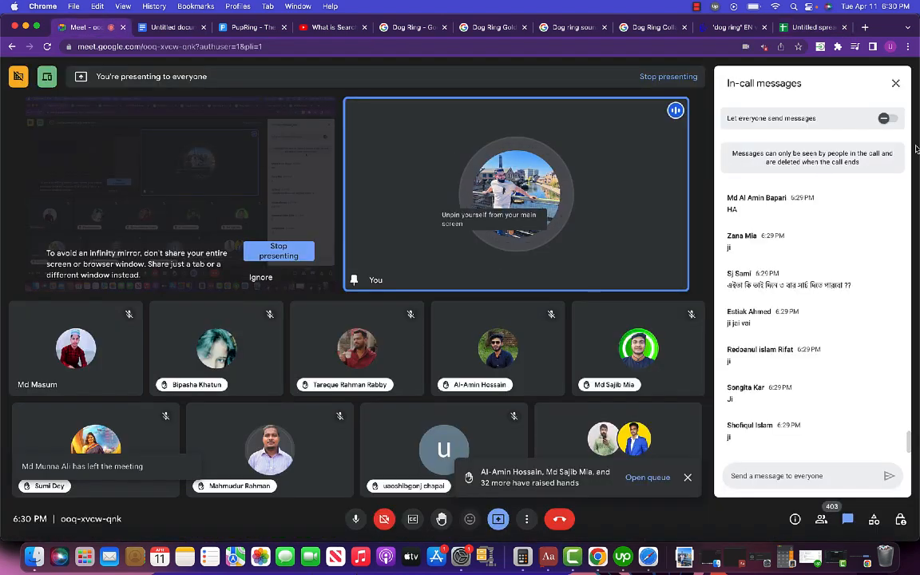
{"action": "left_click", "coordinate": [796, 119]}
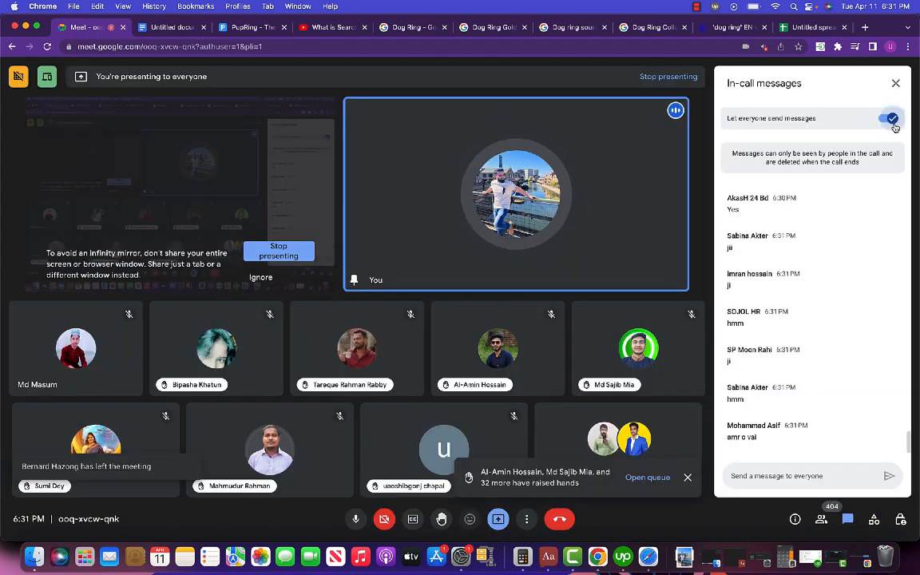
{"action": "left_click", "coordinate": [894, 125]}
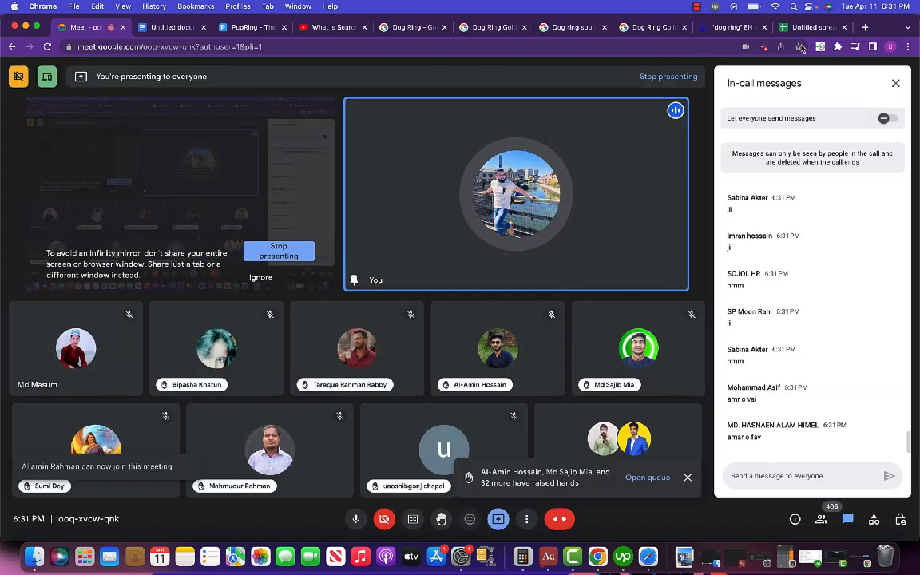
Step: Copy only the keyword "dog ring for neck" from the AnswerThePublic "for" list into cell B11 of the spreadsheet
{"action": "left_click", "coordinate": [799, 29]}
{"action": "left_click", "coordinate": [721, 29]}
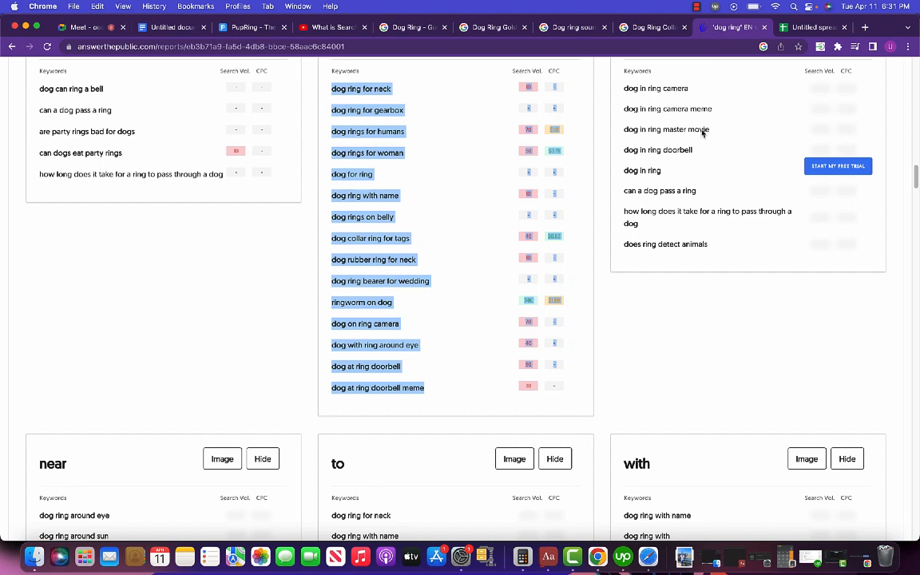
{"action": "left_click", "coordinate": [658, 374]}
{"action": "scroll", "coordinate": [479, 236], "scroll_direction": "up", "scroll_amount": 2}
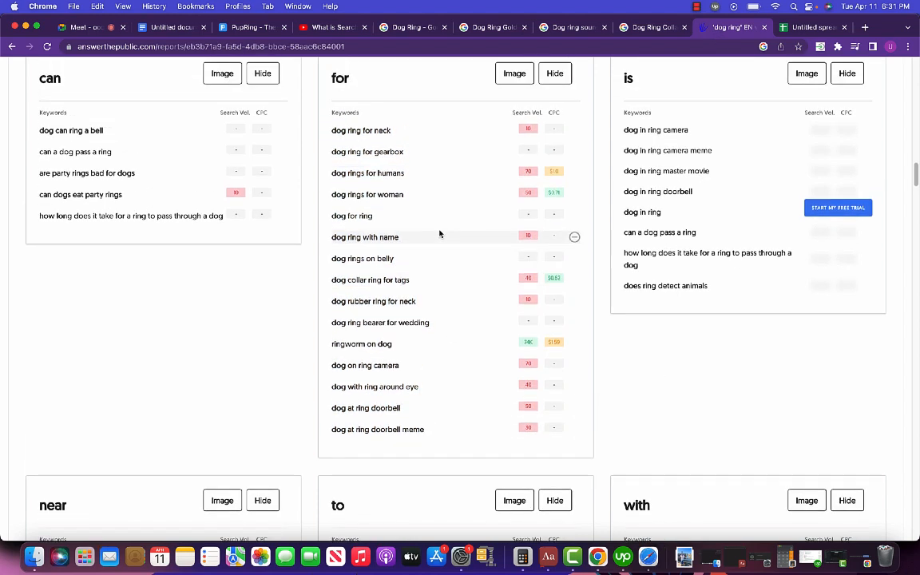
{"action": "left_click_drag", "start_coordinate": [333, 132], "coordinate": [389, 131]}
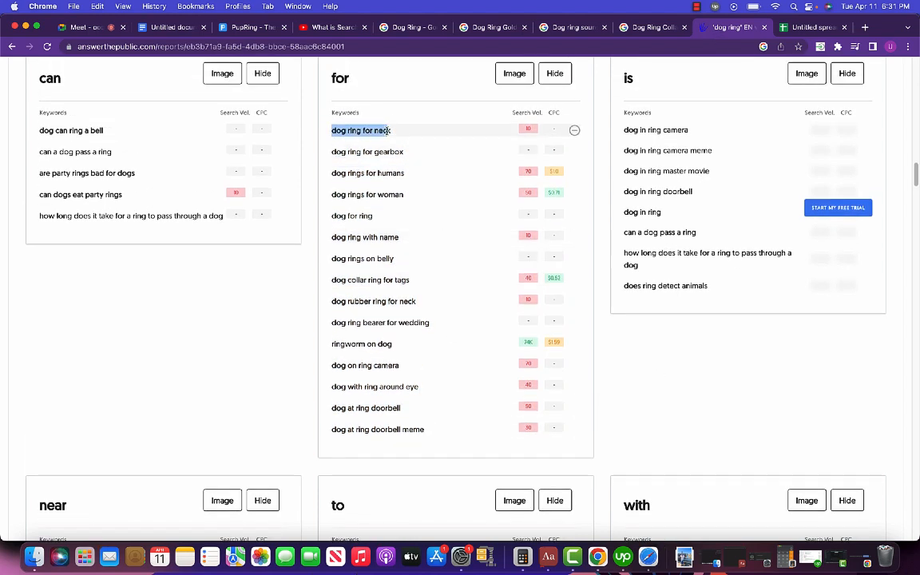
{"action": "key", "text": "super+c"}
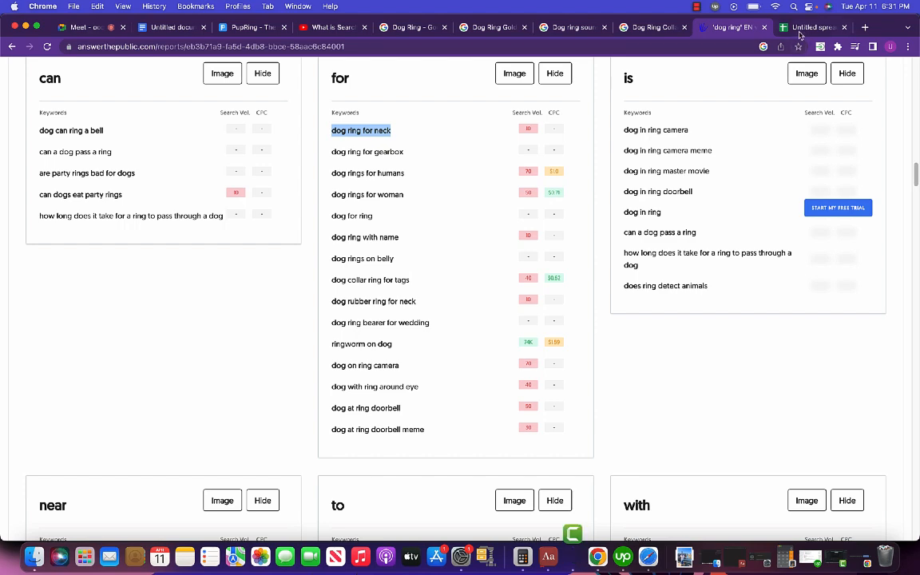
{"action": "left_click", "coordinate": [802, 32]}
{"action": "key", "text": "super+v"}
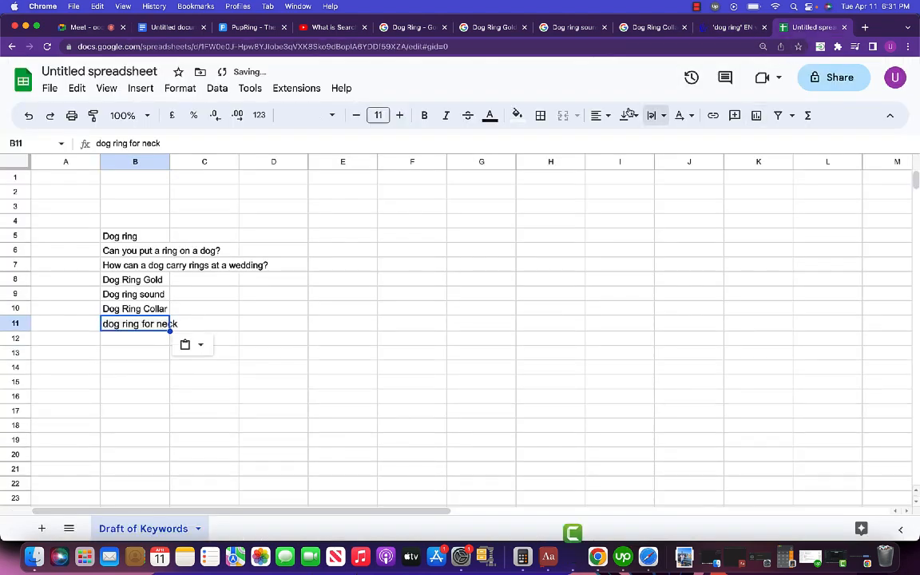
Step: Copy the keyword "dog ring for gearbox" from the AnswerThePublic "for" list into cell B12 of the spreadsheet
{"action": "key", "text": "ctrl+shift+Tab"}
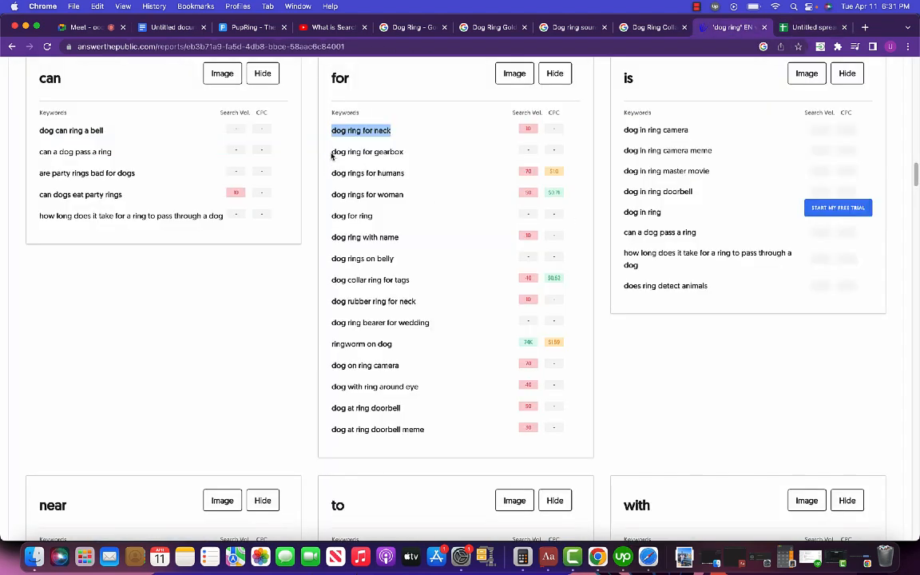
{"action": "left_click_drag", "start_coordinate": [331, 154], "coordinate": [407, 150]}
{"action": "left_click", "coordinate": [809, 32]}
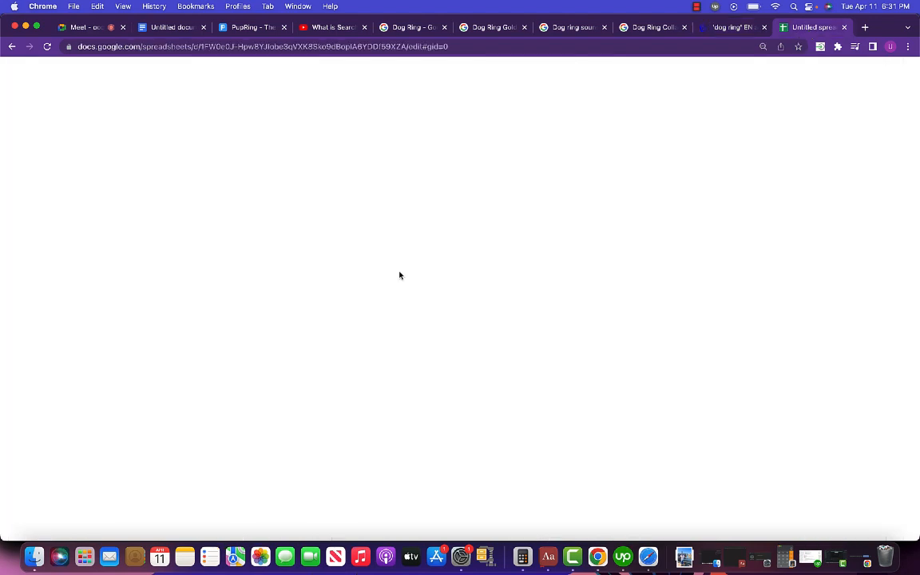
{"action": "left_click", "coordinate": [134, 344]}
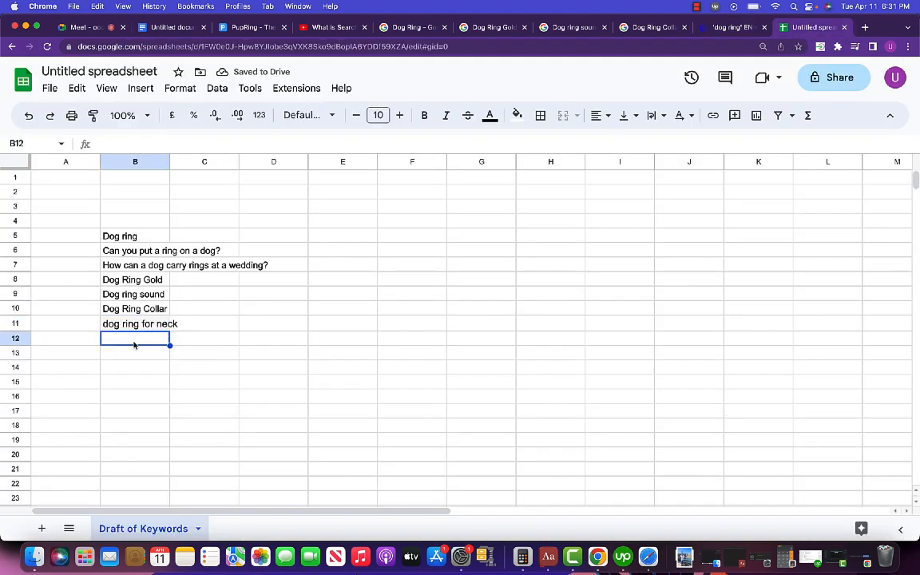
{"action": "key", "text": "super+v"}
Step: Copy "dog rings for humans" from AnswerThePublic into cell B13 and widen column B to fit the longest keyword
{"action": "left_click", "coordinate": [735, 30]}
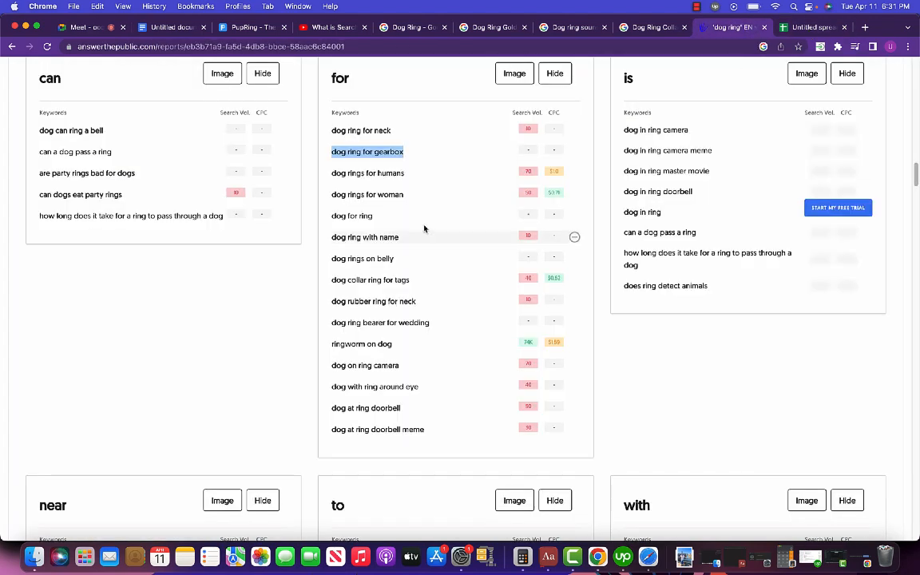
{"action": "left_click_drag", "start_coordinate": [331, 172], "coordinate": [406, 179]}
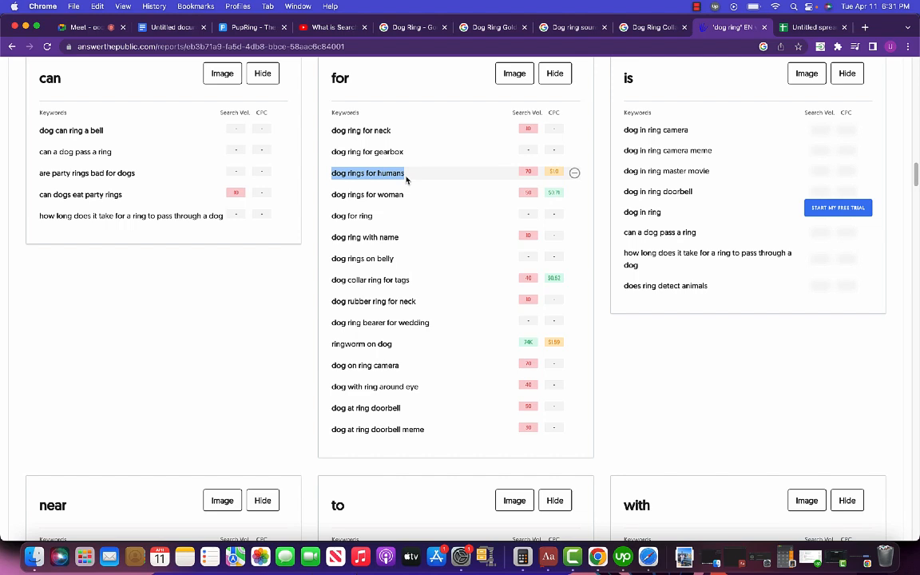
{"action": "left_click", "coordinate": [804, 29]}
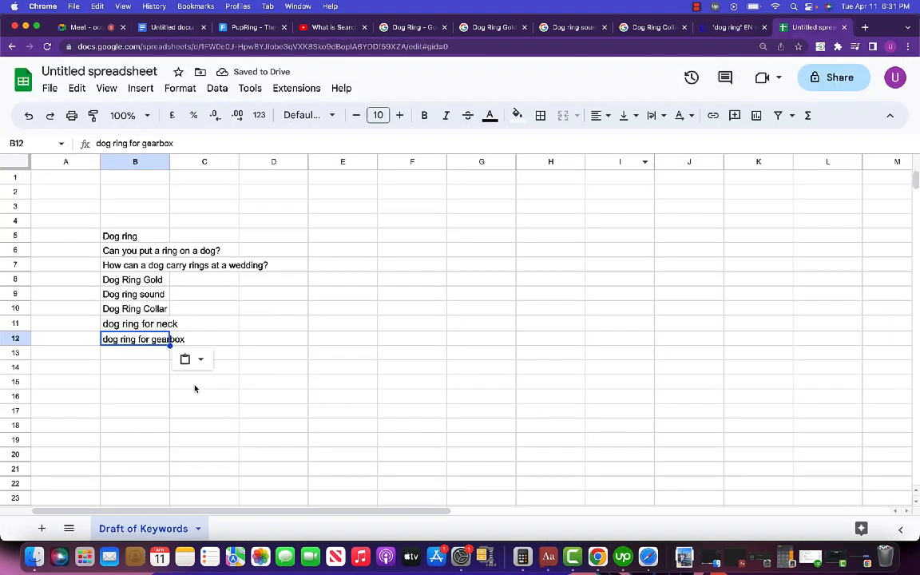
{"action": "left_click", "coordinate": [151, 354]}
{"action": "key", "text": "super+v"}
{"action": "left_click", "coordinate": [418, 353]}
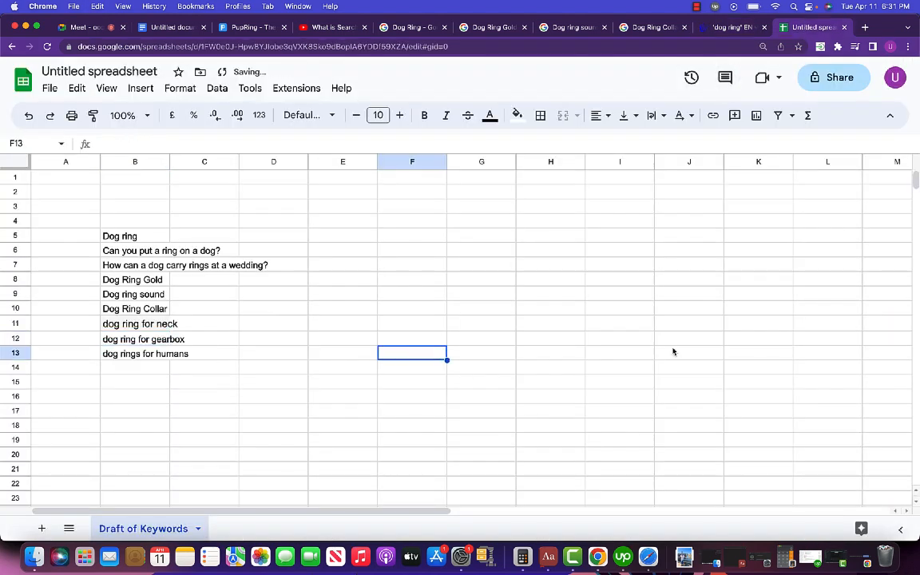
{"action": "left_click_drag", "start_coordinate": [169, 162], "coordinate": [272, 161]}
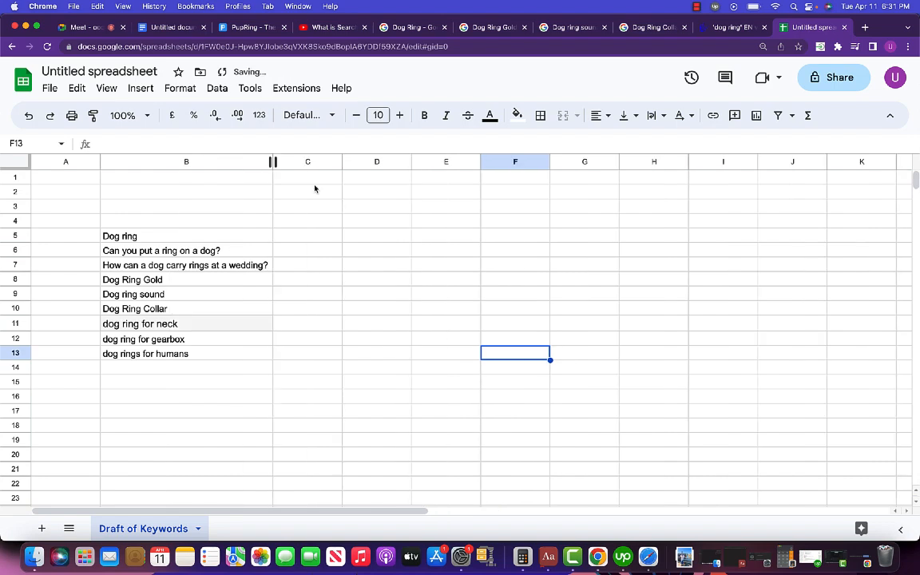
Step: Return to the Google Meet call and let everyone send messages
{"action": "left_click", "coordinate": [87, 27]}
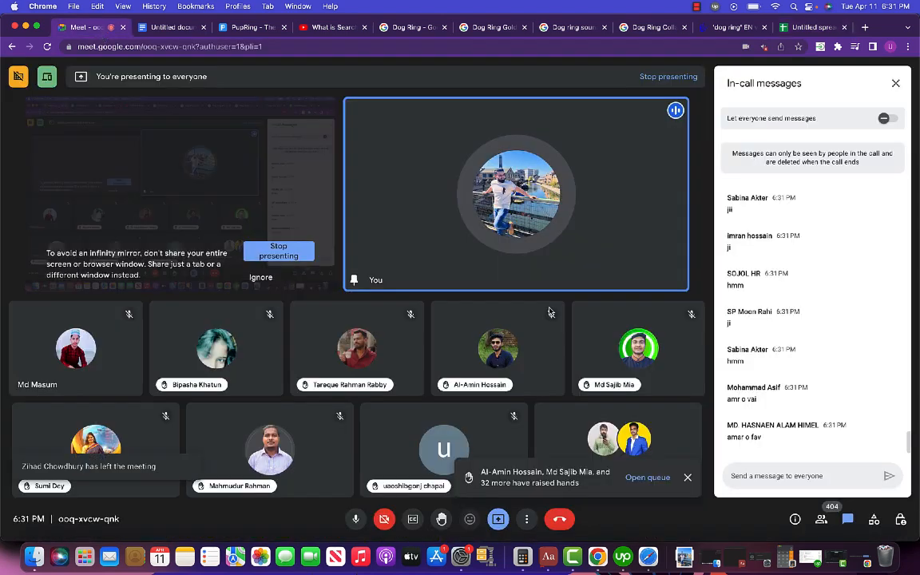
{"action": "left_click", "coordinate": [887, 118]}
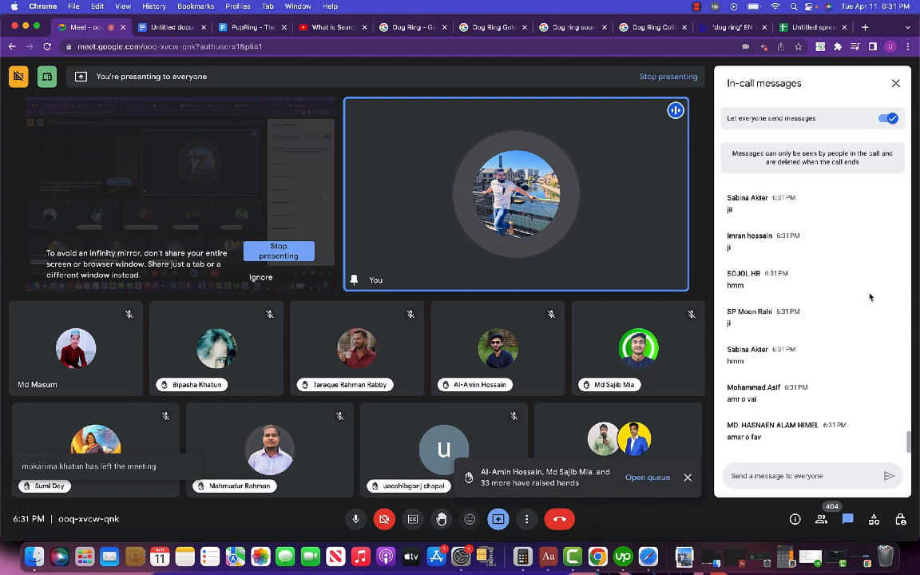
Step: Search Google in a new tab for "ahrefs keyword generator" and open the Ahrefs Free Keyword Generator tool
{"action": "left_click", "coordinate": [863, 26]}
{"action": "type", "text": "a"}
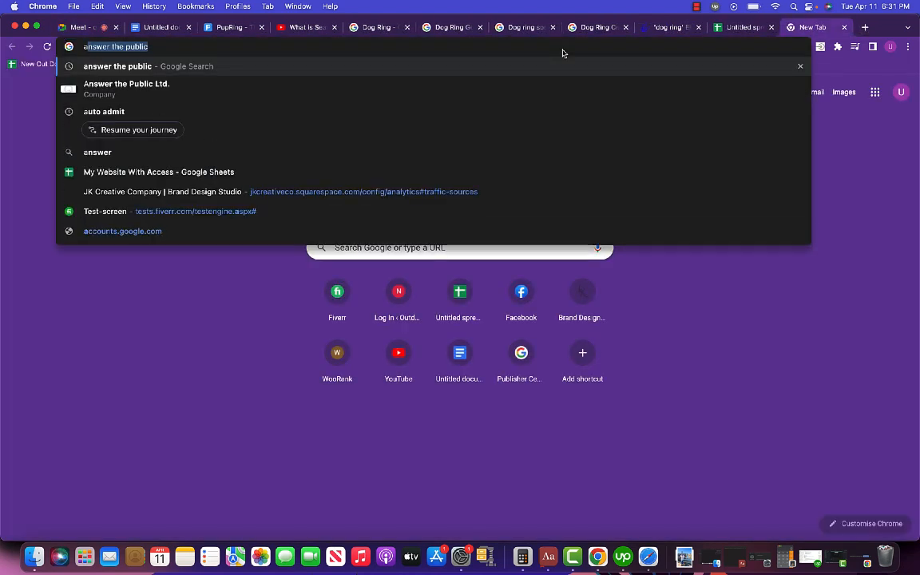
{"action": "type", "text": "hre"}
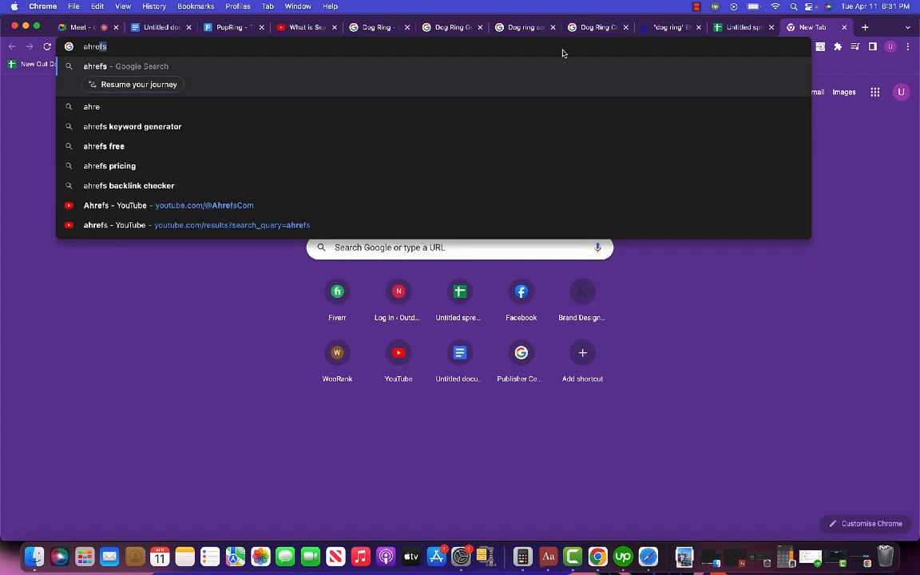
{"action": "type", "text": "fs keyw"}
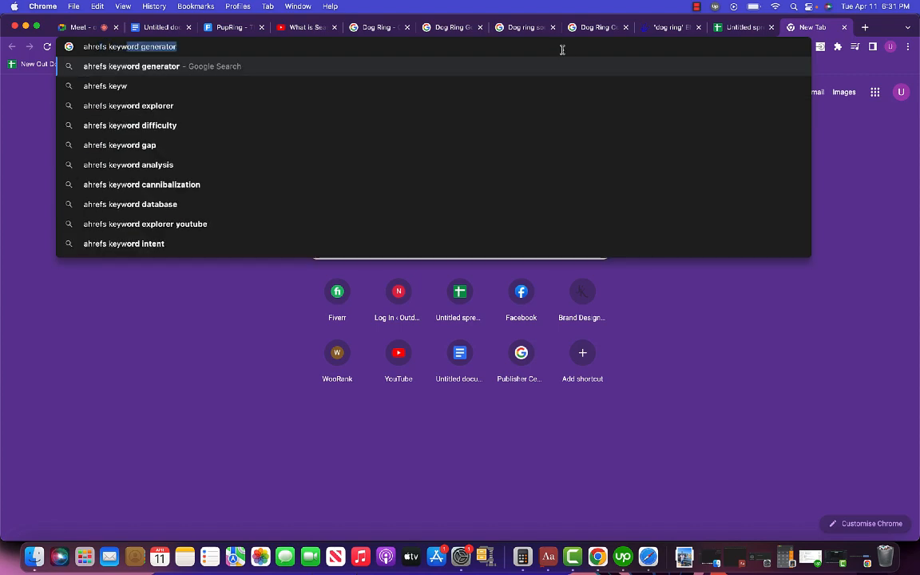
{"action": "key", "text": "Return"}
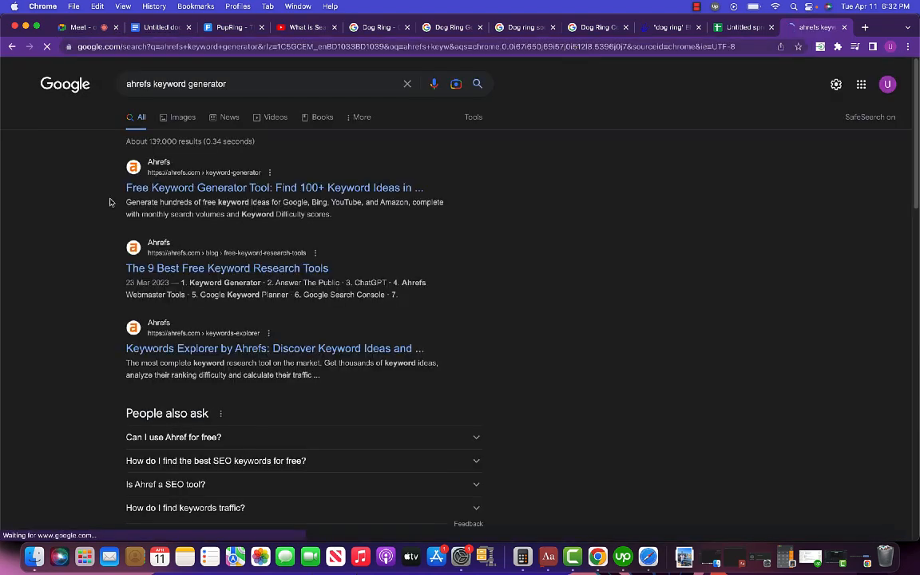
{"action": "left_click", "coordinate": [168, 189]}
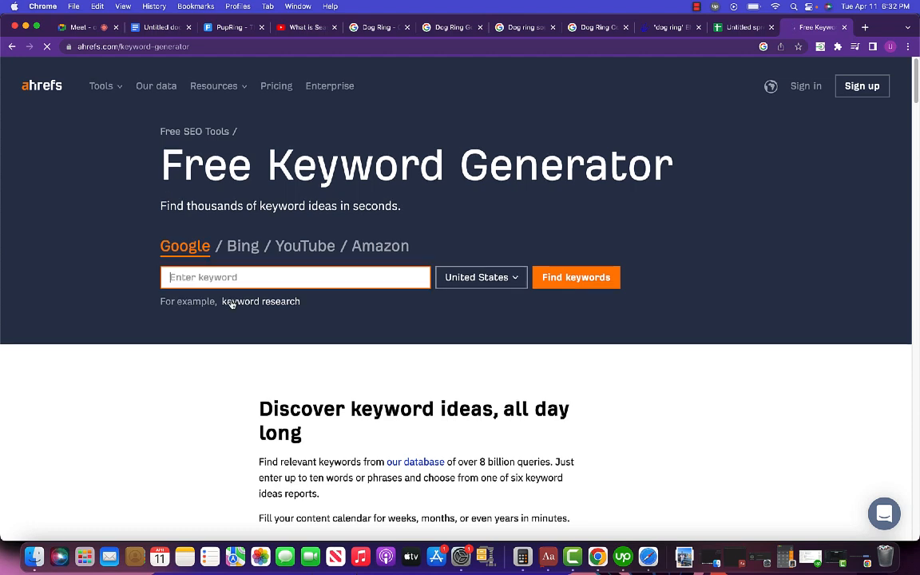
Step: Find Google keyword ideas for "dog ring" with United States as the country
{"action": "type", "text": "dog ring"}
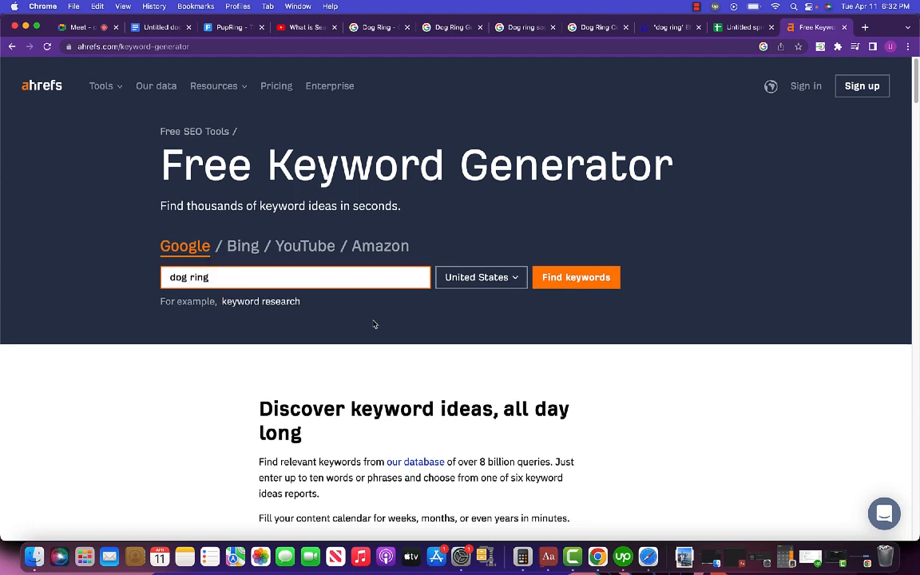
{"action": "left_click", "coordinate": [478, 279]}
{"action": "scroll", "coordinate": [508, 391], "scroll_direction": "down", "scroll_amount": 10}
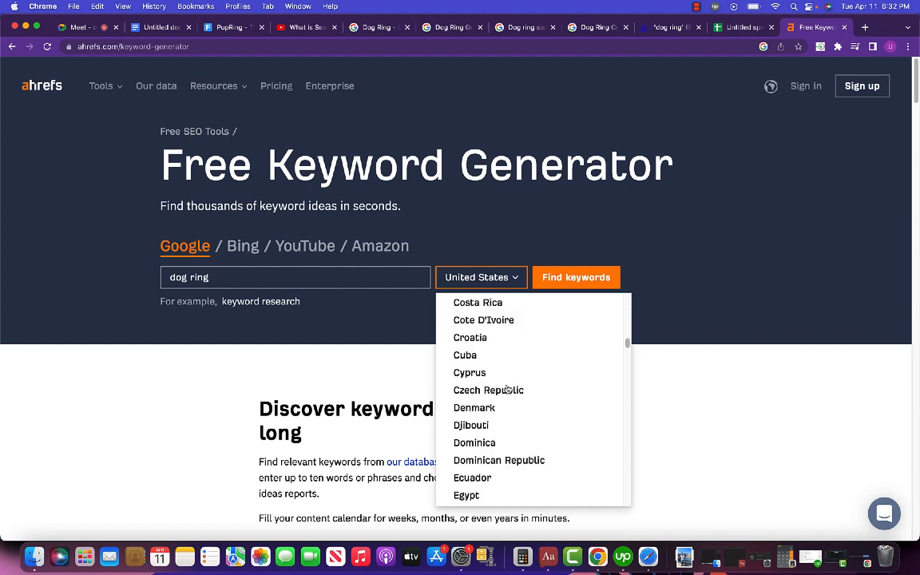
{"action": "scroll", "coordinate": [508, 389], "scroll_direction": "down", "scroll_amount": 20}
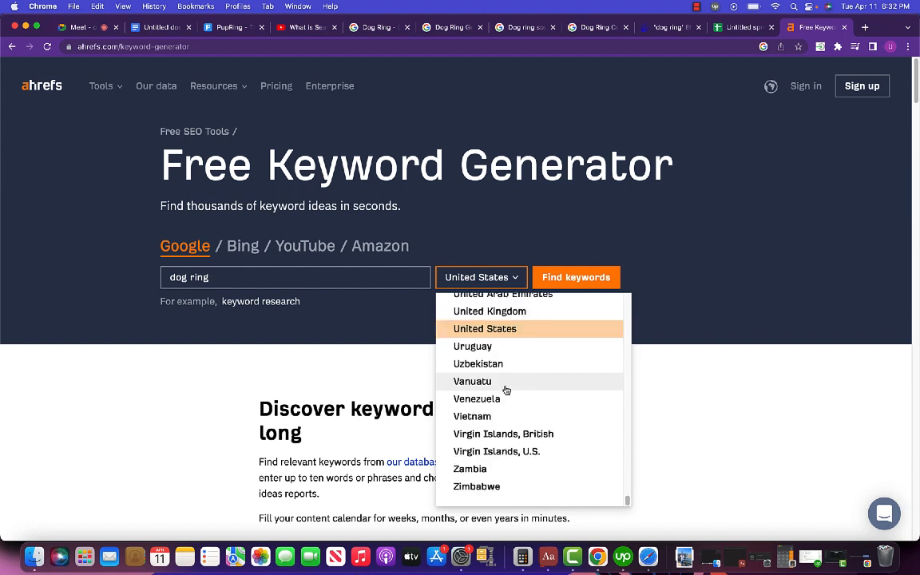
{"action": "left_click", "coordinate": [519, 332]}
{"action": "left_click", "coordinate": [569, 286]}
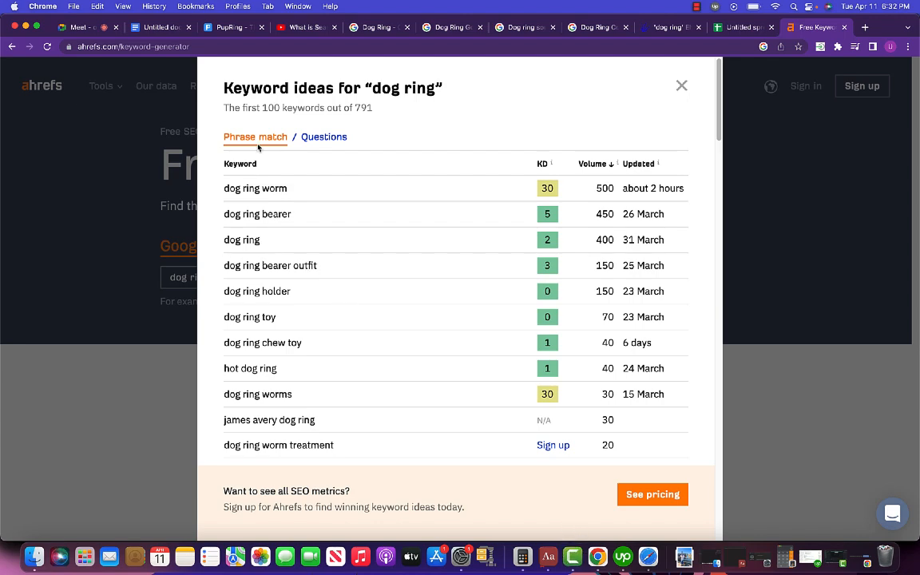
Step: Check the replies in the Google Meet chat, turn off everyone's messages, and return to the Ahrefs keyword ideas
{"action": "left_click", "coordinate": [86, 27]}
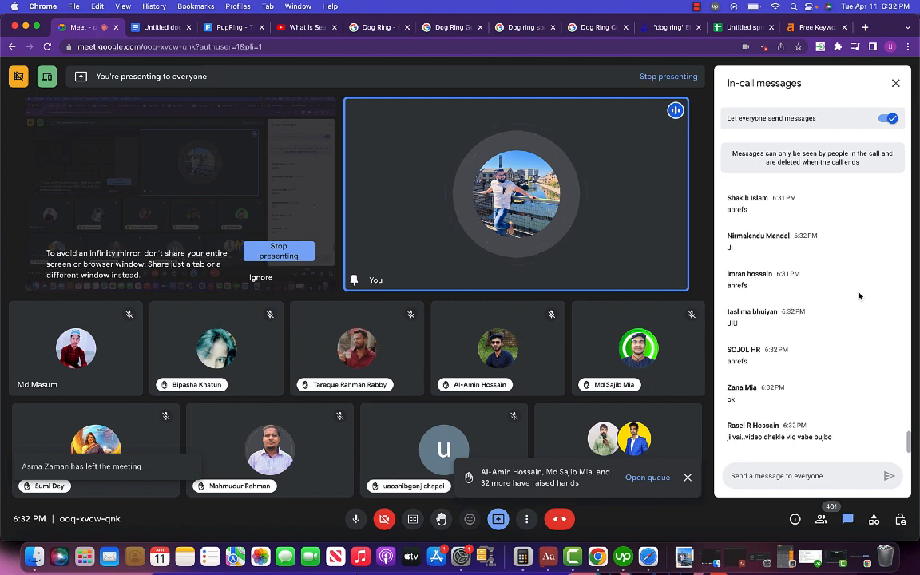
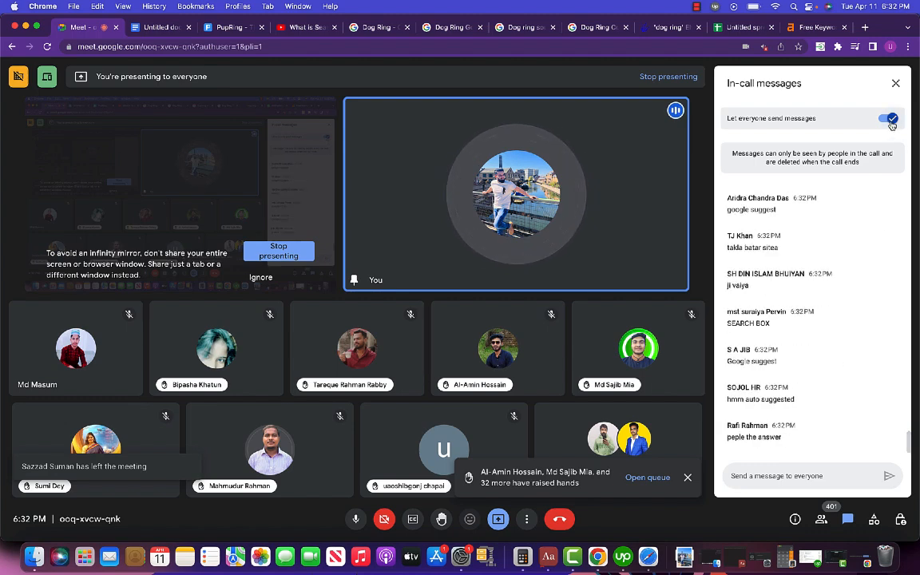
{"action": "left_click", "coordinate": [802, 118]}
{"action": "left_click", "coordinate": [817, 31]}
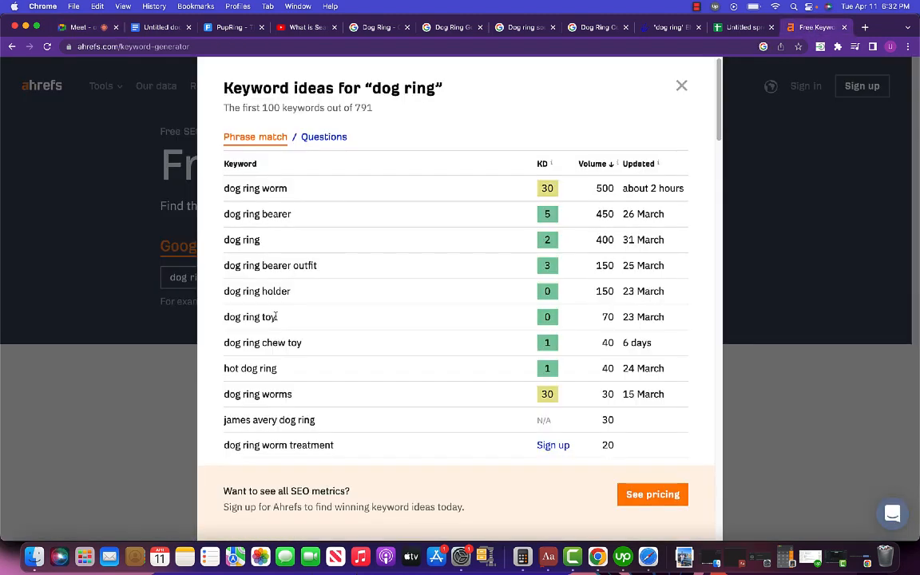
Step: Copy the Ahrefs keyword rows from "dog ring worm" through "barking dog ring tone" and paste them at E7 of the Draft of Keywords sheet
{"action": "left_click_drag", "start_coordinate": [229, 192], "coordinate": [602, 356]}
{"action": "scroll", "coordinate": [530, 417], "scroll_direction": "down", "scroll_amount": 5}
{"action": "scroll", "coordinate": [528, 415], "scroll_direction": "down", "scroll_amount": 8}
{"action": "scroll", "coordinate": [546, 413], "scroll_direction": "down", "scroll_amount": 10}
{"action": "scroll", "coordinate": [571, 413], "scroll_direction": "down", "scroll_amount": 10}
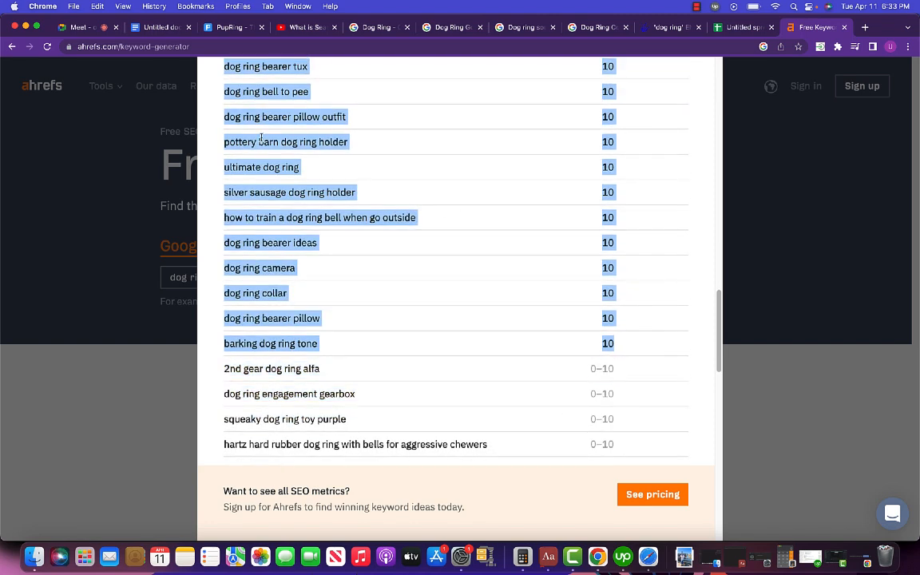
{"action": "left_click", "coordinate": [749, 29]}
{"action": "left_click", "coordinate": [440, 263]}
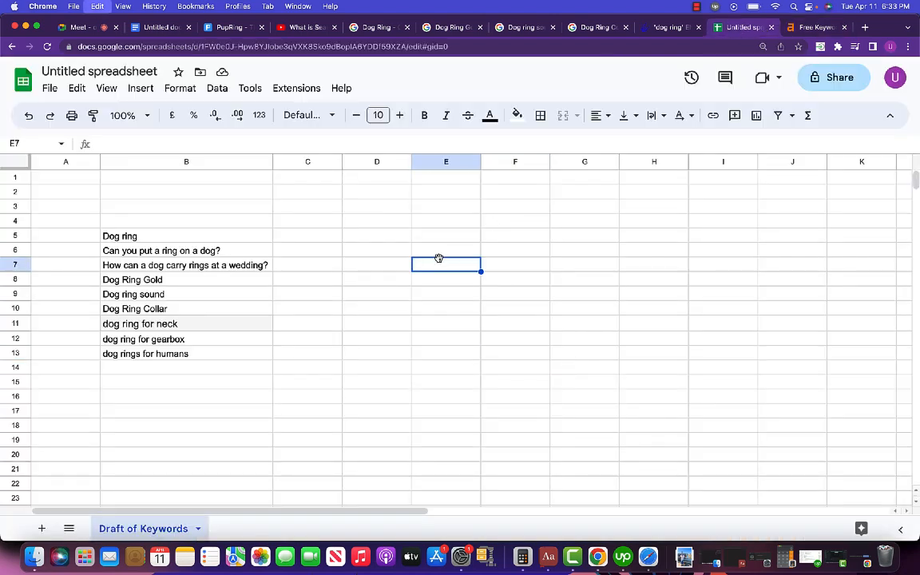
{"action": "key", "text": "super+v"}
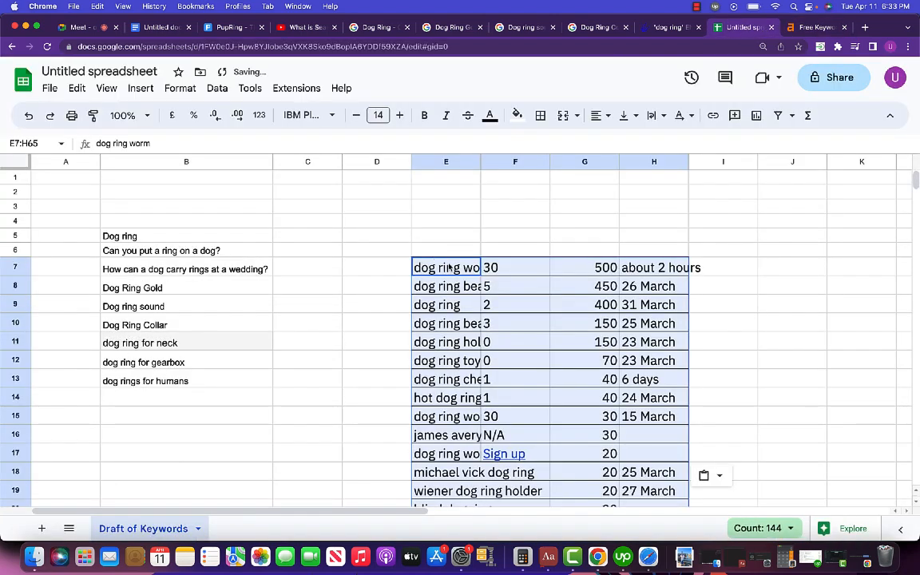
{"action": "scroll", "coordinate": [449, 268], "scroll_direction": "down", "scroll_amount": 5}
{"action": "scroll", "coordinate": [450, 267], "scroll_direction": "up", "scroll_amount": 3}
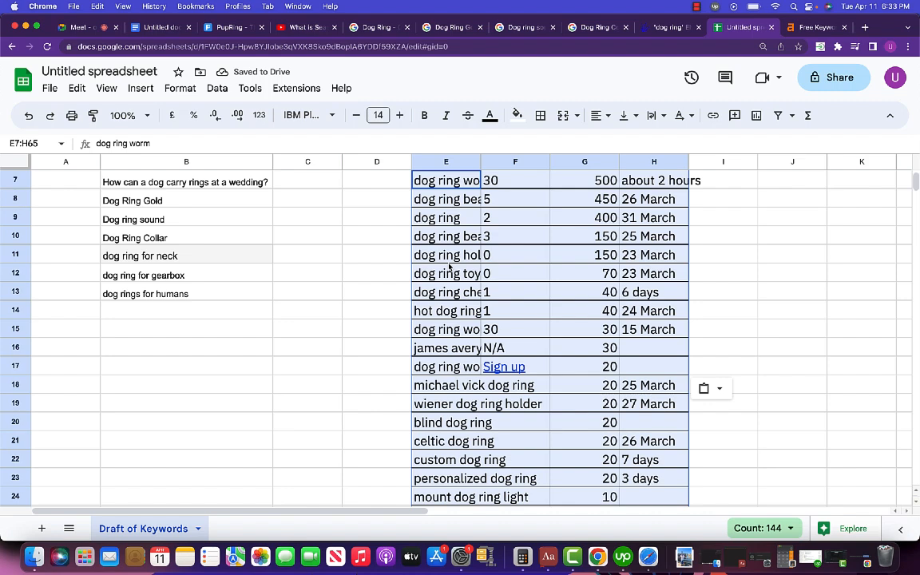
{"action": "scroll", "coordinate": [450, 267], "scroll_direction": "up", "scroll_amount": 1}
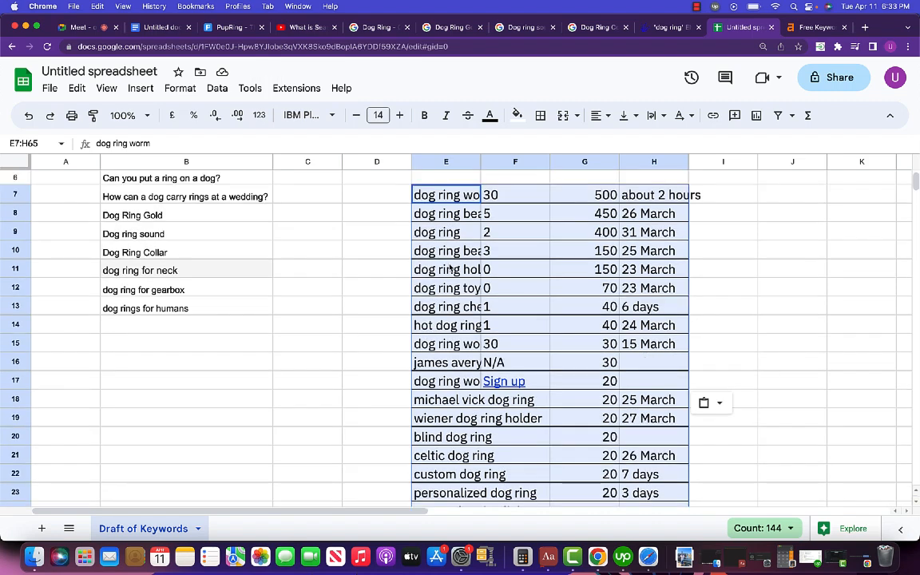
Step: Copy the pasted keyword table and add a new sheet named "Dog Ring Keyword Research"
{"action": "key", "text": "super+c"}
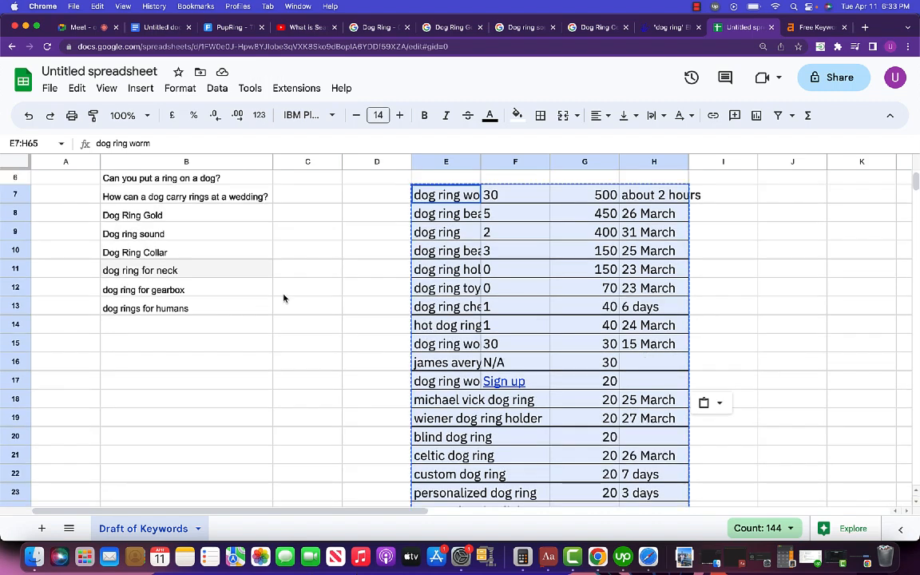
{"action": "left_click", "coordinate": [42, 528]}
{"action": "right_click", "coordinate": [210, 528]}
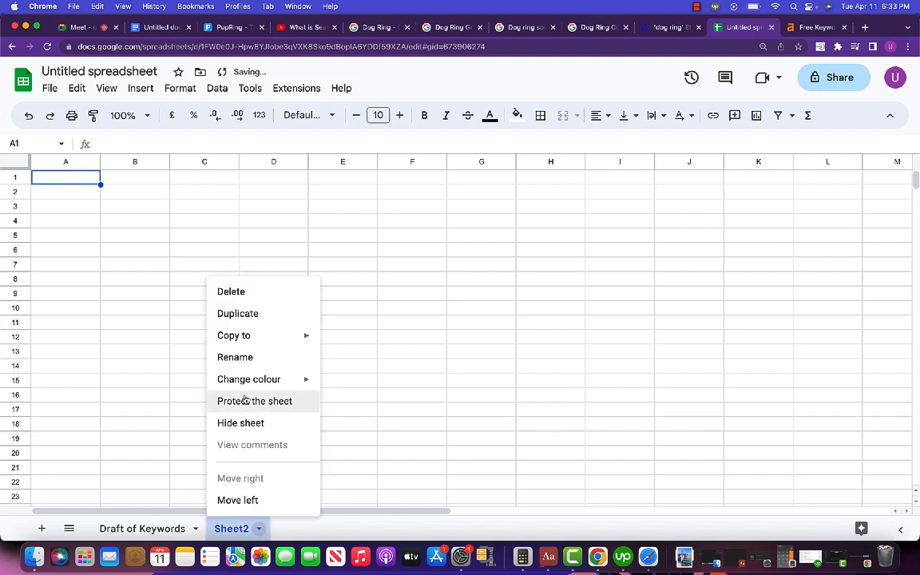
{"action": "left_click", "coordinate": [245, 359]}
{"action": "type", "text": "Dog "}
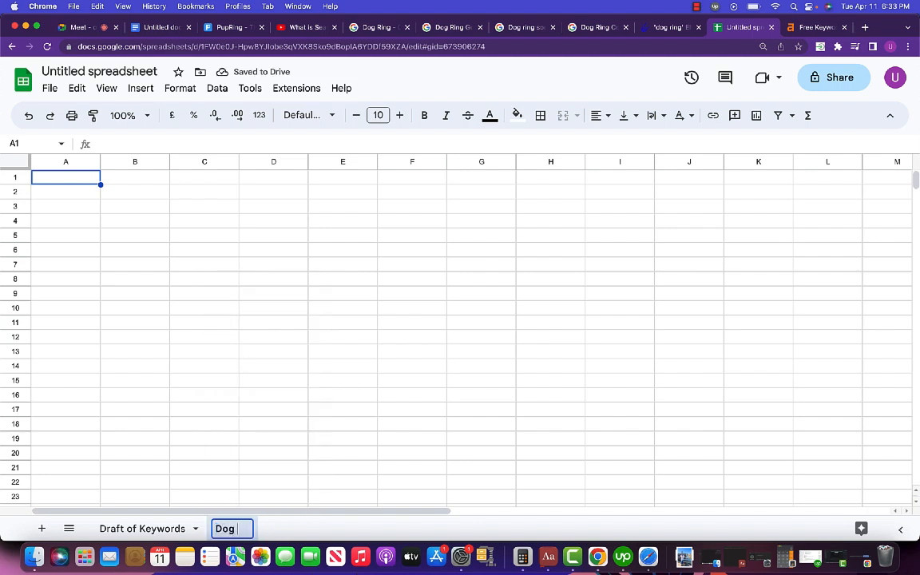
{"action": "type", "text": "Ring Key"}
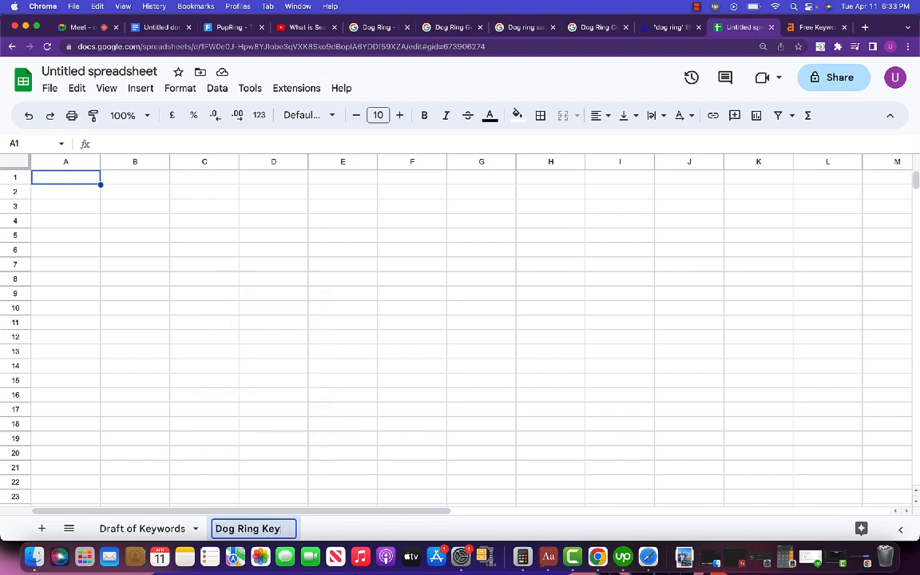
{"action": "type", "text": "word Research"}
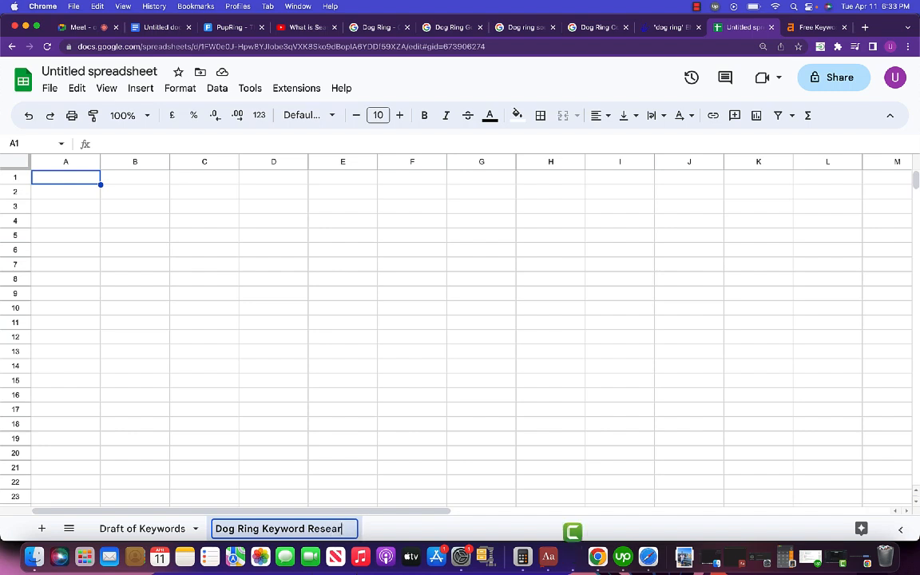
Step: Paste the copied keyword table at C2 of the Dog Ring Keyword Research sheet and widen column C
{"action": "left_click", "coordinate": [209, 196]}
{"action": "key", "text": "super+v"}
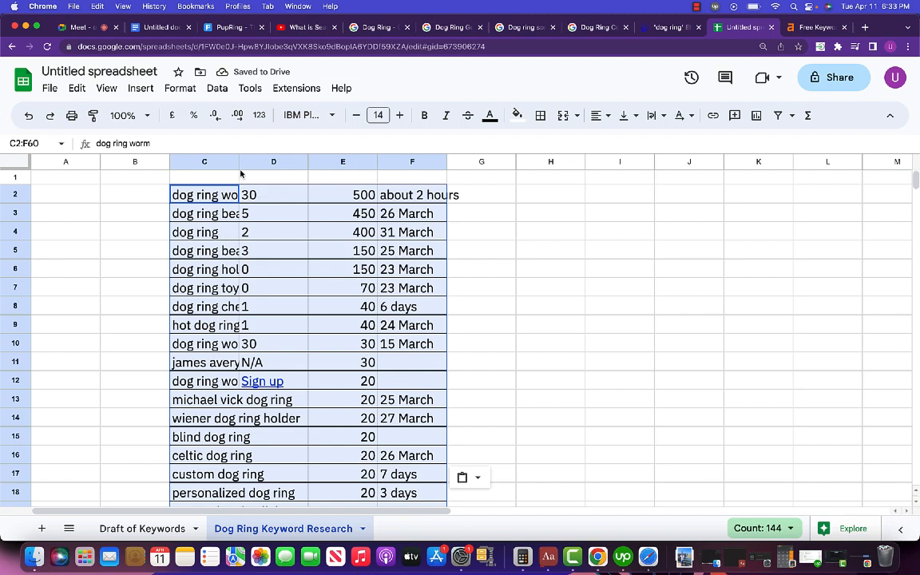
{"action": "left_click_drag", "start_coordinate": [238, 163], "coordinate": [266, 163]}
Step: Enter the headers "Keywords", "Keyword Difficulty" and "Monthly Search Volume" in cells C1, D1 and E1
{"action": "left_click", "coordinate": [225, 181]}
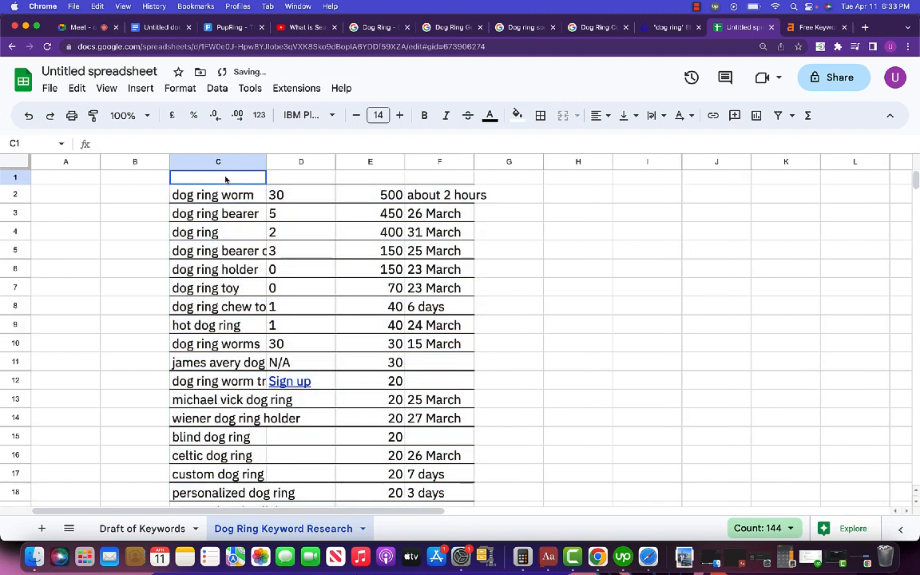
{"action": "type", "text": "Keyword"}
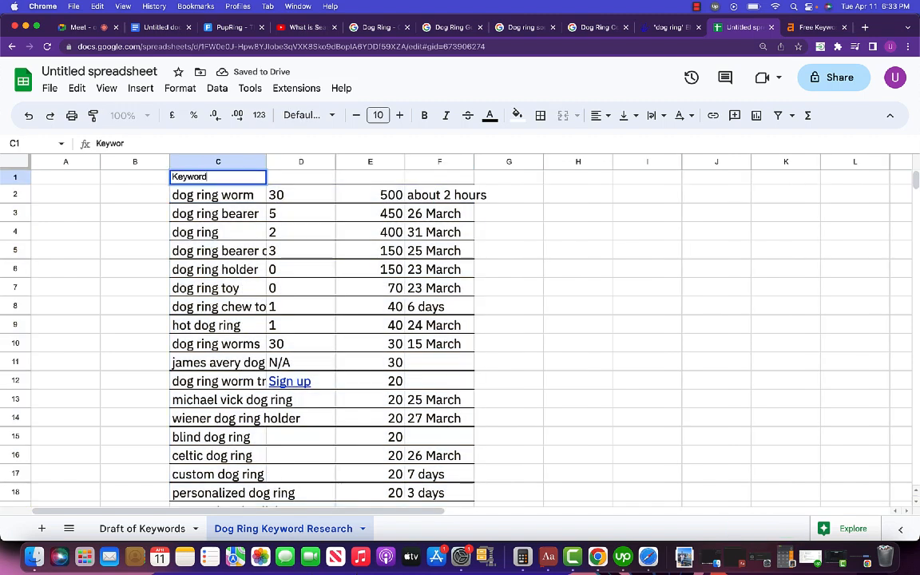
{"action": "type", "text": "s"}
{"action": "left_click", "coordinate": [284, 176]}
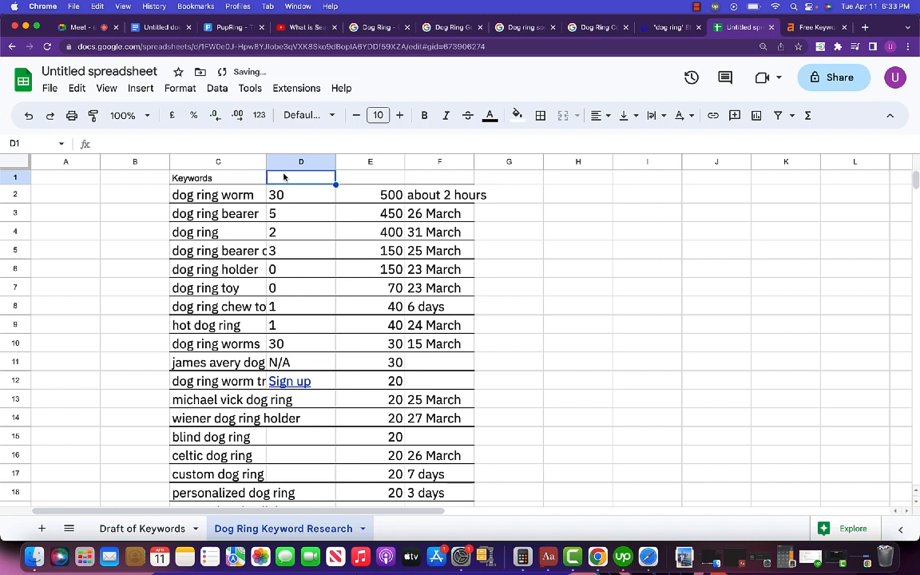
{"action": "type", "text": "Keywo"}
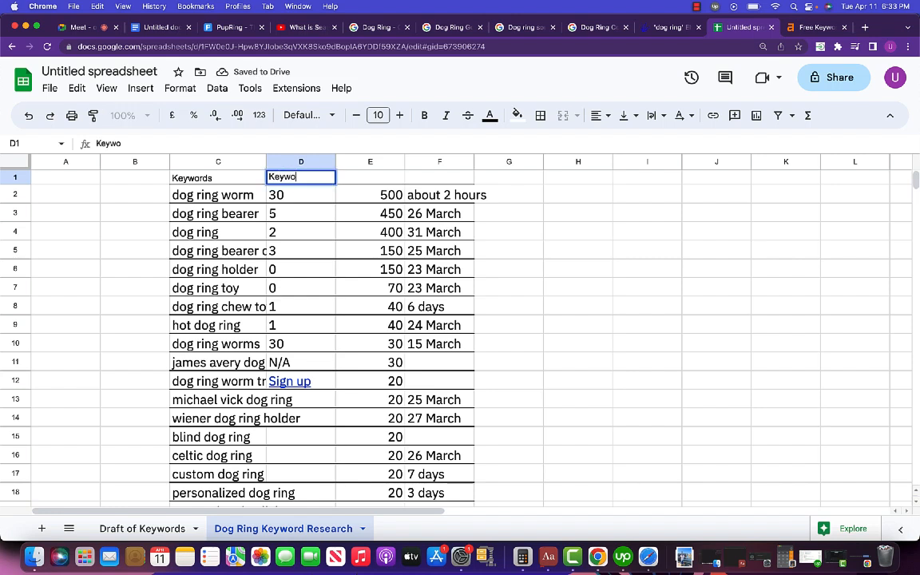
{"action": "type", "text": "rd Diff"}
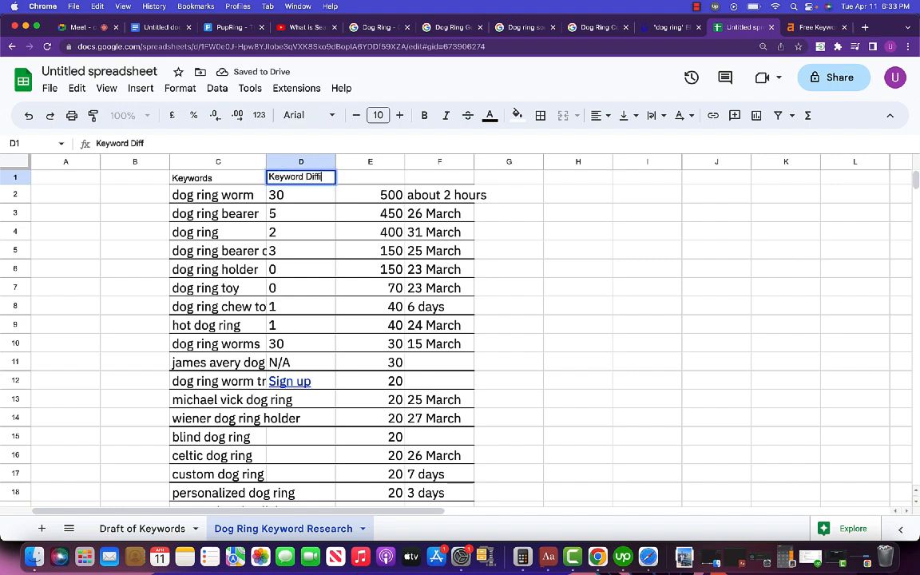
{"action": "type", "text": "iculty"}
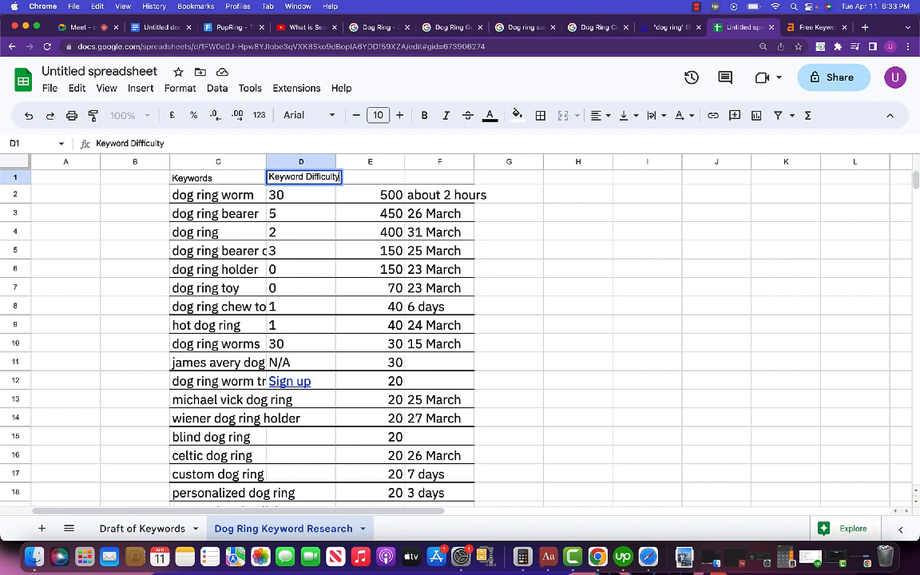
{"action": "left_click", "coordinate": [356, 182]}
{"action": "type", "text": "M"}
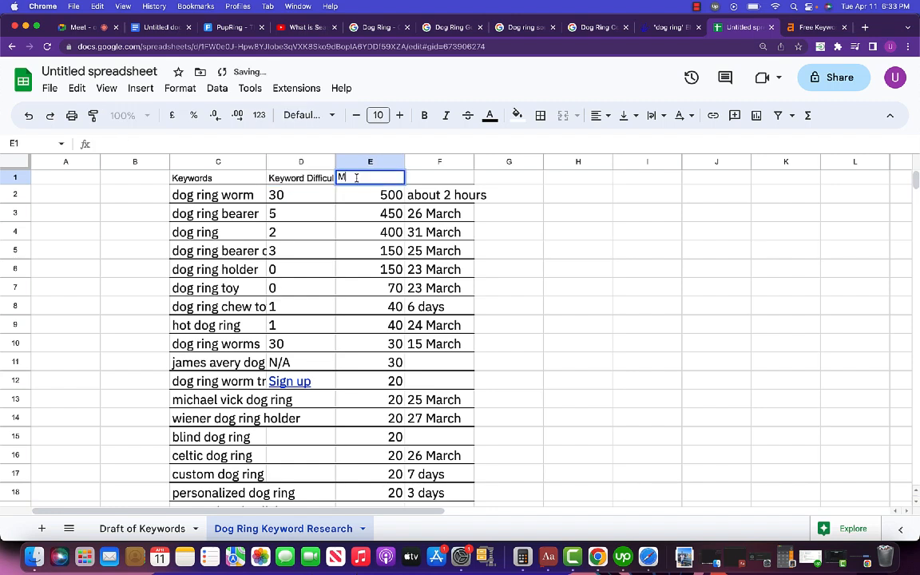
{"action": "type", "text": "onthly "}
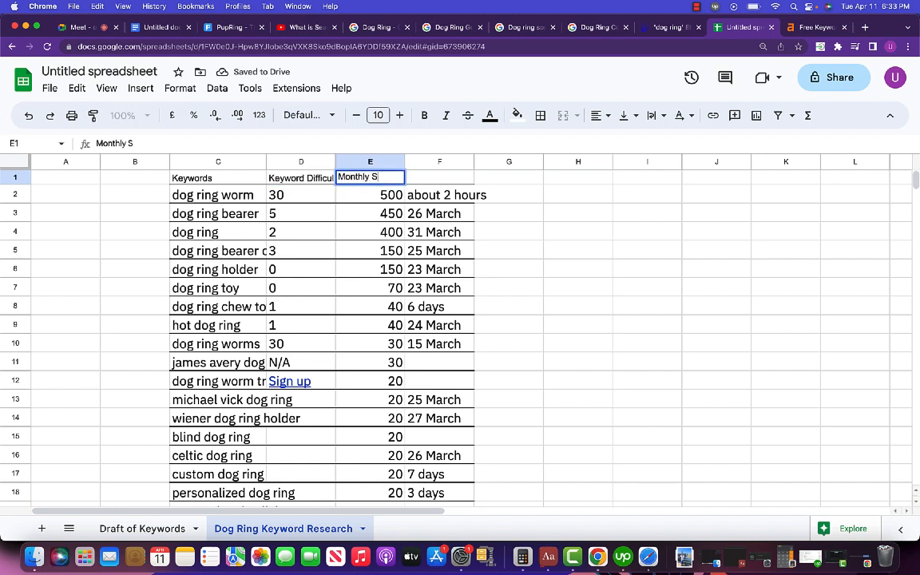
{"action": "type", "text": "Search Volume"}
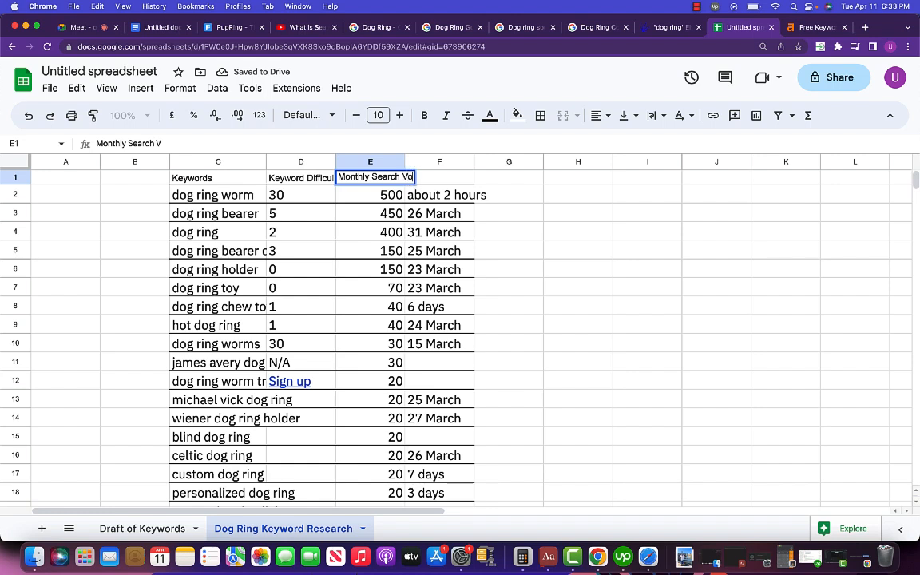
Step: Delete column F, which holds the dates when each keyword was updated
{"action": "left_click", "coordinate": [451, 231]}
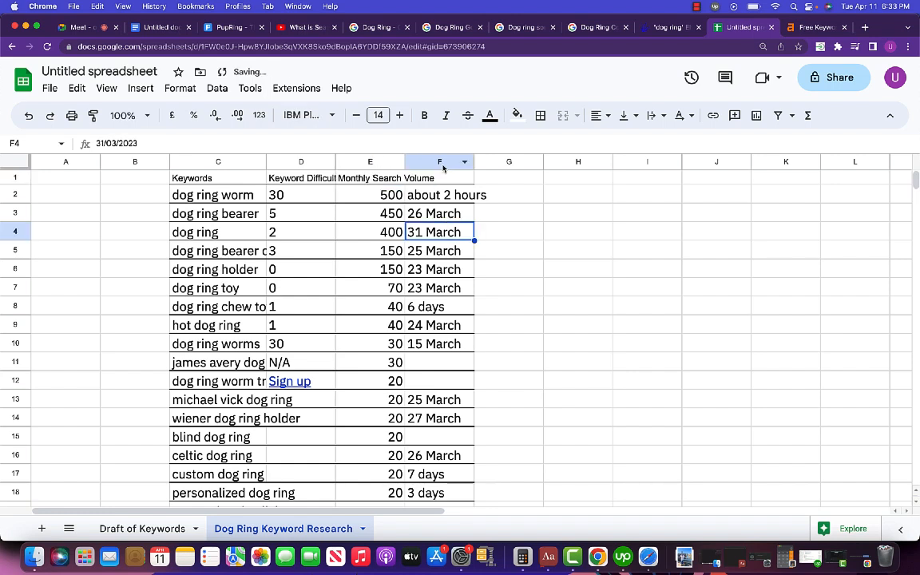
{"action": "left_click", "coordinate": [439, 161]}
{"action": "right_click", "coordinate": [439, 161]}
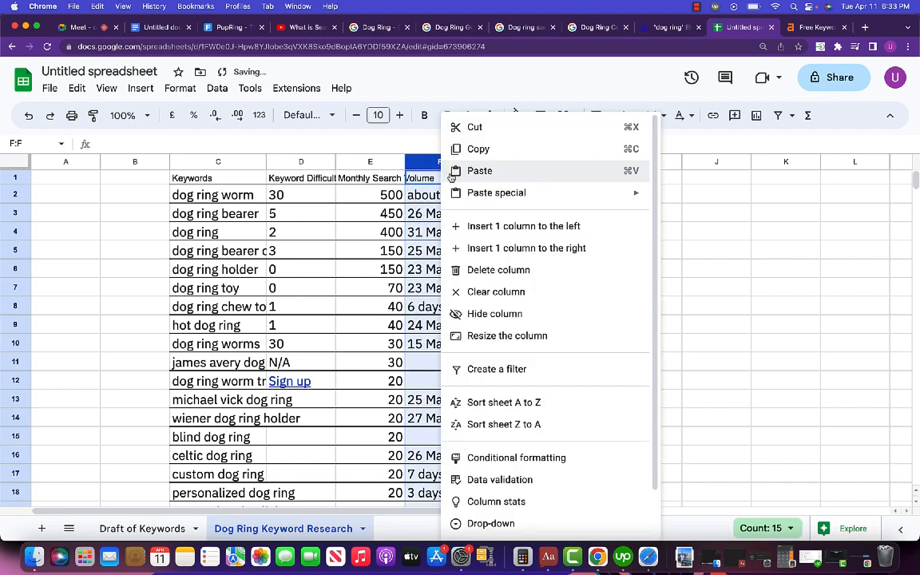
{"action": "left_click", "coordinate": [497, 270]}
Step: Enter the header "Keyword Types" in cell F1, beside the monthly search volume header
{"action": "left_click", "coordinate": [449, 181]}
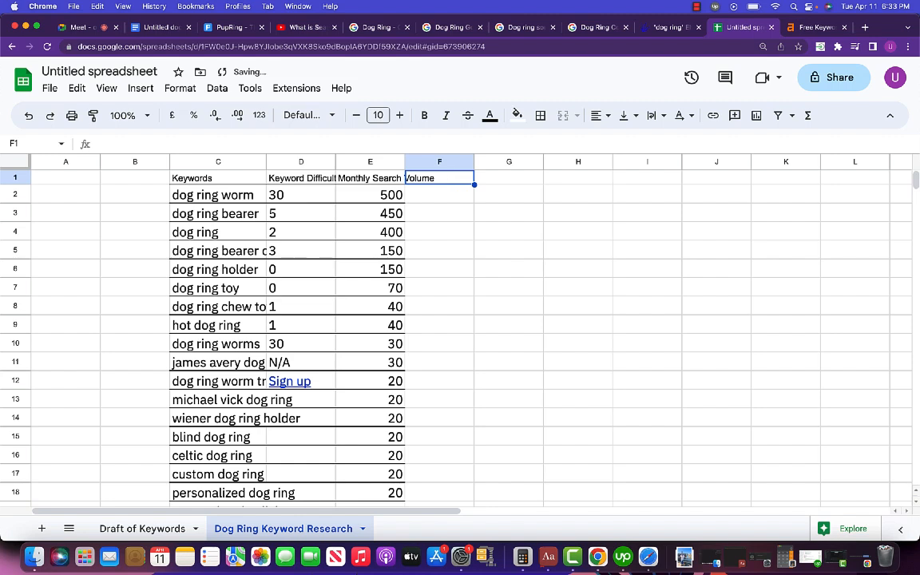
{"action": "type", "text": "Long Tail"}
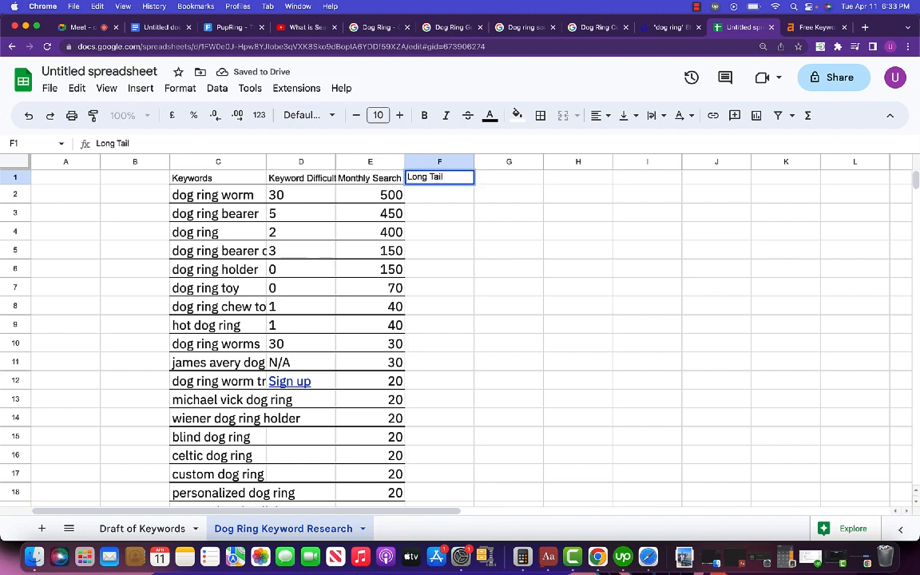
{"action": "key", "text": "BackSpace"}
{"action": "key", "text": "BackSpace"}
{"action": "key", "text": "BackSpace"}
{"action": "key", "text": "BackSpace"}
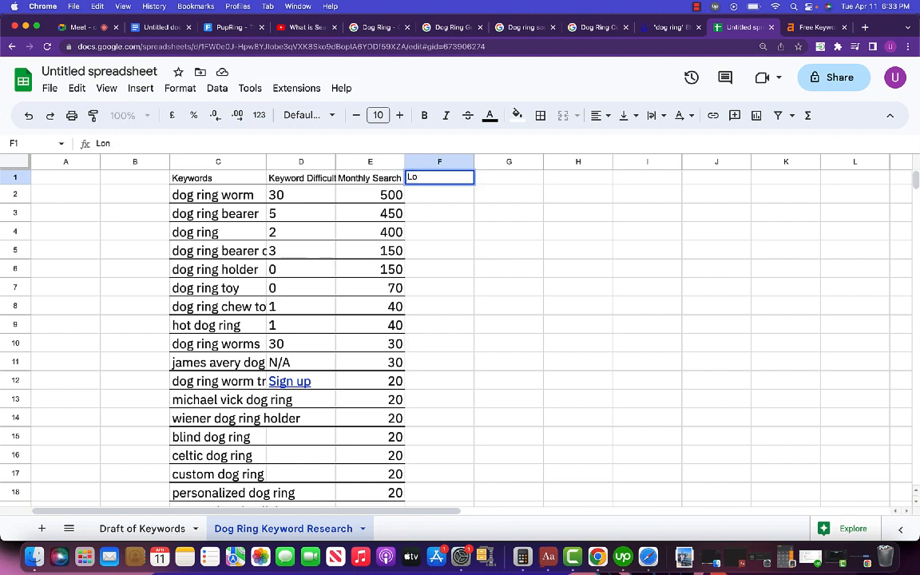
{"action": "key", "text": "BackSpace"}
{"action": "key", "text": "BackSpace"}
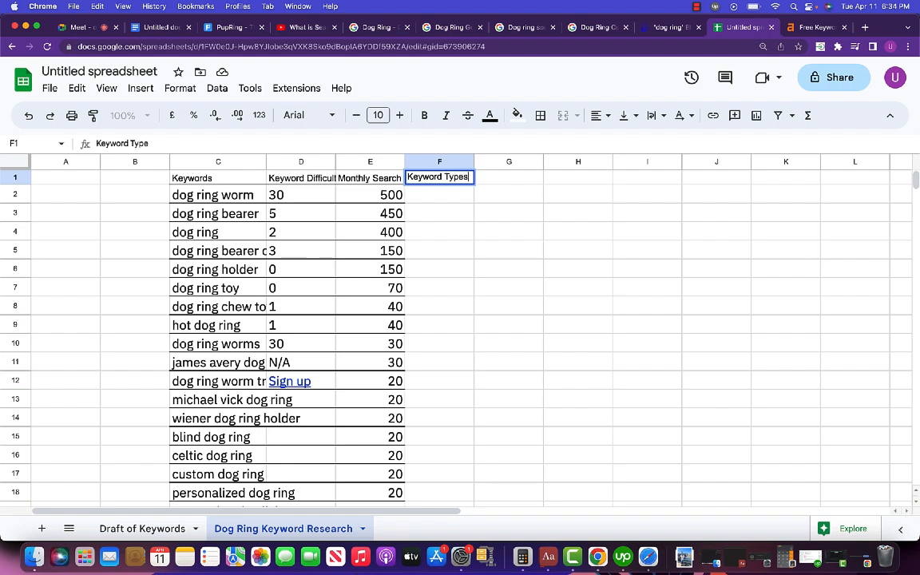
{"action": "type", "text": "Keyword Types"}
{"action": "left_click", "coordinate": [490, 313]}
Step: Strip the pasted formatting from the whole keyword table C1:F60, leaving plain values in the default font without borders
{"action": "left_click_drag", "start_coordinate": [218, 178], "coordinate": [467, 318]}
{"action": "scroll", "coordinate": [464, 463], "scroll_direction": "down", "scroll_amount": 10}
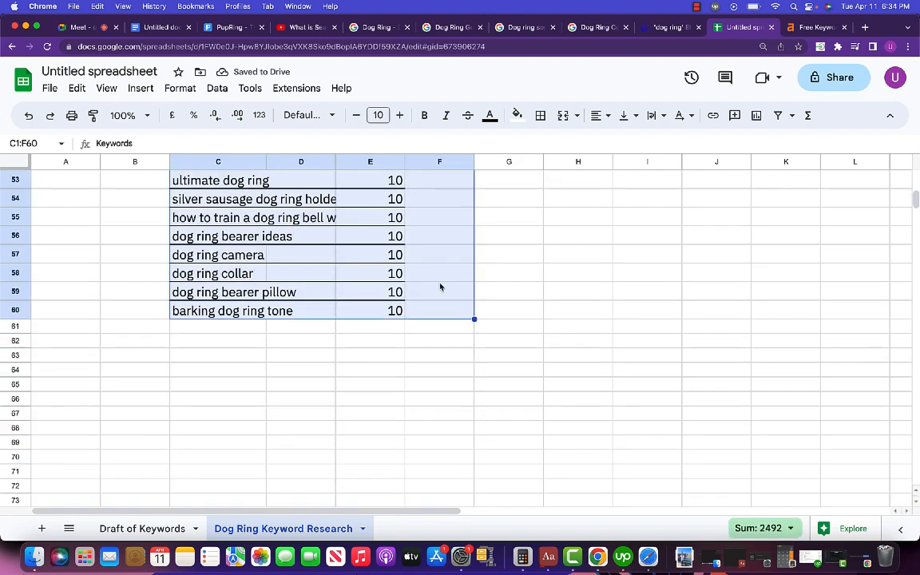
{"action": "right_click", "coordinate": [440, 286]}
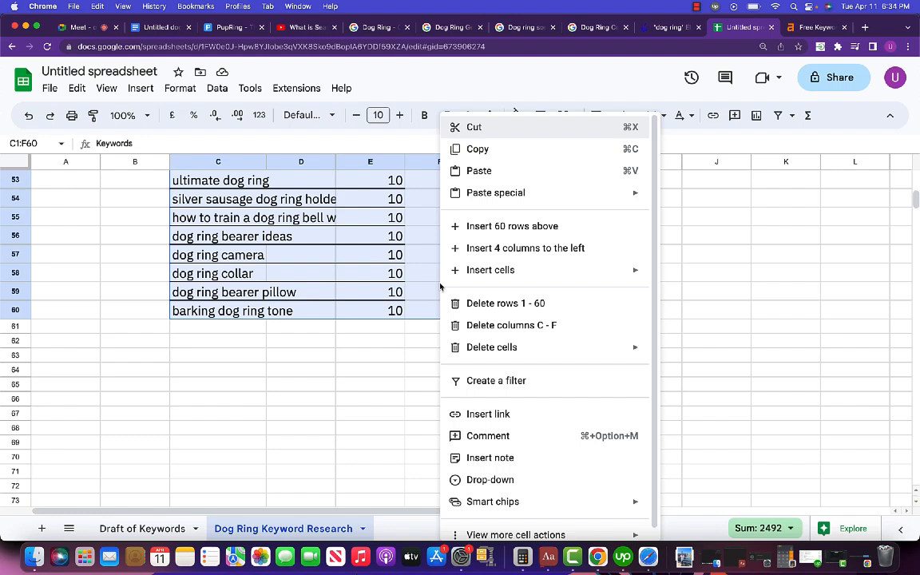
{"action": "scroll", "coordinate": [525, 448], "scroll_direction": "down", "scroll_amount": 1}
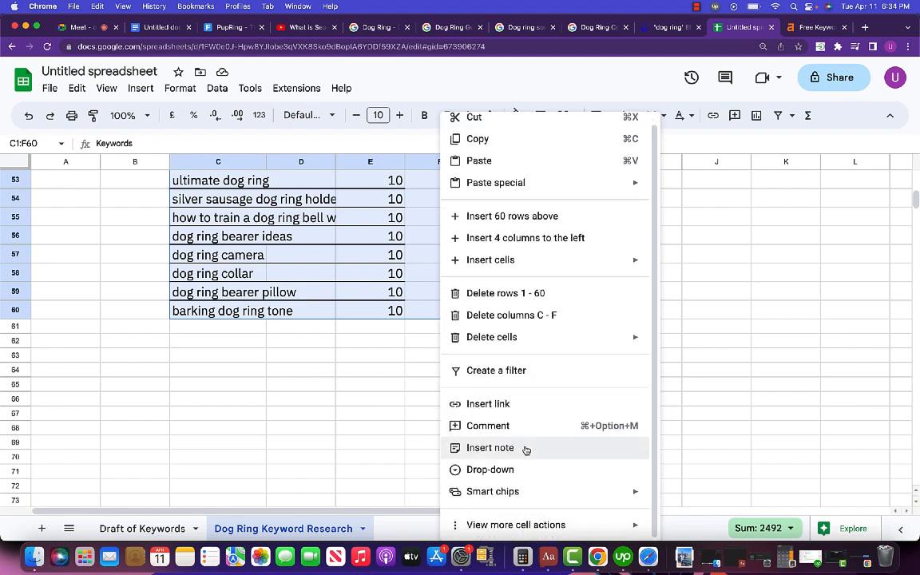
{"action": "scroll", "coordinate": [534, 318], "scroll_direction": "up", "scroll_amount": 1}
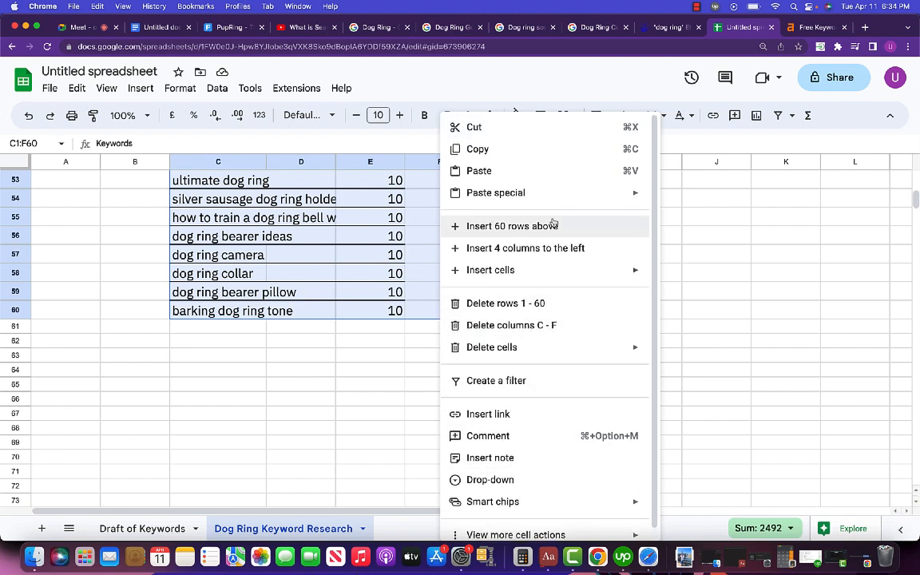
{"action": "mouse_move", "coordinate": [549, 196]}
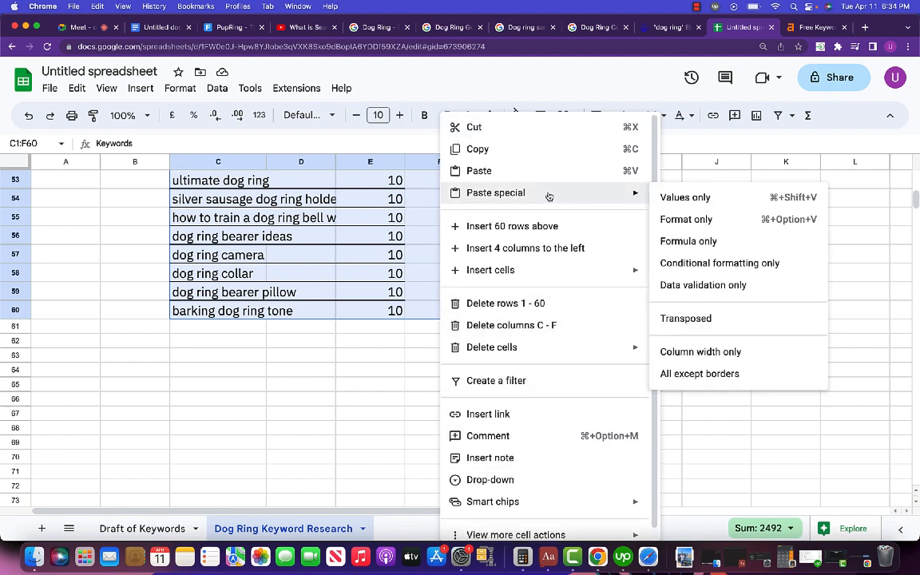
{"action": "left_click", "coordinate": [669, 198]}
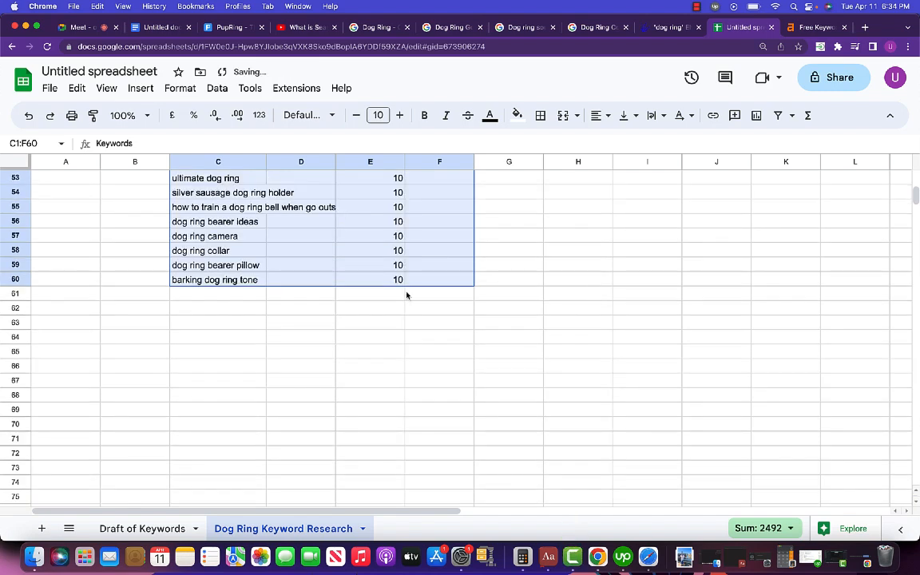
{"action": "scroll", "coordinate": [407, 297], "scroll_direction": "up", "scroll_amount": 20}
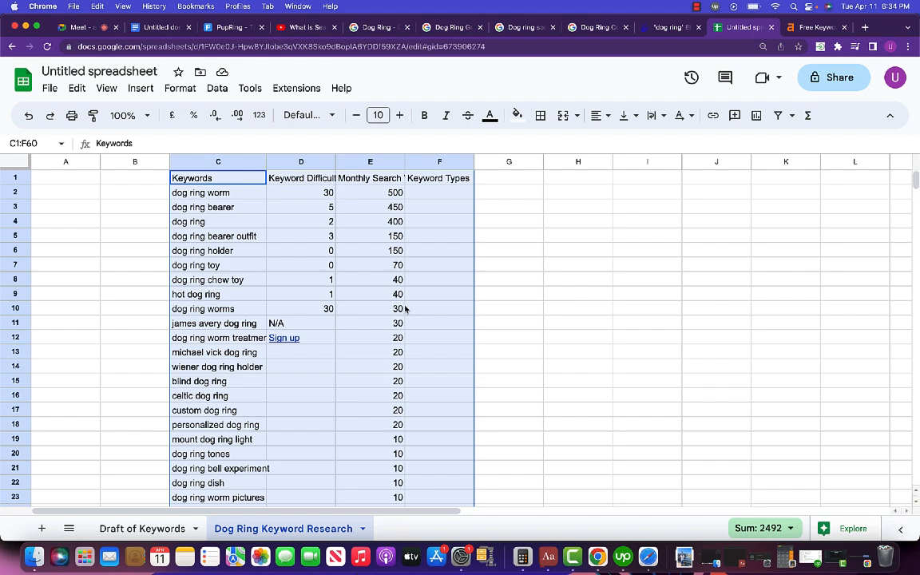
{"action": "left_click", "coordinate": [390, 309]}
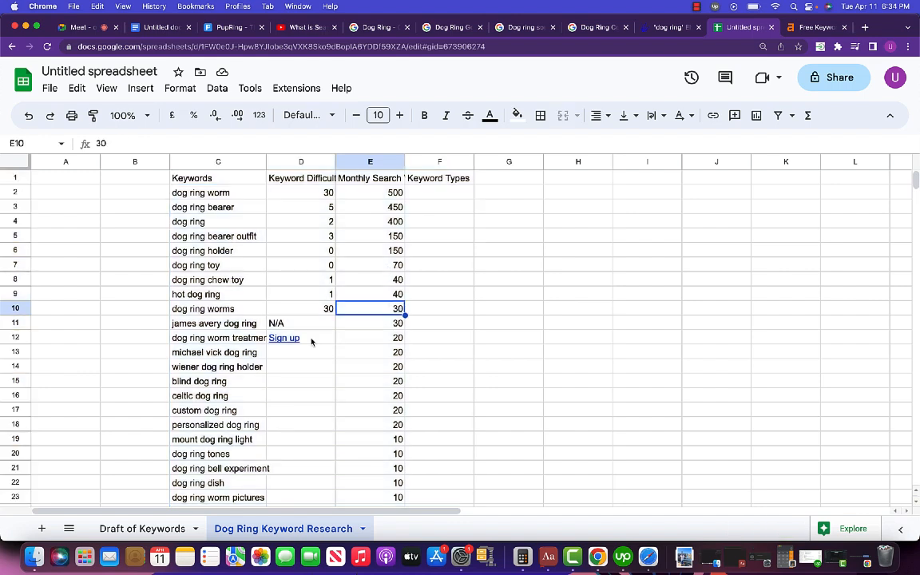
Step: Clear the "N/A" and "Sign up" entries from the keyword difficulty cells D11:D12
{"action": "left_click", "coordinate": [297, 330]}
{"action": "left_click_drag", "start_coordinate": [297, 330], "coordinate": [300, 339]}
{"action": "key", "text": "Delete"}
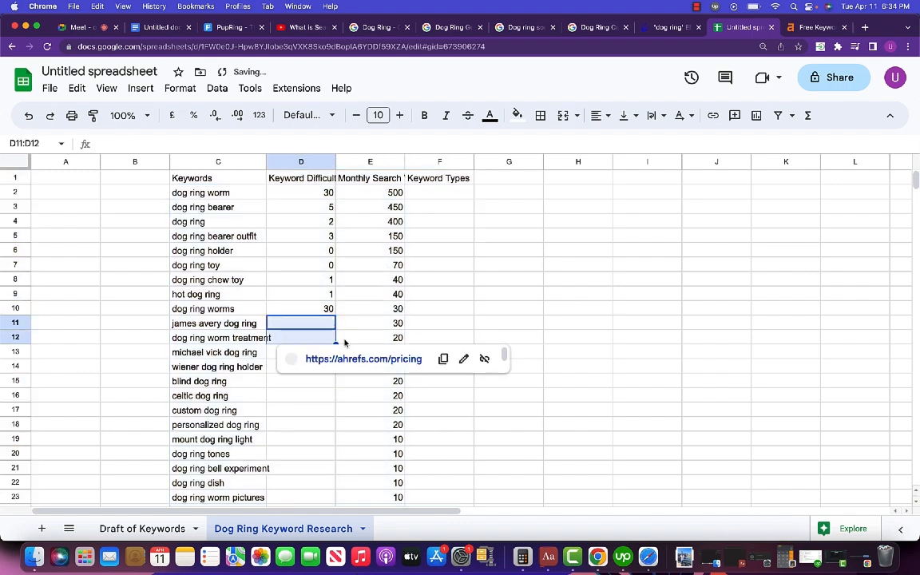
Step: Apply all borders in black to the whole keyword table C1:F60
{"action": "left_click", "coordinate": [501, 314]}
{"action": "left_click_drag", "start_coordinate": [218, 187], "coordinate": [447, 407]}
{"action": "scroll", "coordinate": [456, 441], "scroll_direction": "down", "scroll_amount": 10}
{"action": "scroll", "coordinate": [447, 371], "scroll_direction": "up", "scroll_amount": 8}
{"action": "scroll", "coordinate": [447, 375], "scroll_direction": "down", "scroll_amount": 2}
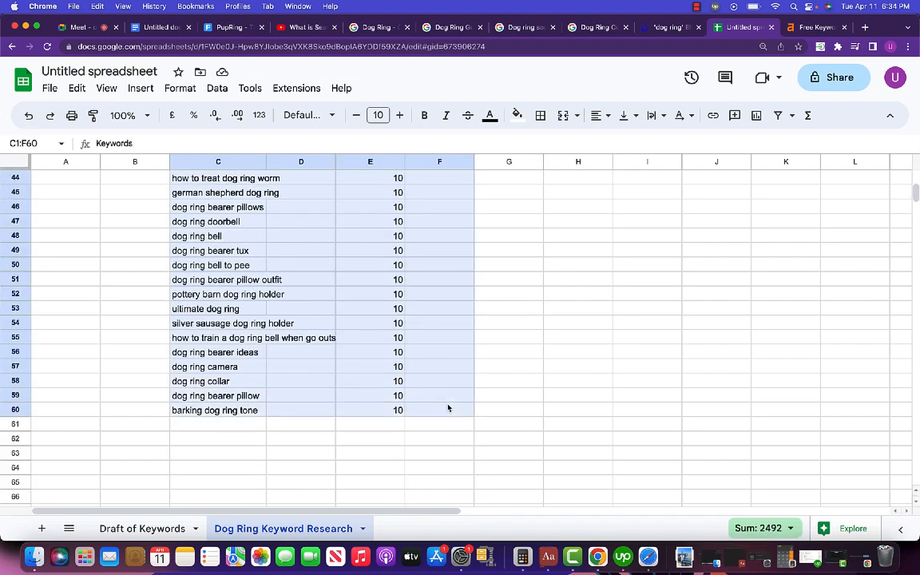
{"action": "left_click", "coordinate": [540, 115]}
{"action": "left_click", "coordinate": [549, 145]}
{"action": "scroll", "coordinate": [414, 309], "scroll_direction": "up", "scroll_amount": 10}
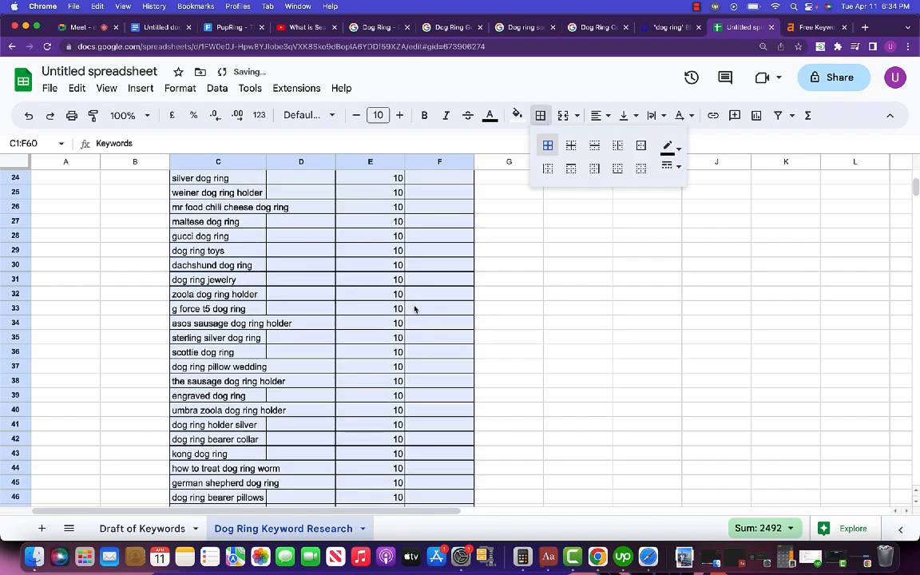
Step: Set the text of the keyword table C1:F60 to Georgia at size 12
{"action": "left_click", "coordinate": [308, 116]}
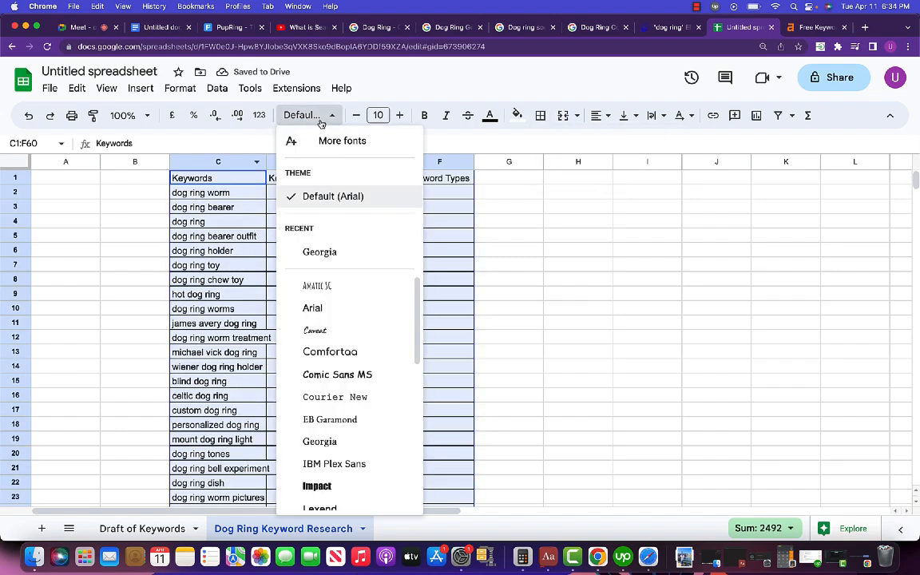
{"action": "left_click", "coordinate": [342, 253]}
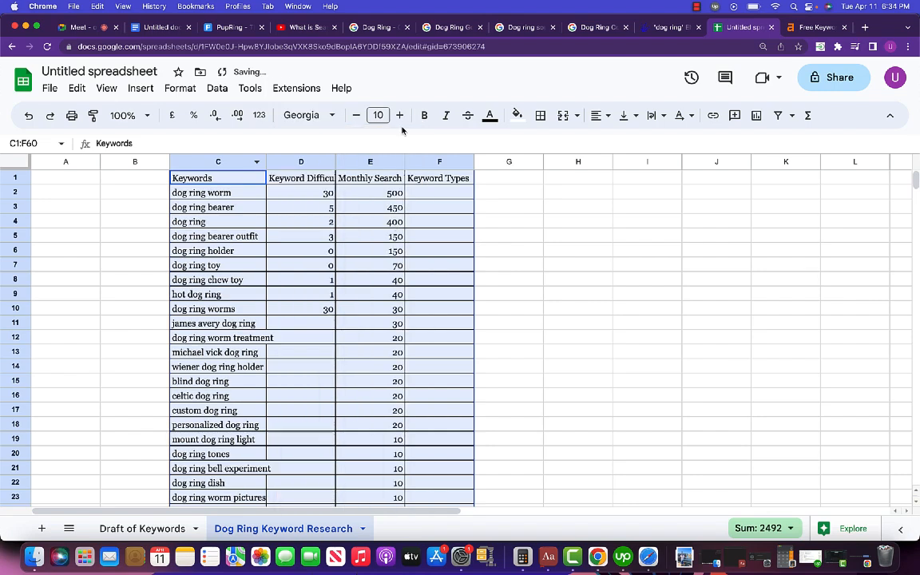
{"action": "left_click", "coordinate": [400, 115]}
{"action": "left_click", "coordinate": [400, 115]}
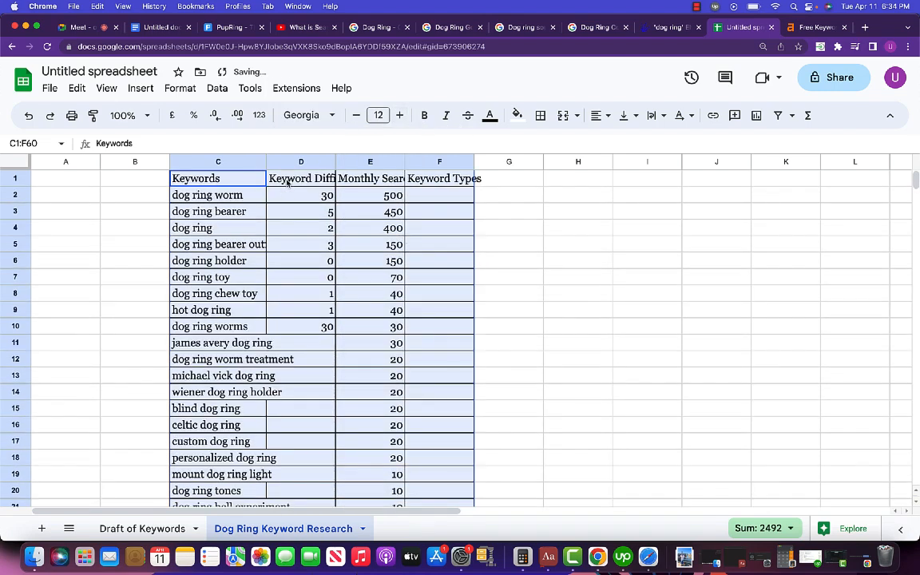
Step: Widen columns D, E and F to give the difficulty, search volume and keyword type headers more room
{"action": "left_click_drag", "start_coordinate": [336, 160], "coordinate": [366, 160]}
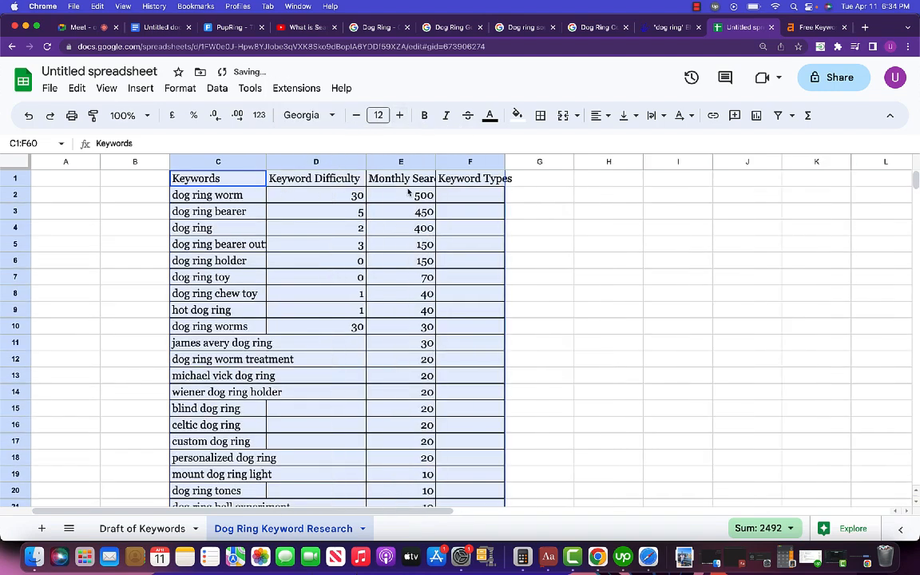
{"action": "left_click_drag", "start_coordinate": [436, 162], "coordinate": [468, 161]}
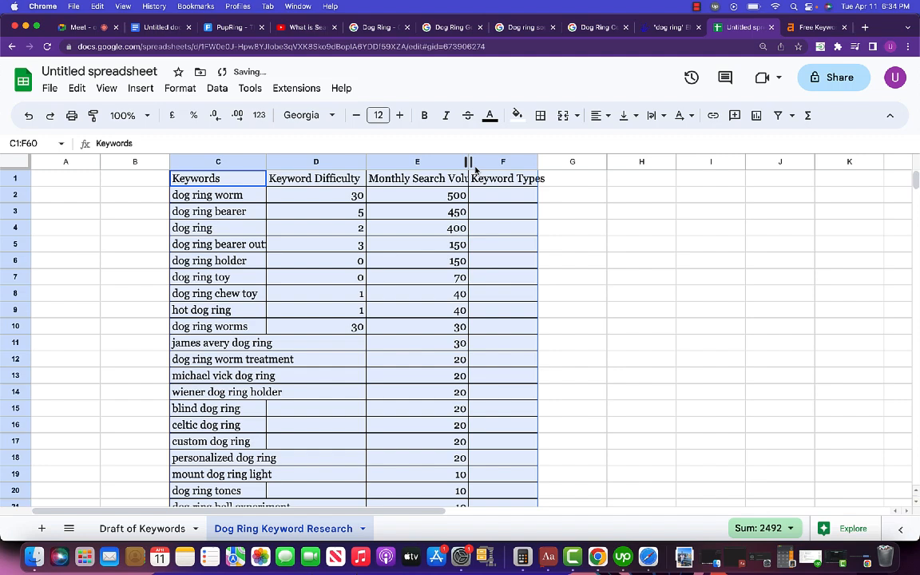
{"action": "left_click_drag", "start_coordinate": [538, 161], "coordinate": [569, 161]}
Step: Fill the header cells C1:F1 with cyan and make their text bold
{"action": "left_click", "coordinate": [537, 185]}
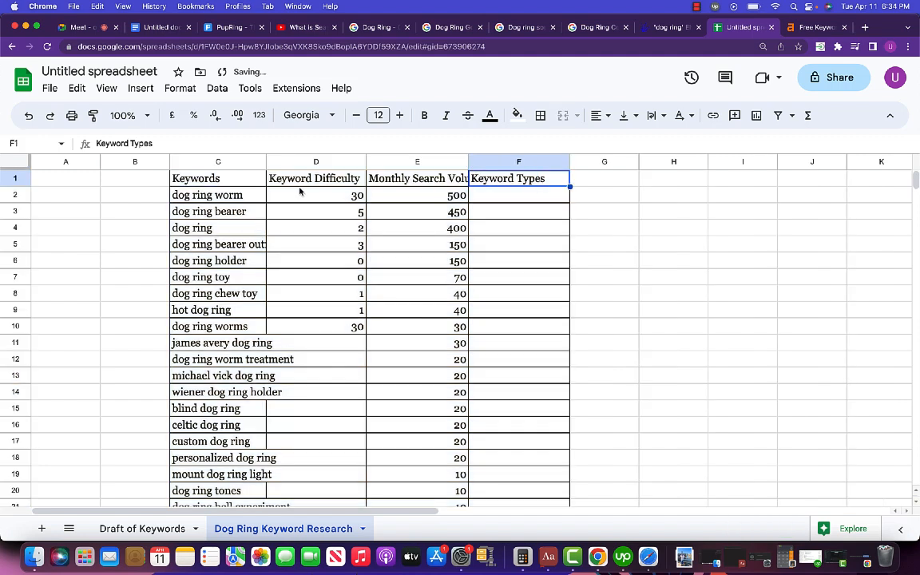
{"action": "left_click", "coordinate": [240, 183], "text": "shift"}
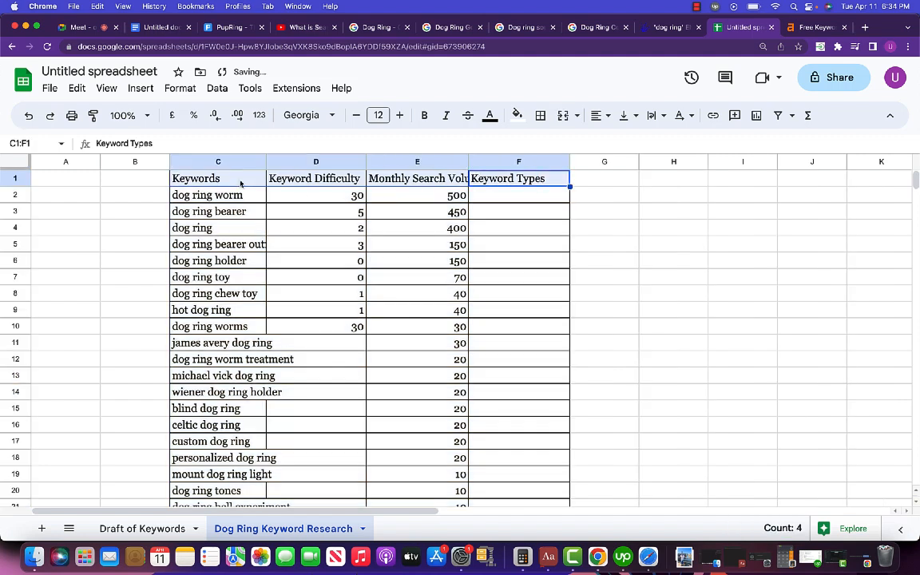
{"action": "left_click", "coordinate": [517, 115]}
{"action": "left_click", "coordinate": [595, 178]}
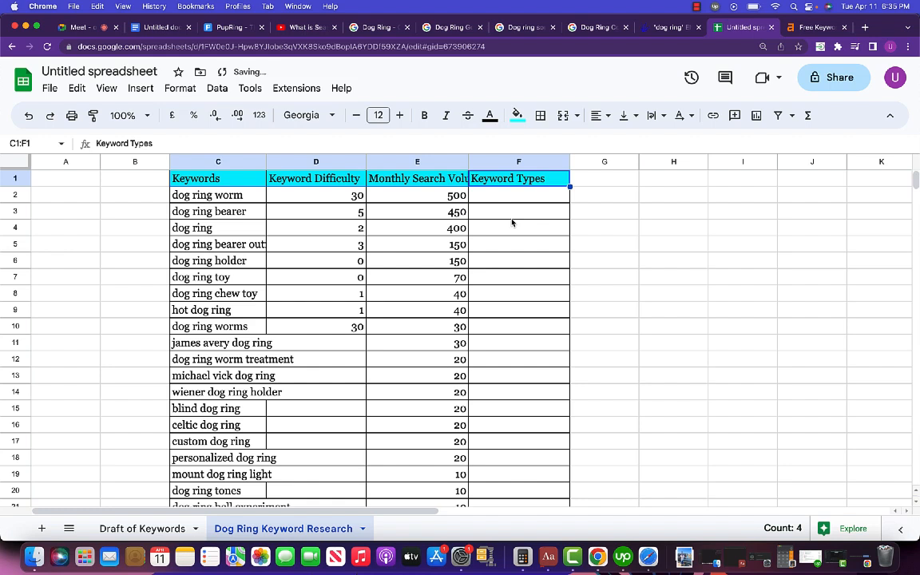
{"action": "key", "text": "super+b"}
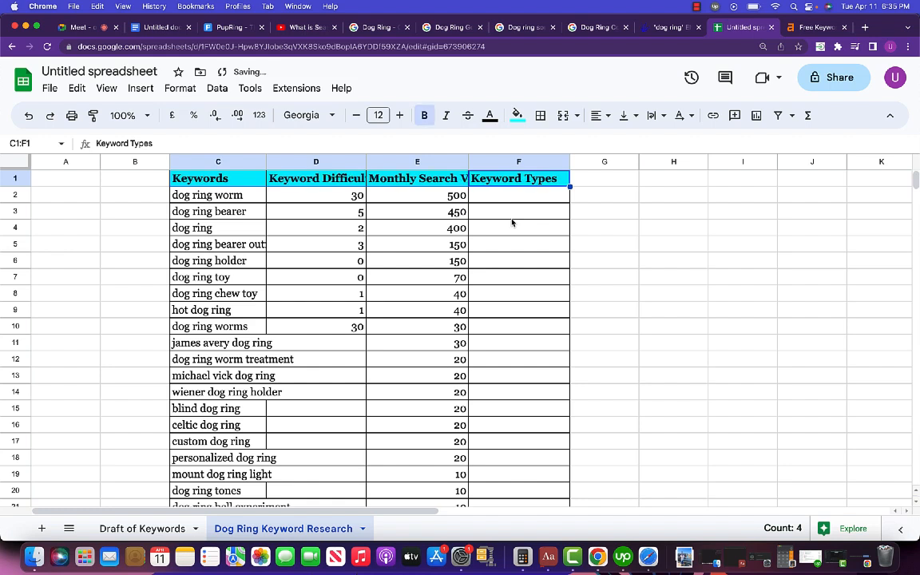
Step: Widen column C so that the longer keywords fit inside their cells
{"action": "left_click", "coordinate": [512, 216]}
{"action": "left_click_drag", "start_coordinate": [267, 162], "coordinate": [307, 162]}
{"action": "left_click", "coordinate": [289, 195]}
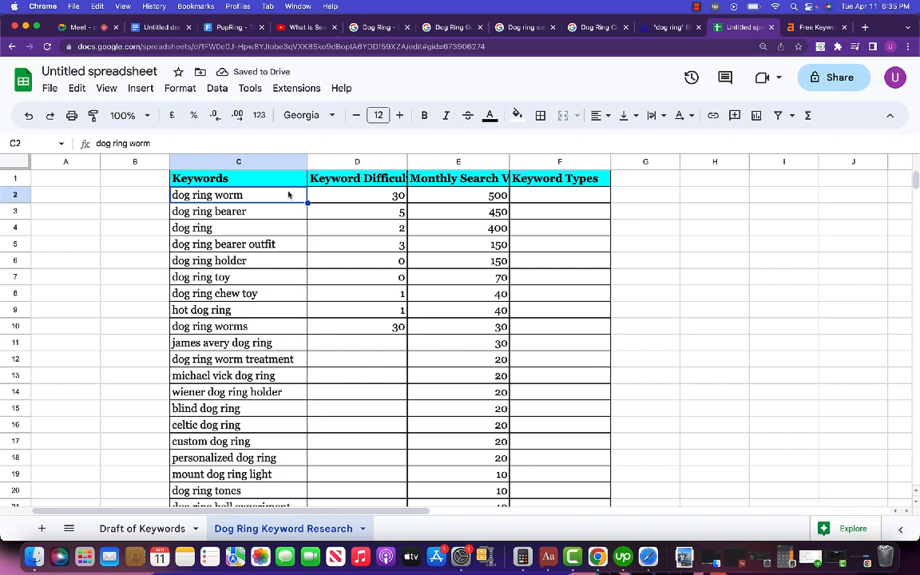
Step: Label the keyword "dog ring worm" as "Long Tail" in cell F2
{"action": "key", "text": "Down"}
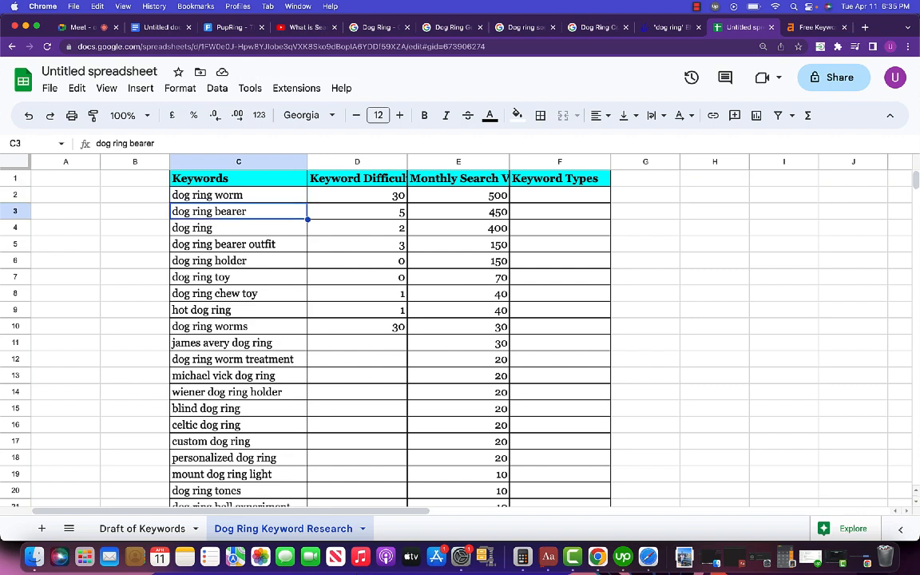
{"action": "key", "text": "Down"}
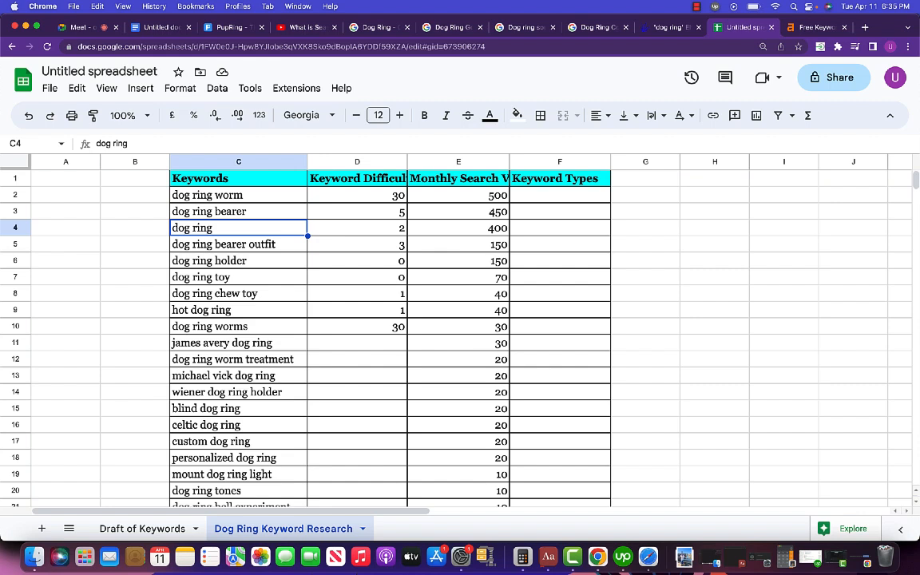
{"action": "left_click", "coordinate": [369, 233]}
{"action": "left_click", "coordinate": [483, 233]}
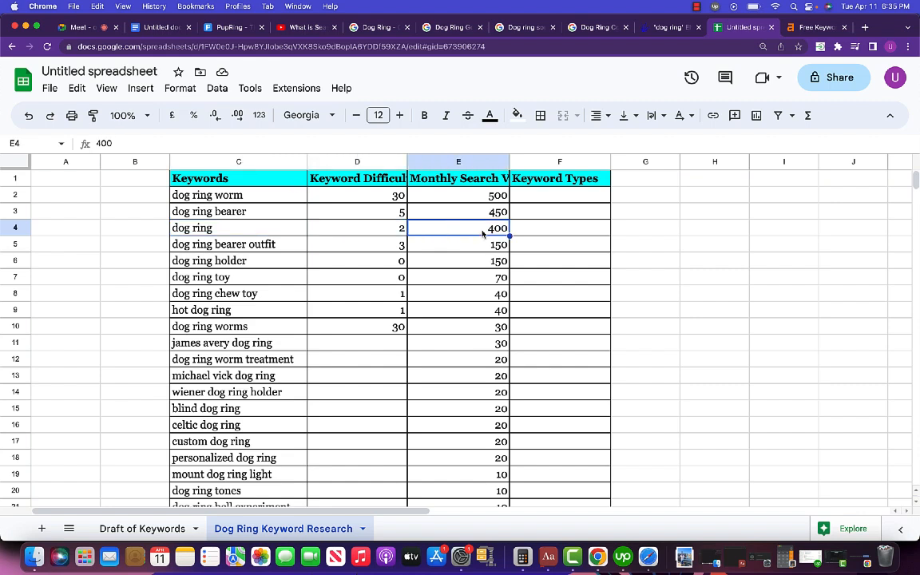
{"action": "left_click", "coordinate": [528, 198]}
{"action": "type", "text": "Long Tail"}
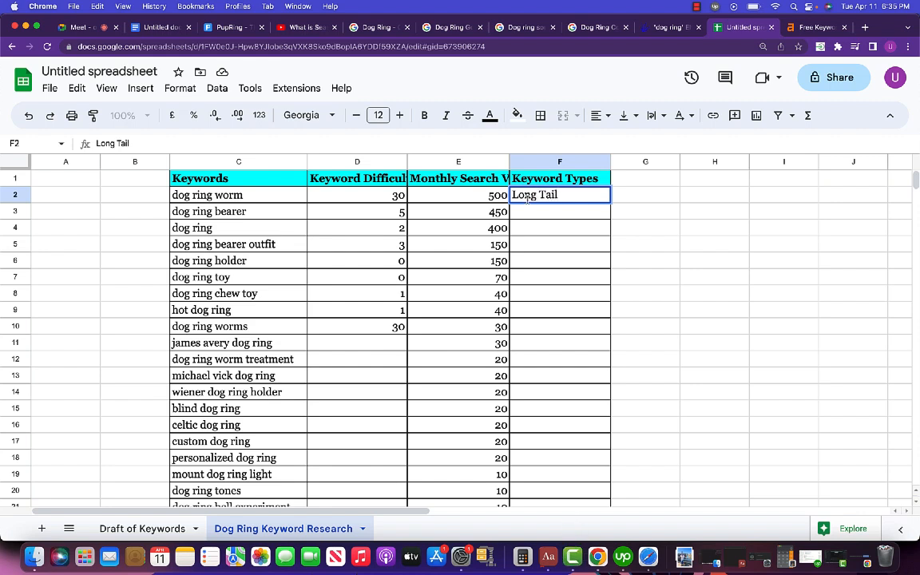
{"action": "key", "text": "Return"}
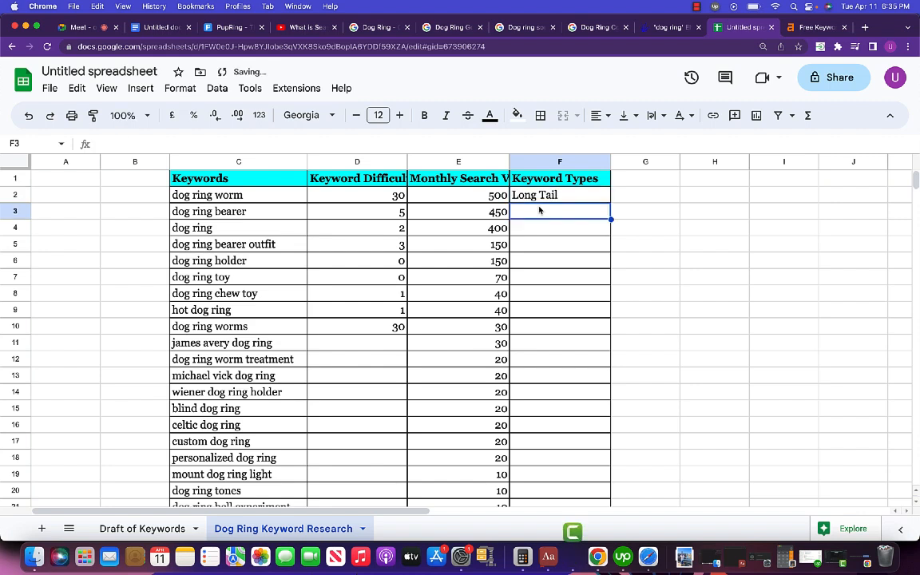
Step: Copy the "Long Tail" label to F3 for "dog ring bearer" and enter "Short Tail" in F4 for "dog ring"
{"action": "key", "text": "Up"}
{"action": "key", "text": "super+c"}
{"action": "left_click", "coordinate": [547, 209]}
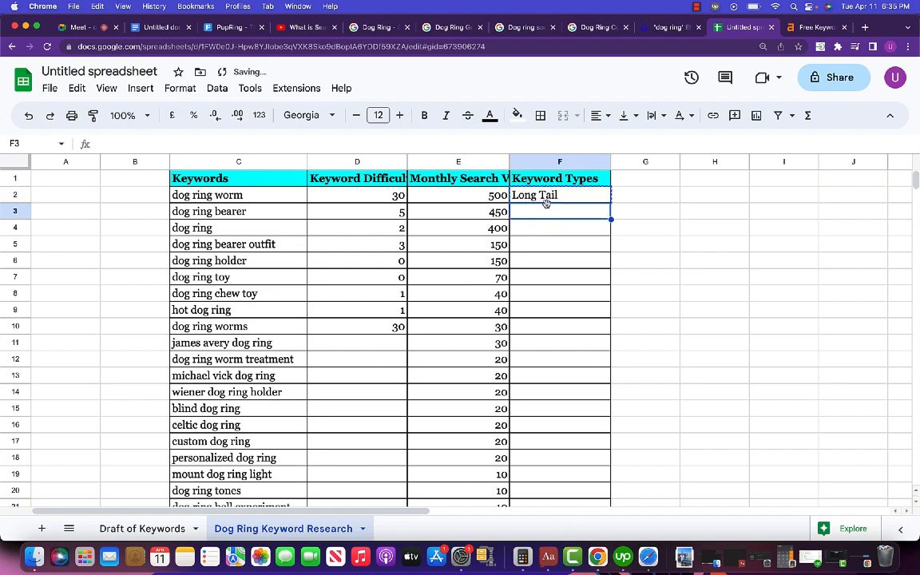
{"action": "key", "text": "super+v"}
{"action": "left_click", "coordinate": [541, 228]}
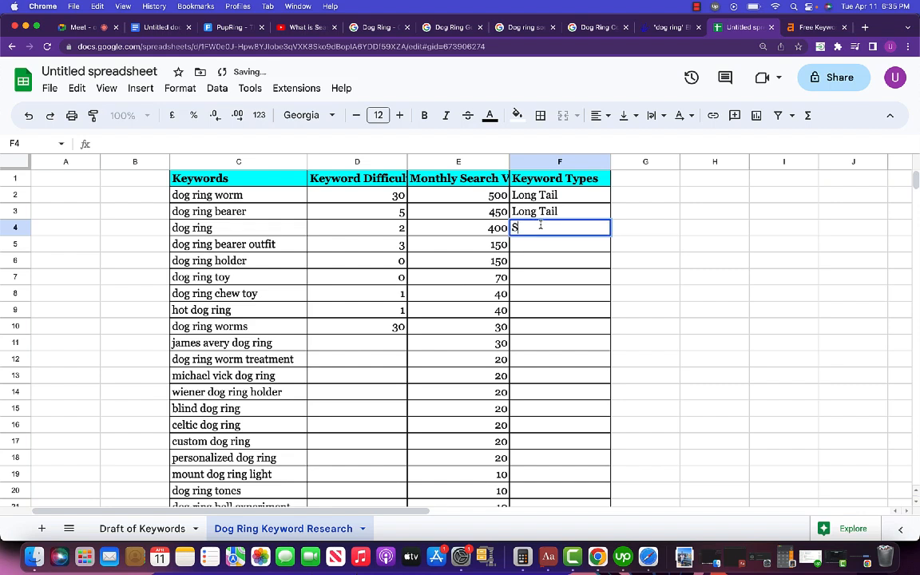
{"action": "type", "text": "Short Tail"}
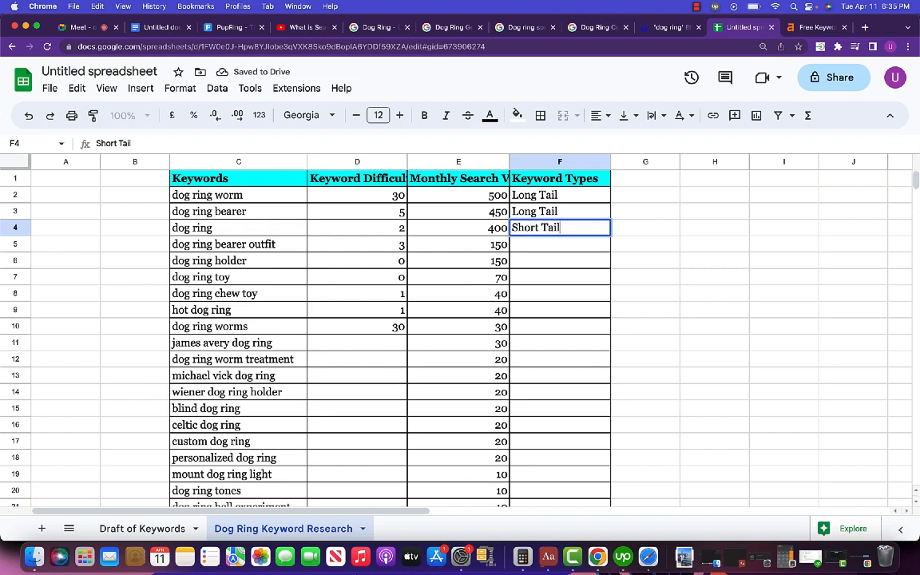
{"action": "left_click", "coordinate": [186, 247]}
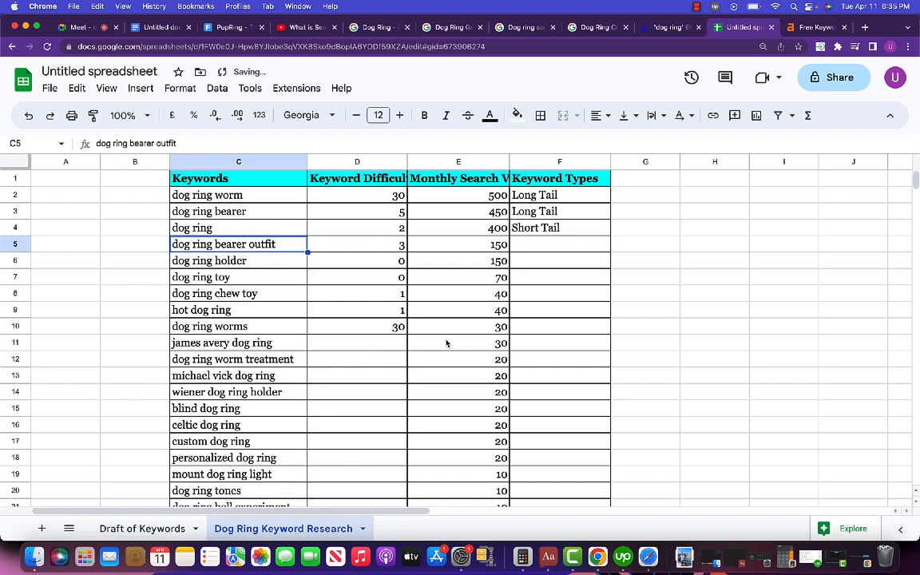
Step: Copy "james avery dog ring" from C11 and look up its keyword ideas in the Ahrefs Free Keyword Generator for Google, United States
{"action": "left_click", "coordinate": [284, 348]}
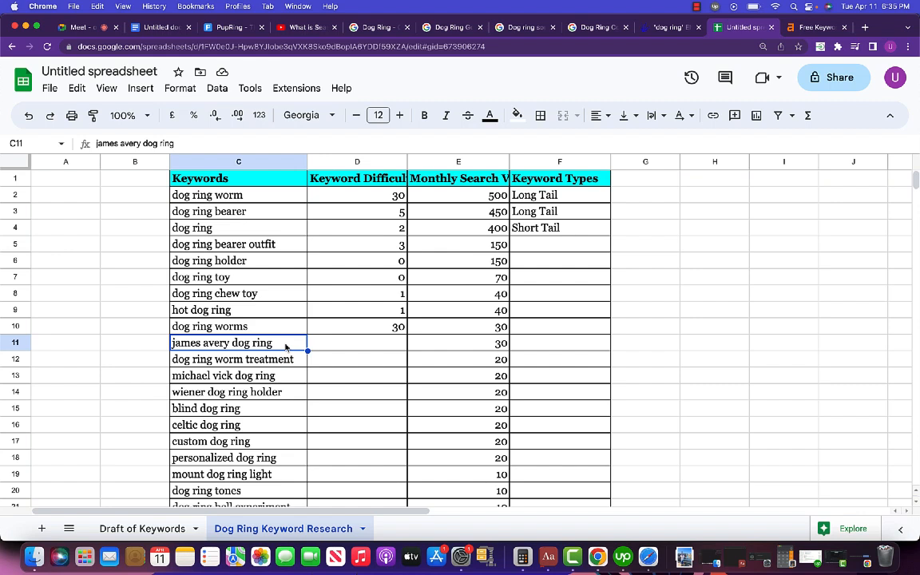
{"action": "key", "text": "super+c"}
{"action": "left_click", "coordinate": [801, 28]}
{"action": "scroll", "coordinate": [341, 283], "scroll_direction": "up", "scroll_amount": 15}
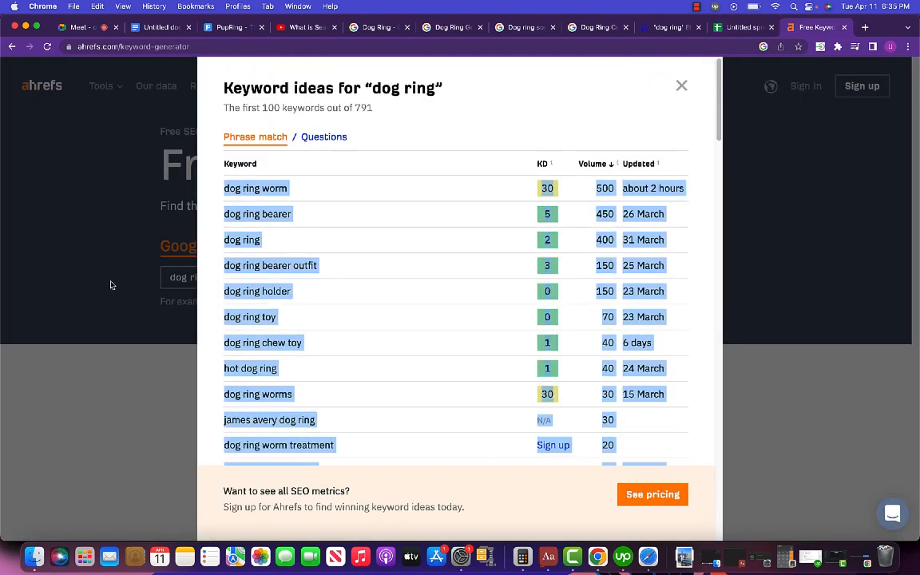
{"action": "left_click", "coordinate": [681, 86]}
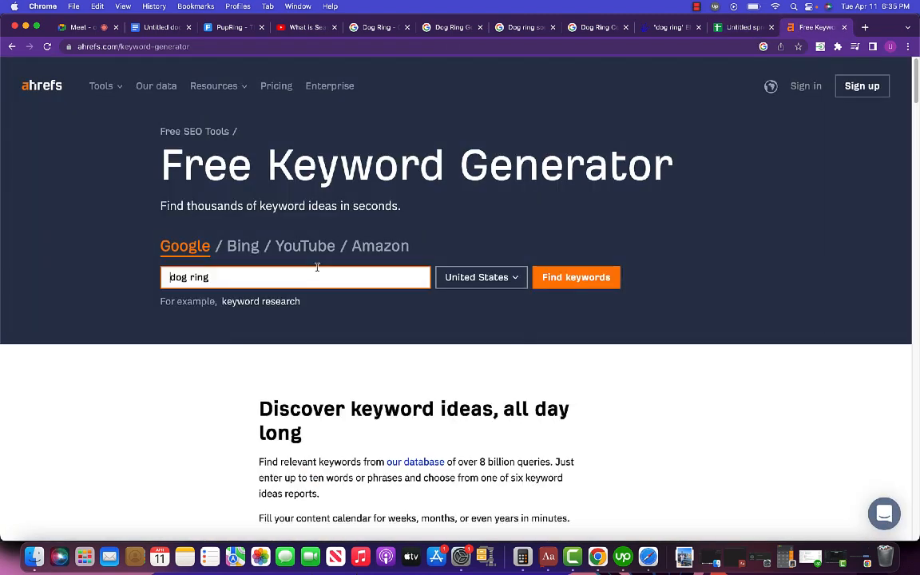
{"action": "key", "text": "super+a"}
{"action": "type", "text": "james avery dog ring"}
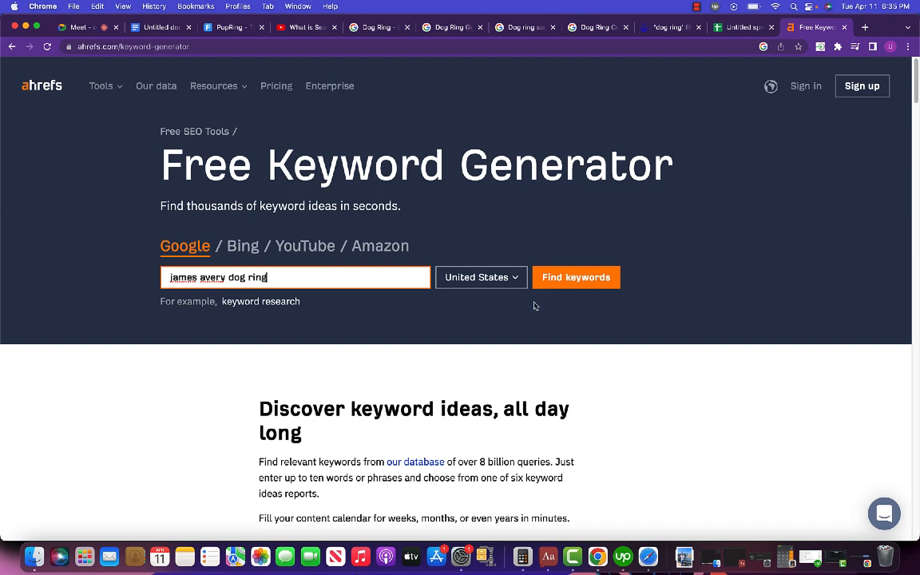
{"action": "left_click", "coordinate": [581, 286]}
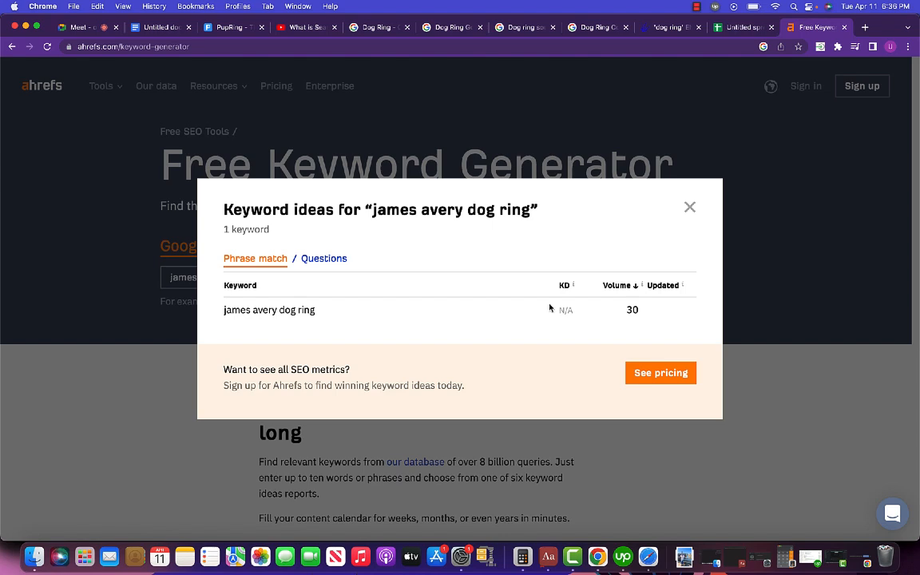
Step: Copy the "N/A" difficulty from Ahrefs into cell D11 of the spreadsheet for "james avery dog ring"
{"action": "left_click_drag", "start_coordinate": [560, 310], "coordinate": [568, 311]}
{"action": "left_click", "coordinate": [741, 28]}
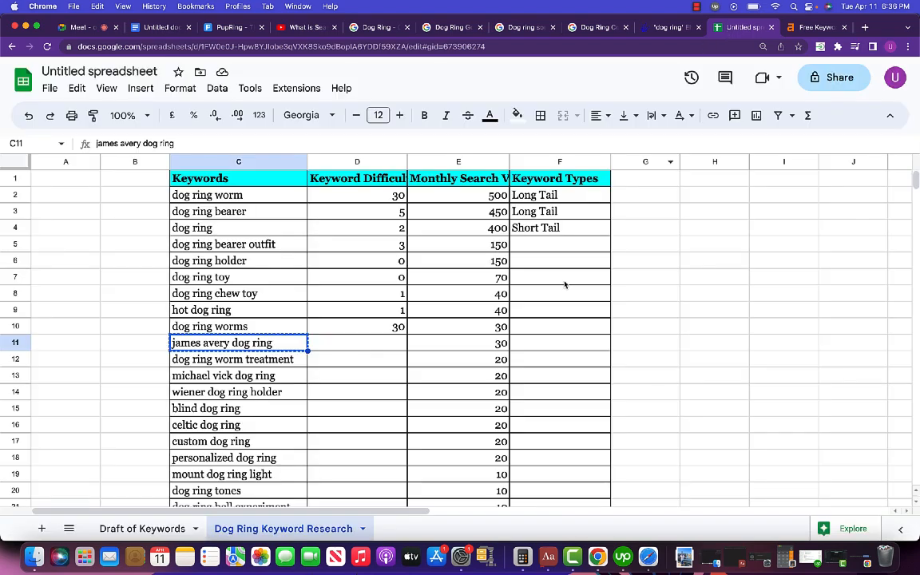
{"action": "left_click", "coordinate": [386, 345]}
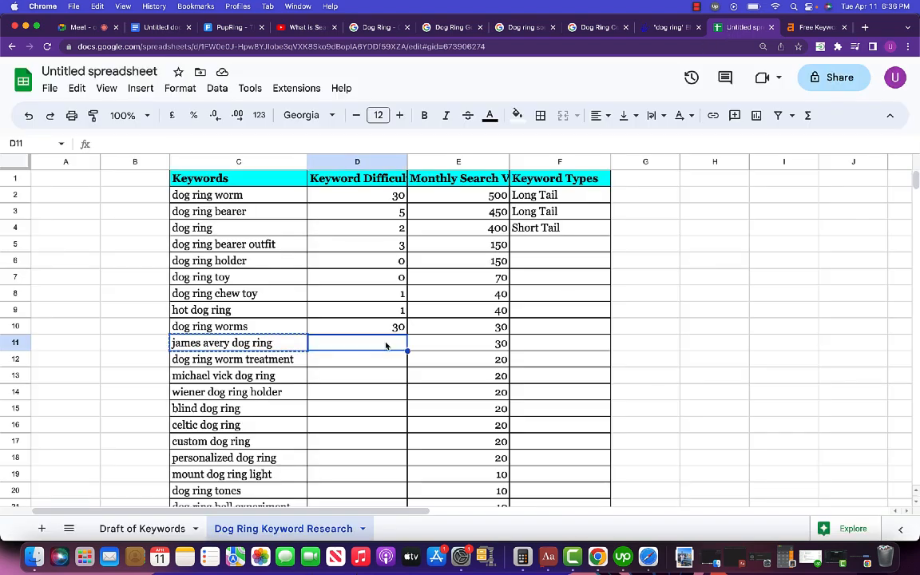
{"action": "key", "text": "super+v"}
{"action": "left_click", "coordinate": [370, 363]}
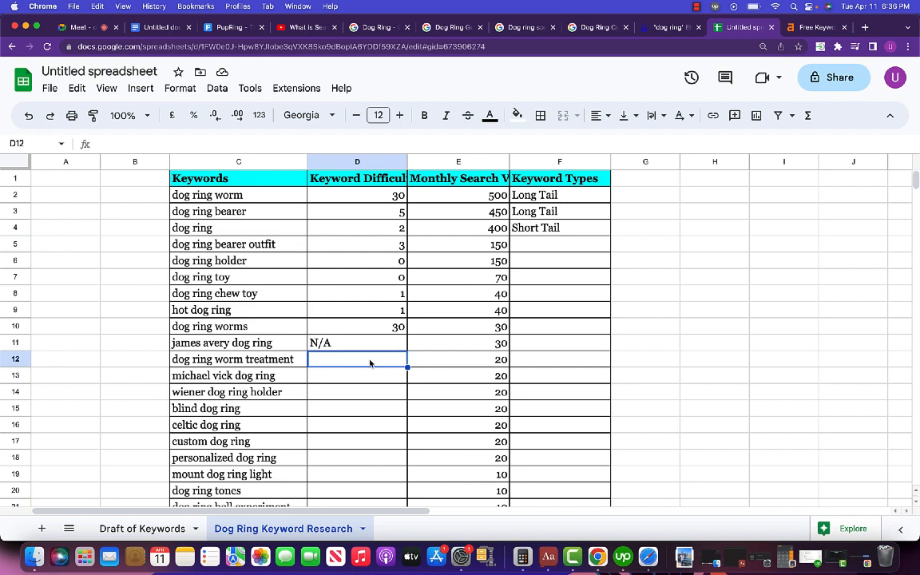
Step: Copy "dog ring worm treatment" from C12 and look up its keyword ideas in the Ahrefs Free Keyword Generator
{"action": "left_click", "coordinate": [247, 362]}
{"action": "key", "text": "super+c"}
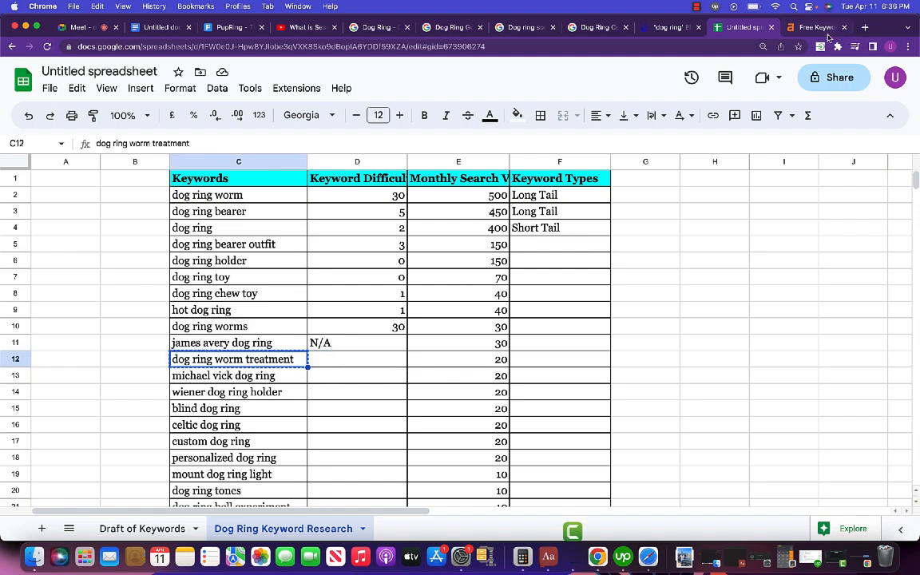
{"action": "left_click", "coordinate": [826, 31]}
{"action": "left_click", "coordinate": [690, 209]}
{"action": "left_click", "coordinate": [397, 276]}
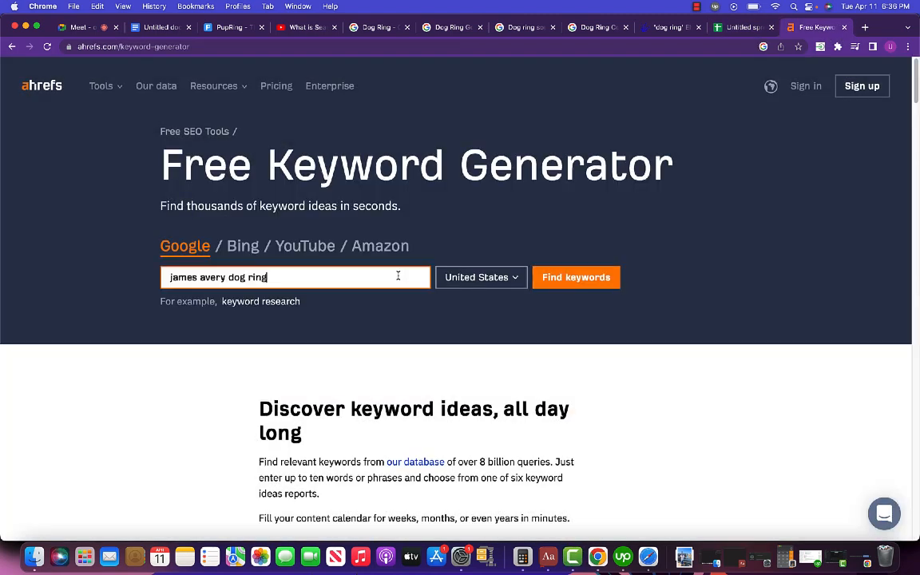
{"action": "key", "text": "super+a"}
{"action": "key", "text": "super+v"}
{"action": "left_click", "coordinate": [586, 279]}
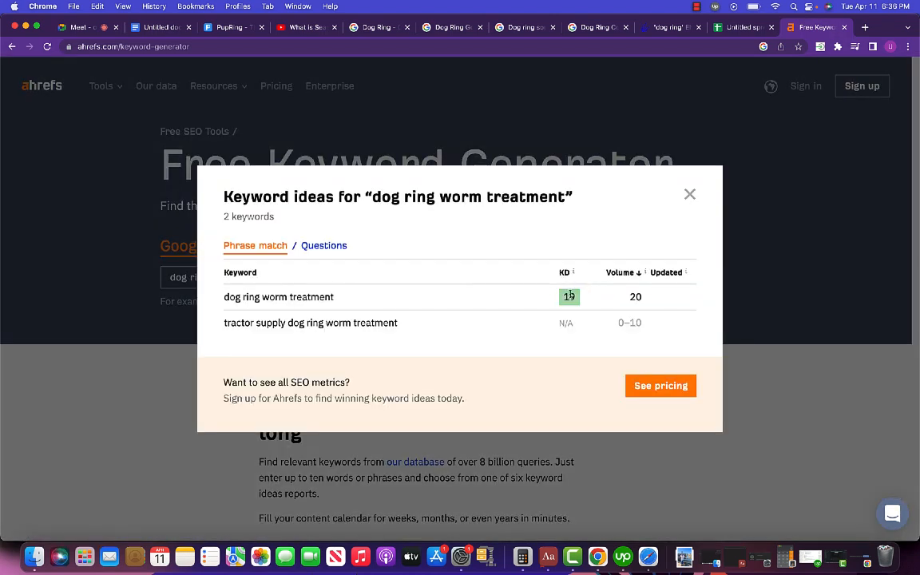
Step: Enter the keyword difficulty 19 in D12 of the spreadsheet and widen column D to fit its bold header
{"action": "double_click", "coordinate": [569, 295]}
{"action": "left_click", "coordinate": [742, 27]}
{"action": "left_click", "coordinate": [368, 365]}
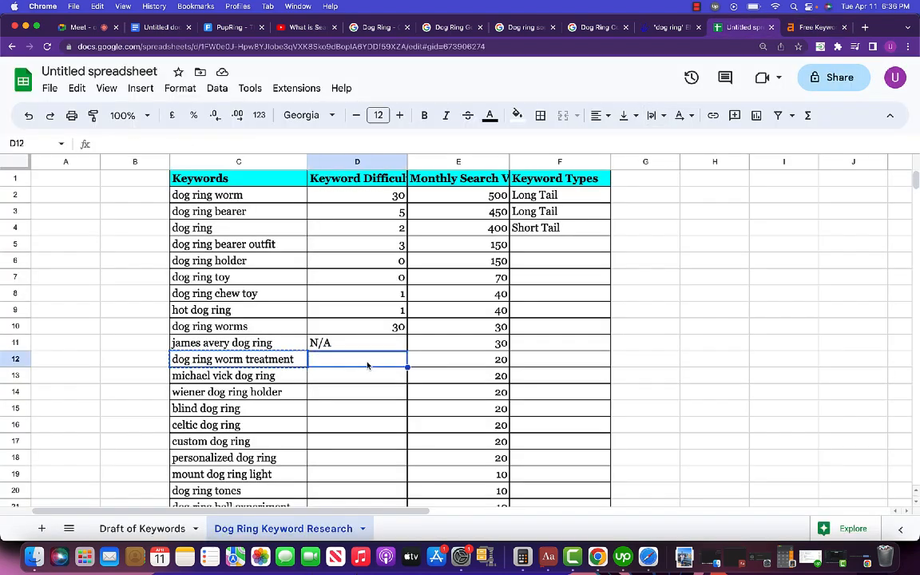
{"action": "type", "text": "19"}
{"action": "left_click", "coordinate": [487, 400]}
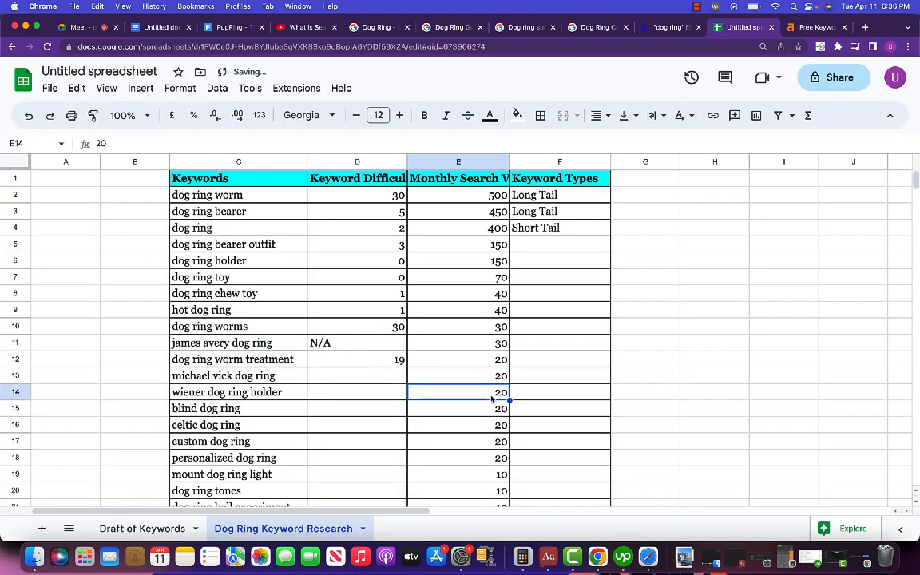
{"action": "left_click_drag", "start_coordinate": [407, 162], "coordinate": [478, 162]}
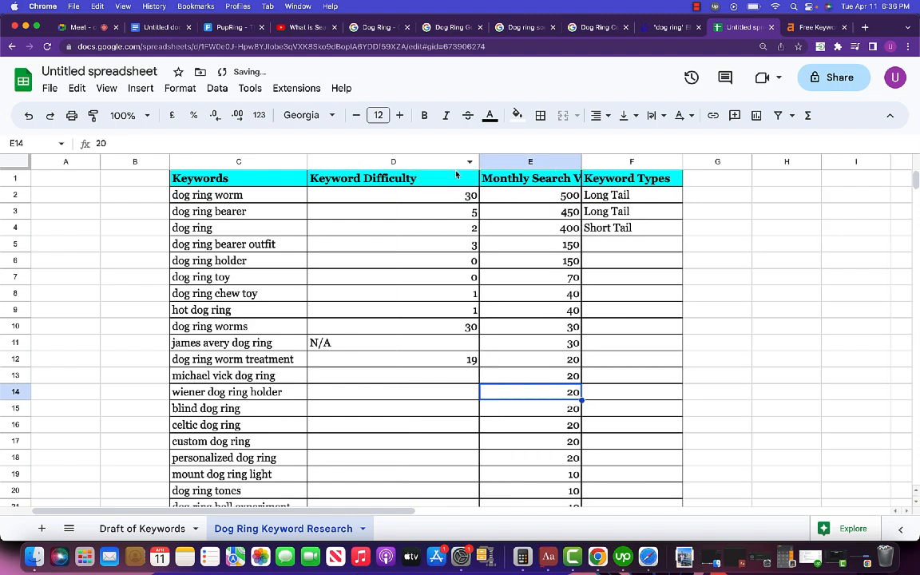
Step: Centre-align the whole Keyword Difficulty column D
{"action": "left_click", "coordinate": [400, 161]}
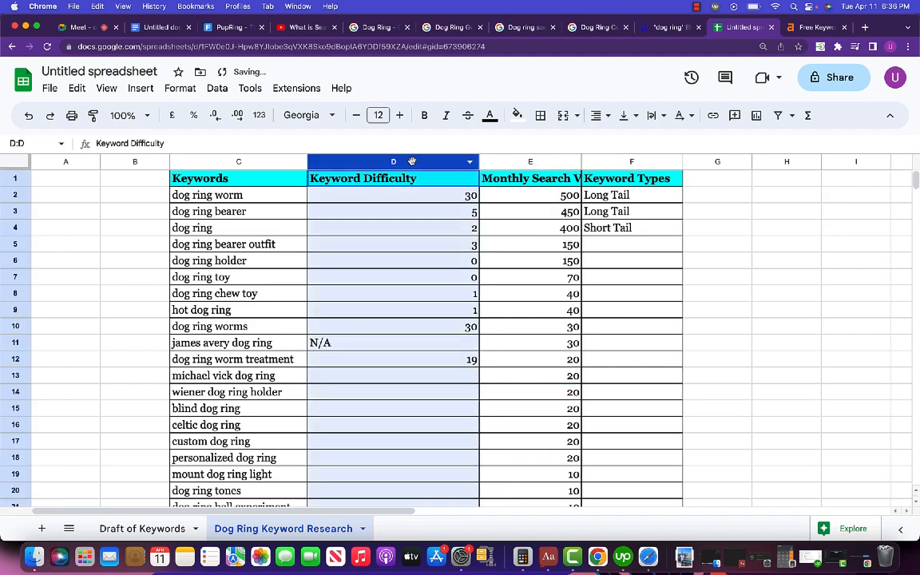
{"action": "left_click", "coordinate": [598, 115]}
{"action": "left_click", "coordinate": [622, 143]}
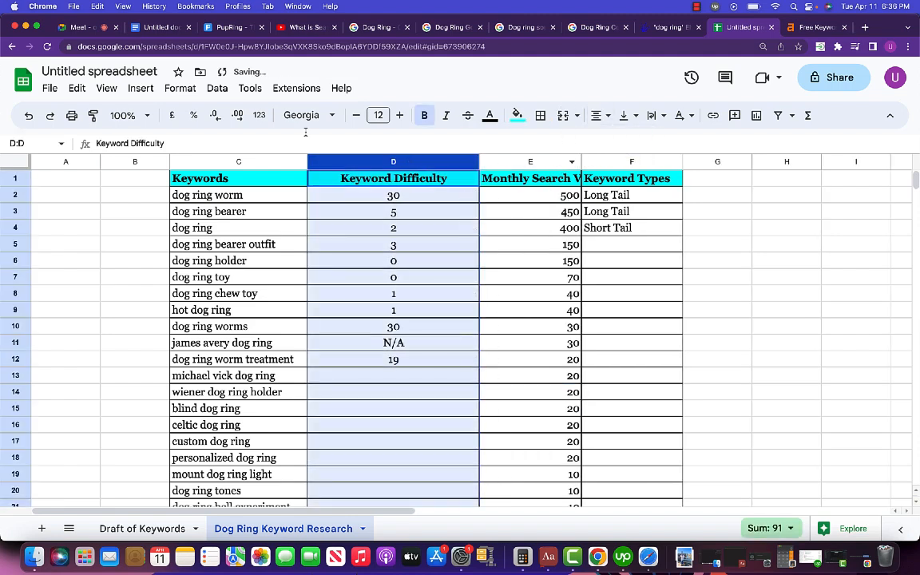
{"action": "left_click", "coordinate": [211, 28]}
{"action": "scroll", "coordinate": [340, 275], "scroll_direction": "down", "scroll_amount": 1}
{"action": "scroll", "coordinate": [340, 275], "scroll_direction": "up", "scroll_amount": 4}
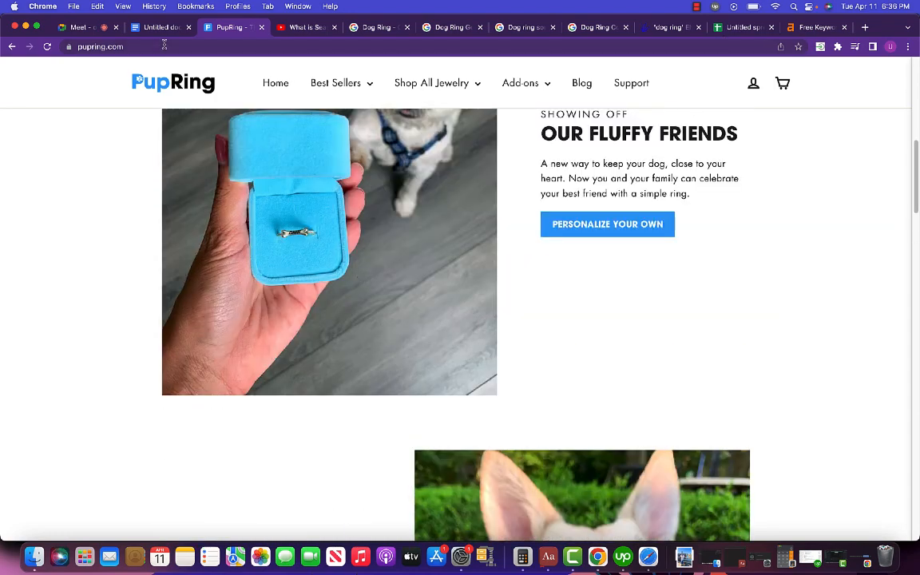
{"action": "left_click", "coordinate": [87, 28]}
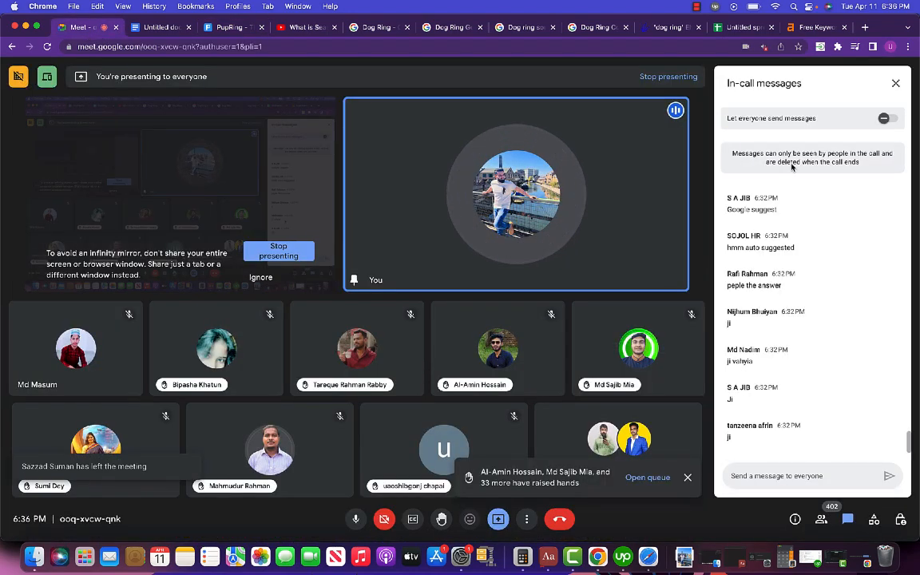
{"action": "left_click", "coordinate": [720, 29]}
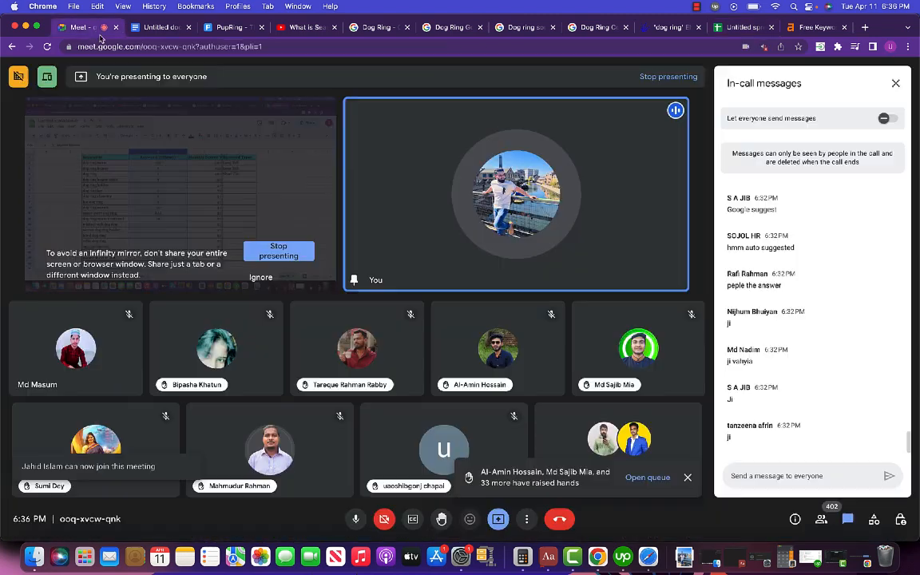
Step: Switch to the Google Meet call, let everyone send messages, read the class's replies and disable messages again
{"action": "left_click", "coordinate": [89, 31]}
{"action": "left_click", "coordinate": [887, 119]}
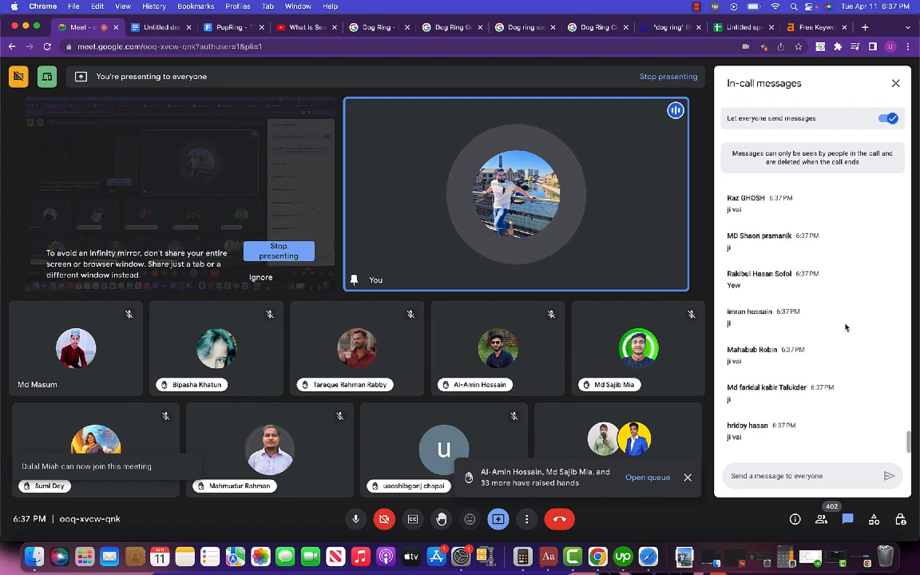
{"action": "left_click", "coordinate": [884, 119]}
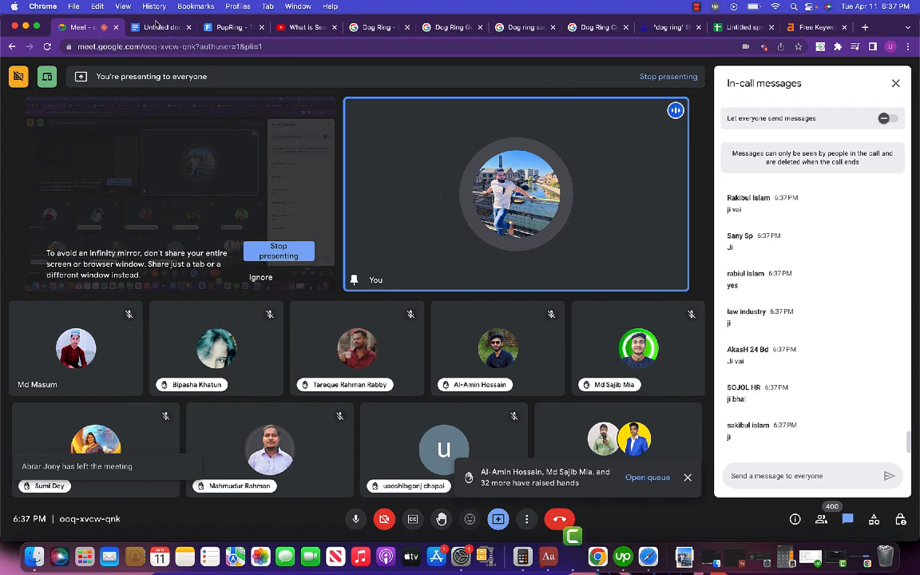
Step: Return to the keyword spreadsheet and highlight the "dog ring holder" row, C6:F6, with a light green fill
{"action": "left_click", "coordinate": [737, 35]}
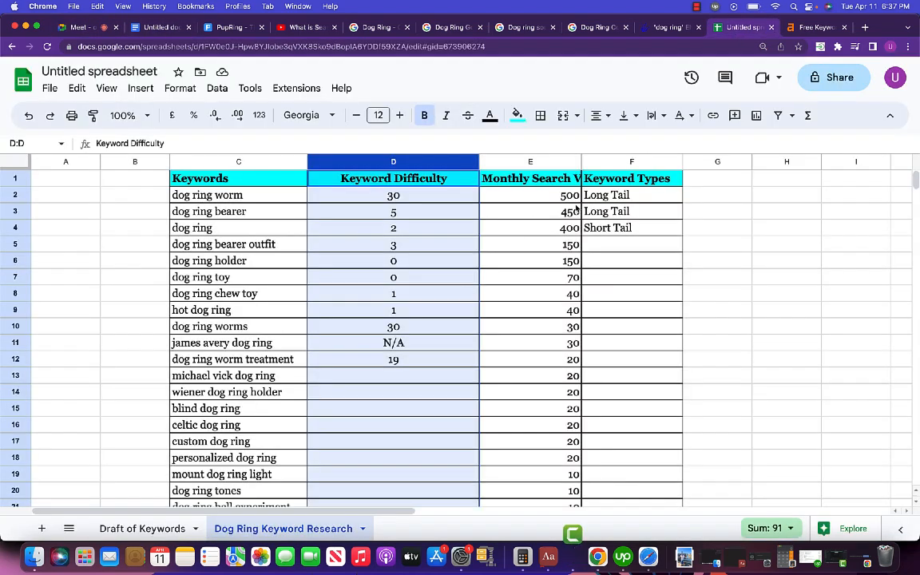
{"action": "left_click_drag", "start_coordinate": [567, 196], "coordinate": [562, 343]}
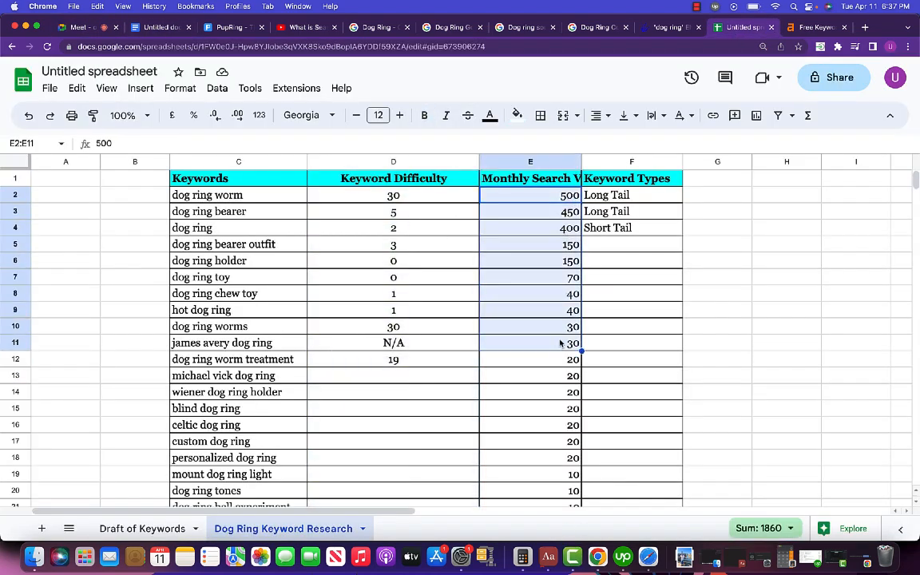
{"action": "left_click", "coordinate": [391, 210]}
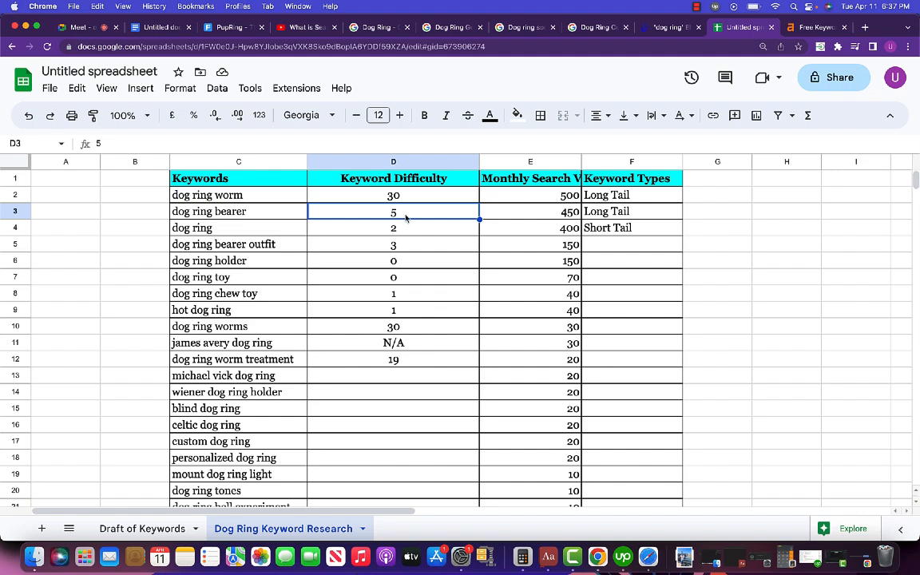
{"action": "left_click", "coordinate": [391, 260]}
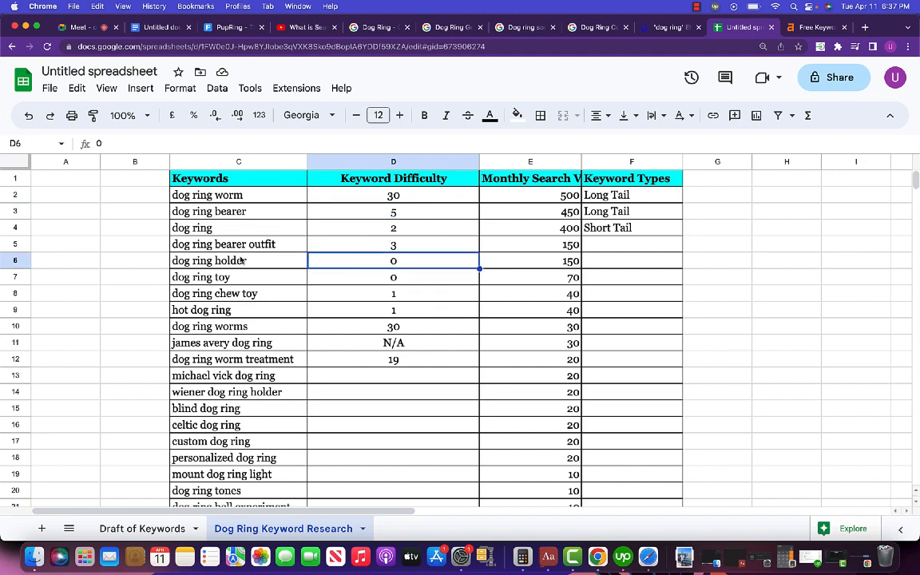
{"action": "left_click", "coordinate": [242, 260]}
{"action": "left_click", "coordinate": [409, 261]}
{"action": "left_click", "coordinate": [564, 266], "text": "shift"}
{"action": "left_click", "coordinate": [611, 266]}
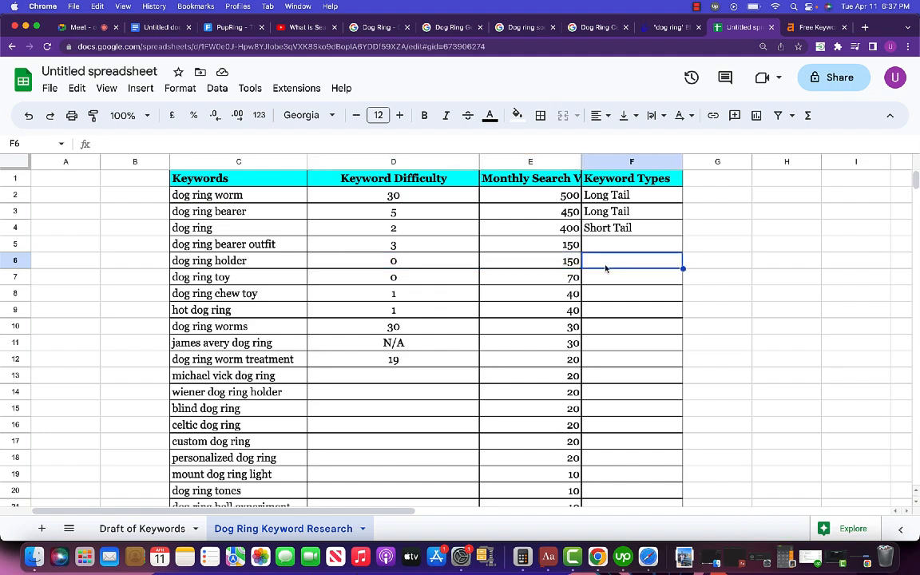
{"action": "left_click", "coordinate": [254, 268], "text": "shift"}
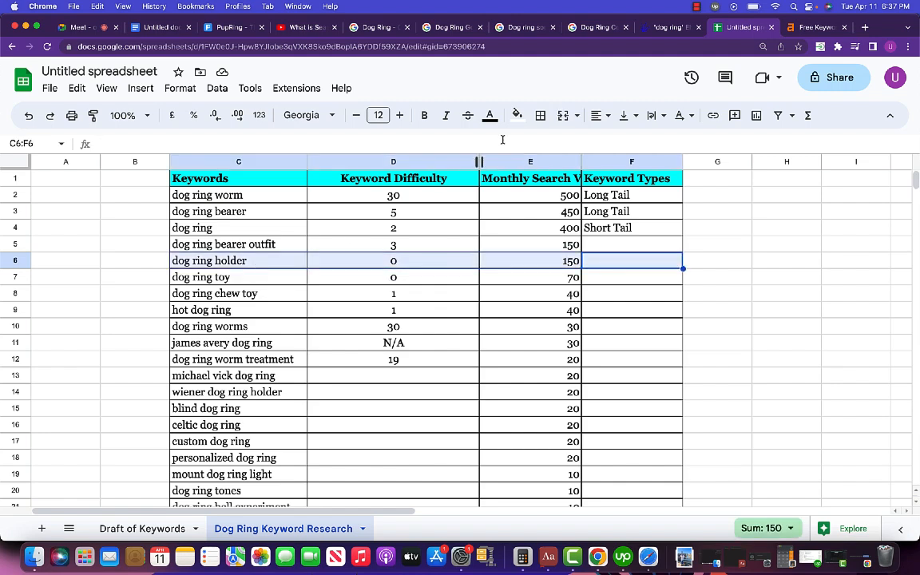
{"action": "left_click", "coordinate": [517, 115]}
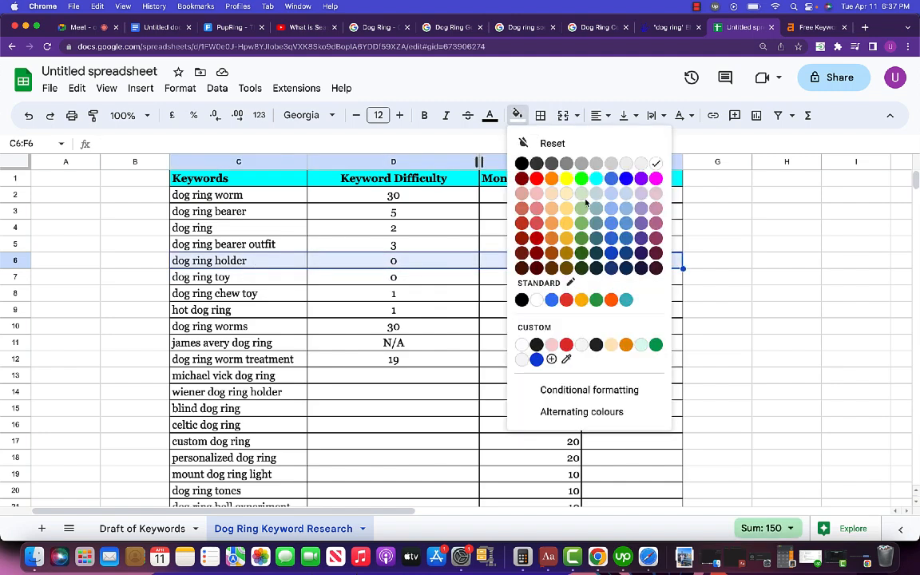
{"action": "left_click", "coordinate": [581, 222]}
{"action": "left_click", "coordinate": [537, 280]}
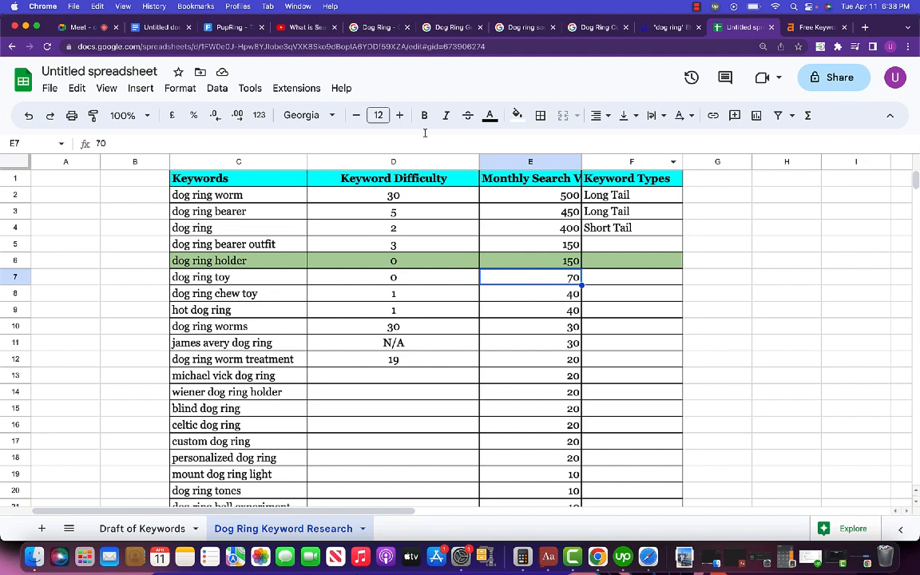
Step: Check the Meet chat, and in the Google Docs notes add the lines "KD > 30" and "SV<50" below the keyword list
{"action": "left_click", "coordinate": [68, 29]}
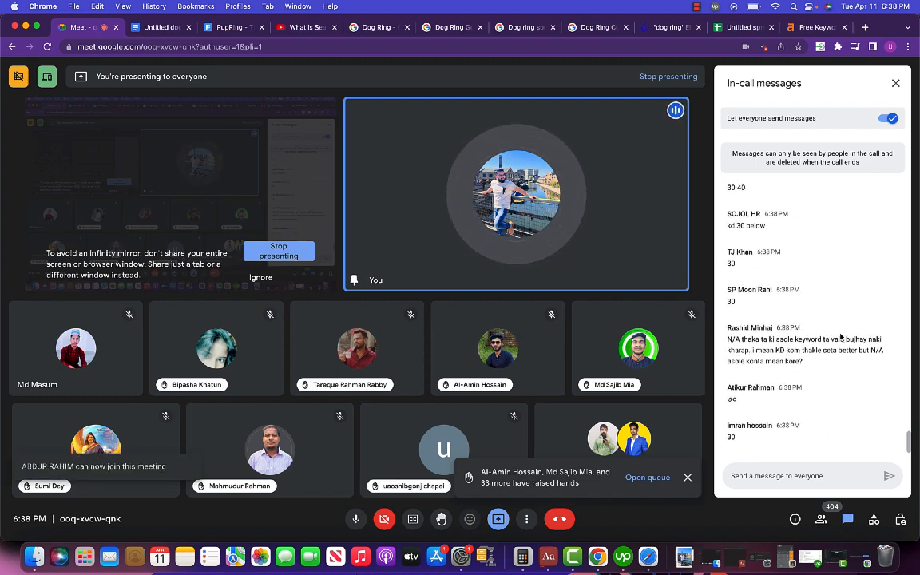
{"action": "left_click", "coordinate": [149, 28]}
{"action": "scroll", "coordinate": [424, 479], "scroll_direction": "down", "scroll_amount": 2}
{"action": "left_click", "coordinate": [354, 431]}
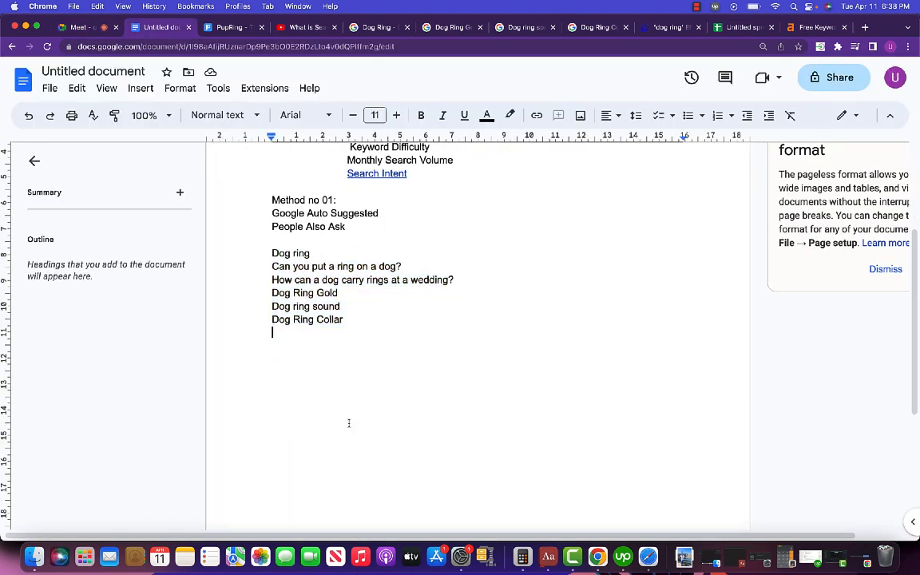
{"action": "key", "text": "Return"}
{"action": "key", "text": "Return"}
{"action": "type", "text": "KD "}
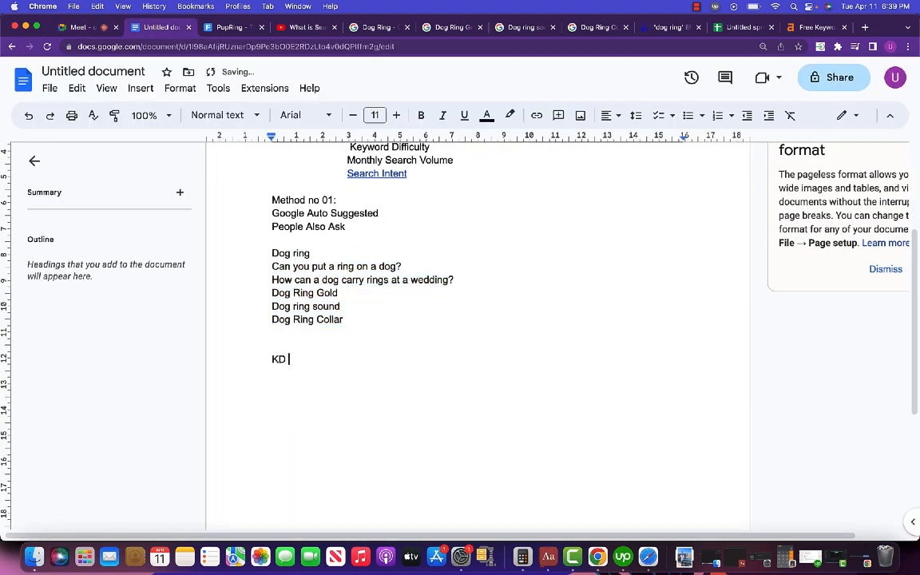
{"action": "type", "text": "> 30"}
{"action": "key", "text": "Return"}
{"action": "type", "text": "SV<50"}
Step: In the Google Meet call, stop participants from sending chat messages and allow everyone to send them again
{"action": "left_click", "coordinate": [93, 34]}
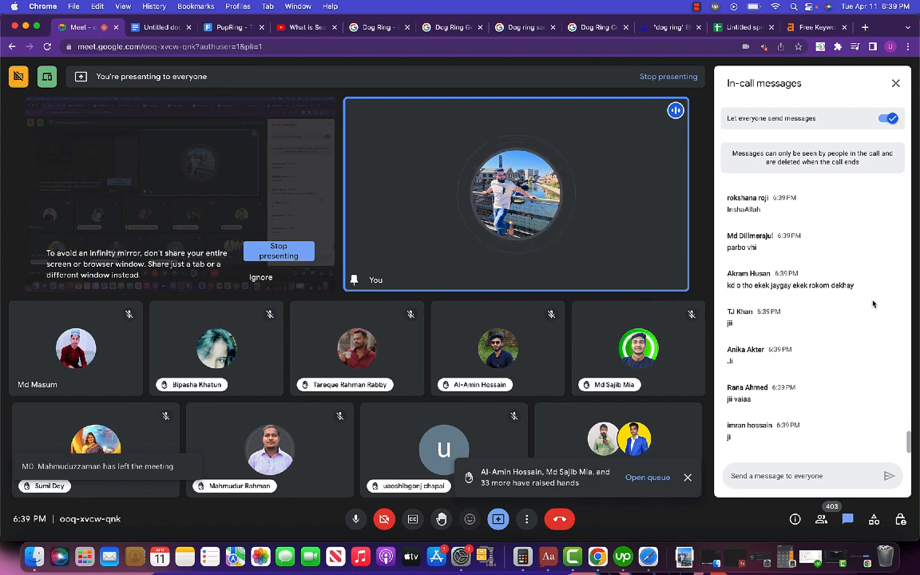
{"action": "left_click", "coordinate": [891, 117]}
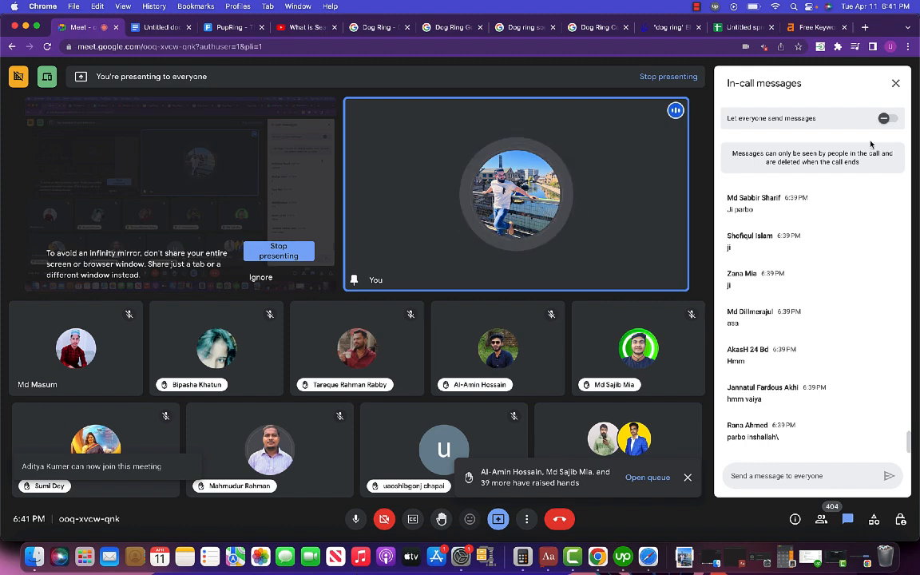
{"action": "left_click", "coordinate": [887, 118]}
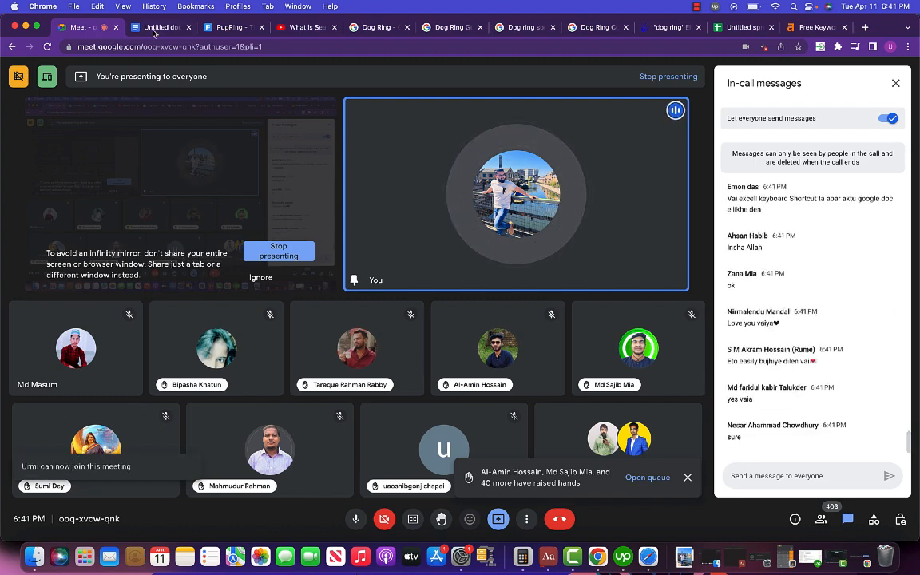
Step: Copy the URL of the YouTube video "What is Search Intent and How it Works For Keyword Research" and send it in the Meet chat
{"action": "left_click", "coordinate": [300, 27]}
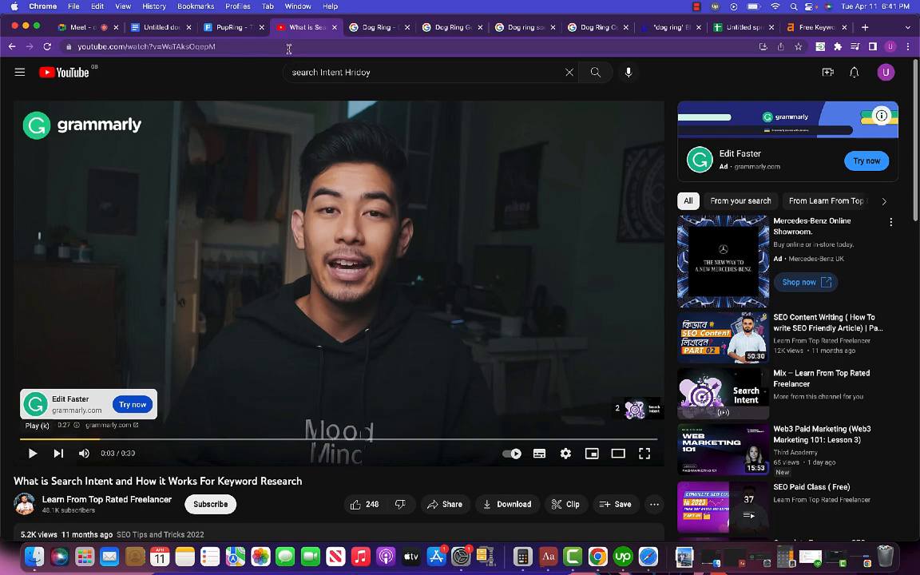
{"action": "left_click", "coordinate": [288, 49]}
{"action": "key", "text": "super+c"}
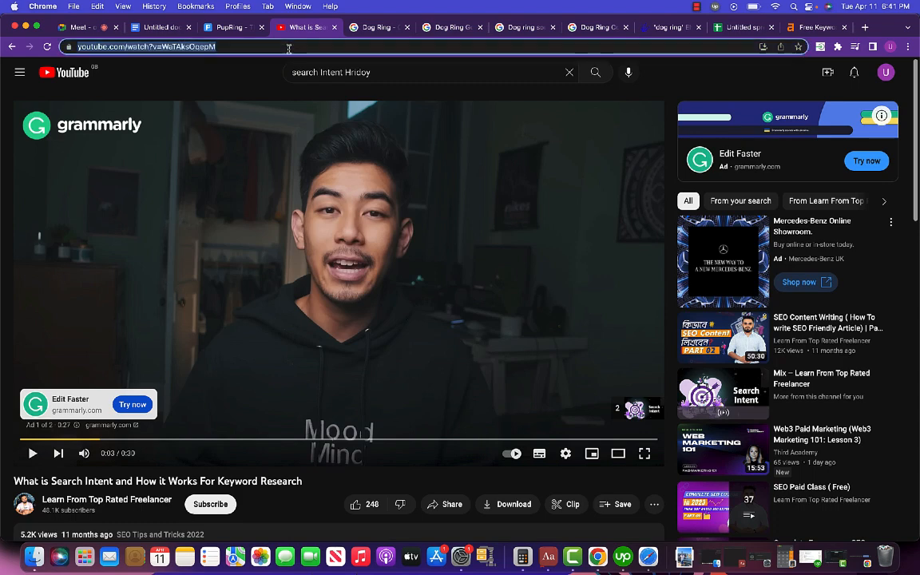
{"action": "left_click", "coordinate": [89, 28]}
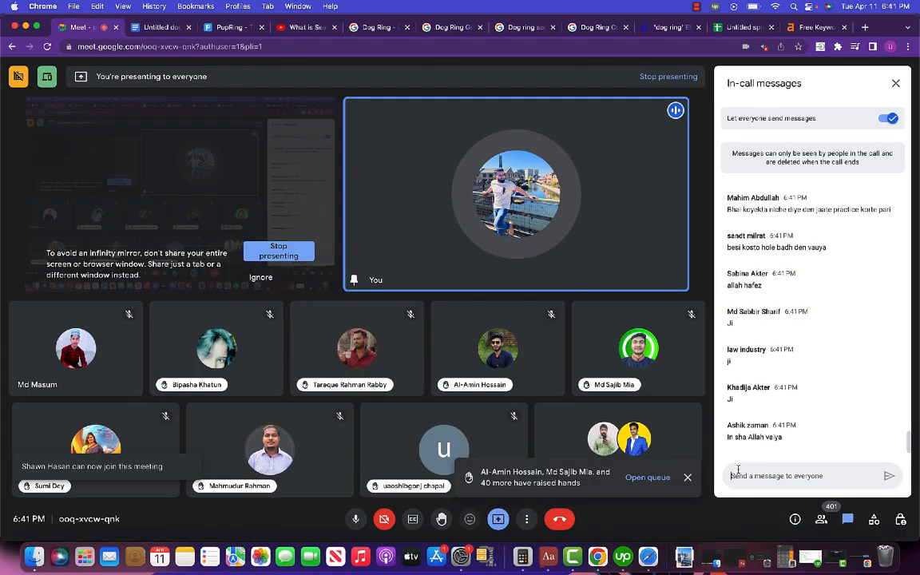
{"action": "key", "text": "super+v"}
{"action": "key", "text": "Return"}
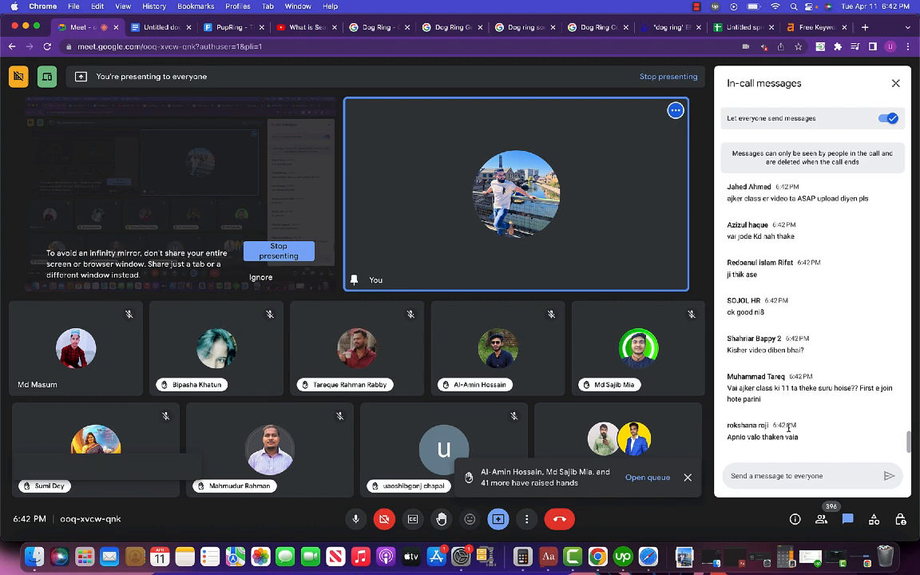
Step: Open the "20th Batch keyword research generator" spreadsheet from Meet and read the students' questions in B2 to B7 of Beginner Keyword Research
{"action": "left_click", "coordinate": [767, 312]}
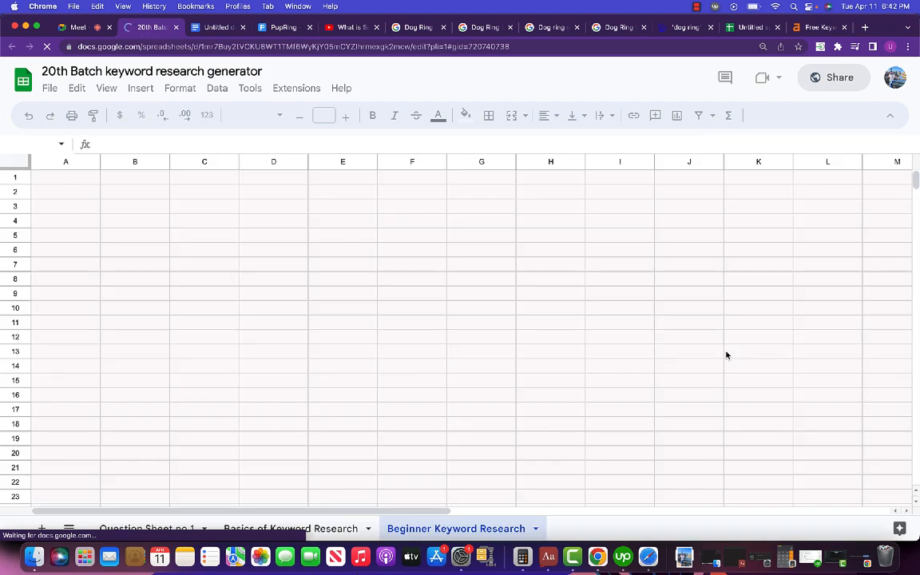
{"action": "left_click", "coordinate": [386, 421]}
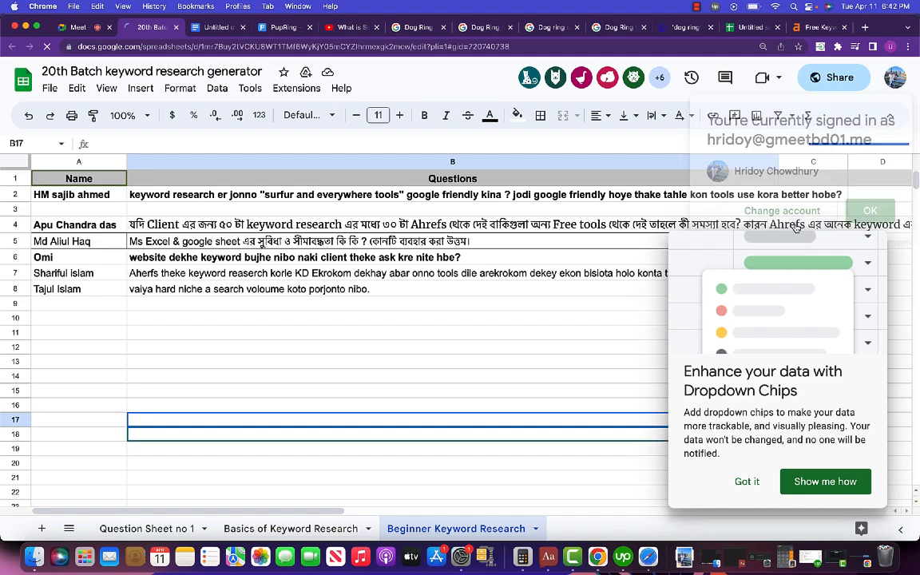
{"action": "left_click", "coordinate": [333, 200]}
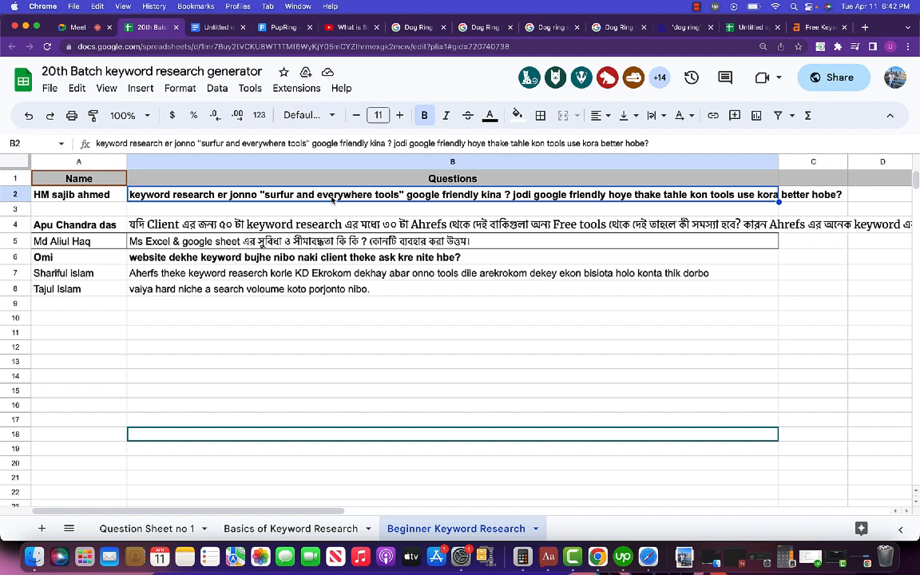
{"action": "key", "text": "Down"}
{"action": "key", "text": "Down"}
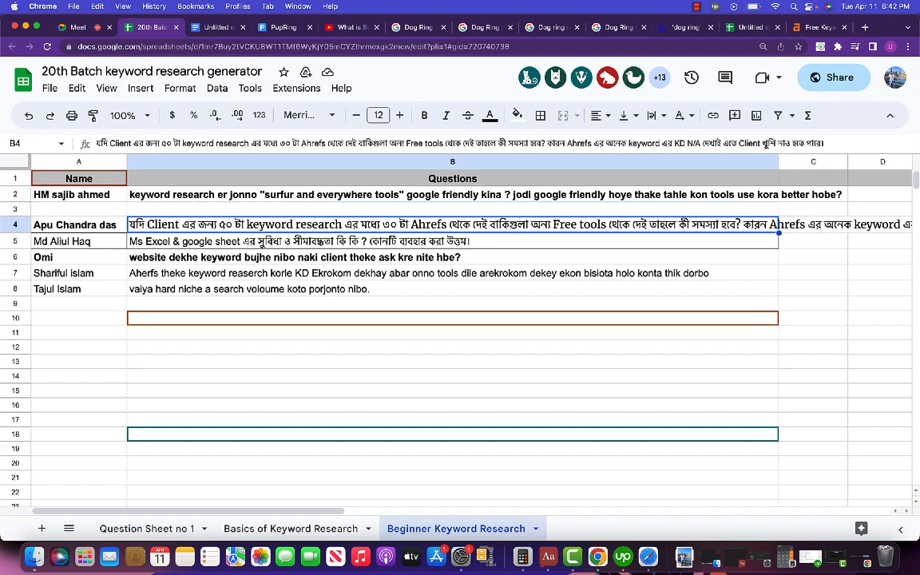
{"action": "key", "text": "Down"}
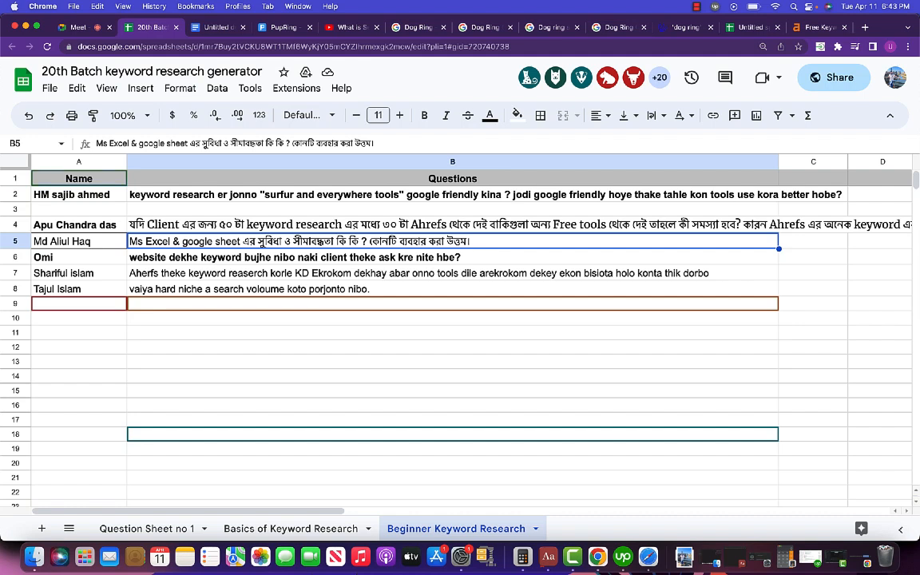
{"action": "key", "text": "Down"}
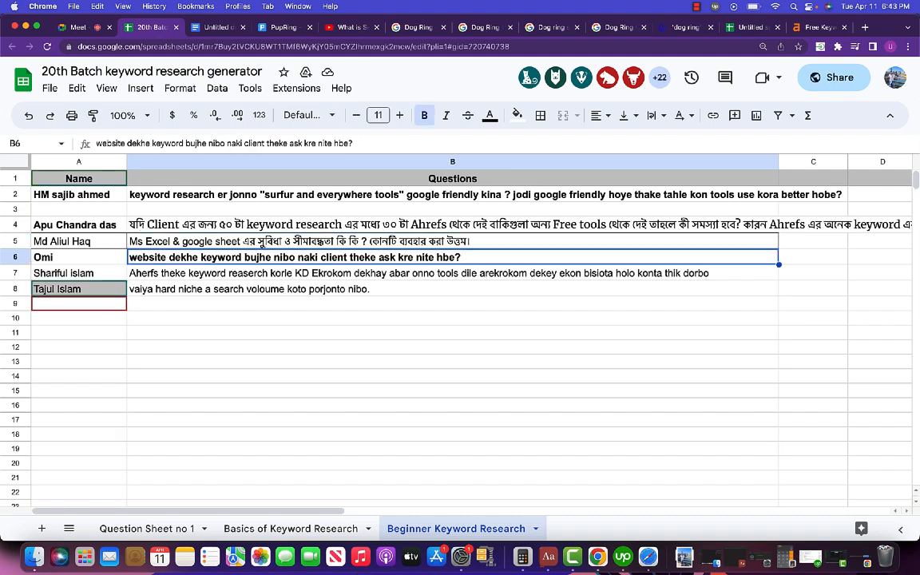
{"action": "key", "text": "Down"}
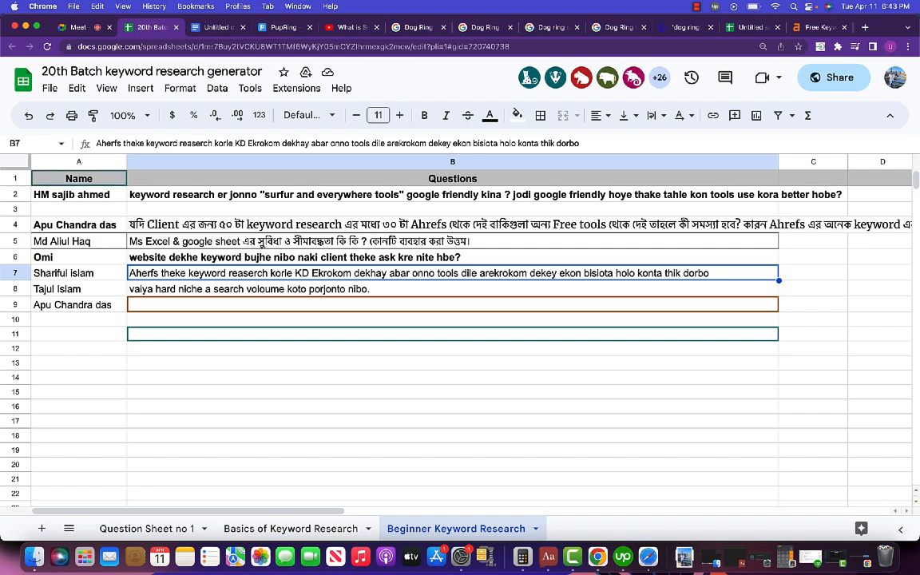
Step: Go to the Basics of Keyword Research sheet and review the students' questions in B32 and B30
{"action": "left_click", "coordinate": [320, 525]}
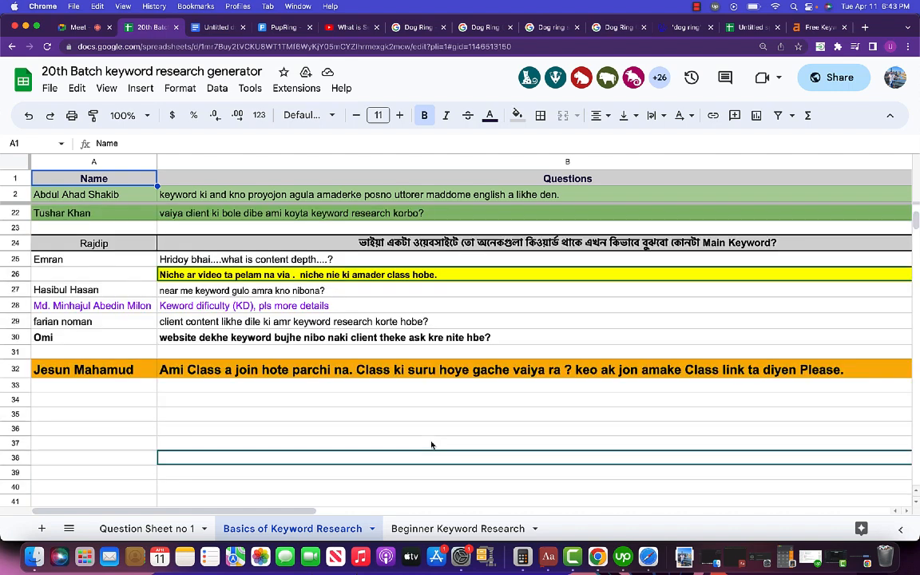
{"action": "left_click", "coordinate": [268, 373]}
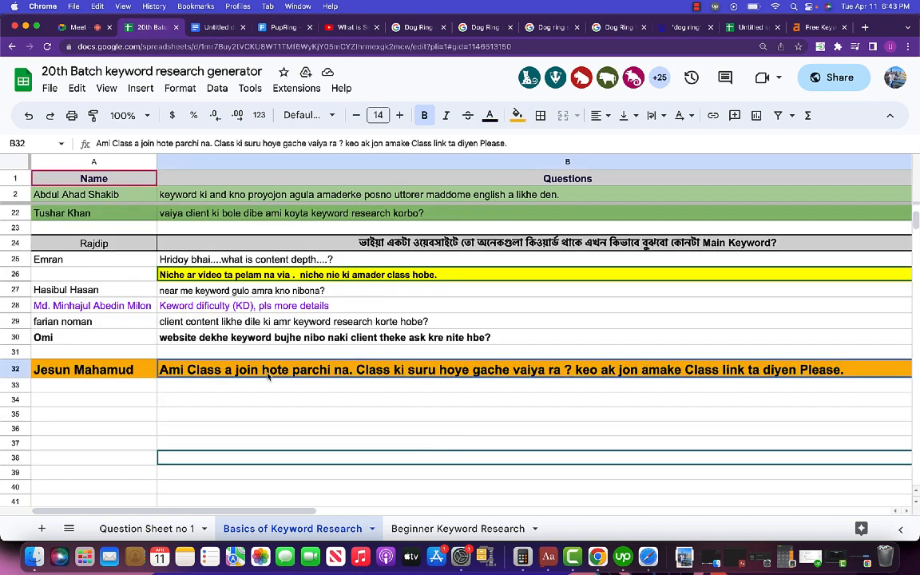
{"action": "left_click", "coordinate": [264, 337]}
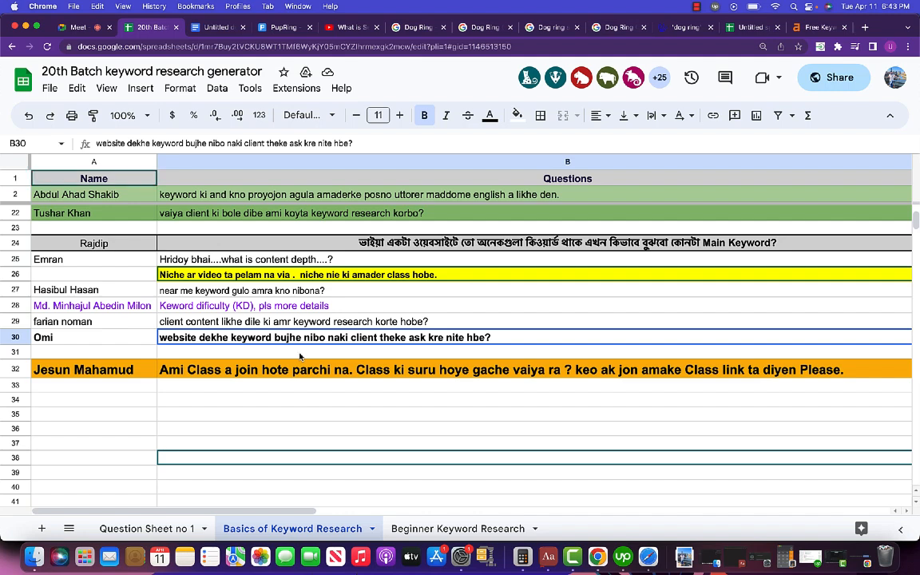
Step: Review the students' questions in B29 up to B26 of the Basics of Keyword Research sheet
{"action": "left_click", "coordinate": [231, 322]}
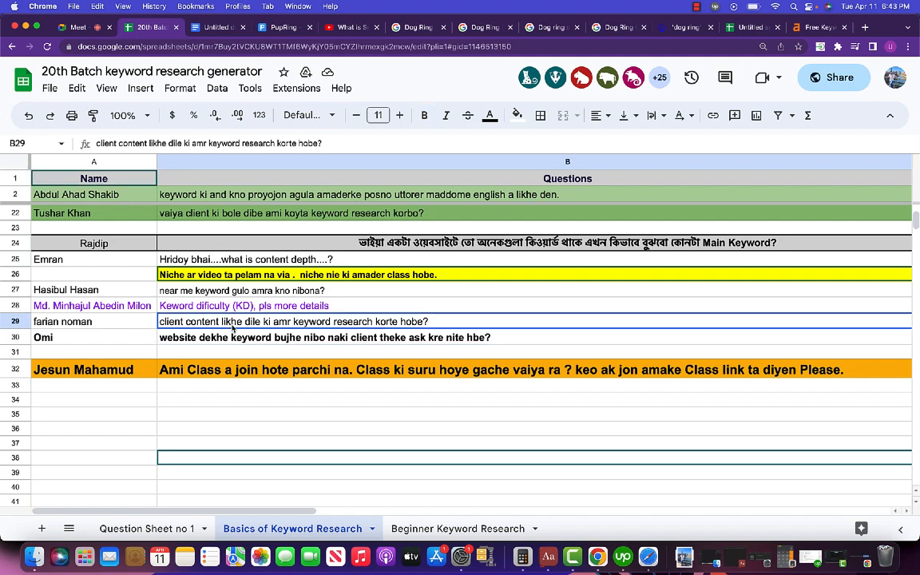
{"action": "key", "text": "Up"}
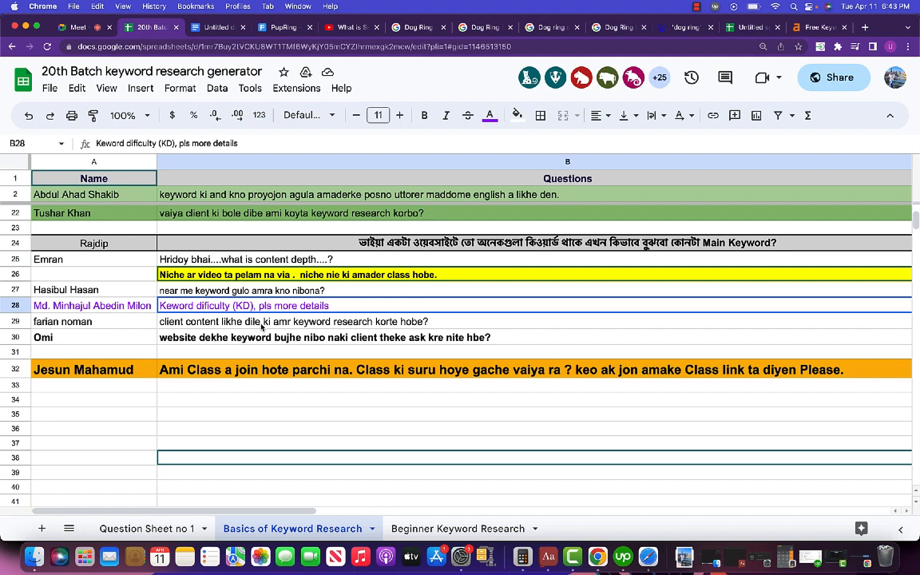
{"action": "key", "text": "Up"}
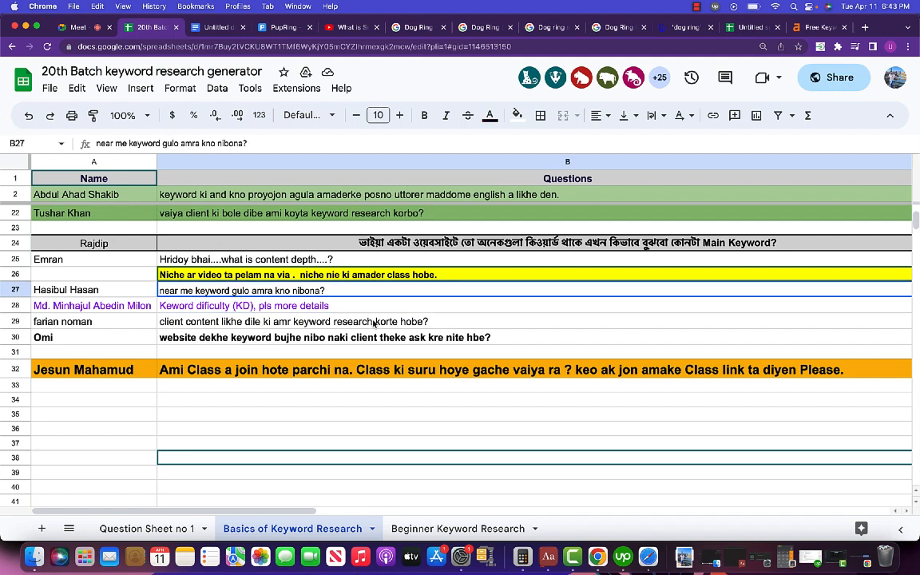
{"action": "key", "text": "Up"}
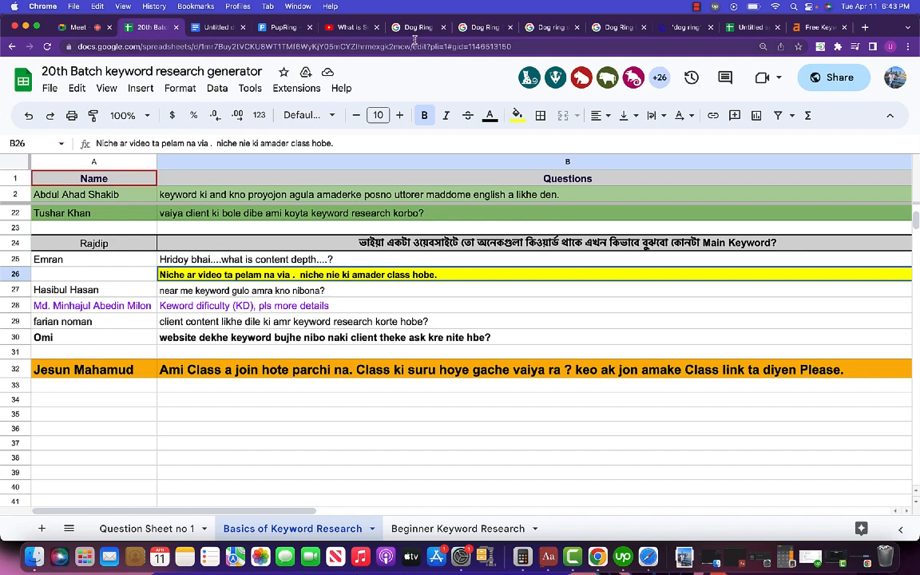
Step: Search YouTube for "niche" together with the instructor's first name already in the query
{"action": "left_click", "coordinate": [329, 29]}
{"action": "left_click", "coordinate": [355, 72]}
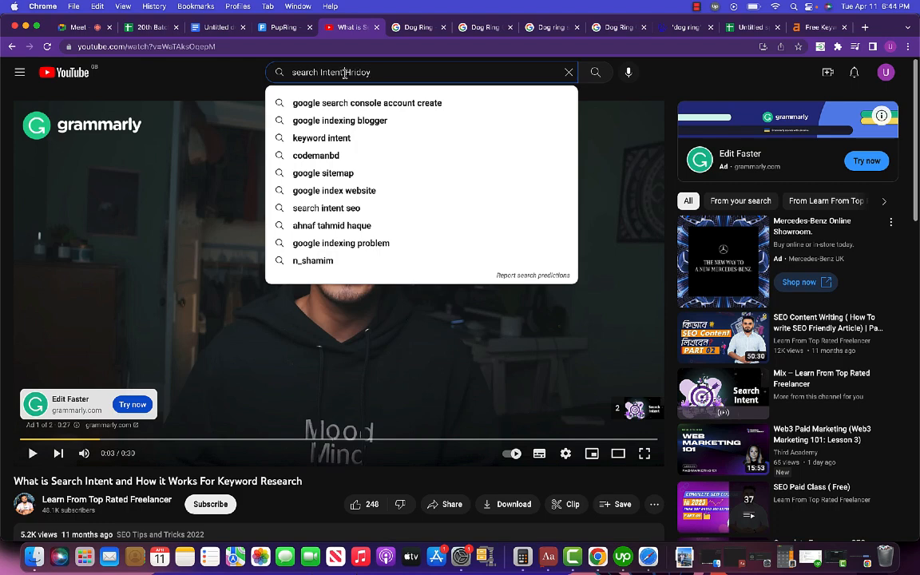
{"action": "left_click_drag", "start_coordinate": [344, 72], "coordinate": [280, 75]}
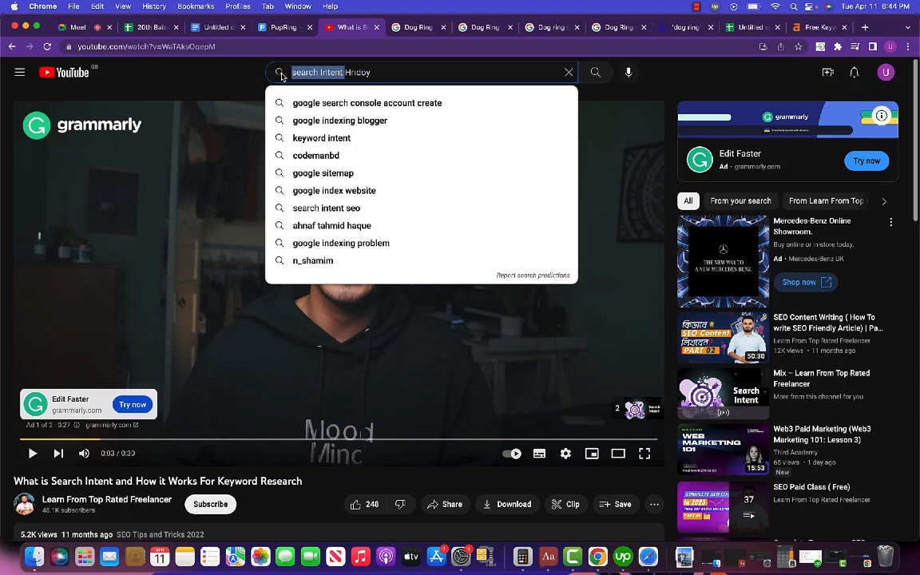
{"action": "key", "text": "BackSpace"}
{"action": "type", "text": "niche"}
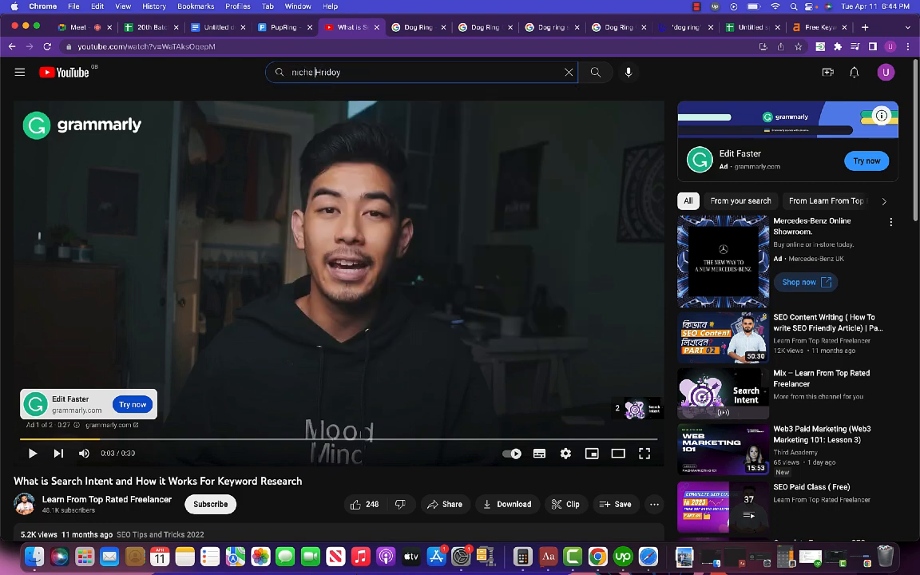
{"action": "key", "text": "Return"}
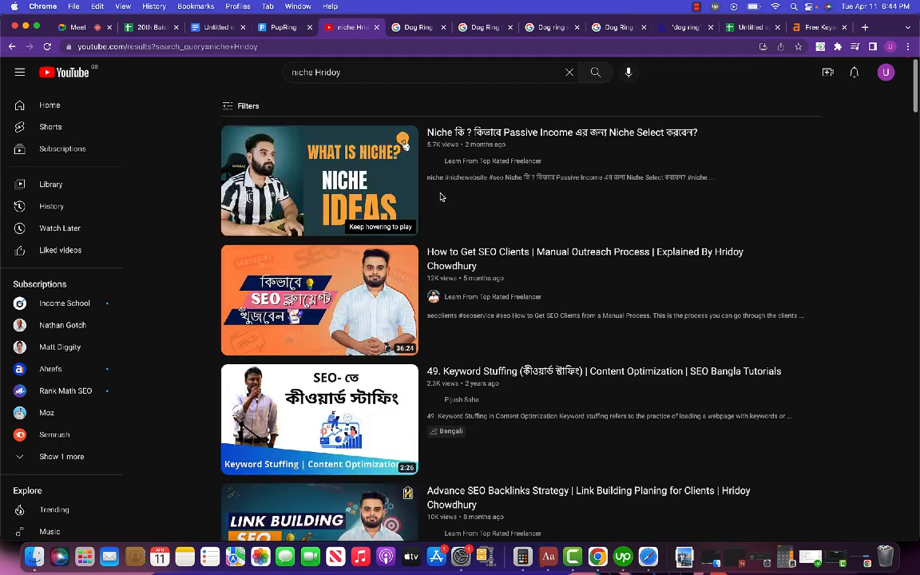
Step: Copy the URL of the YouTube video "Niche কি ? কিভাবে Passive Income এর জন্য Niche Select করবেন?" and close its tab
{"action": "left_click", "coordinate": [468, 135]}
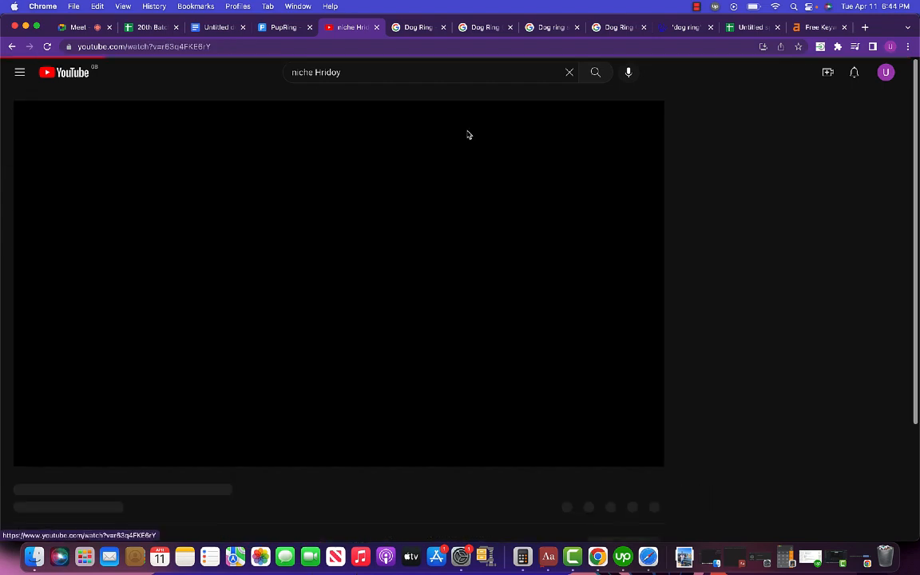
{"action": "key", "text": "super+l"}
{"action": "key", "text": "super+c"}
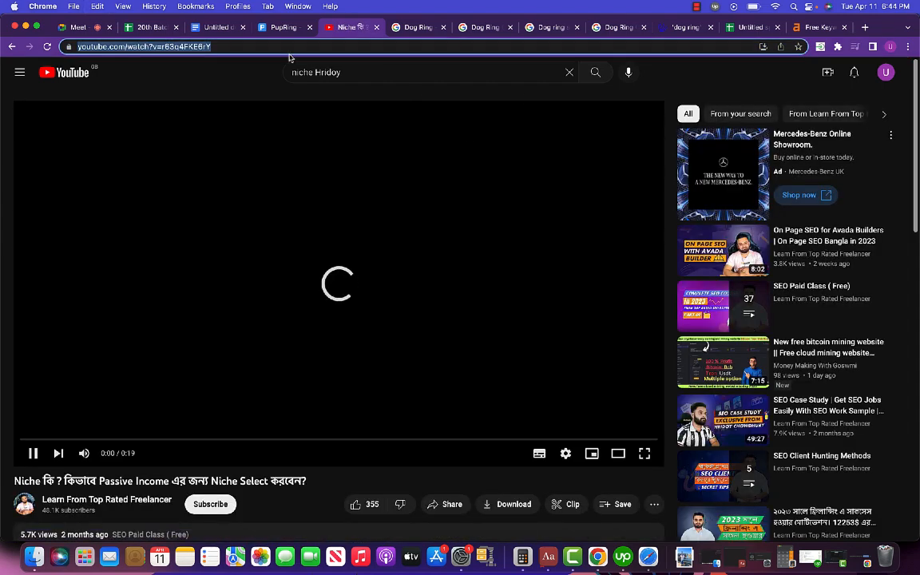
{"action": "left_click", "coordinate": [204, 27]}
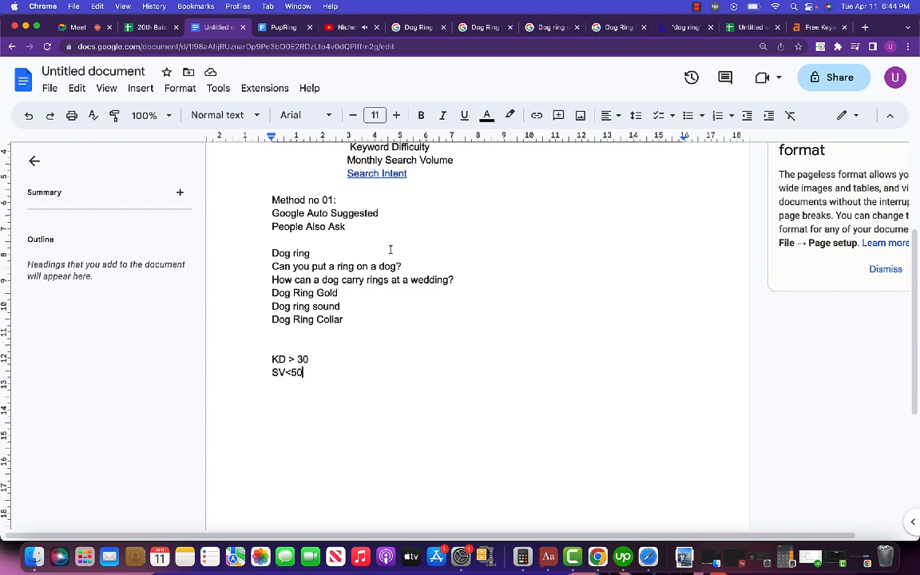
{"action": "left_click", "coordinate": [377, 28]}
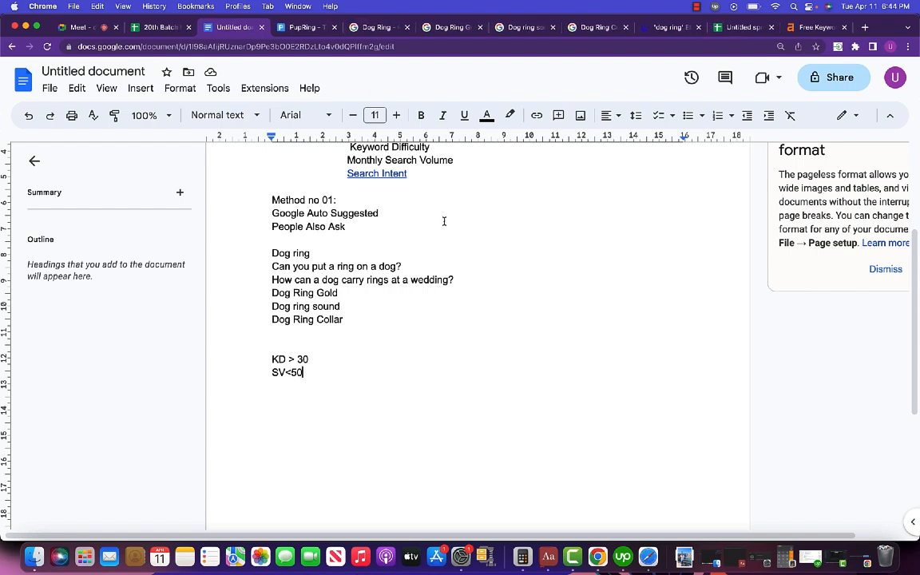
Step: Add the line "Niche" below Search Intent in the untitled document and select the word
{"action": "left_click", "coordinate": [435, 172]}
{"action": "key", "text": "Return"}
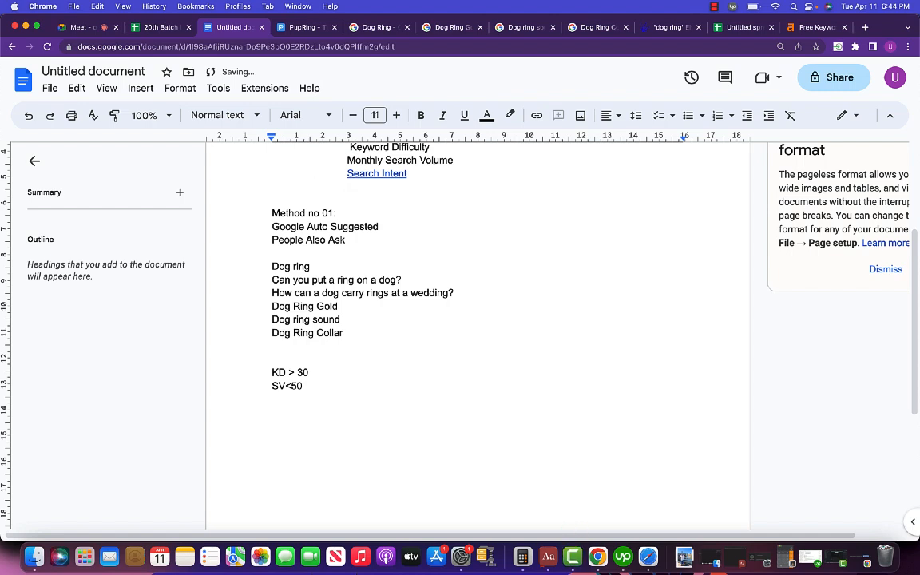
{"action": "type", "text": "Niche"}
{"action": "double_click", "coordinate": [346, 187]}
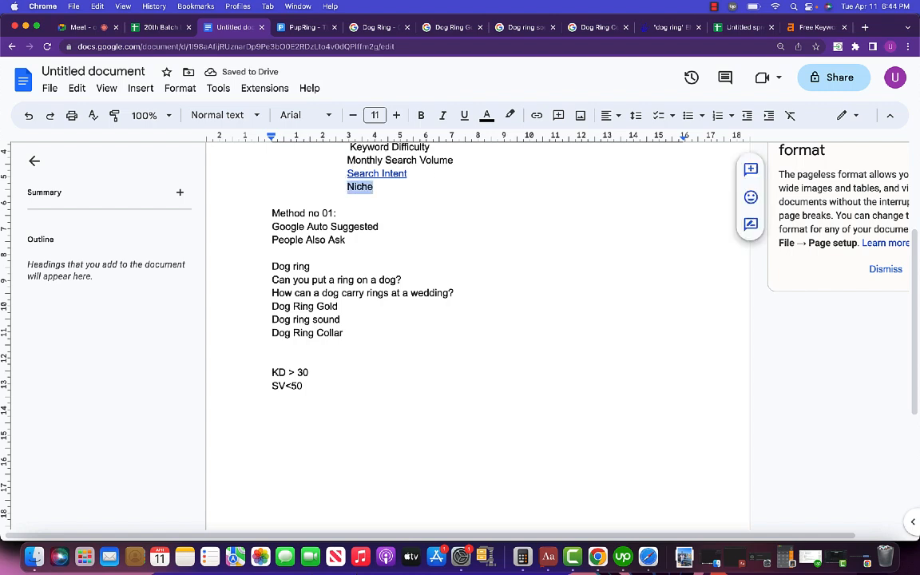
{"action": "type", "text": "K"}
{"action": "key", "text": "BackSpace"}
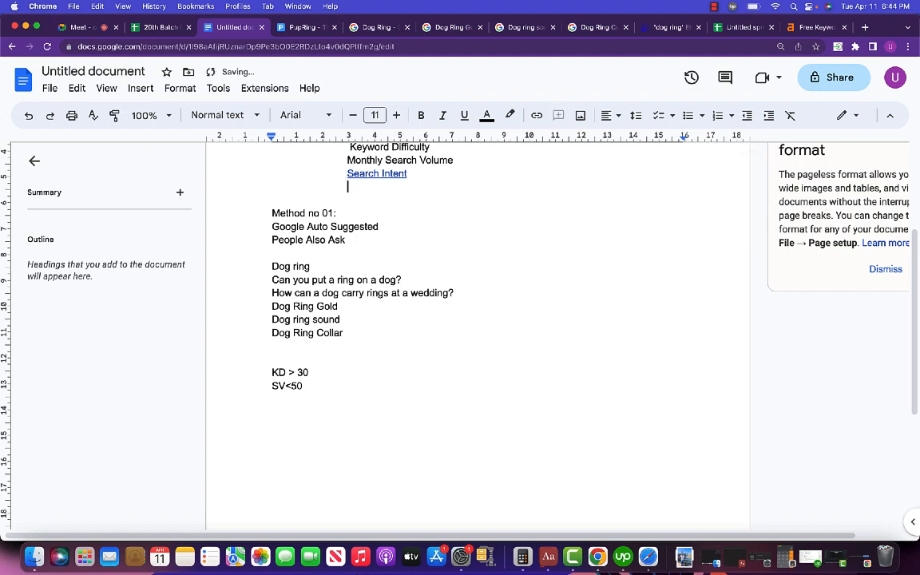
{"action": "type", "text": "K"}
{"action": "key", "text": "super+z"}
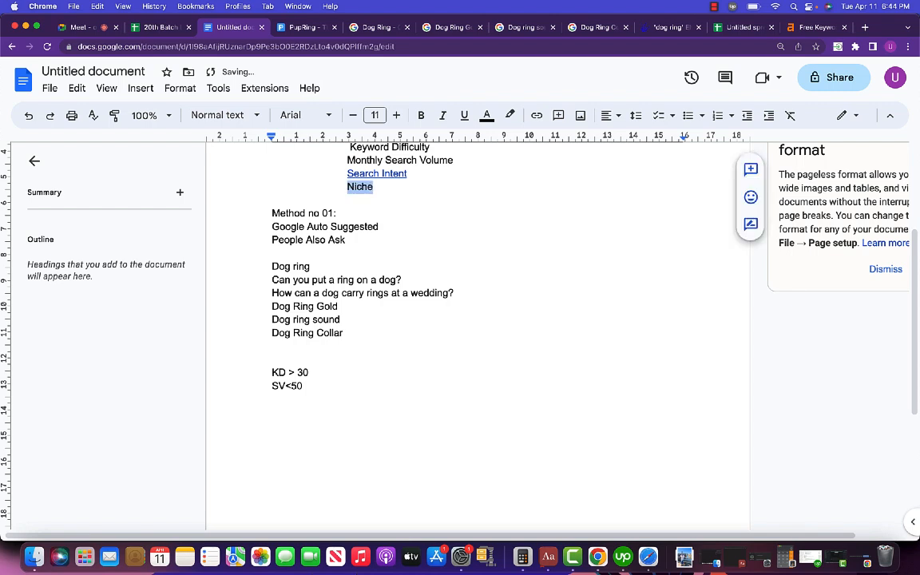
{"action": "key", "text": "super+v"}
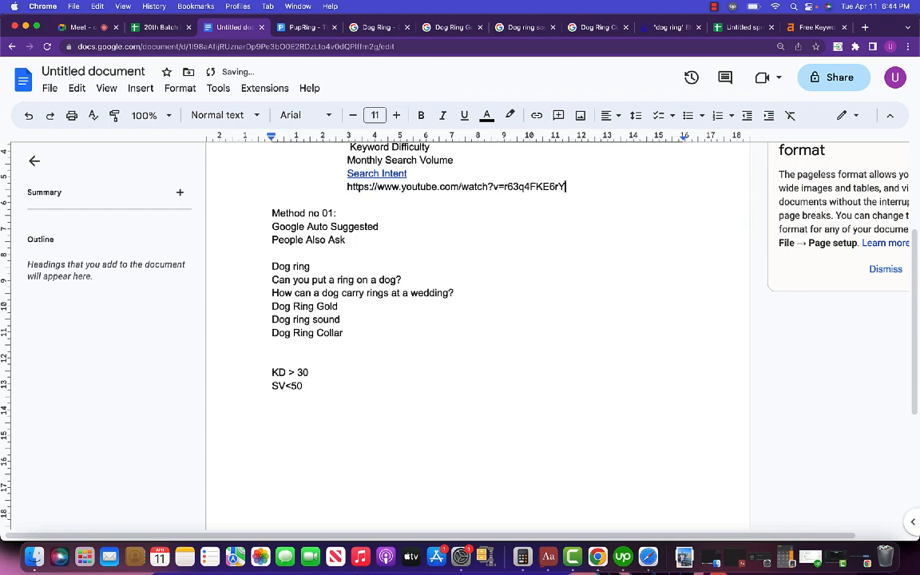
{"action": "key", "text": "super+z"}
Step: Link the word "Niche" to the copied YouTube video URL
{"action": "key", "text": "super+k"}
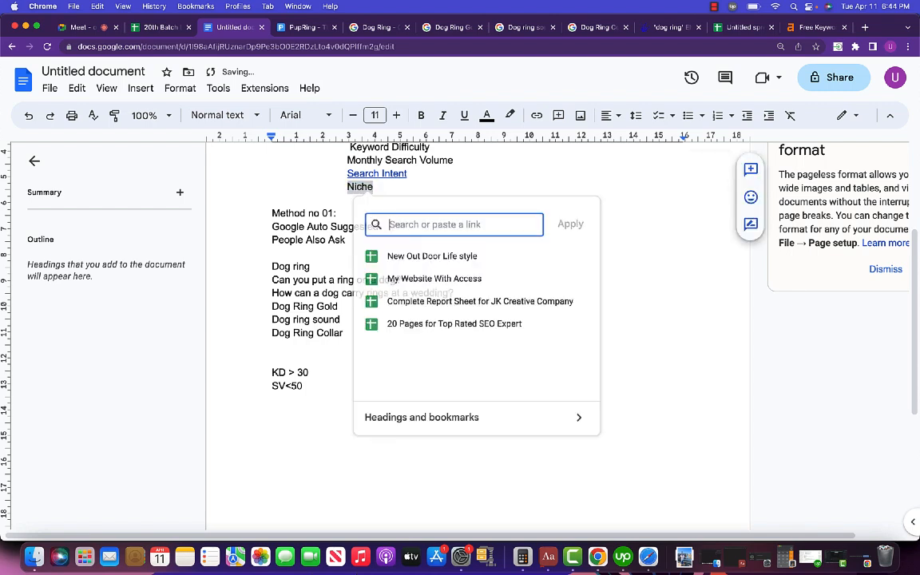
{"action": "key", "text": "super+v"}
{"action": "key", "text": "Return"}
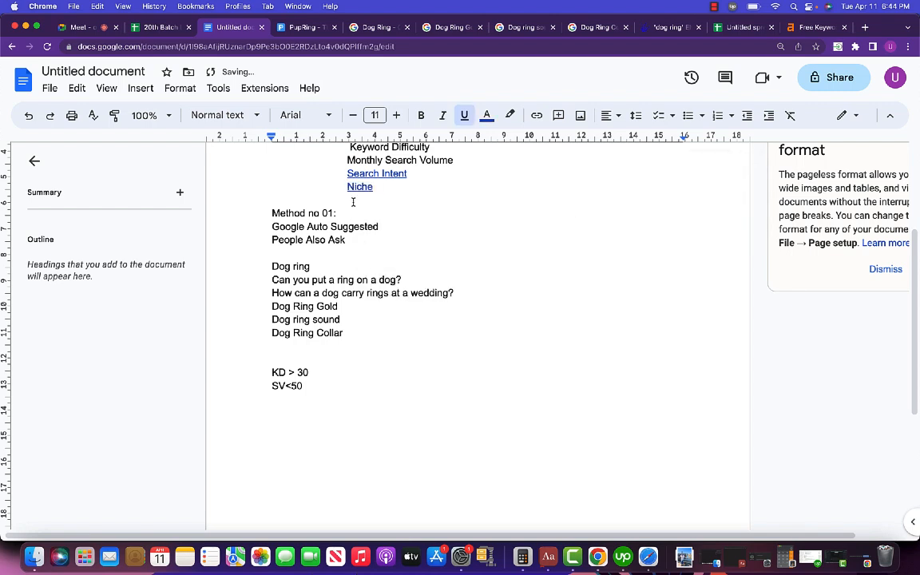
Step: Return to the "20th Batch keyword research generator" spreadsheet and review the students' questions from row 25 up to row 15
{"action": "left_click", "coordinate": [152, 27]}
{"action": "left_click", "coordinate": [256, 262]}
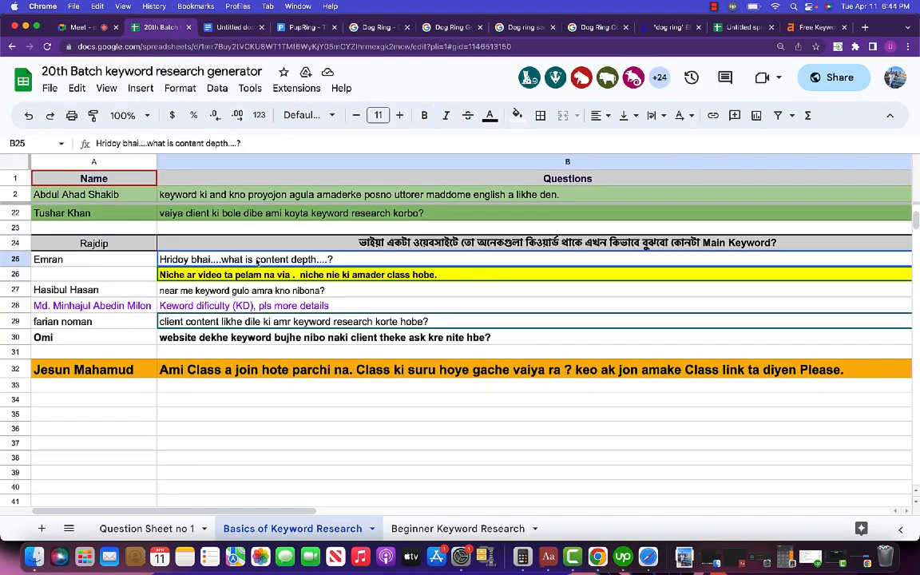
{"action": "left_click", "coordinate": [519, 247]}
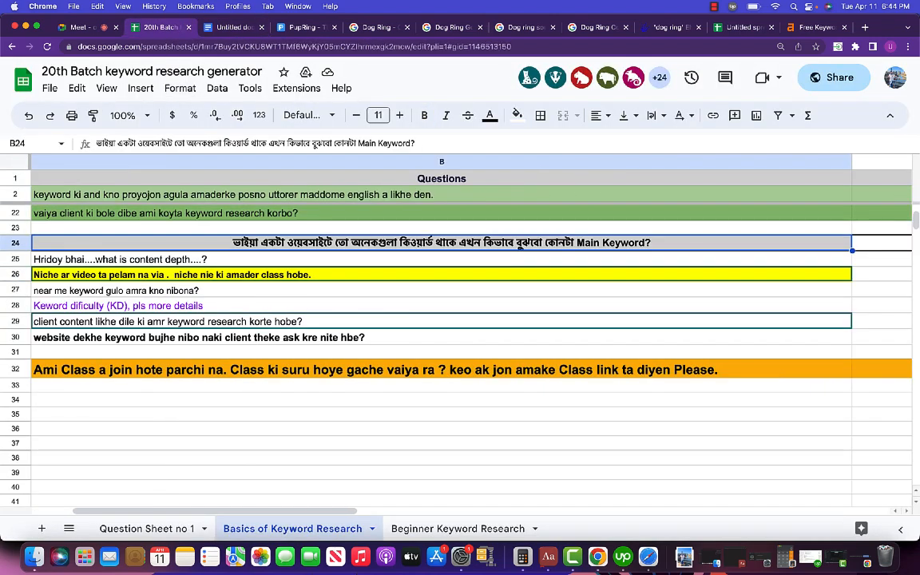
{"action": "key", "text": "Left"}
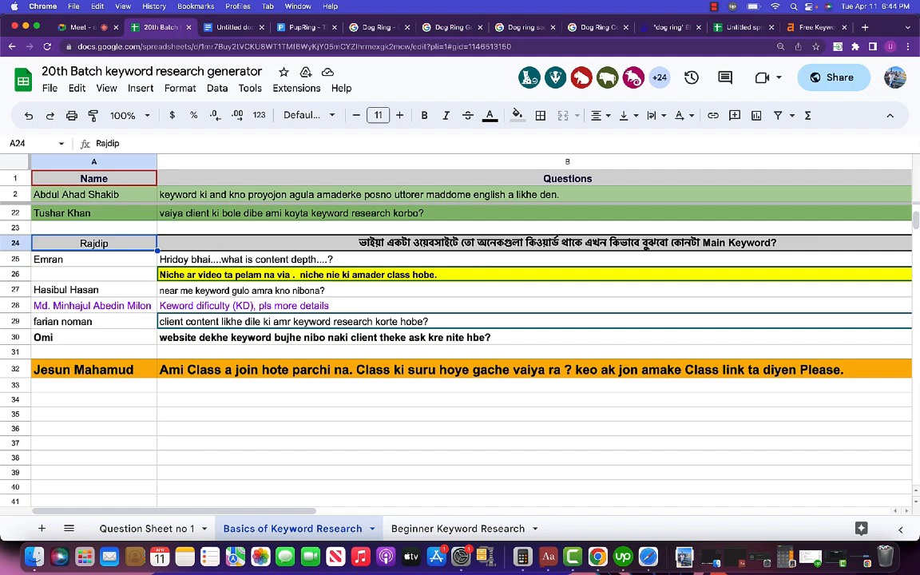
{"action": "key", "text": "Up"}
{"action": "key", "text": "Up"}
{"action": "key", "text": "Up"}
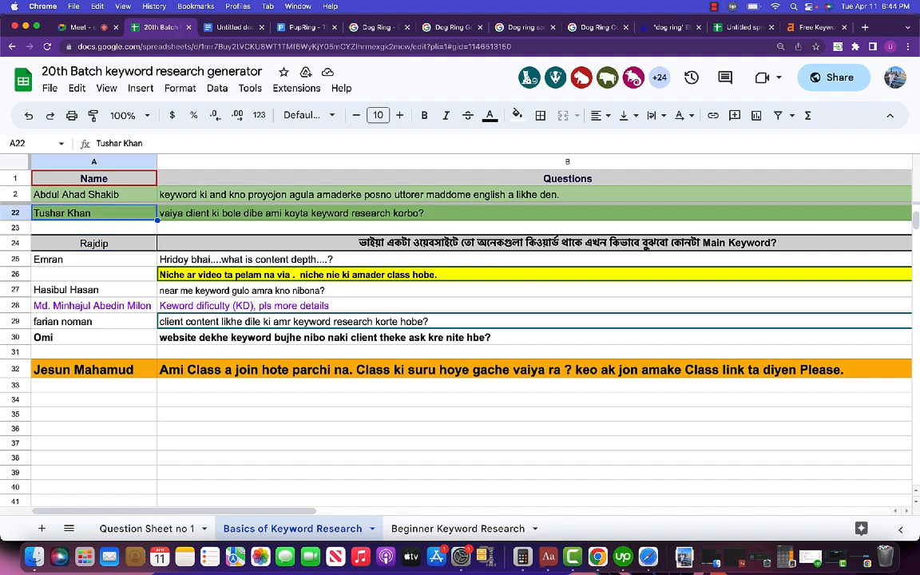
{"action": "key", "text": "Up"}
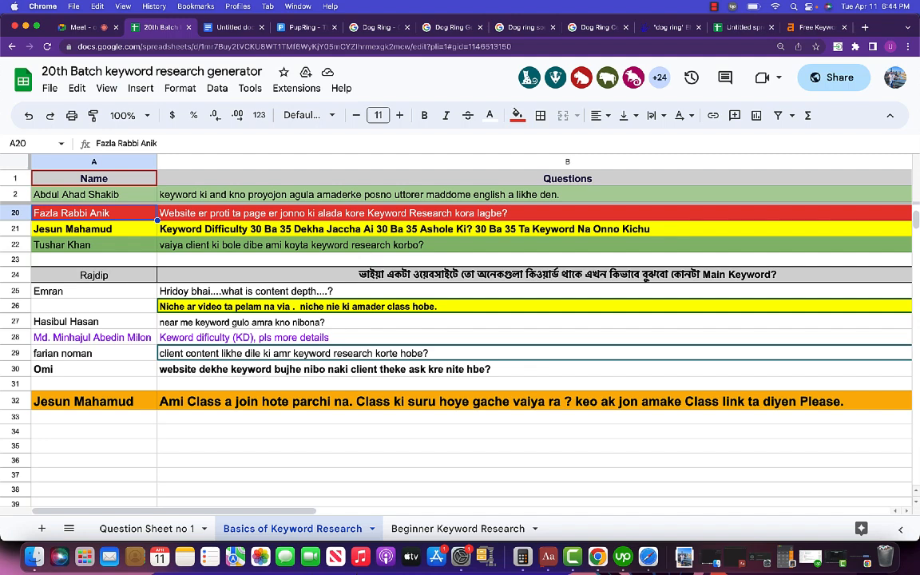
{"action": "key", "text": "Up"}
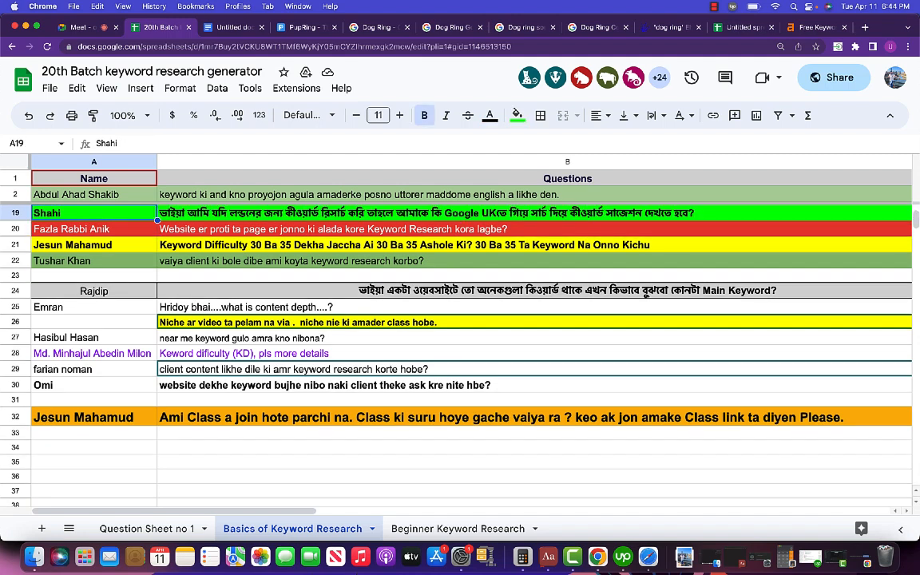
{"action": "key", "text": "Up"}
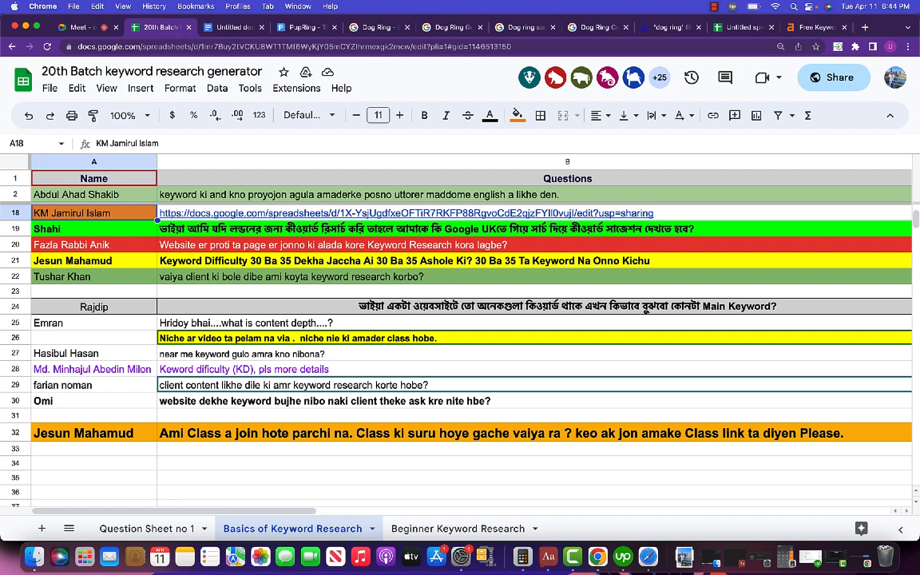
{"action": "key", "text": "Up"}
{"action": "key", "text": "Up"}
{"action": "key", "text": "Up"}
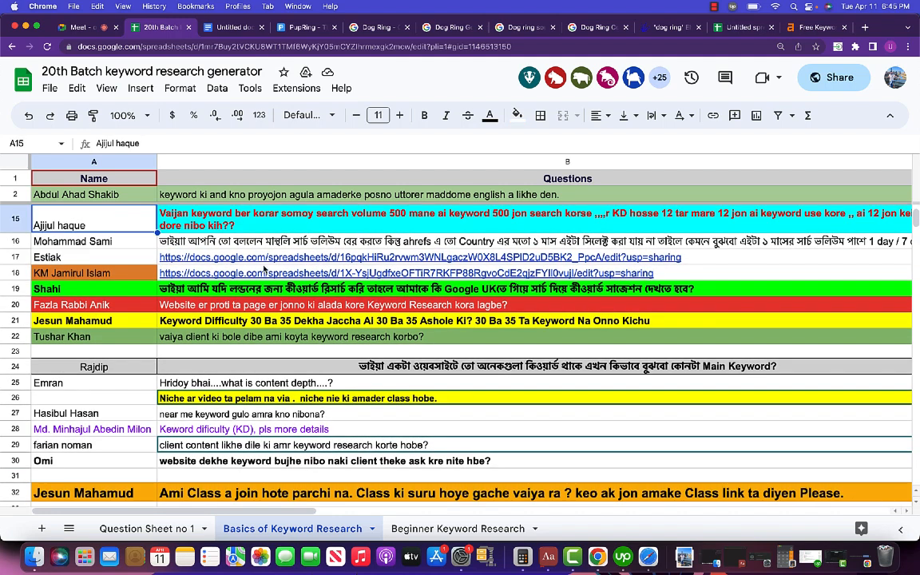
Step: Review the search volume question in B16 and the location-related questions in rows 9 to 14
{"action": "left_click", "coordinate": [267, 240]}
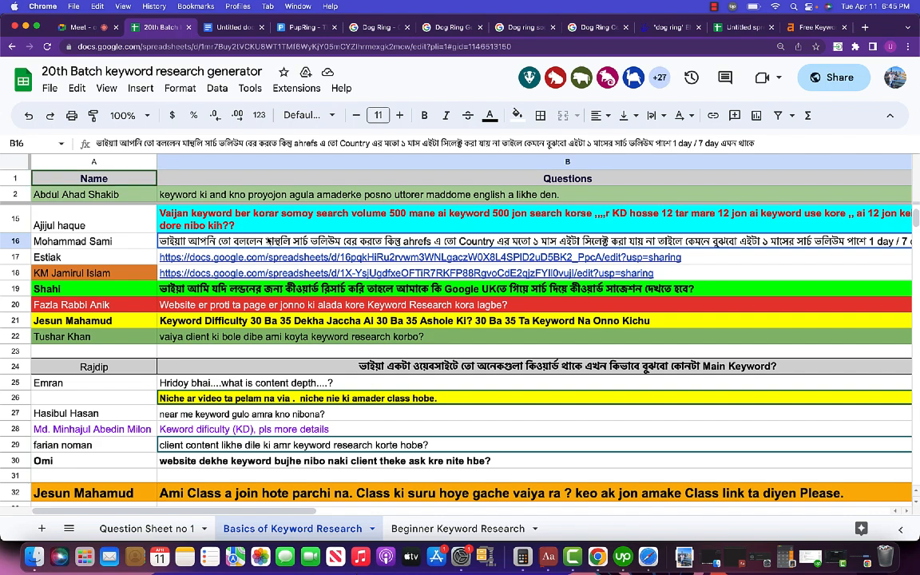
{"action": "key", "text": "Up"}
{"action": "key", "text": "Up"}
{"action": "key", "text": "Up"}
{"action": "key", "text": "Up"}
{"action": "key", "text": "Up"}
{"action": "key", "text": "Up"}
{"action": "key", "text": "Up"}
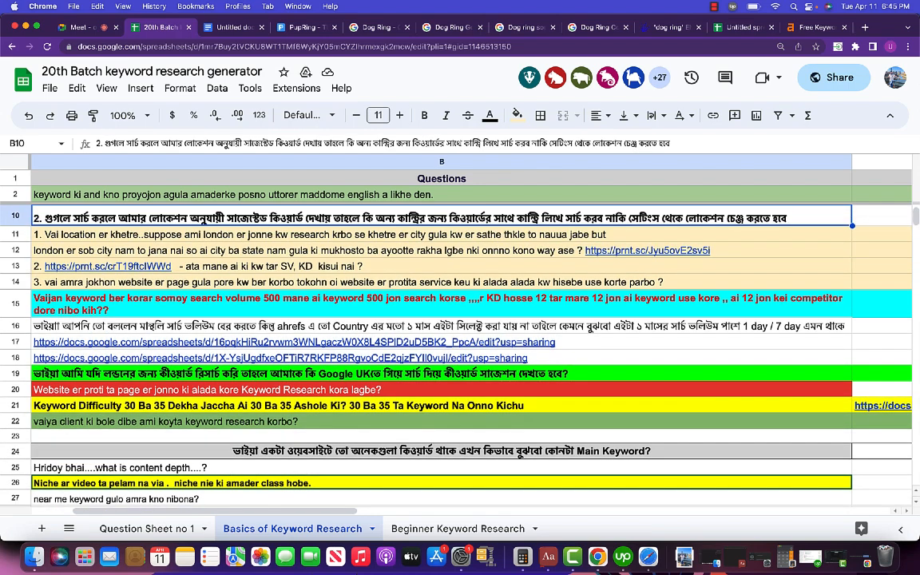
{"action": "key", "text": "Left"}
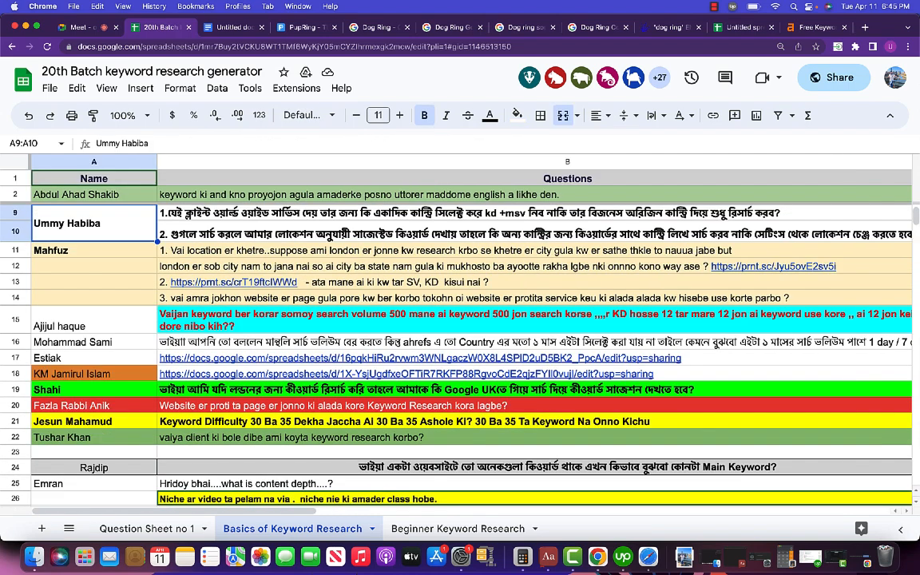
{"action": "key", "text": "Down"}
{"action": "key", "text": "Down"}
{"action": "key", "text": "Down"}
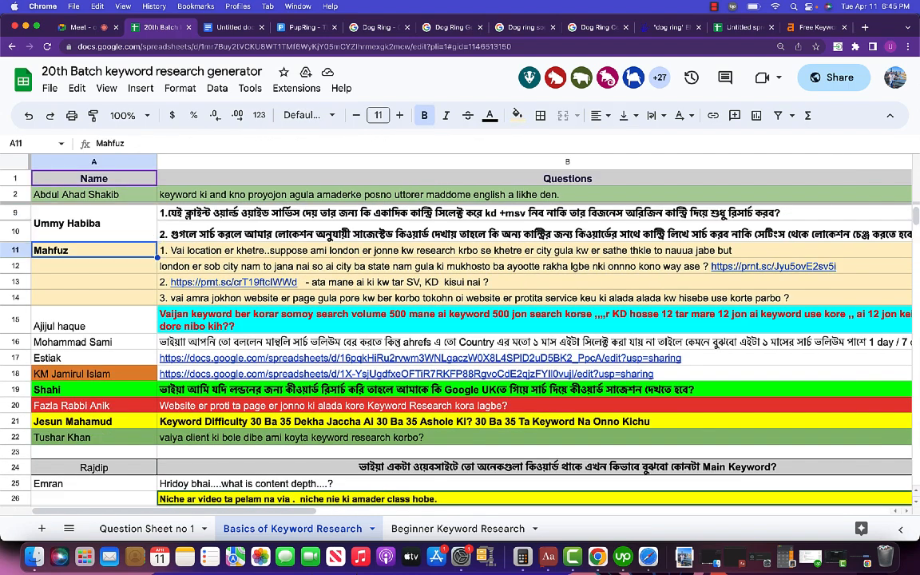
{"action": "key", "text": "Up"}
{"action": "key", "text": "Up"}
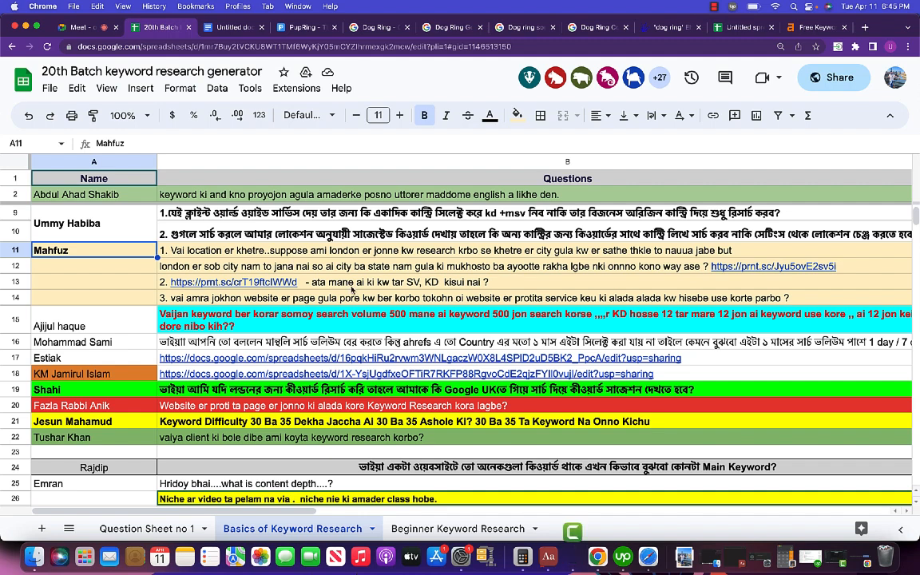
Step: Open the prnt.sc screenshot linked in B13 and agree to the LightShot privacy notice
{"action": "left_click", "coordinate": [227, 283]}
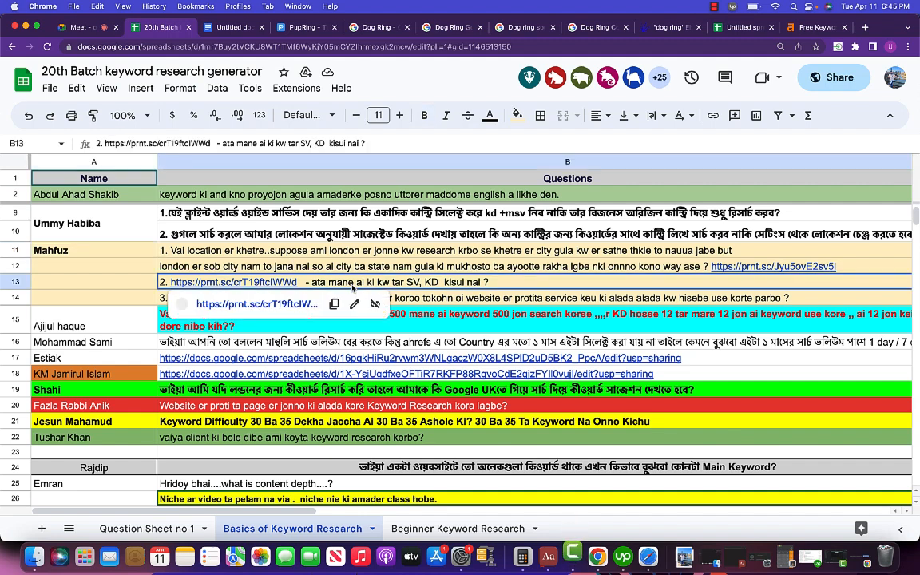
{"action": "left_click", "coordinate": [239, 304]}
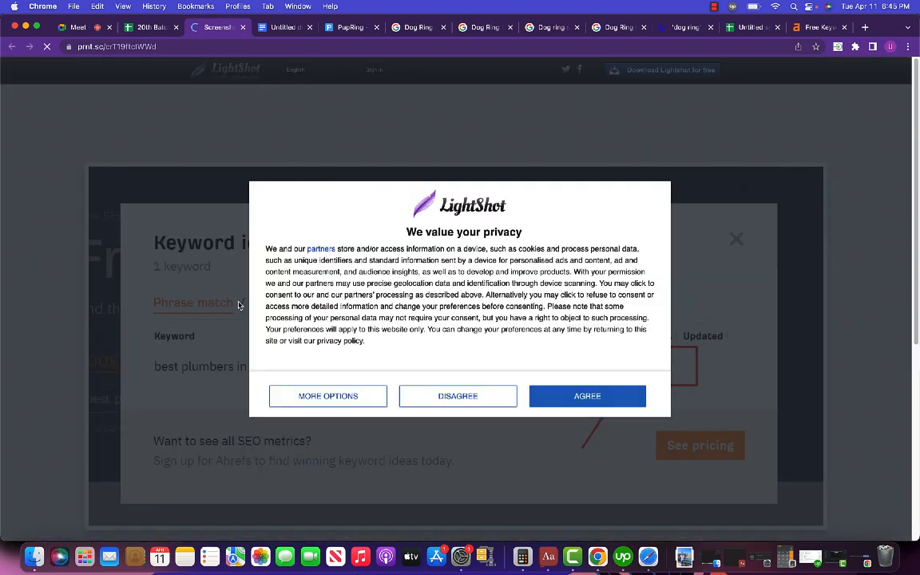
{"action": "left_click", "coordinate": [587, 395]}
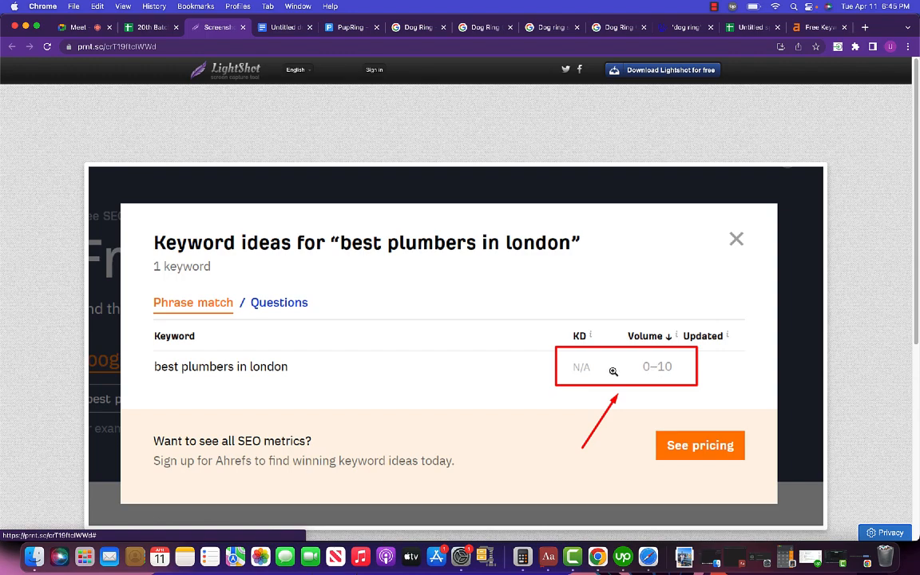
Step: Return to the "20th Batch keyword research generator" spreadsheet and review the students' questions from row 10 up to row 4
{"action": "left_click", "coordinate": [129, 30]}
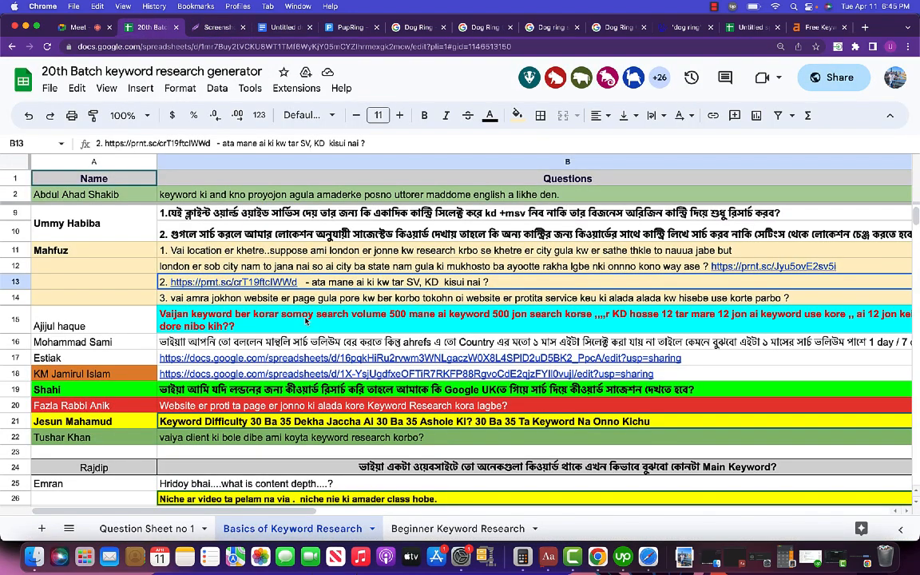
{"action": "key", "text": "Up"}
{"action": "key", "text": "Up"}
{"action": "key", "text": "Up"}
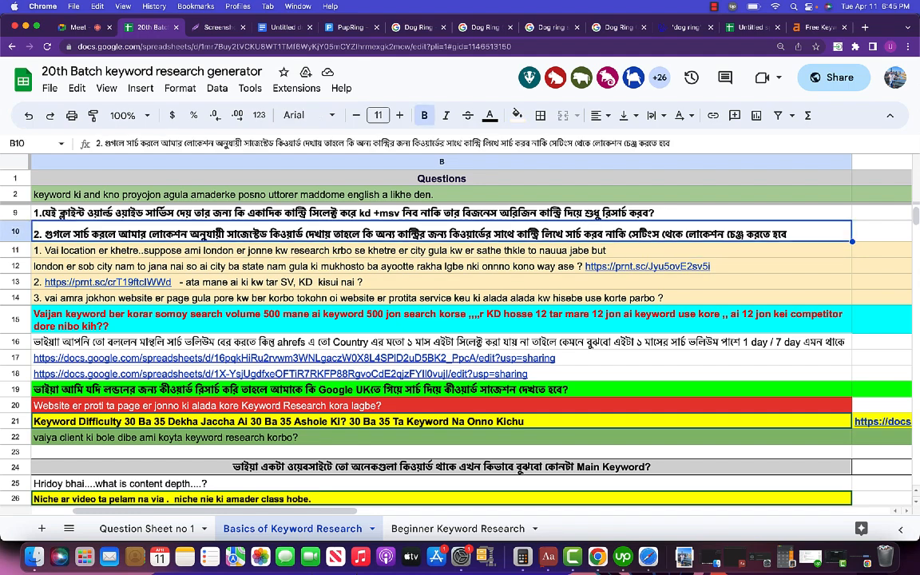
{"action": "key", "text": "Left"}
{"action": "key", "text": "Up"}
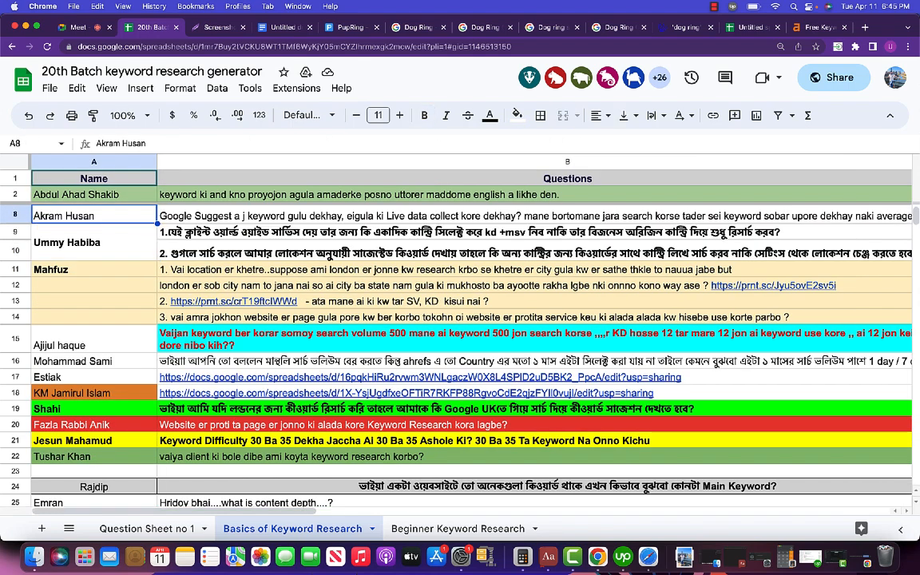
{"action": "key", "text": "Up"}
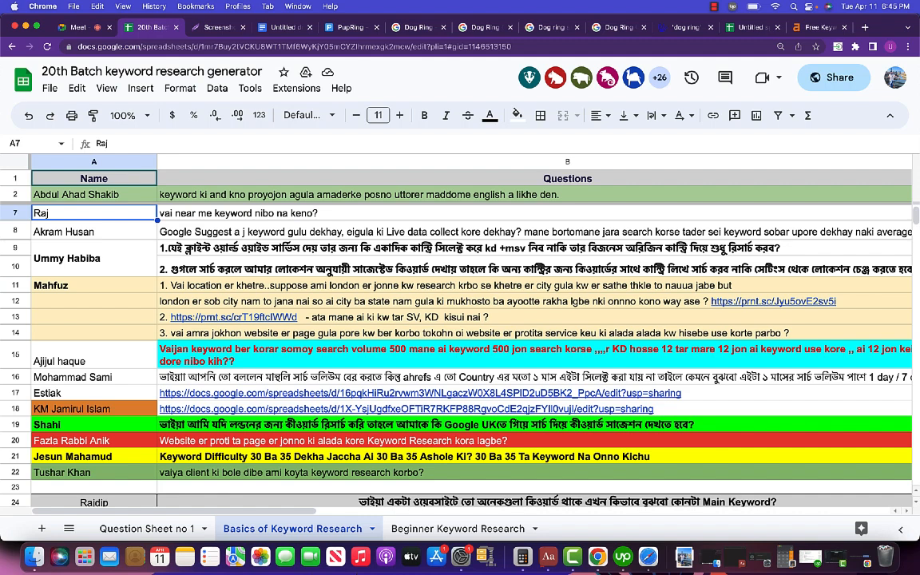
{"action": "key", "text": "Up"}
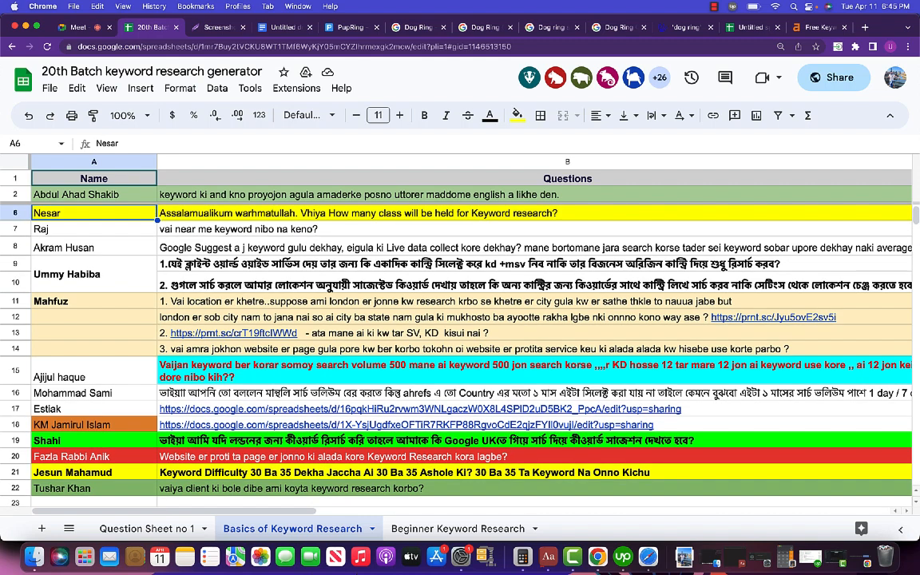
{"action": "key", "text": "Up"}
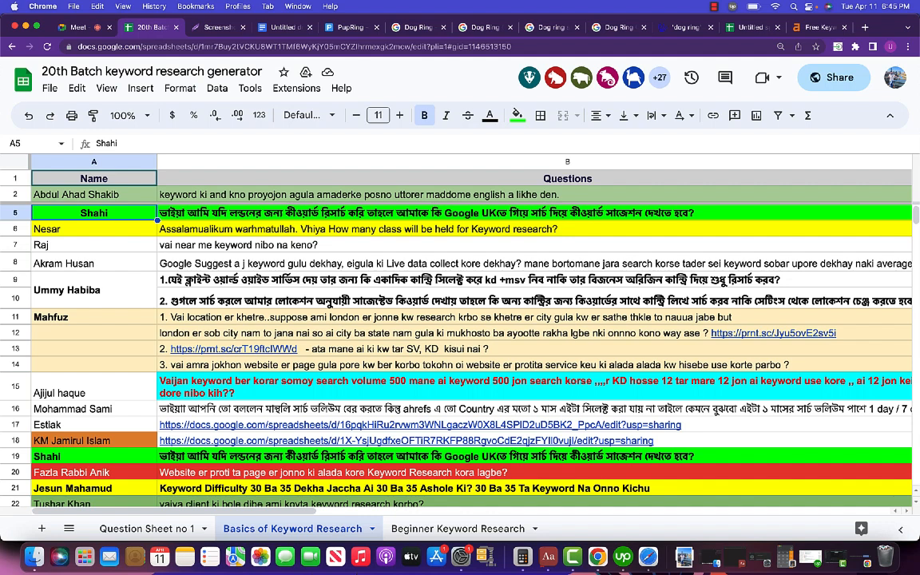
{"action": "key", "text": "Up"}
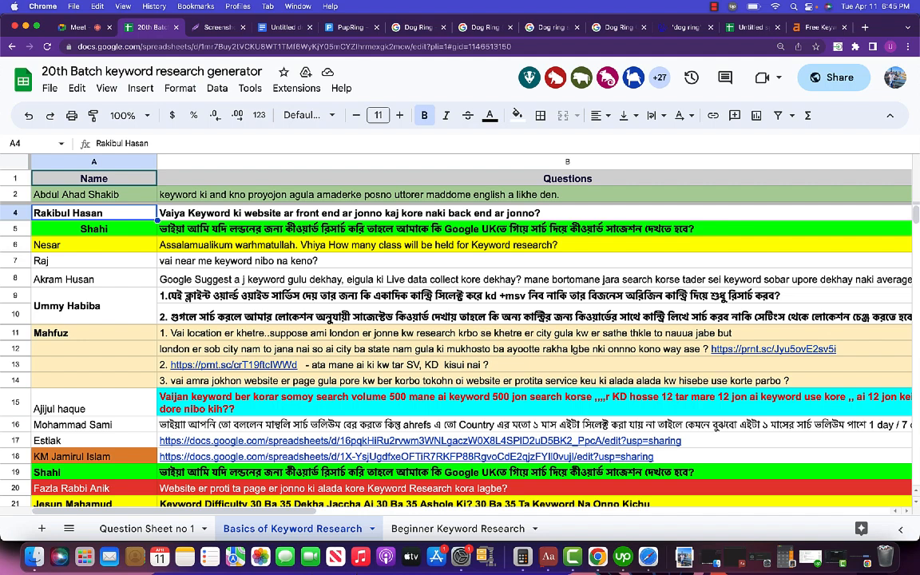
{"action": "key", "text": "Down"}
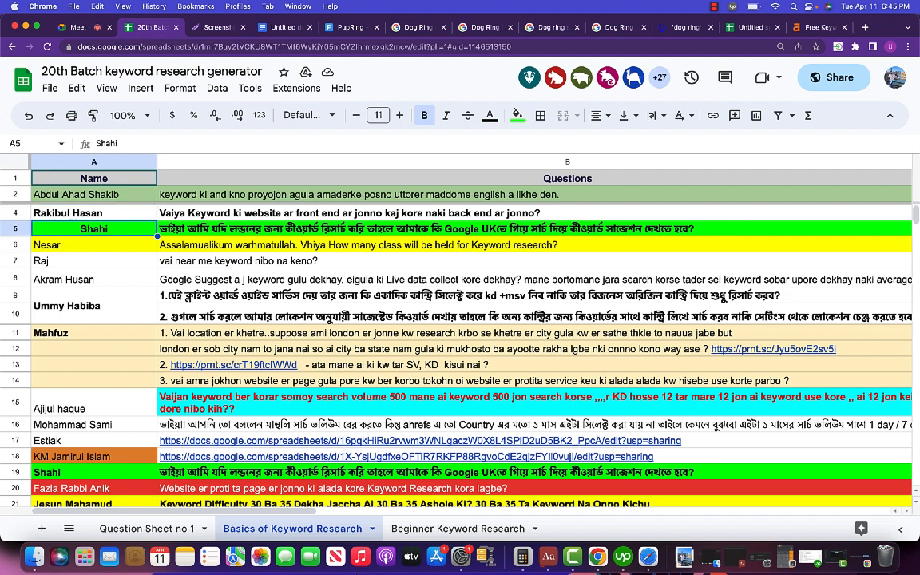
Step: Check the in-call messages in Google Meet and review the first questions in rows 2 to 4 of the question spreadsheet
{"action": "left_click", "coordinate": [77, 30]}
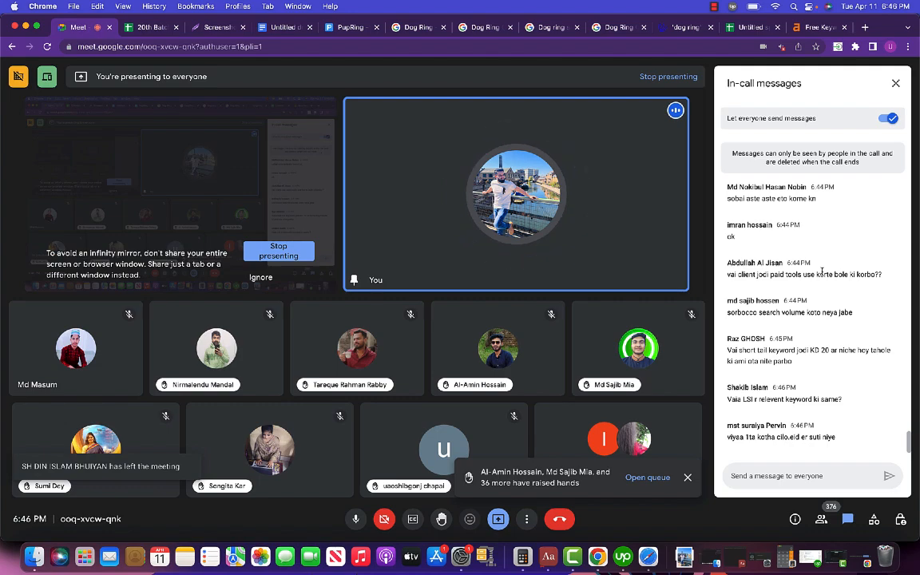
{"action": "left_click", "coordinate": [144, 27]}
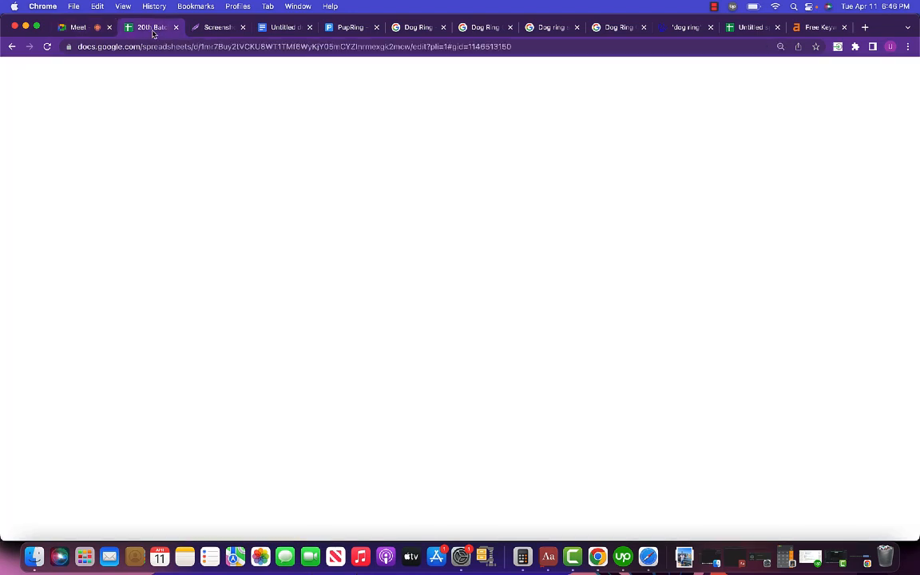
{"action": "left_click", "coordinate": [277, 218]}
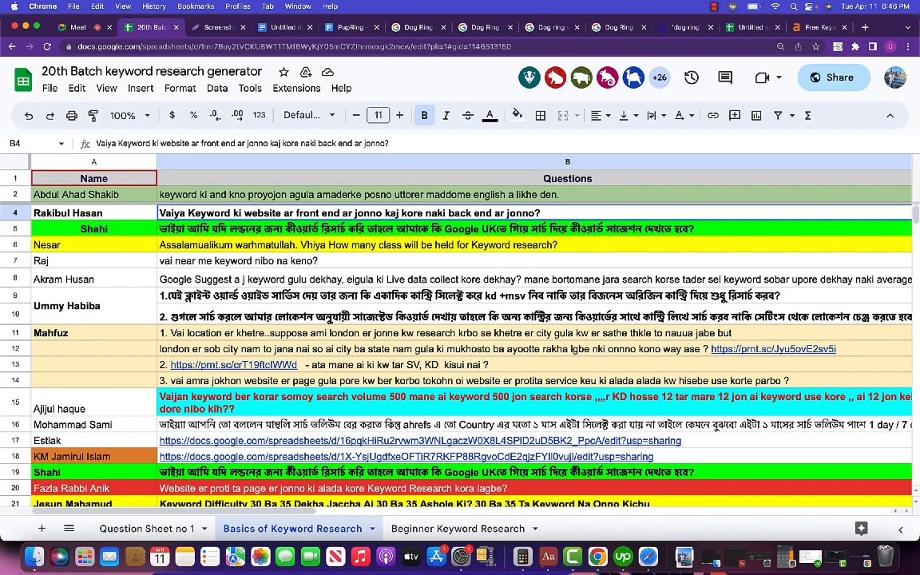
{"action": "key", "text": "Up"}
{"action": "key", "text": "Up"}
{"action": "key", "text": "Left"}
{"action": "key", "text": "Up"}
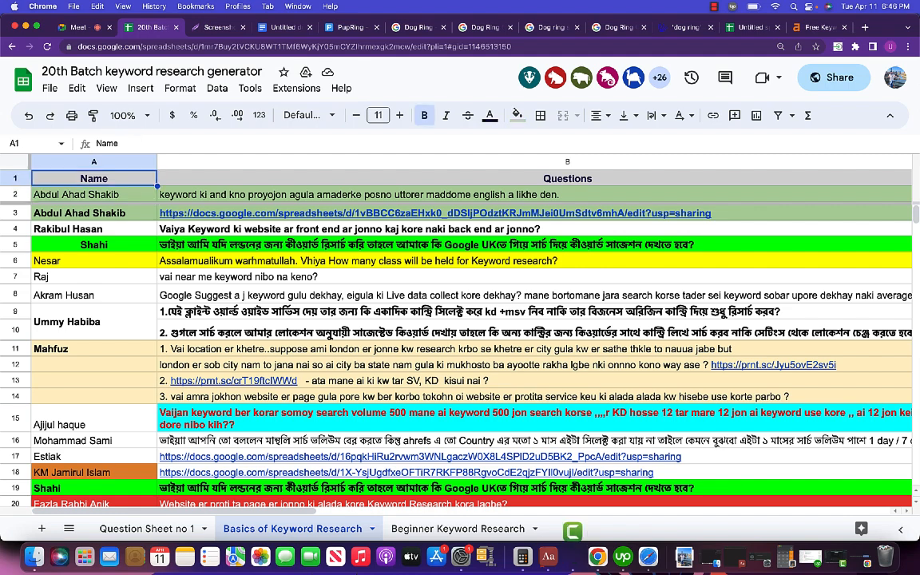
{"action": "key", "text": "Down"}
{"action": "key", "text": "Down"}
{"action": "key", "text": "Down"}
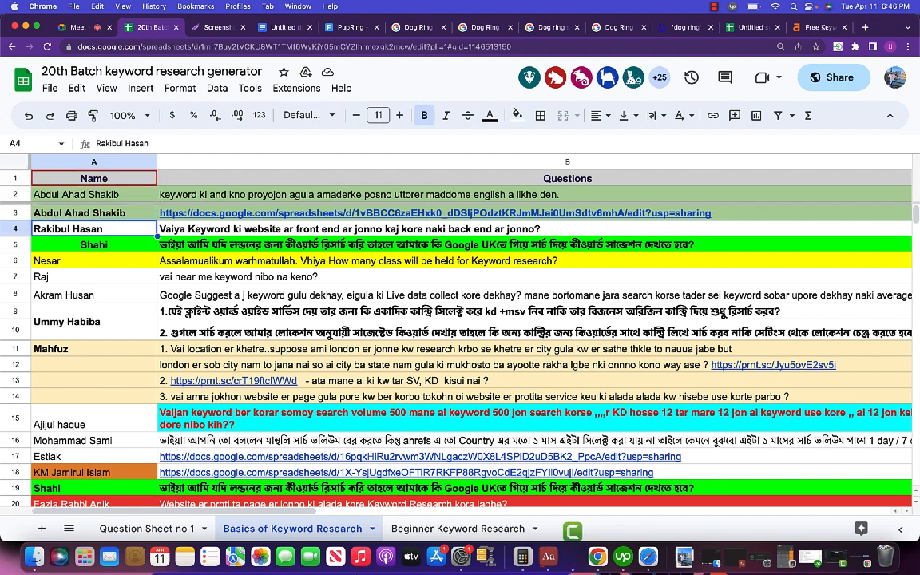
Step: Switch to the Google Meet call and turn off the "Let everyone send messages" option
{"action": "left_click", "coordinate": [62, 28]}
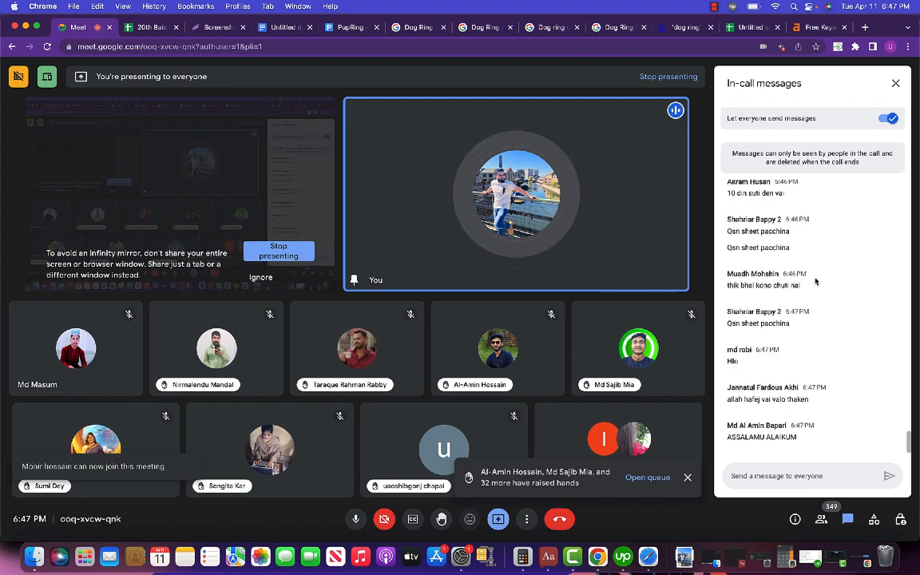
{"action": "left_click", "coordinate": [885, 119]}
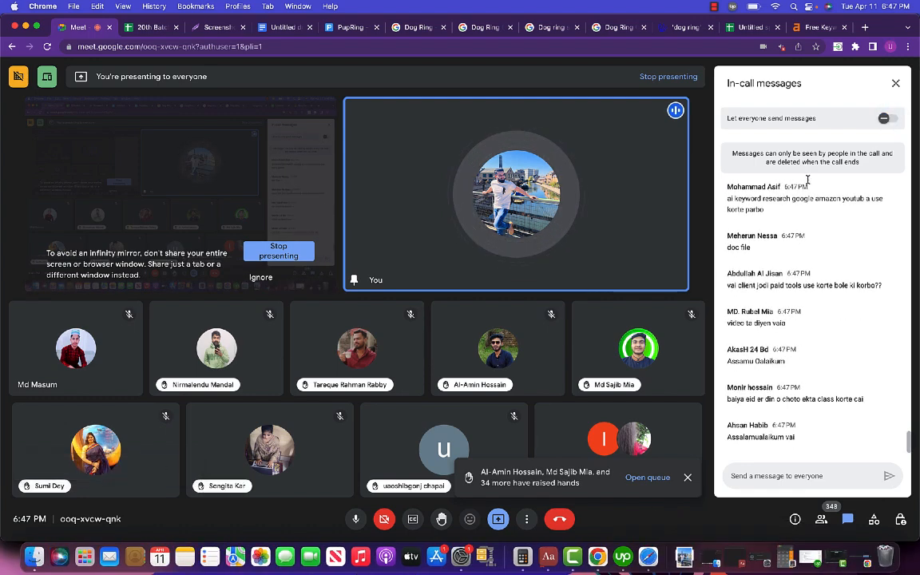